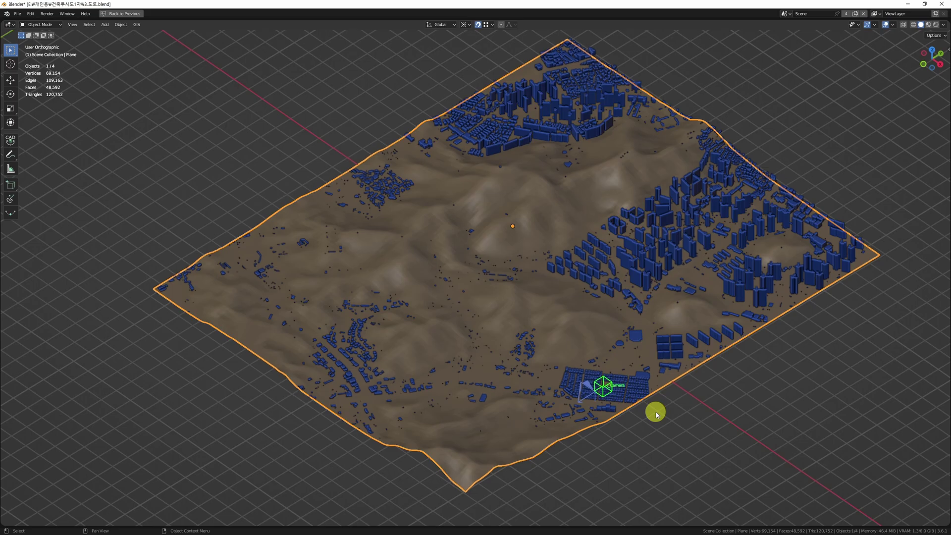
Step: Deselect the terrain plane in Blender, then switch to QGIS and bring up the 연속수치지형도 data description PDF
click(823, 385)
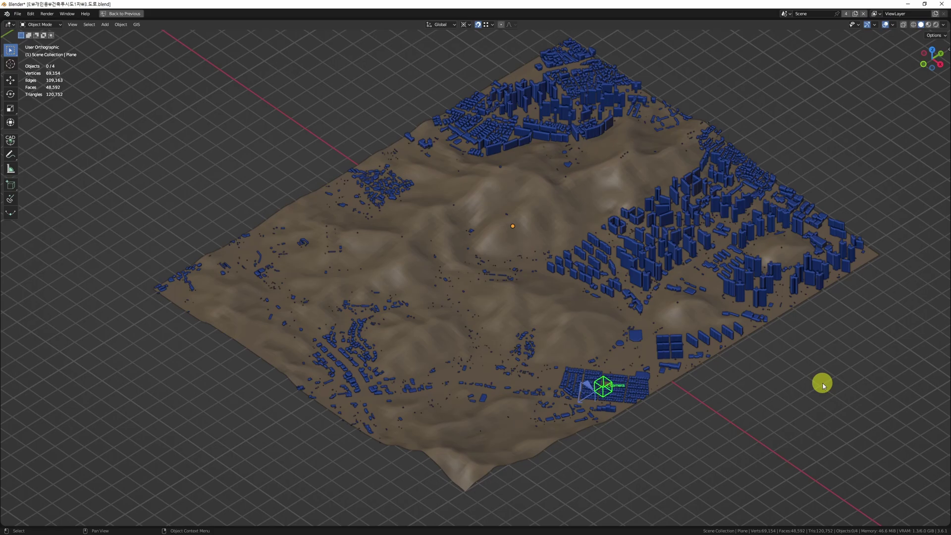
key(alt+Tab)
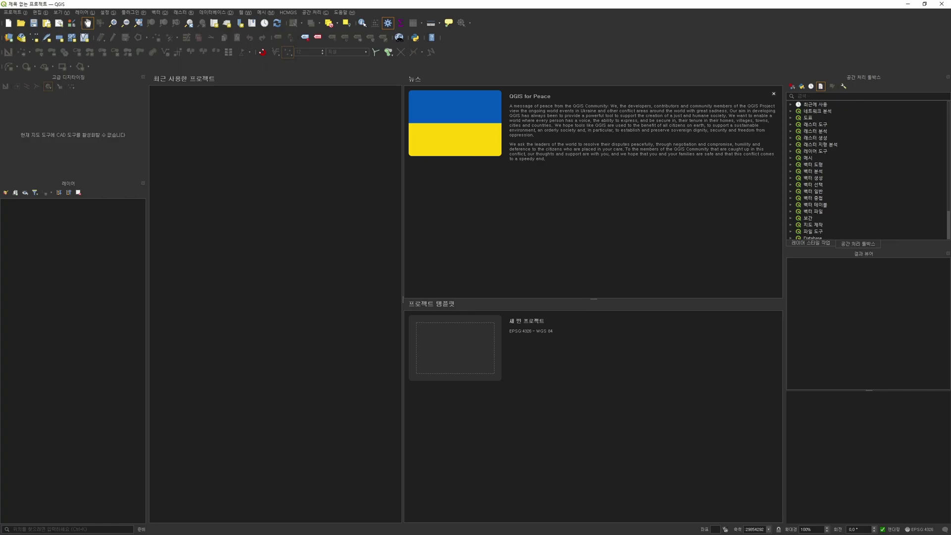
key(alt+Tab)
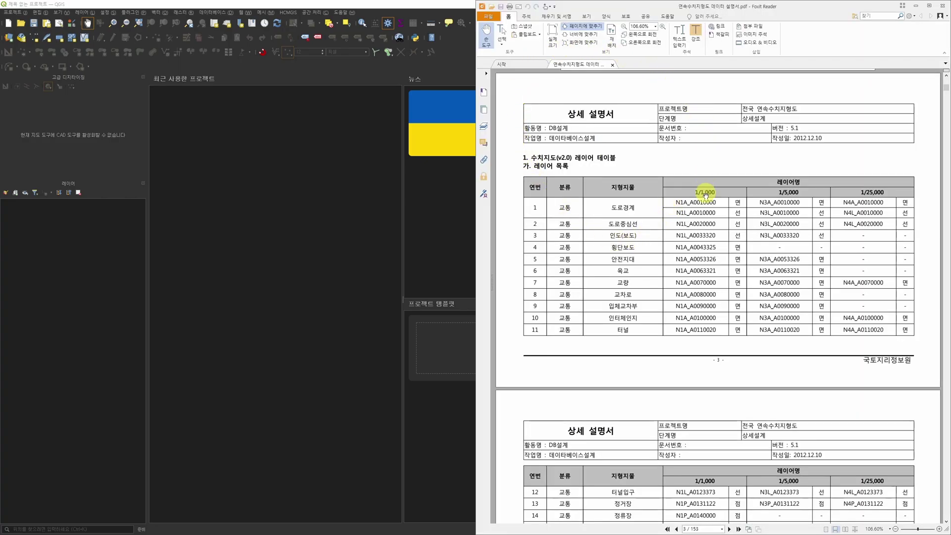
Step: Review the PDF's layer list for the 교통, 건물 and 시설 layer codes at each map scale
scroll(654, 302, down, 1)
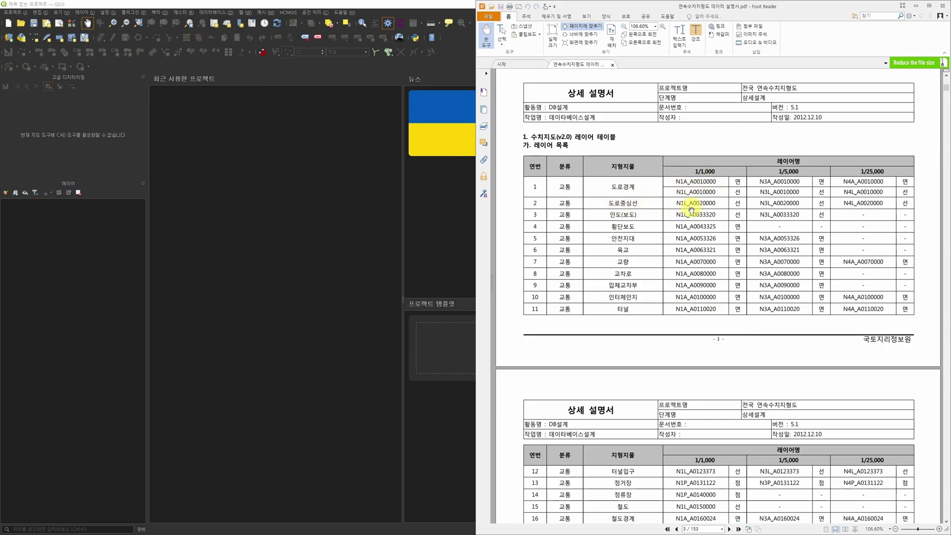
scroll(694, 243, down, 5)
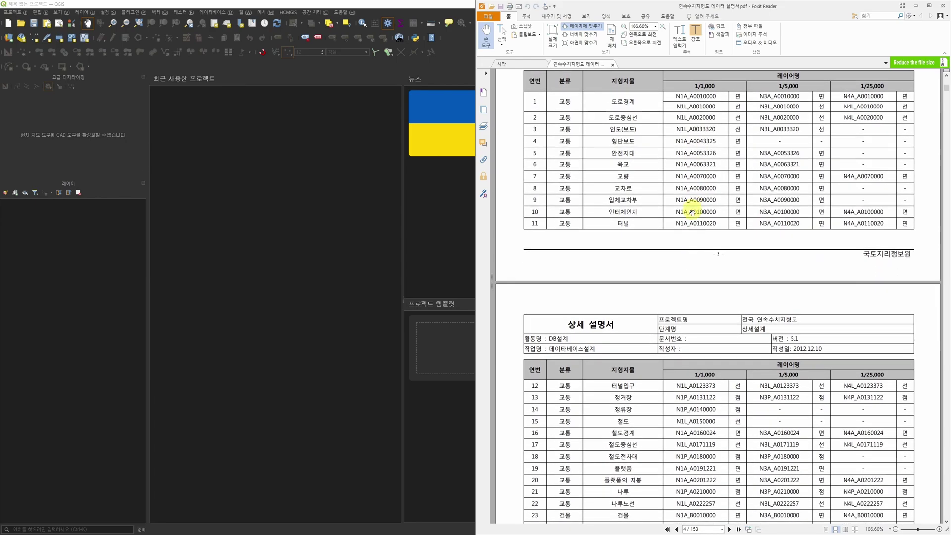
scroll(699, 244, down, 2)
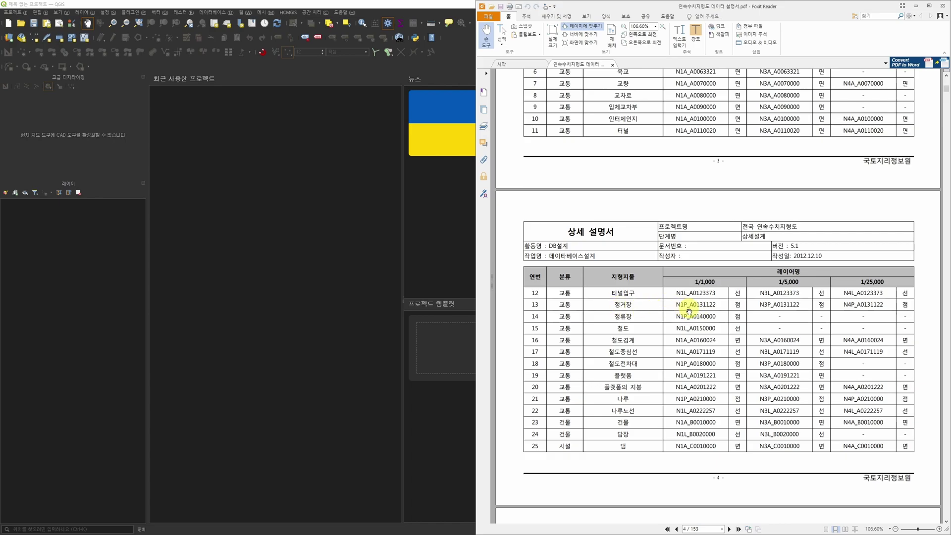
scroll(689, 311, down, 1)
scroll(678, 304, down, 1)
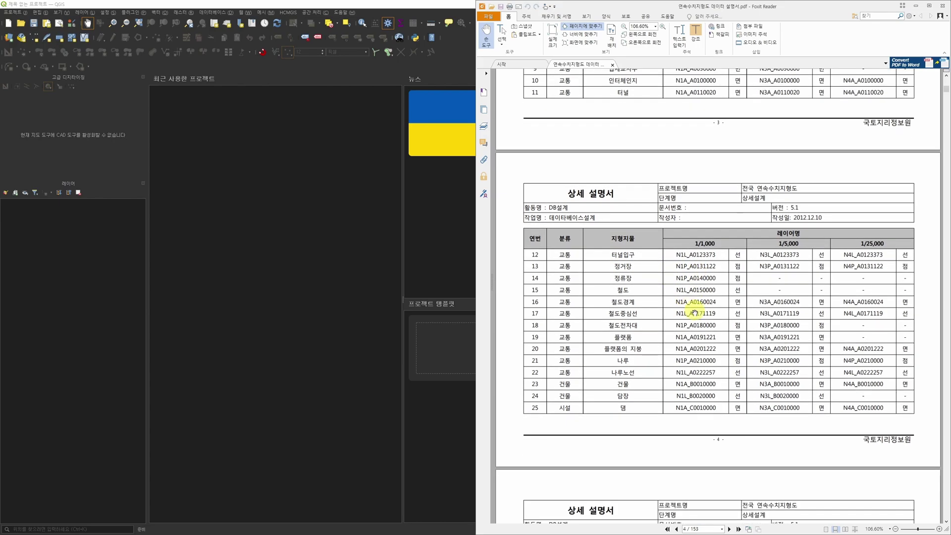
scroll(691, 312, down, 4)
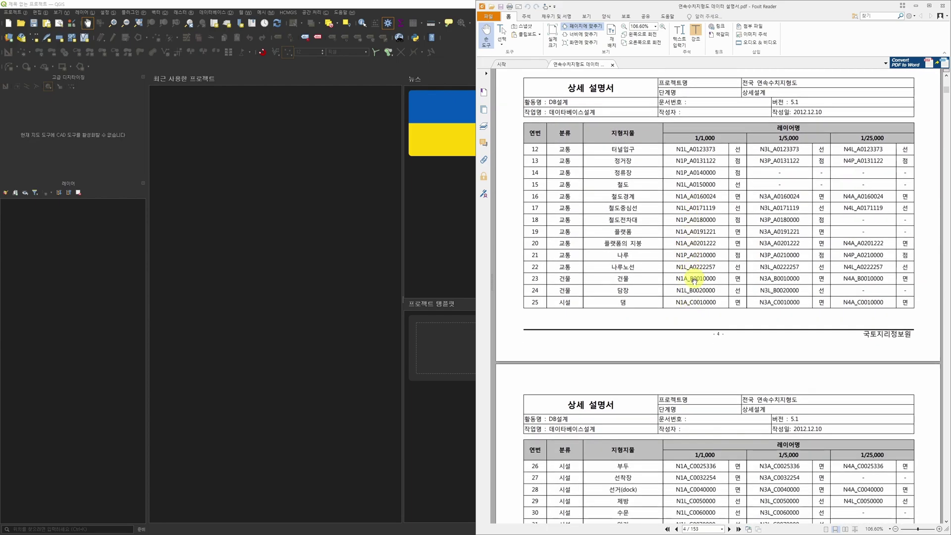
scroll(695, 248, up, 10)
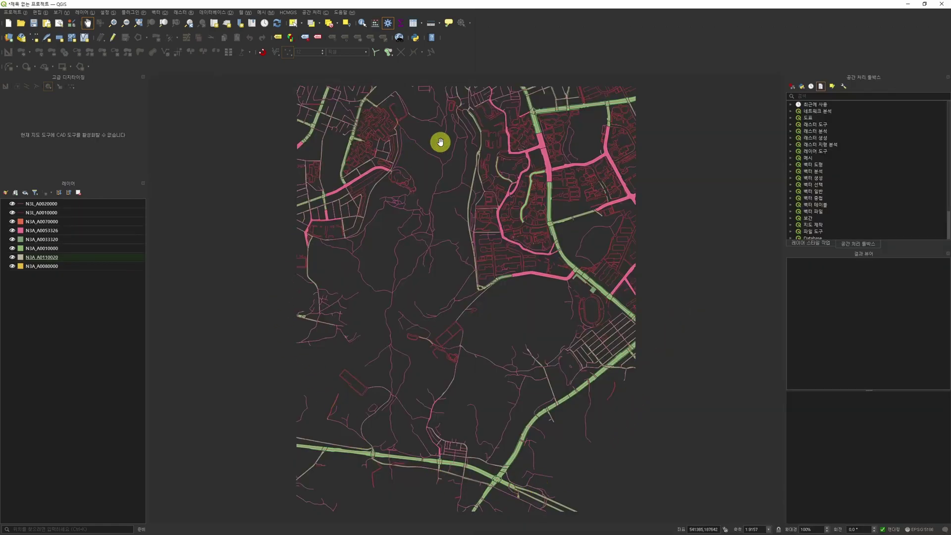
Step: In the QGIS options, check the default map background colour under 캔버스 및 범례 and accept the settings
drag(509, 349, 513, 358)
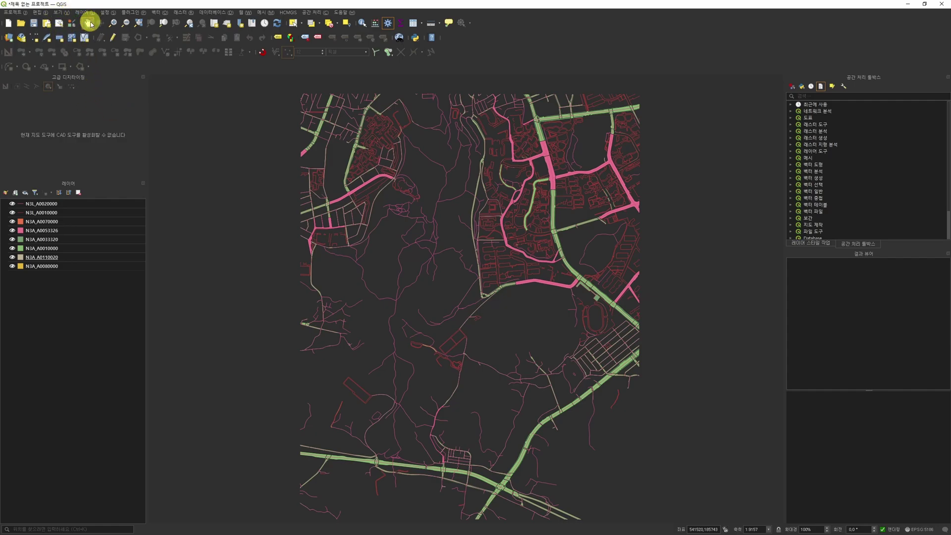
click(108, 12)
click(132, 70)
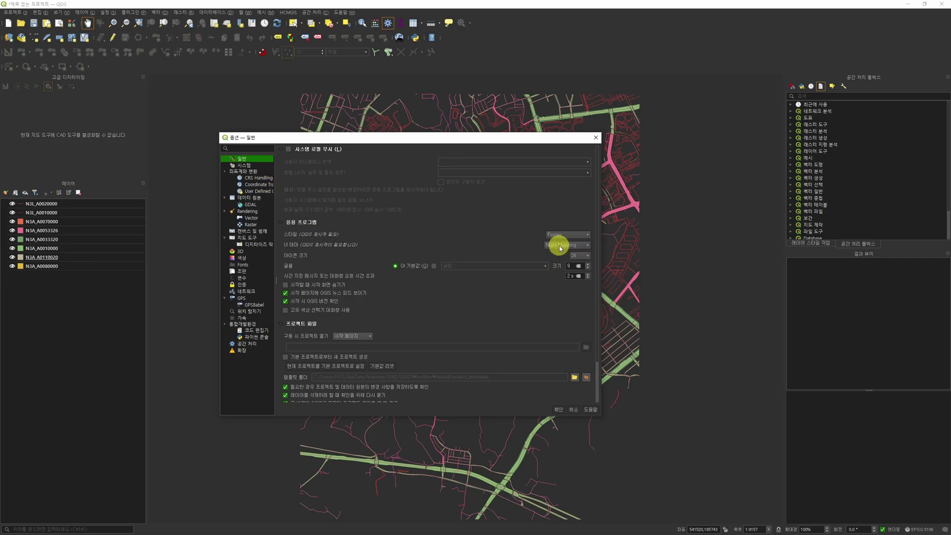
drag(470, 137, 368, 211)
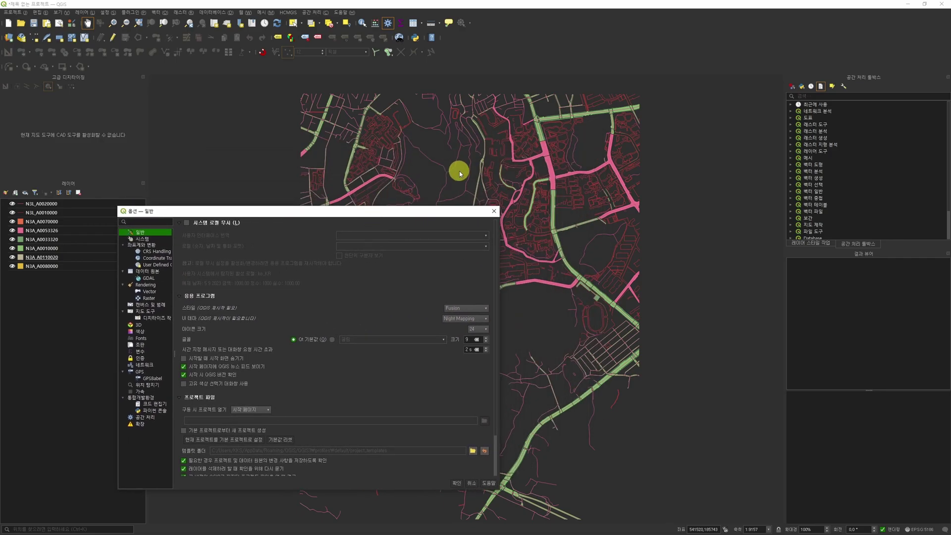
click(405, 216)
drag(405, 216, 401, 143)
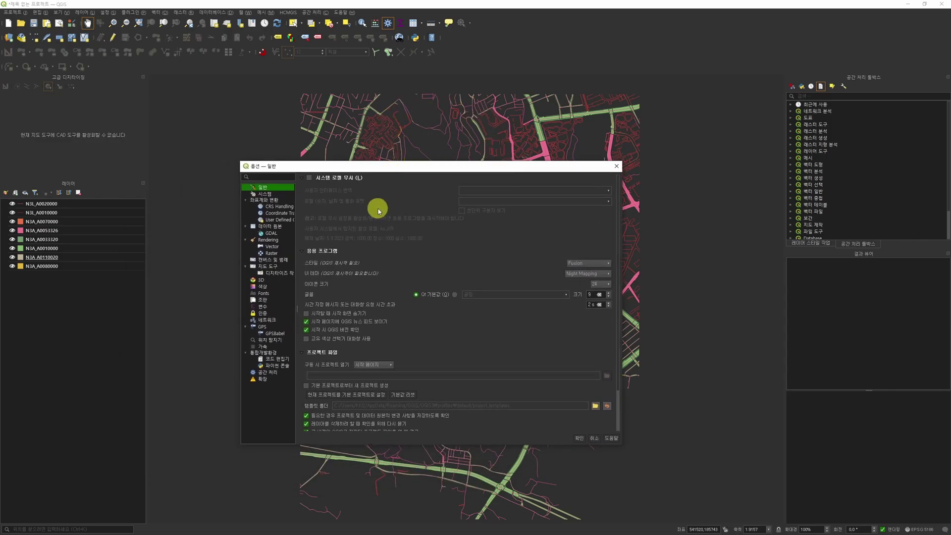
click(273, 260)
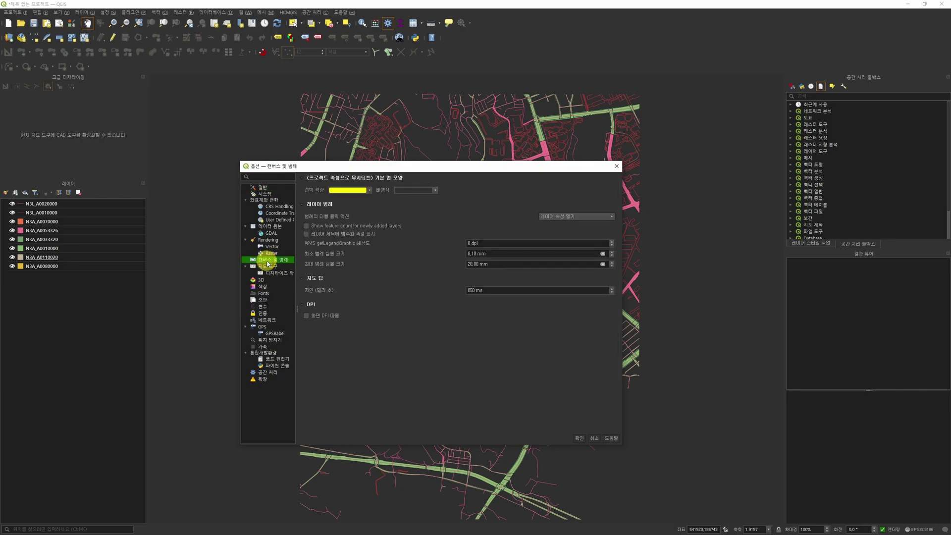
click(417, 190)
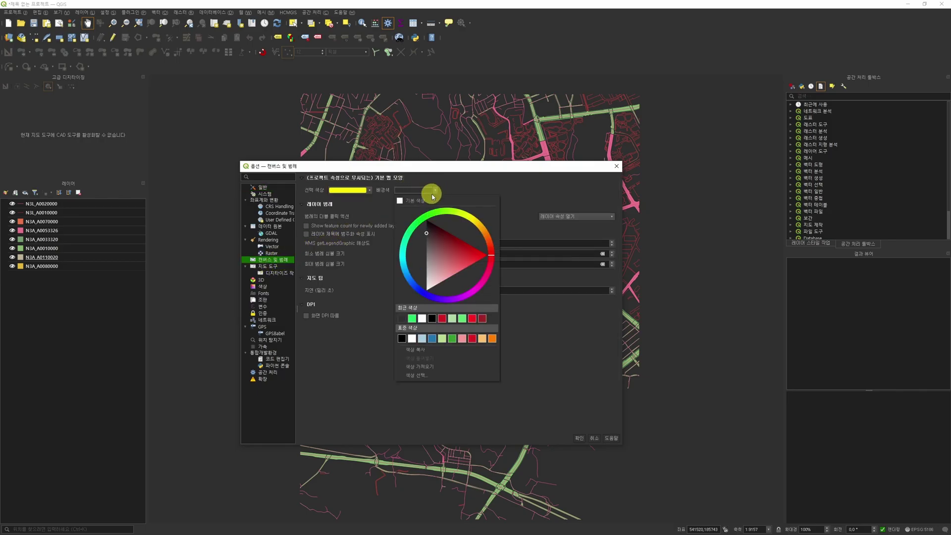
click(389, 270)
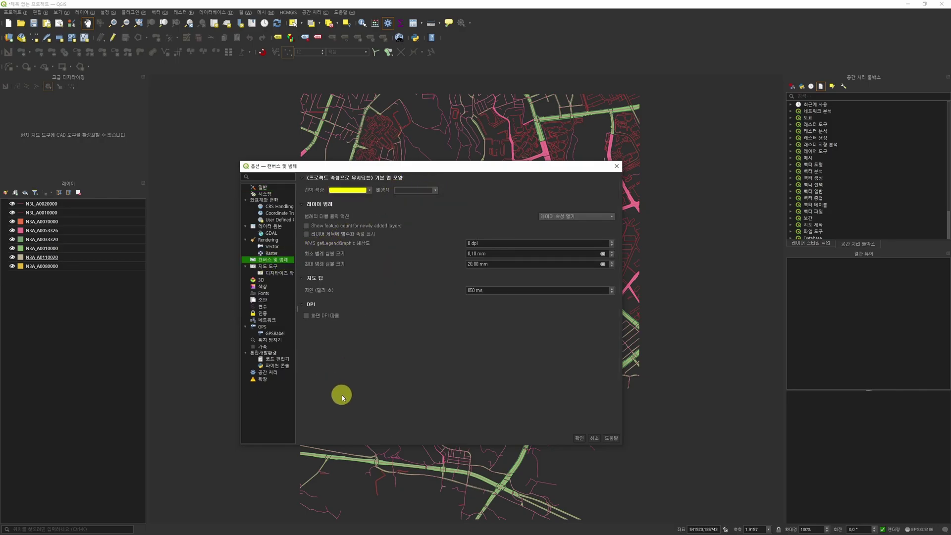
click(578, 438)
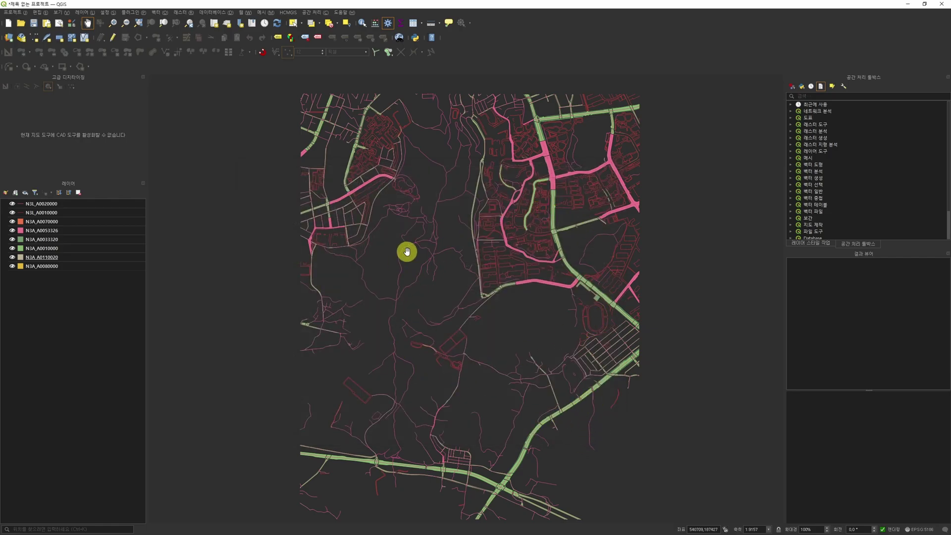
Step: Bring the layer description PDF forward and move its window off the QGIS workspace
key(alt+Tab)
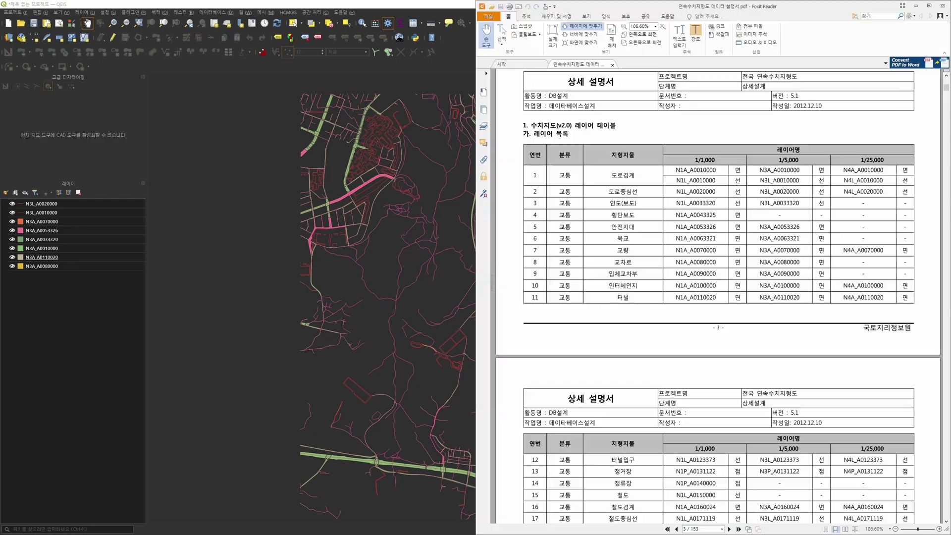
drag(792, 9, 950, 62)
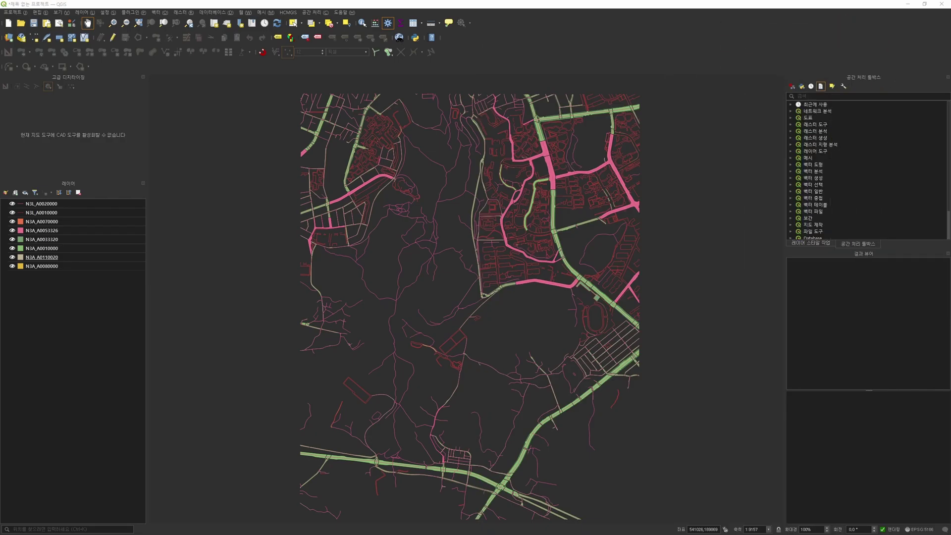
Step: Select the road centreline layer N3L_A0020000 and toggle its visibility off and back on
click(42, 203)
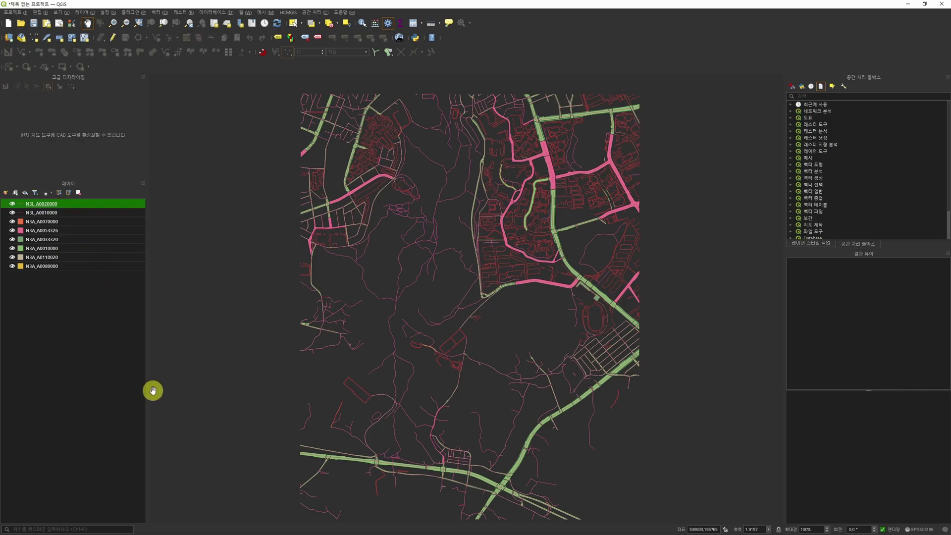
click(13, 203)
click(13, 203)
Step: Examine how the green and pink road polygons meet and how the roads enclose the apartment block
drag(479, 287, 450, 306)
scroll(491, 259, up, 4)
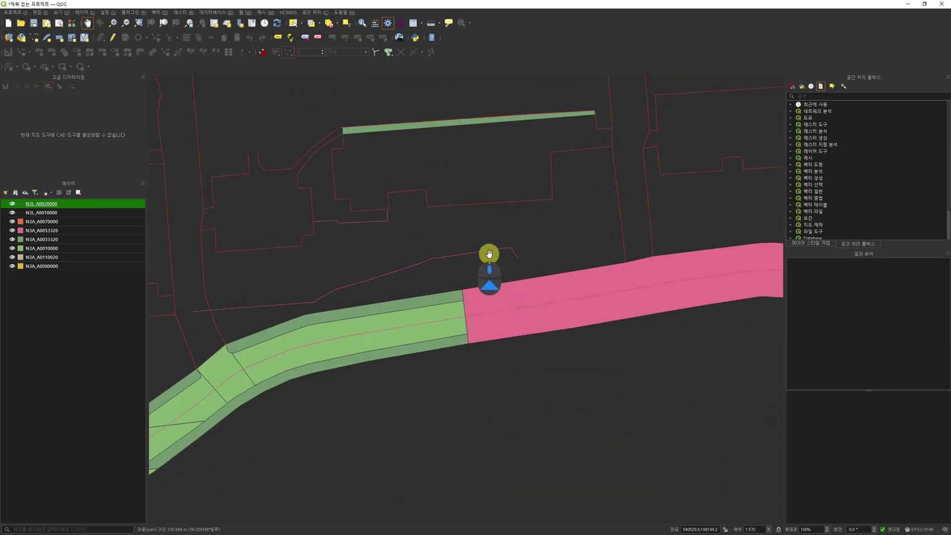
scroll(503, 308, down, 1)
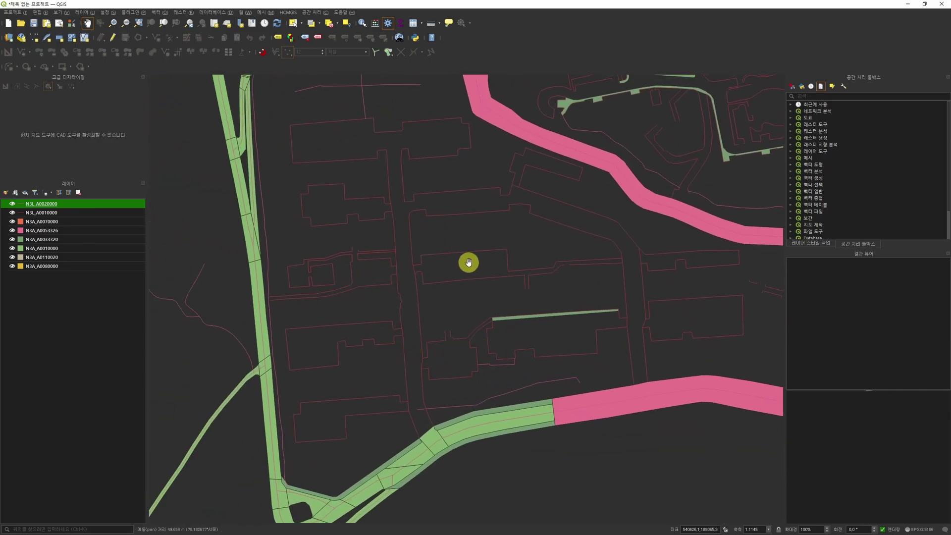
drag(649, 136, 539, 359)
drag(519, 227, 429, 381)
drag(510, 179, 421, 389)
drag(424, 348, 526, 197)
scroll(504, 266, down, 1)
drag(441, 382, 508, 287)
drag(426, 388, 456, 338)
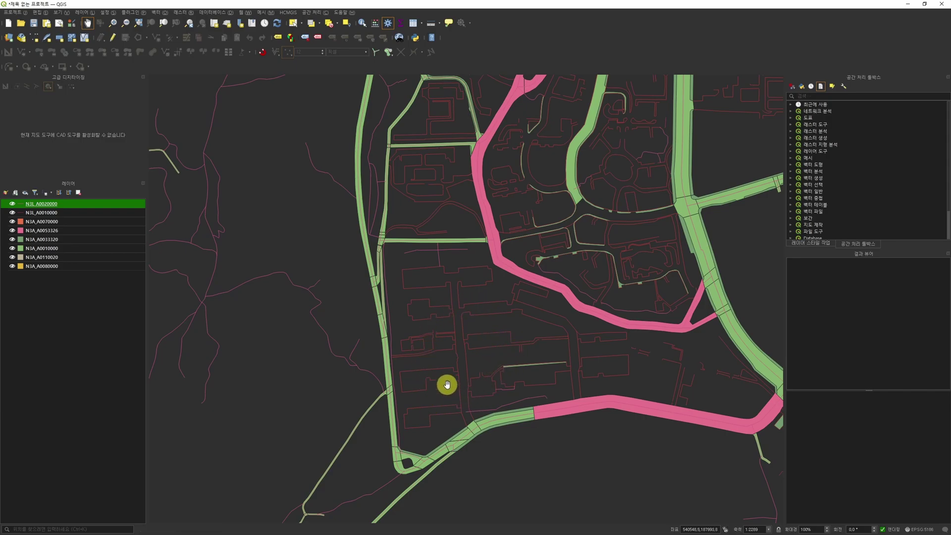
Step: Examine the thin boundary lines inside the apartment block and where they meet the green road along its western edge
drag(446, 388, 452, 314)
scroll(476, 364, up, 1)
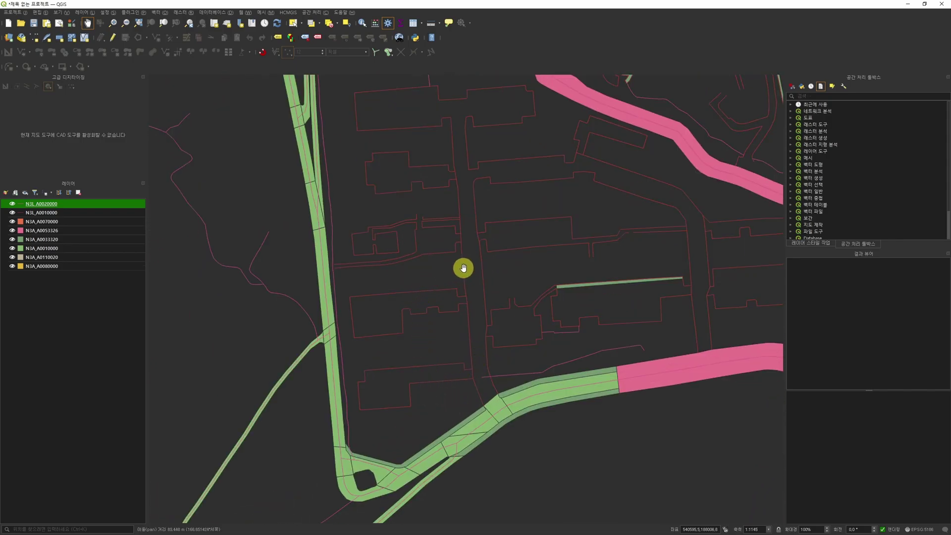
scroll(514, 335, up, 2)
drag(594, 196, 526, 174)
drag(372, 210, 363, 304)
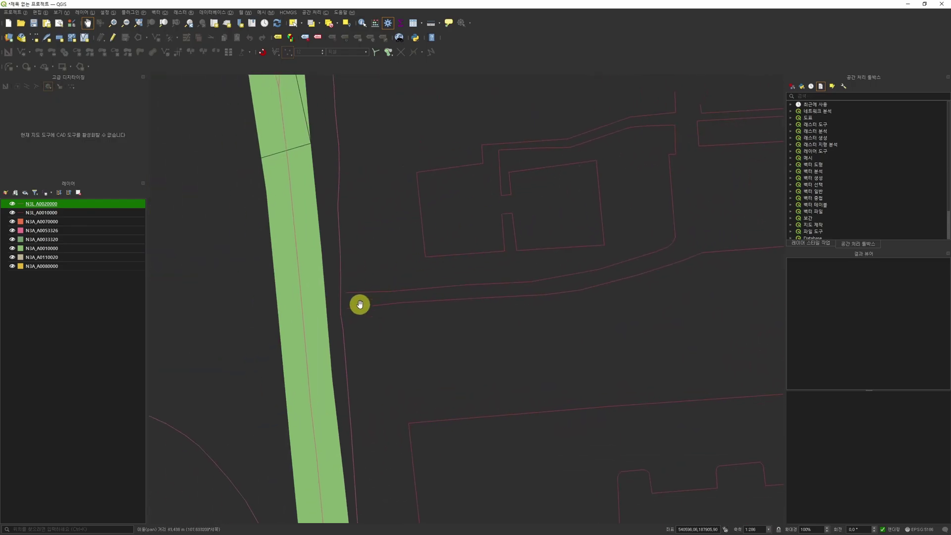
scroll(367, 248, down, 1)
drag(499, 311, 372, 280)
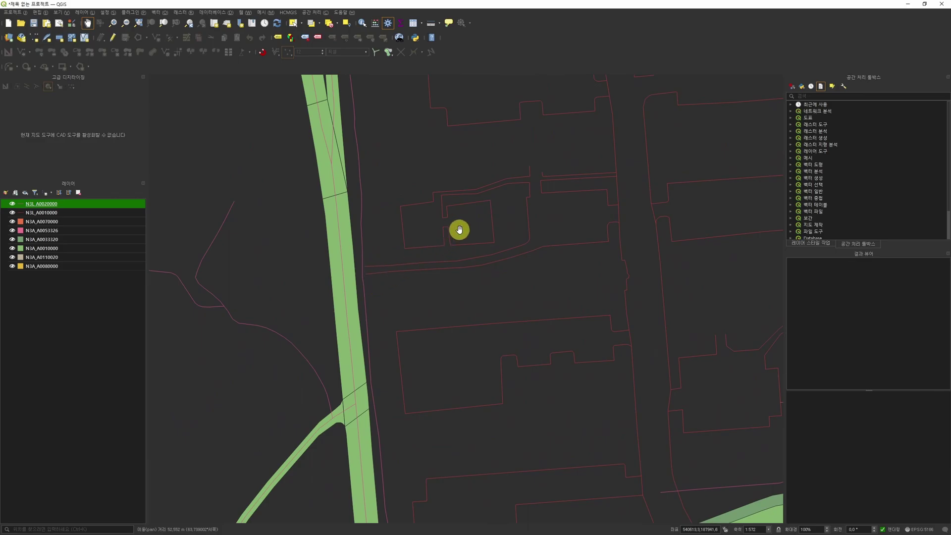
drag(454, 229, 393, 318)
drag(505, 268, 456, 284)
scroll(475, 285, down, 1)
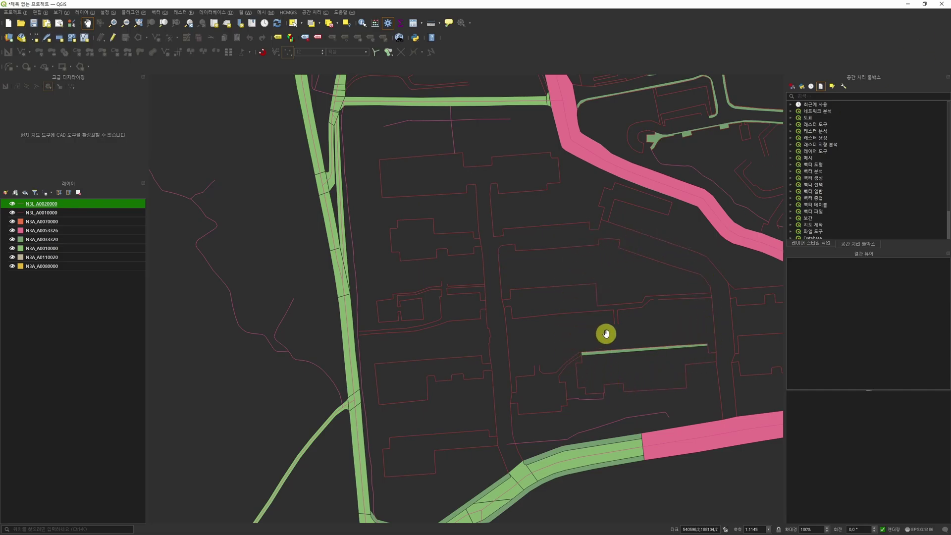
drag(601, 312, 462, 310)
drag(562, 294, 557, 284)
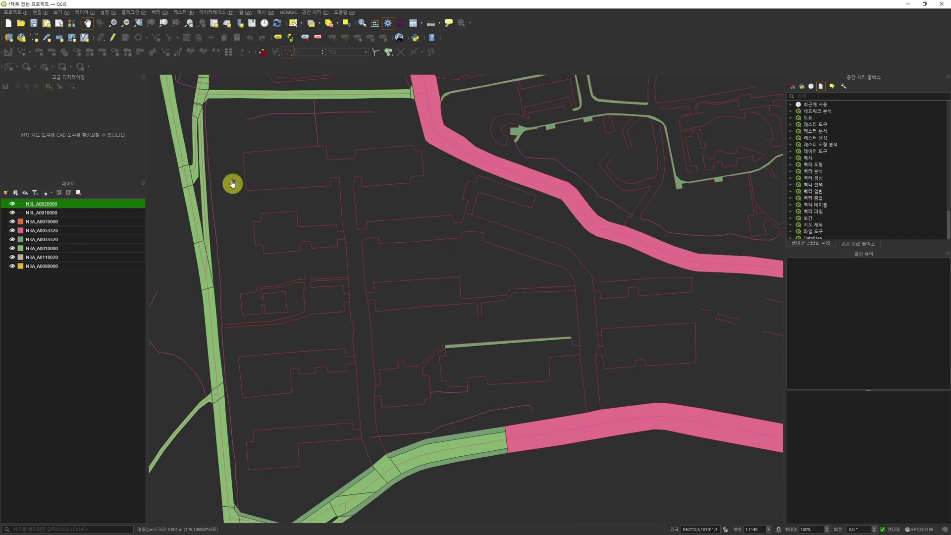
drag(398, 288, 469, 278)
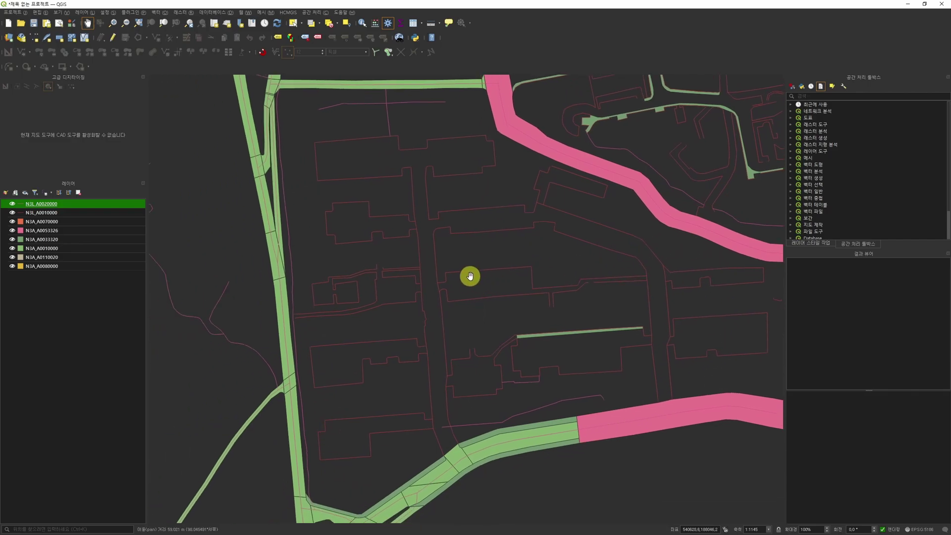
Step: Follow the pink road south of the apartment block eastward to its junction with the wide green road
scroll(473, 272, down, 3)
scroll(384, 282, up, 3)
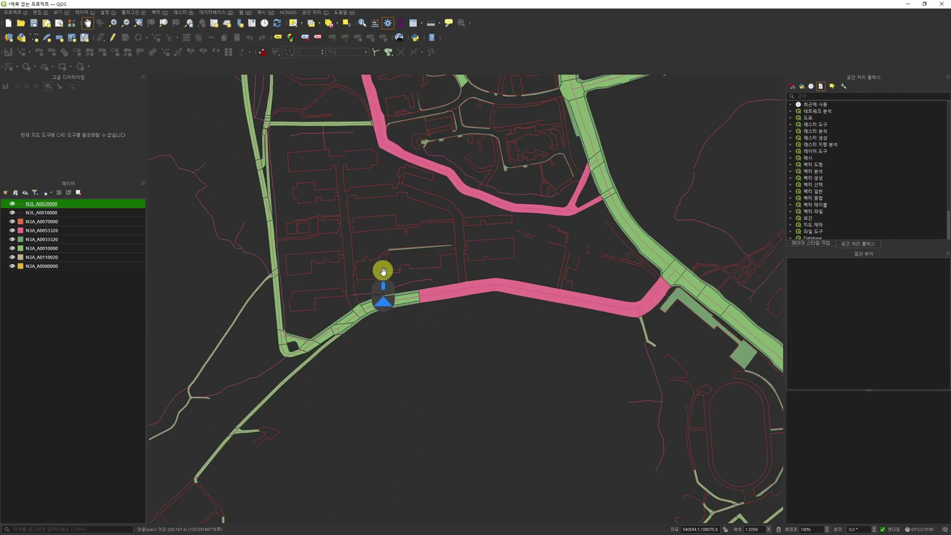
drag(396, 240, 394, 293)
scroll(369, 259, down, 2)
scroll(396, 278, up, 4)
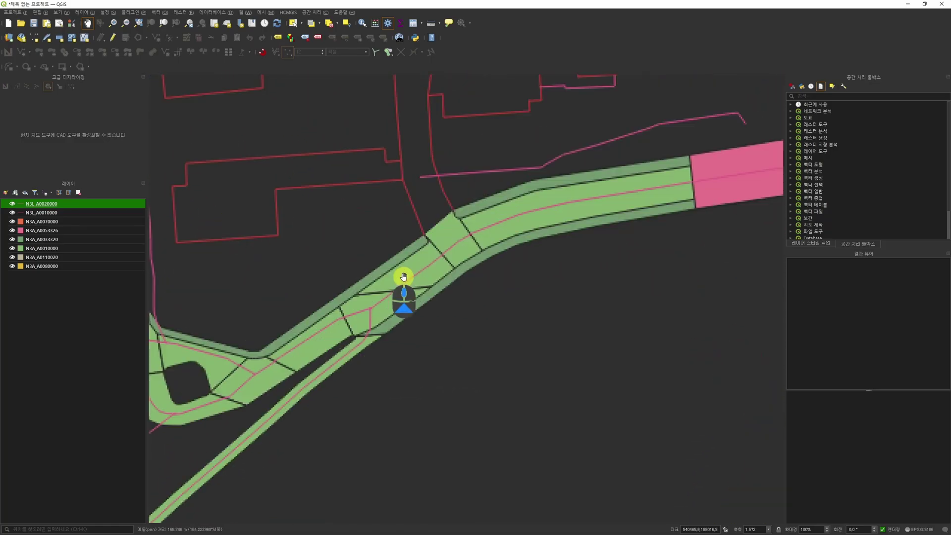
scroll(341, 280, down, 1)
drag(696, 212, 283, 276)
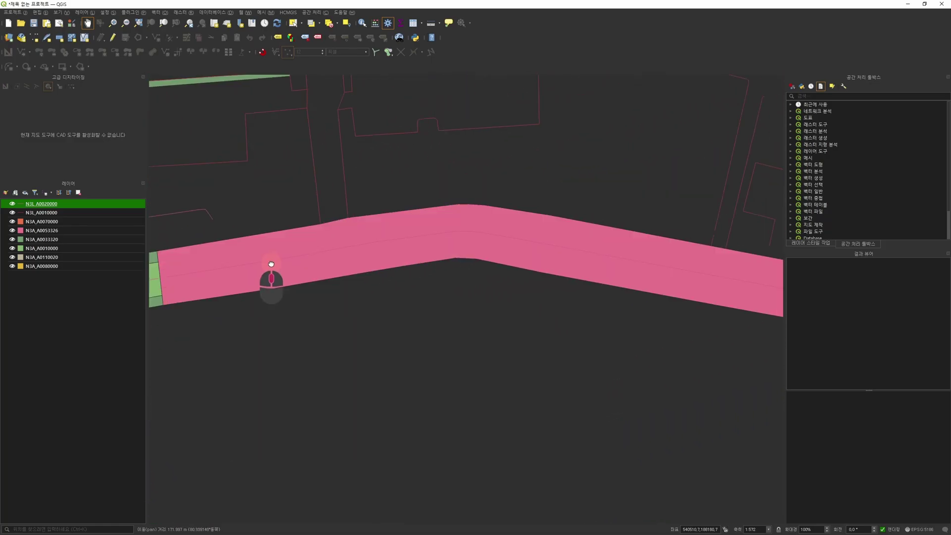
drag(700, 243, 365, 188)
scroll(691, 155, down, 1)
drag(691, 155, 566, 248)
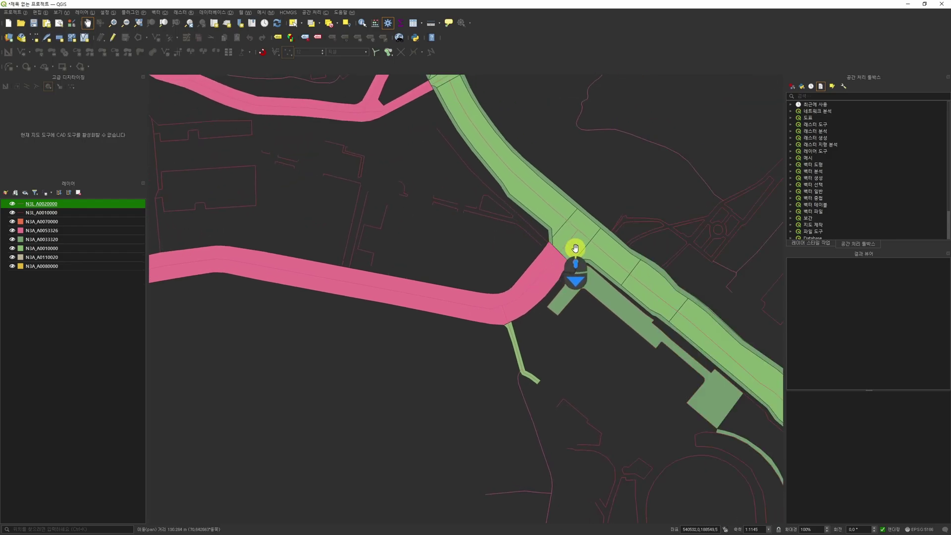
scroll(468, 219, down, 1)
drag(469, 219, 551, 240)
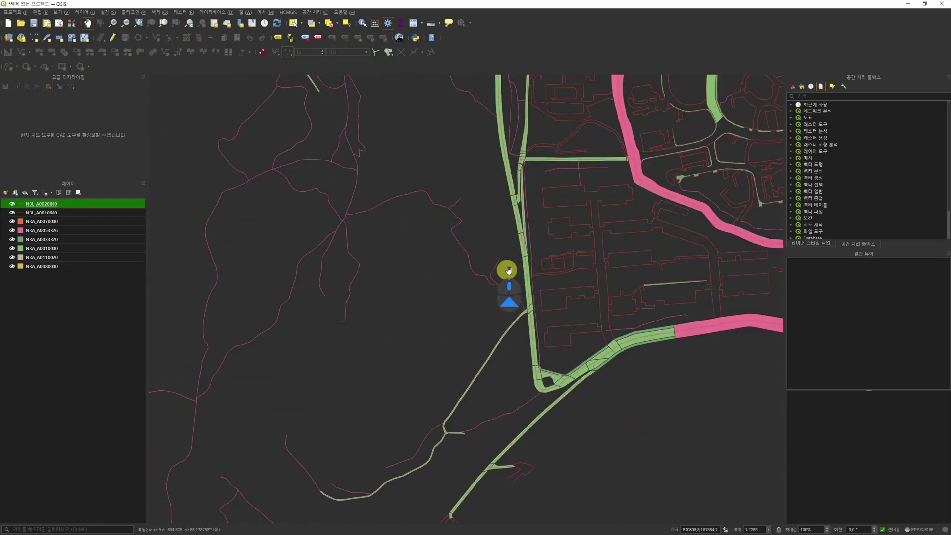
Step: Examine the road polygons and centrelines around the traffic island at the block's southwest corner junction
drag(414, 186, 349, 246)
drag(414, 257, 337, 201)
scroll(422, 362, up, 2)
scroll(424, 408, up, 1)
drag(371, 318, 428, 297)
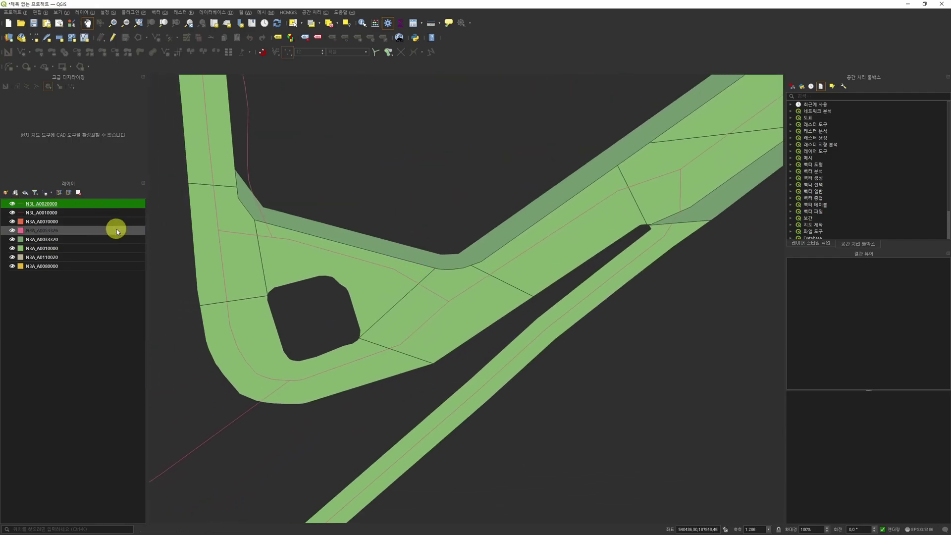
Step: Remove the road centreline layer N3L_A0020000 from the project
key(ctrl+d)
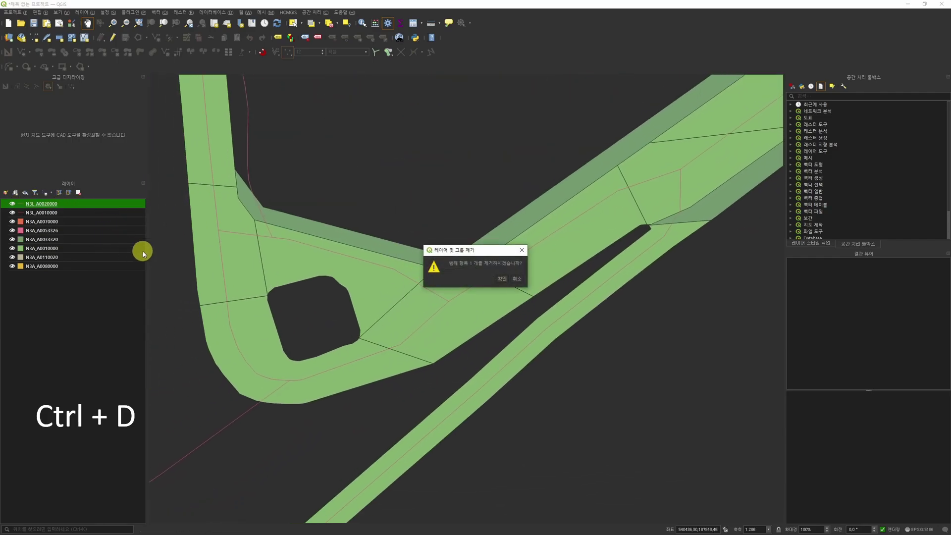
click(504, 280)
drag(505, 278, 435, 404)
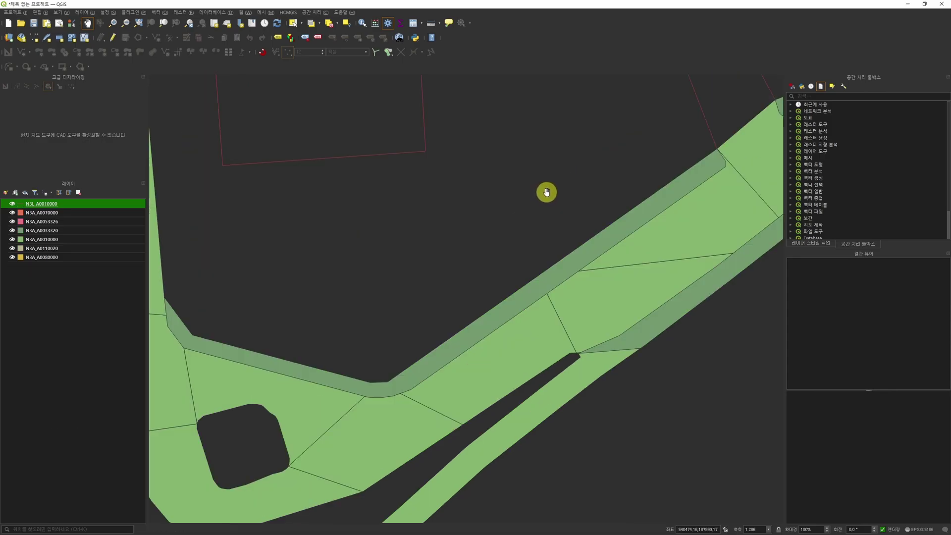
Step: Examine the N3L_A0010000 boundary lines across the apartment block and the neighbouring blocks to the northeast
scroll(602, 102, down, 1)
drag(603, 102, 497, 263)
scroll(433, 246, down, 1)
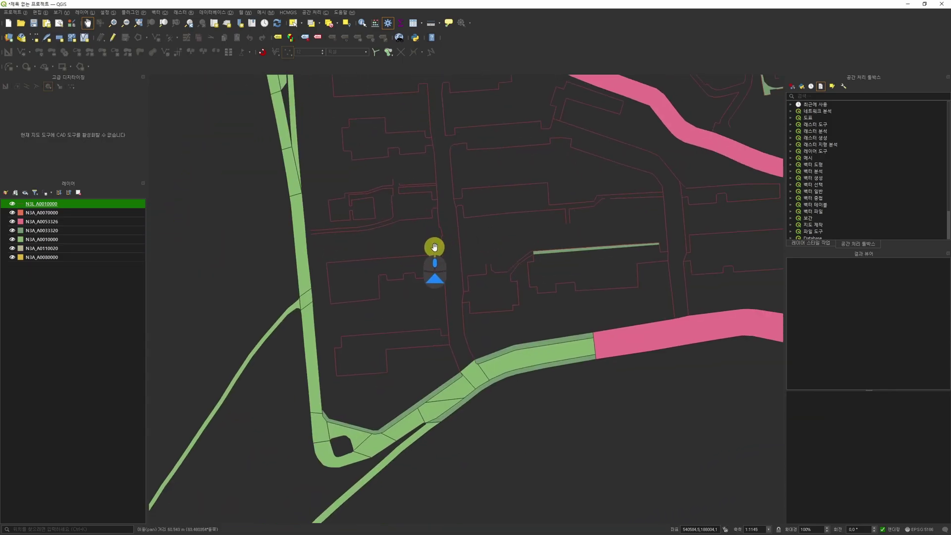
drag(492, 189, 422, 208)
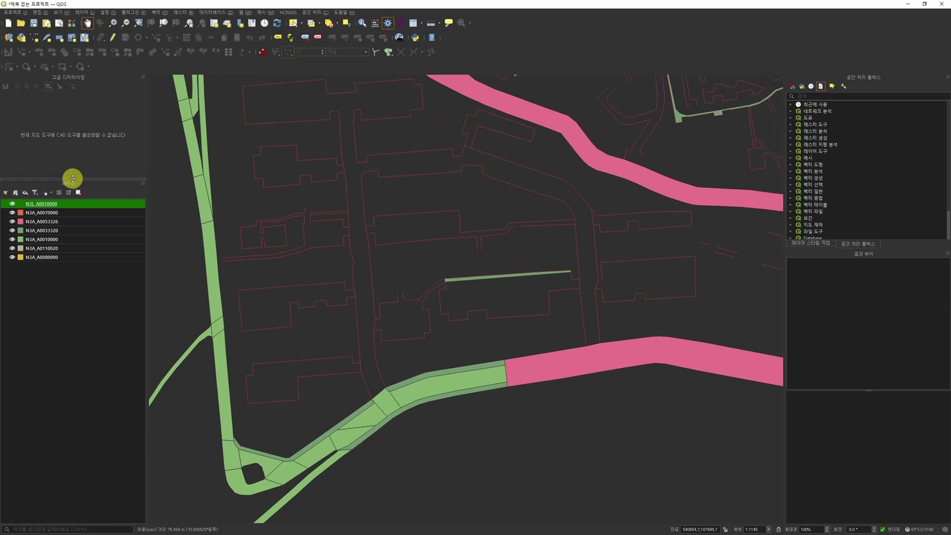
drag(574, 133, 475, 250)
scroll(512, 206, down, 1)
drag(511, 206, 397, 306)
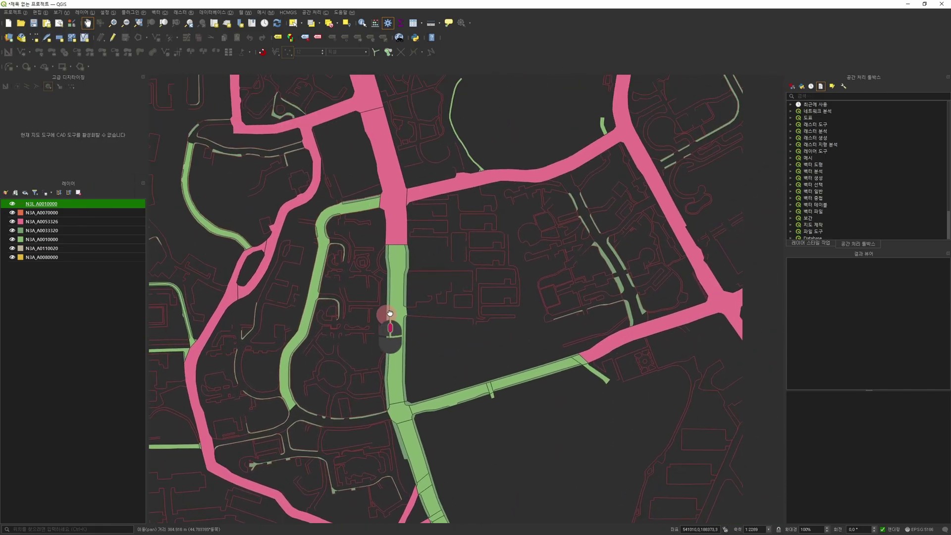
Step: Examine up close the break in the boundary line running between the apartment buildings
scroll(397, 308, down, 1)
drag(373, 208, 611, 350)
scroll(548, 250, up, 1)
scroll(451, 196, up, 2)
drag(451, 196, 539, 250)
scroll(516, 272, down, 1)
scroll(563, 237, up, 3)
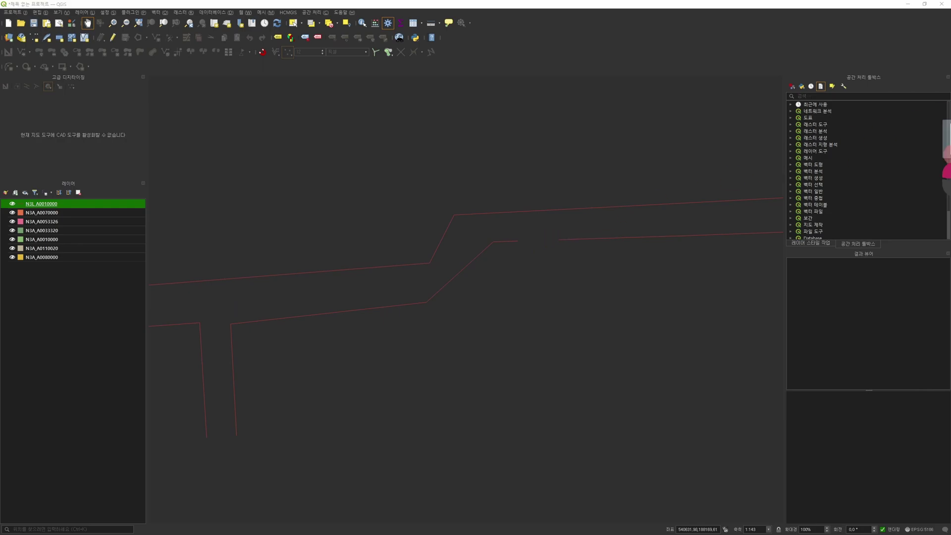
Step: Add the building layer N3A_B0010000 and compare its footprints with the breaks in the apartment block's boundary lines
click(78, 352)
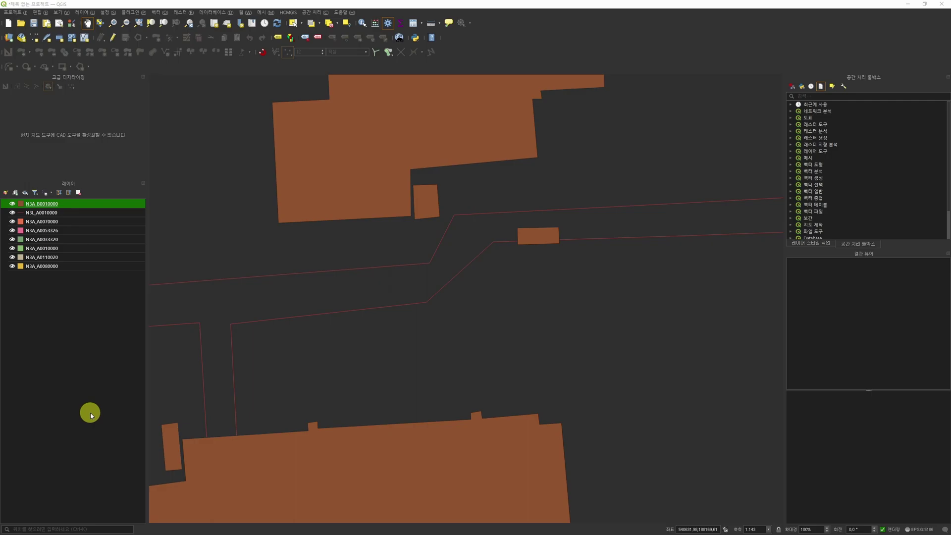
scroll(484, 275, down, 2)
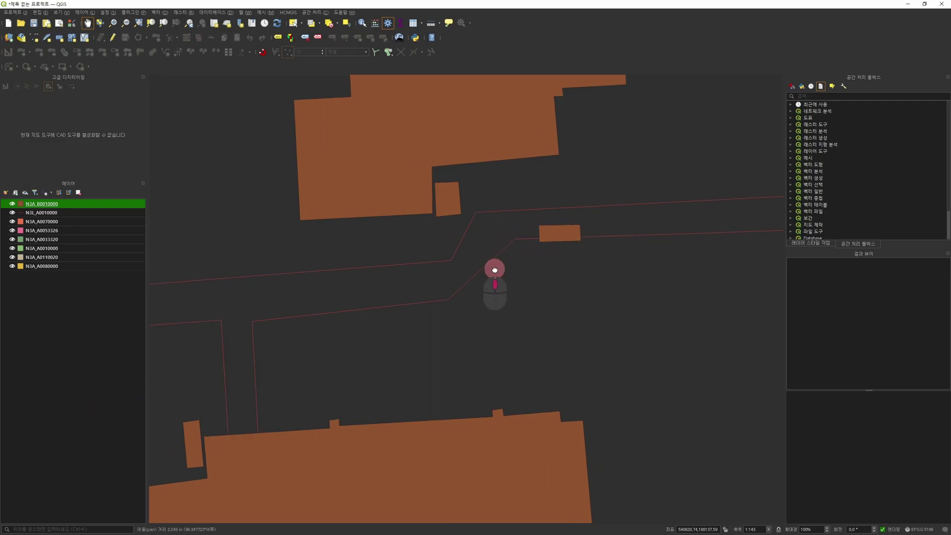
scroll(469, 200, down, 1)
drag(469, 200, 556, 191)
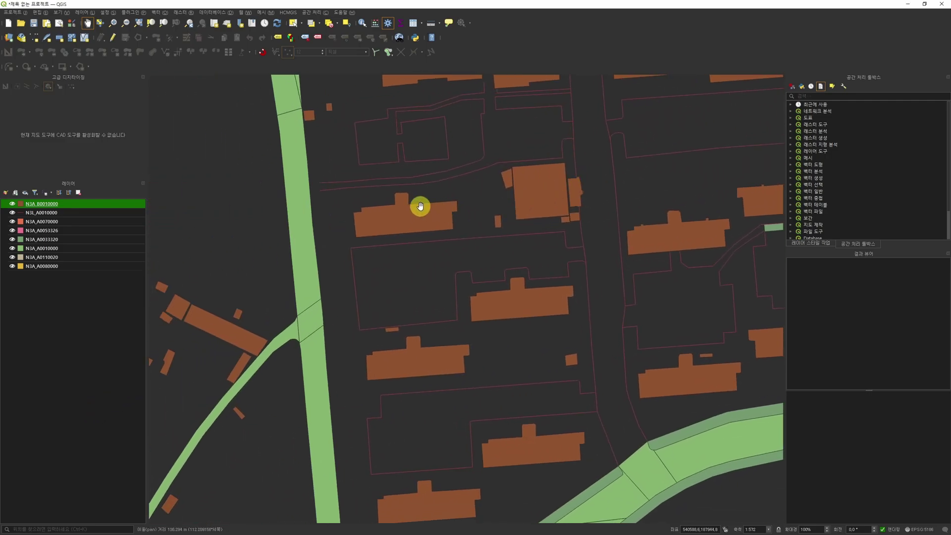
drag(424, 206, 367, 276)
drag(510, 163, 474, 205)
scroll(407, 218, up, 2)
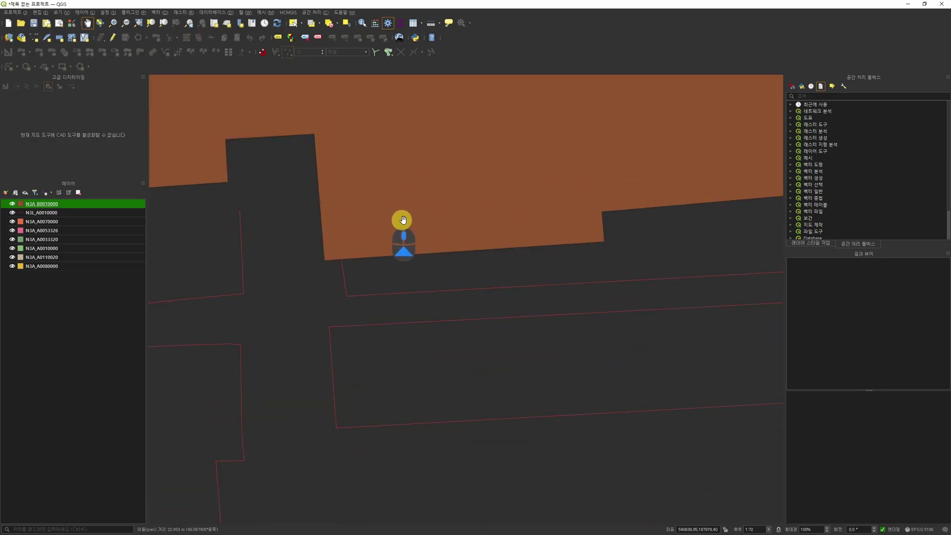
drag(344, 268, 361, 289)
scroll(347, 281, down, 2)
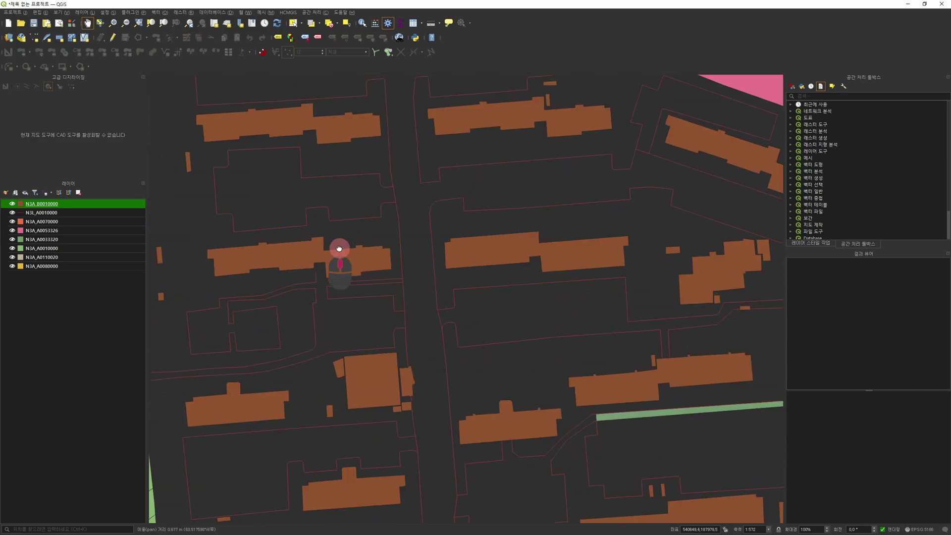
drag(337, 248, 371, 298)
Step: Remove the building layer N3A_B0010000 from the project
key(ctrl+d)
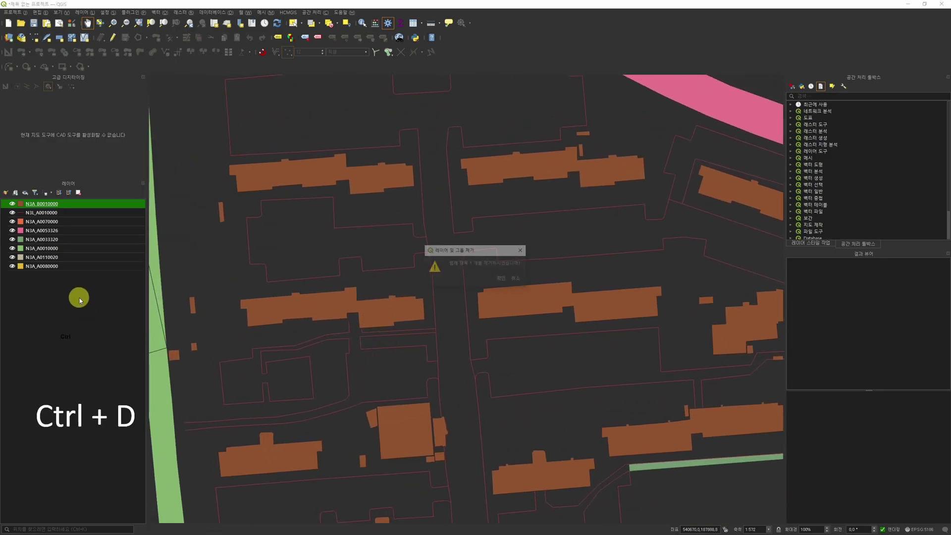
key(Return)
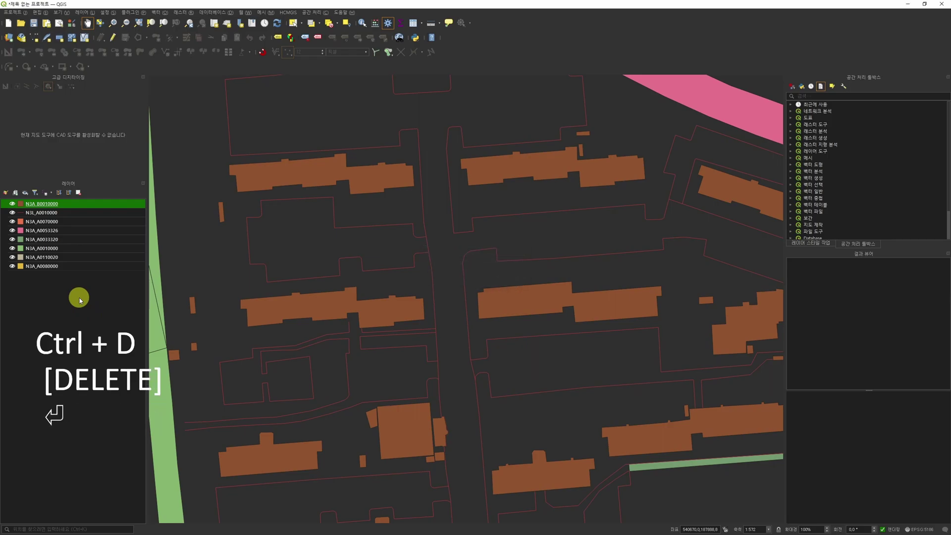
scroll(456, 250, down, 1)
drag(402, 241, 433, 283)
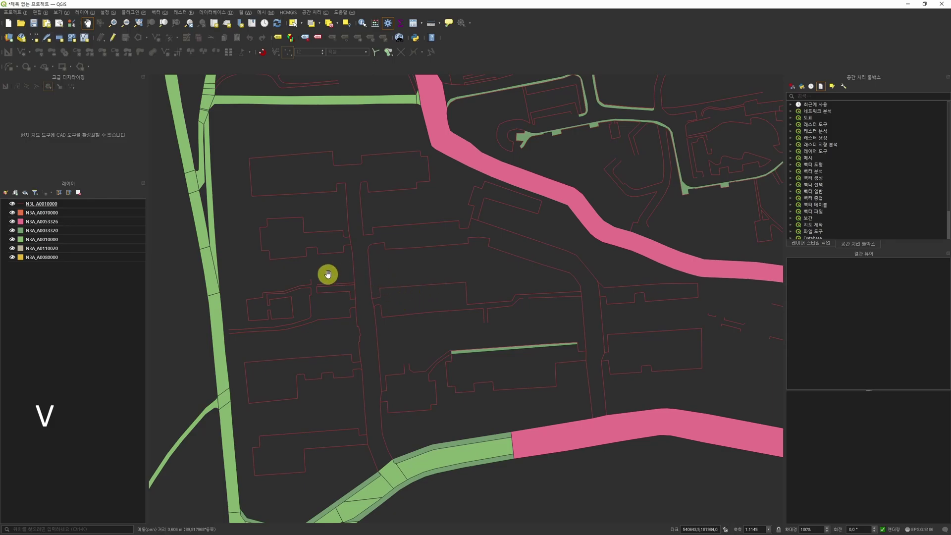
Step: Try selecting the N3L_A0010000 boundary lines inside the apartment block by area, and clear the selection
drag(470, 227, 467, 243)
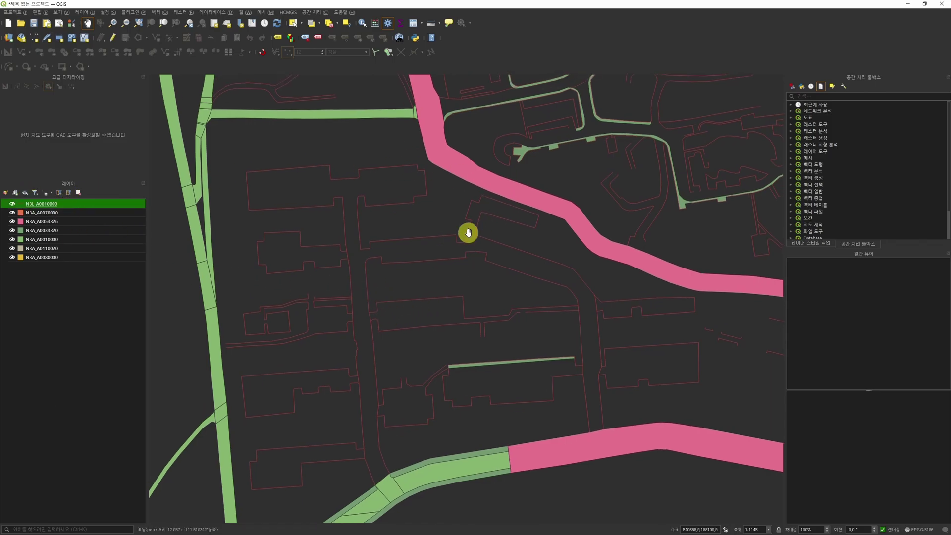
scroll(449, 229, down, 1)
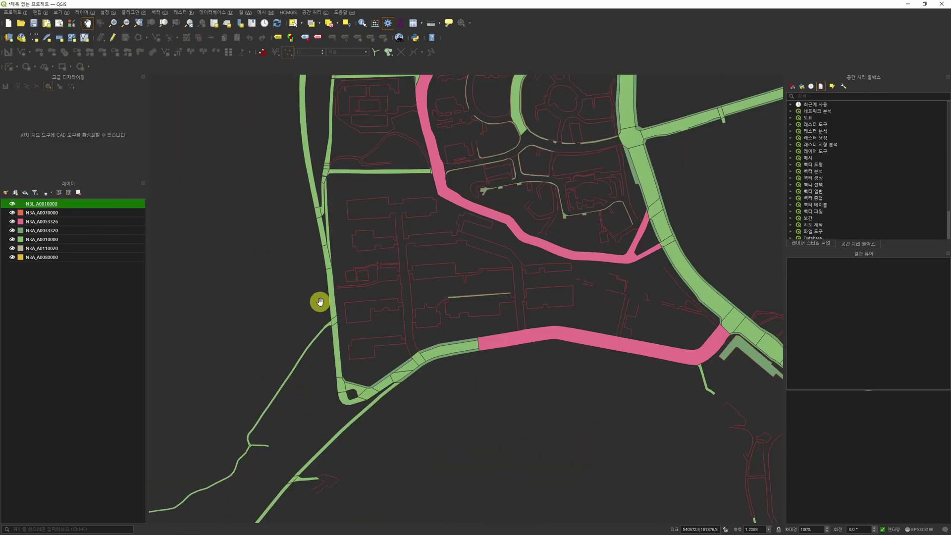
drag(397, 92, 351, 108)
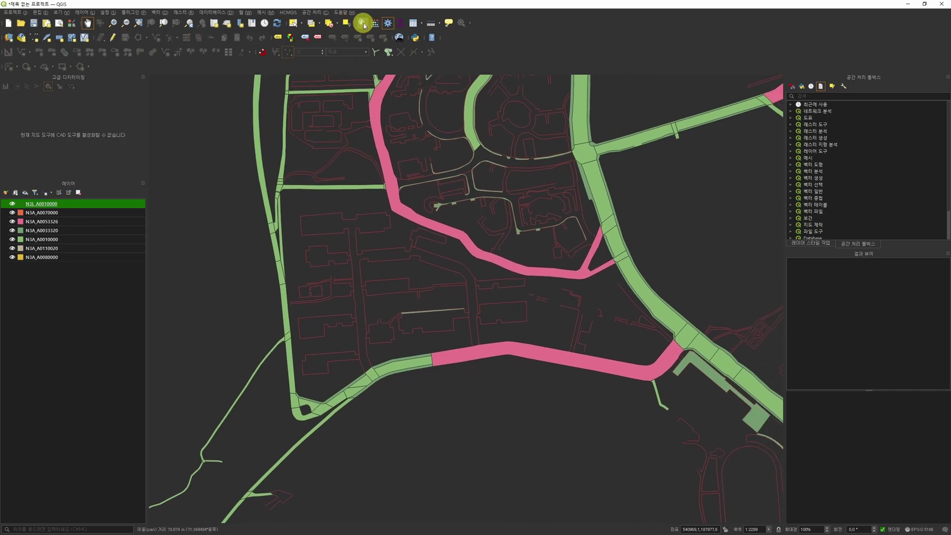
click(293, 24)
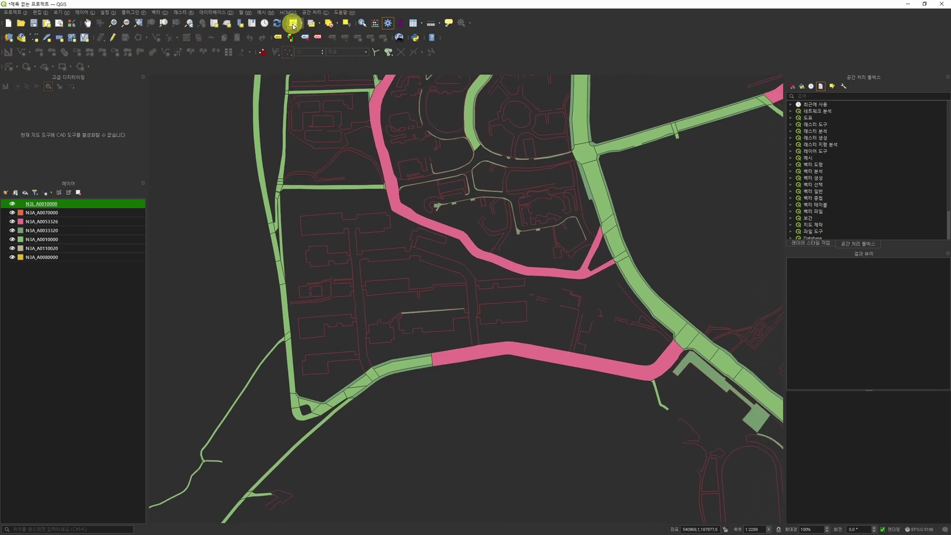
drag(384, 201, 313, 303)
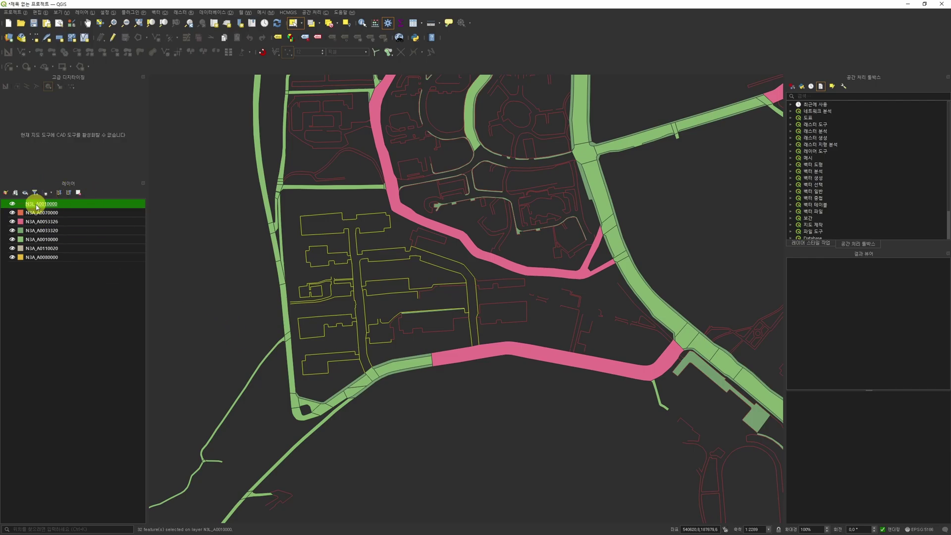
scroll(438, 230, up, 1)
shift+drag(441, 232, 437, 396)
shift+drag(550, 337, 561, 380)
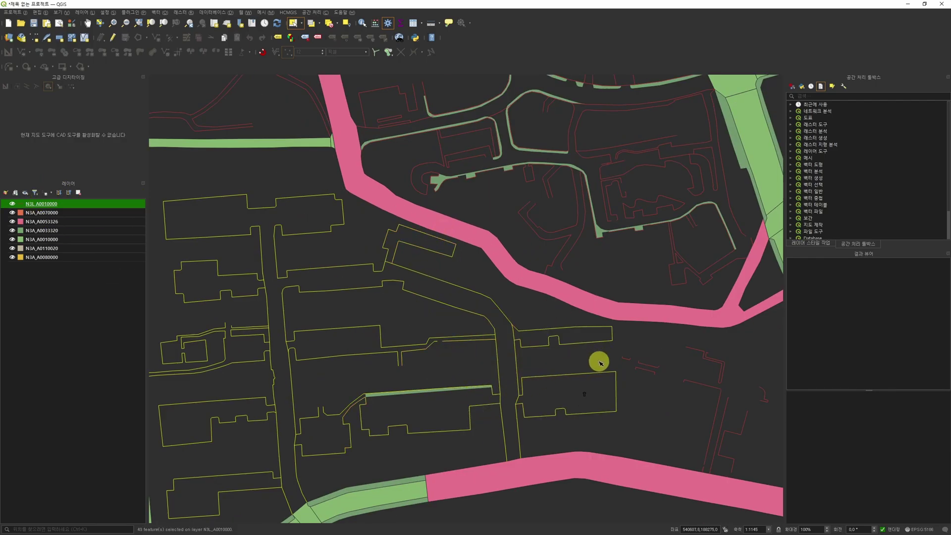
middle_drag(367, 288, 518, 239)
click(367, 191)
Step: Select all N3L_A0010000 boundary lines inside the apartment block, including those around its northeastern and eastern parking areas
mouse_move(466, 130)
mouse_down()
mouse_move(447, 171)
mouse_move(448, 162)
mouse_up()
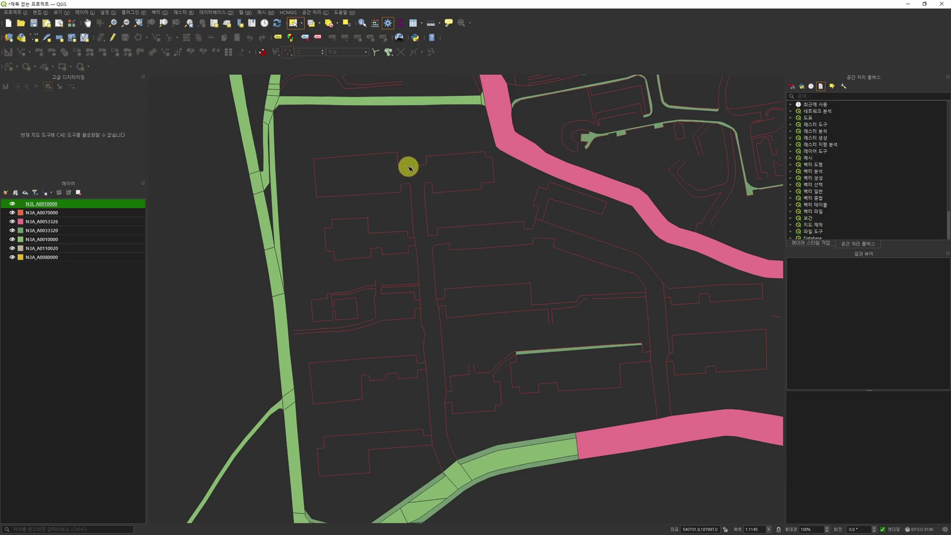
shift+drag(406, 129, 342, 236)
shift+drag(454, 148, 291, 382)
shift+drag(521, 261, 364, 465)
middle_drag(608, 411, 449, 413)
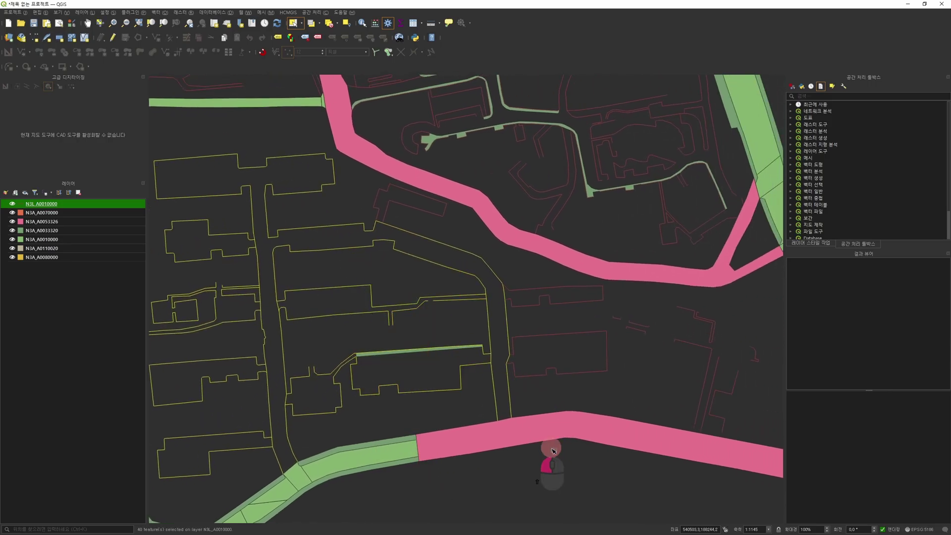
middle_drag(366, 386, 419, 375)
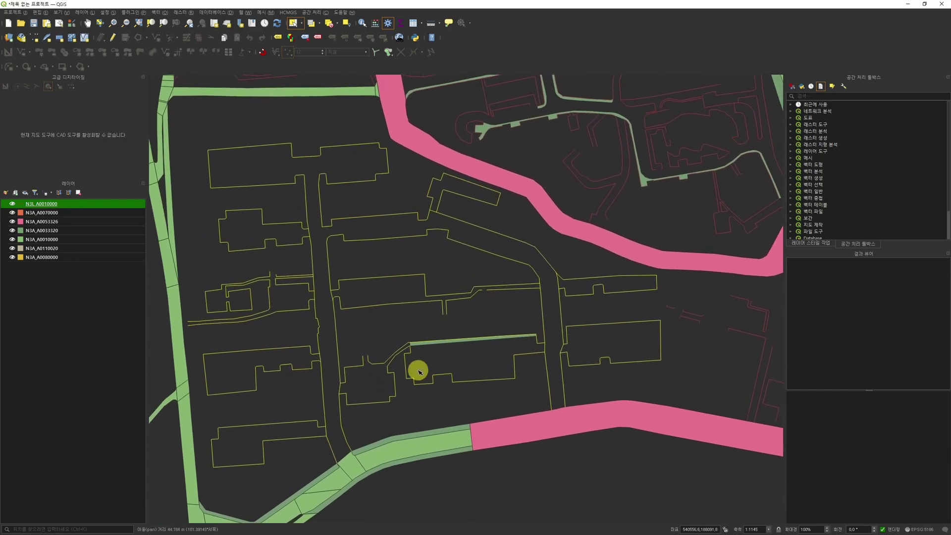
Step: Export only the selected lines as the ESRI Shapefile 단지내부도로.shp in EPSG:5186, overwriting the existing file and adding it to the map
right_click(47, 204)
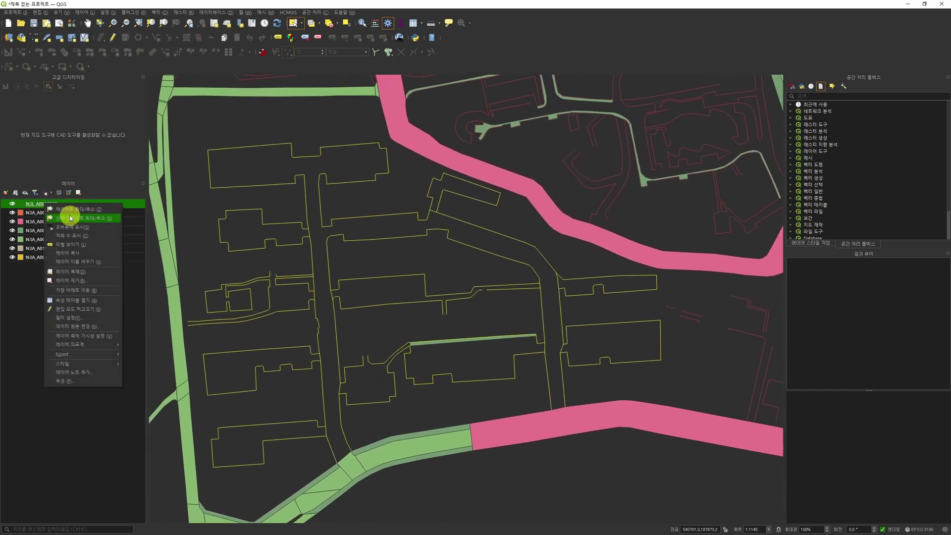
mouse_move(100, 354)
click(265, 361)
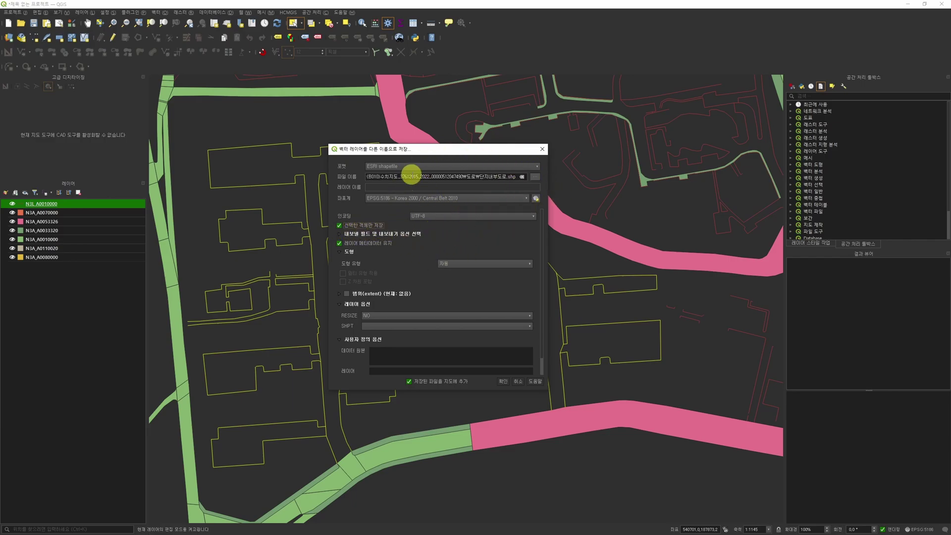
click(503, 382)
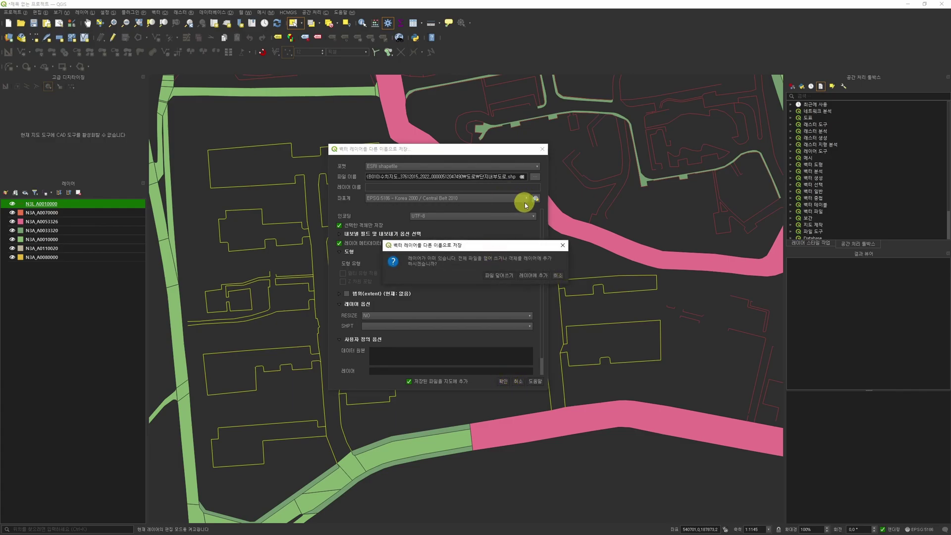
click(500, 276)
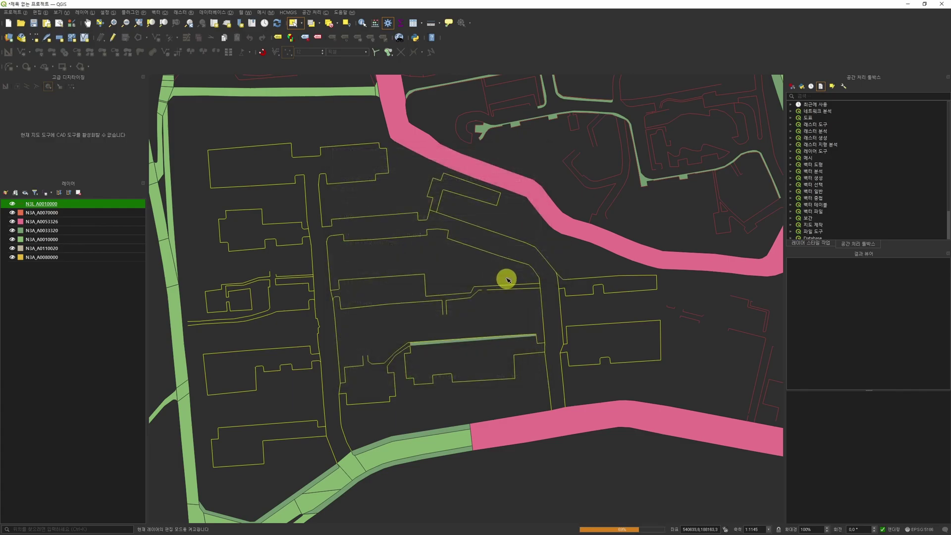
Step: Remove the original boundary line layer N3L_A0010000 from the project
click(59, 213)
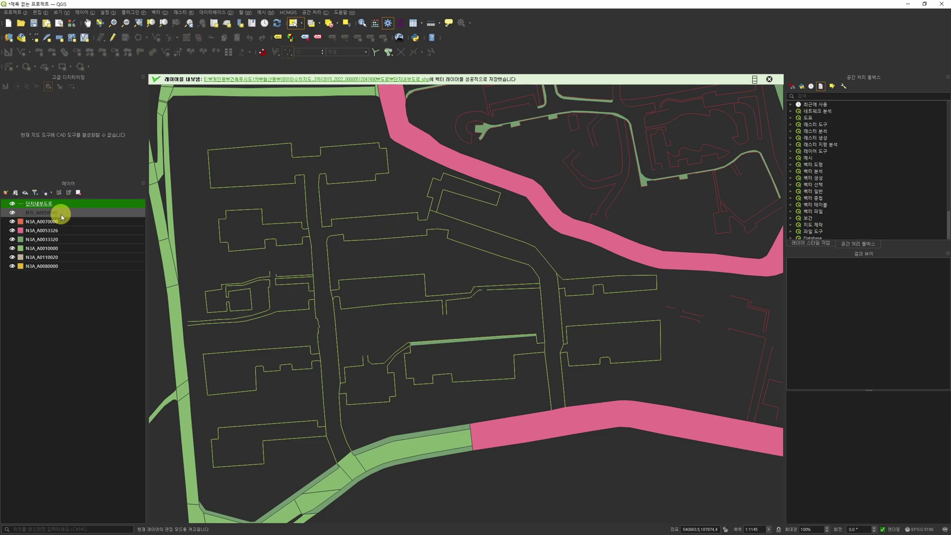
scroll(154, 210, down, 2)
middle_drag(520, 224, 506, 242)
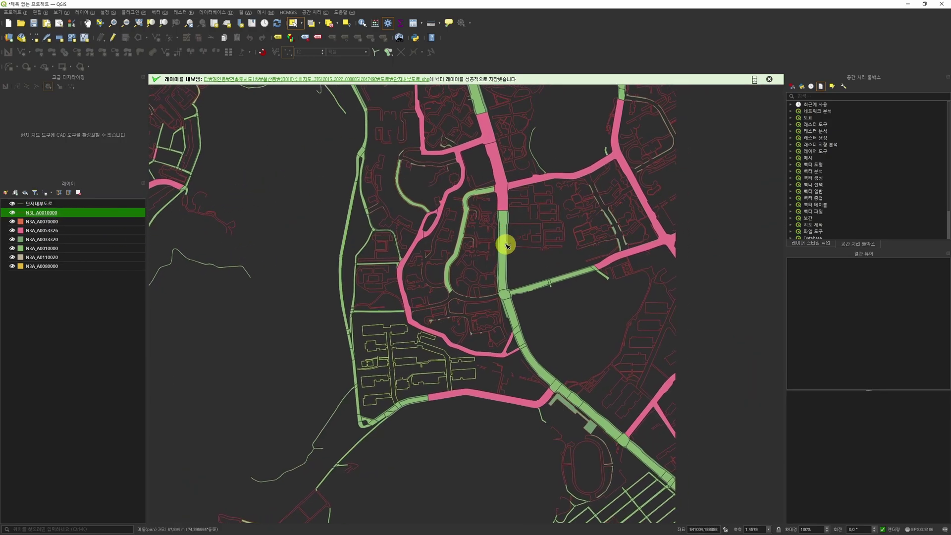
key(ctrl+d)
key(Return)
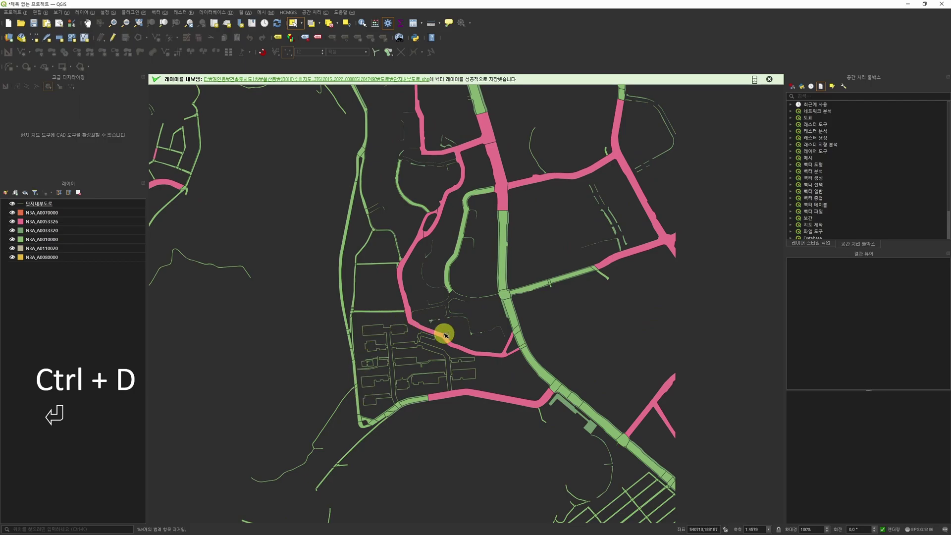
Step: Check the exported internal road lines against the surrounding roads and hide the 단지내부도로 layer
scroll(395, 436, down, 1)
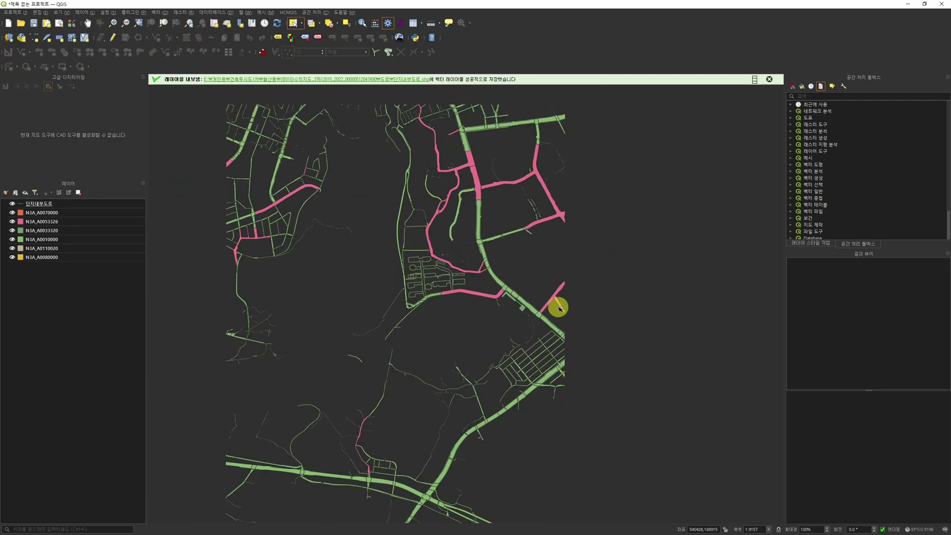
scroll(426, 273, up, 2)
middle_drag(452, 304, 499, 282)
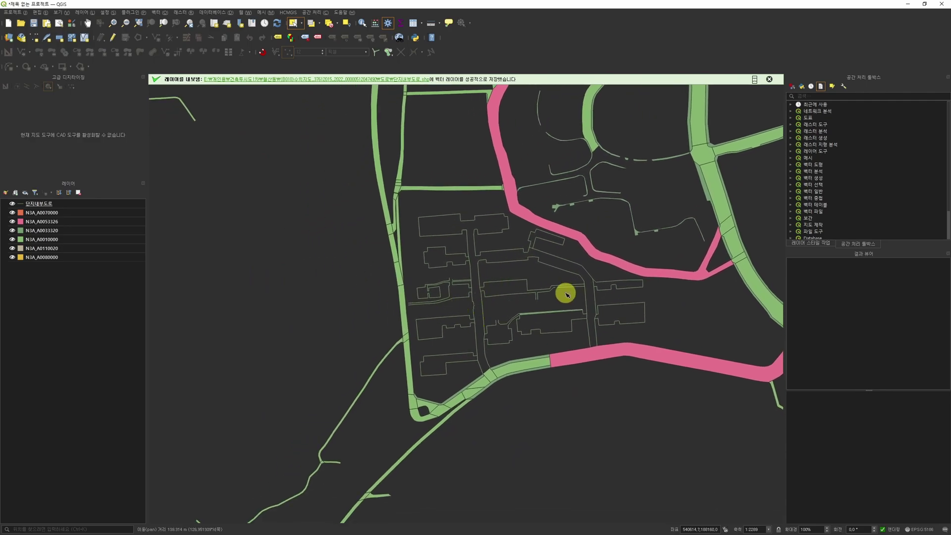
middle_drag(568, 293, 545, 369)
click(79, 219)
click(12, 203)
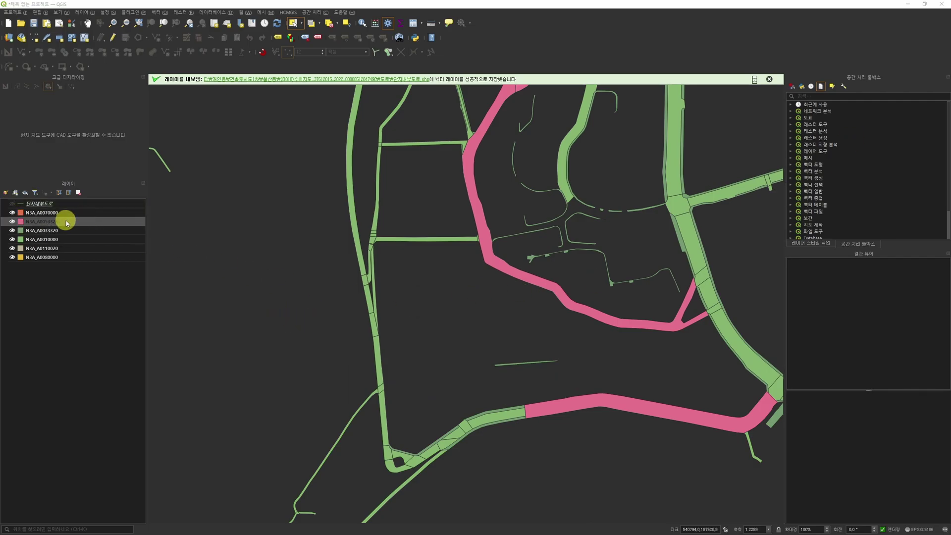
Step: Examine the small red N3A_A0070000 polygon between the wide green road and the narrow branching path
middle_drag(548, 394, 625, 216)
scroll(596, 367, down, 2)
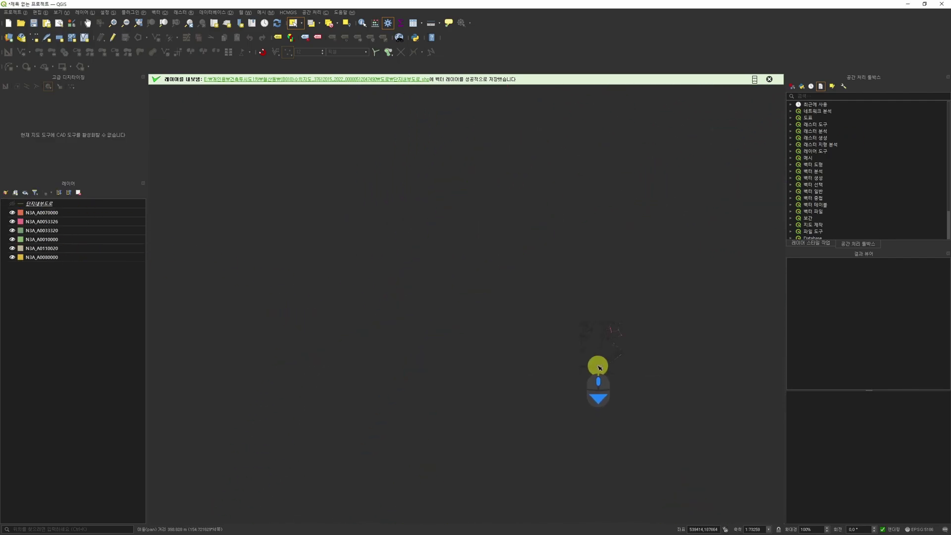
scroll(671, 307, up, 3)
scroll(522, 458, up, 2)
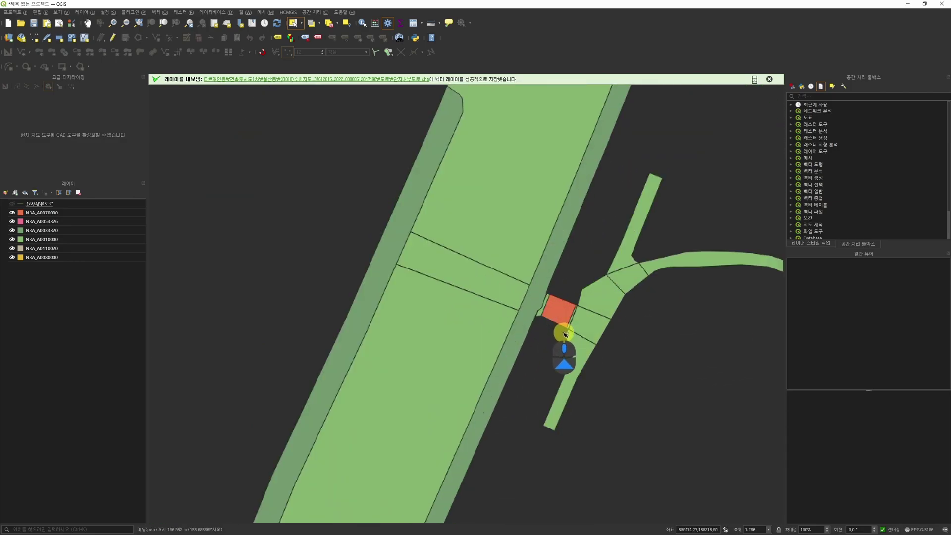
Step: Remove the N3A_A0070000 layer with the small red polygon from the project
scroll(562, 329, up, 2)
scroll(554, 291, down, 2)
click(64, 212)
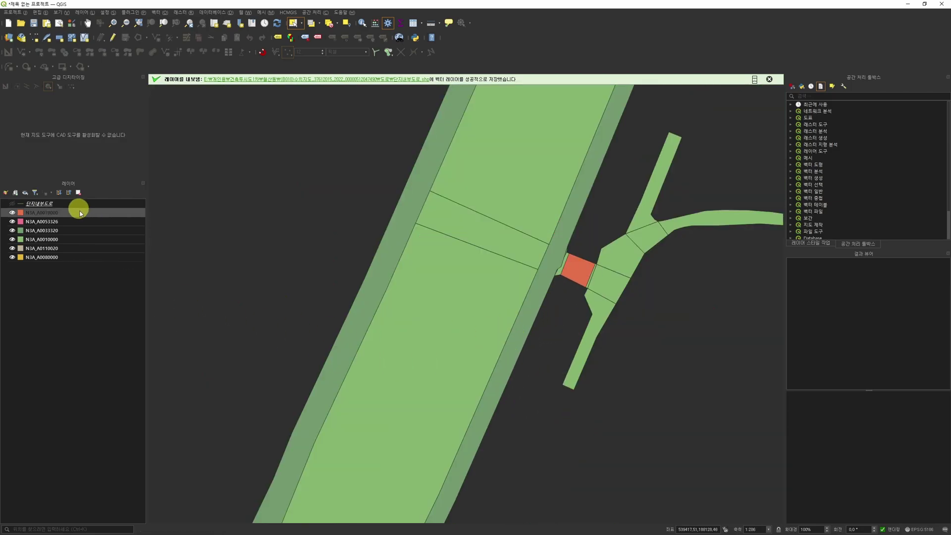
key(ctrl+d)
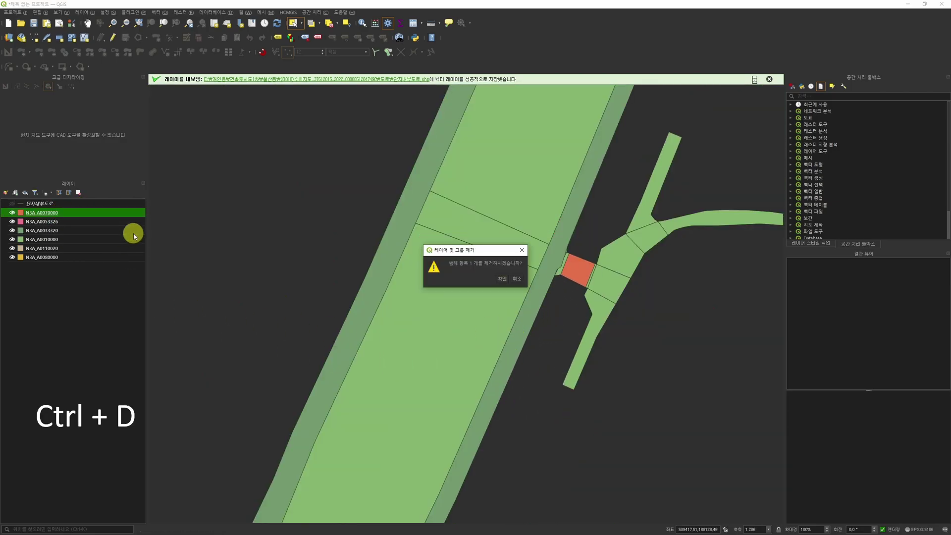
key(Return)
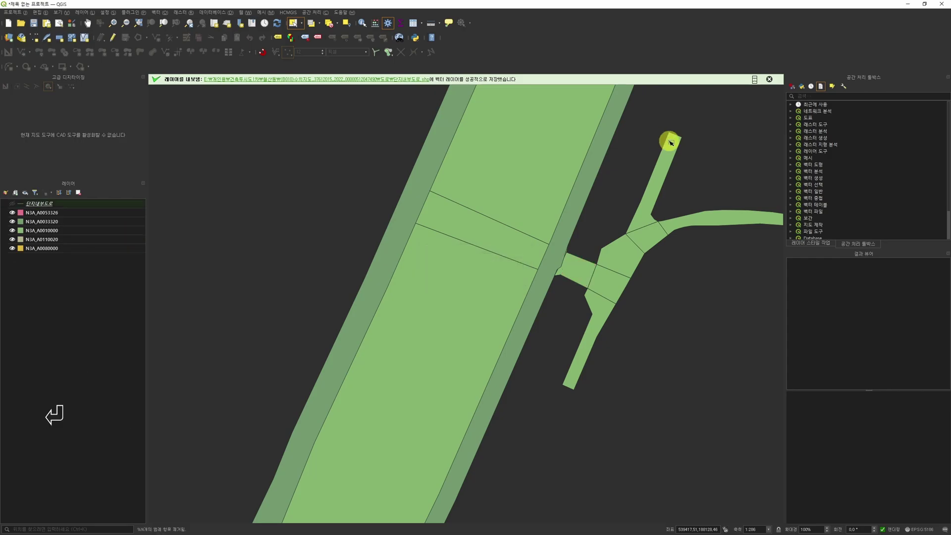
Step: Examine how the pink N3A_A0053326 polygons overlap the green roads across the whole map
middle_drag(664, 173, 479, 345)
scroll(527, 298, down, 4)
middle_drag(651, 128, 445, 373)
click(55, 214)
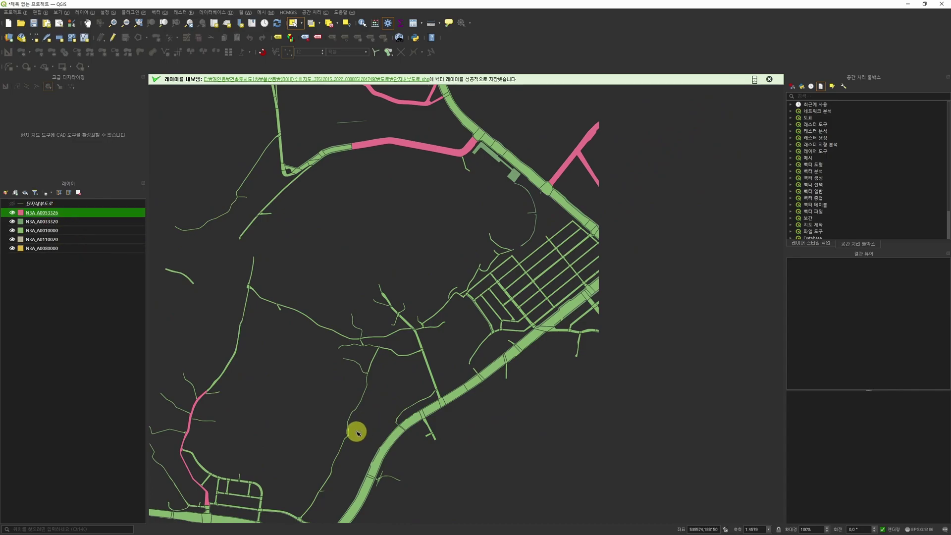
middle_drag(271, 87, 278, 380)
middle_drag(426, 263, 412, 402)
middle_drag(351, 422, 379, 295)
scroll(421, 125, up, 5)
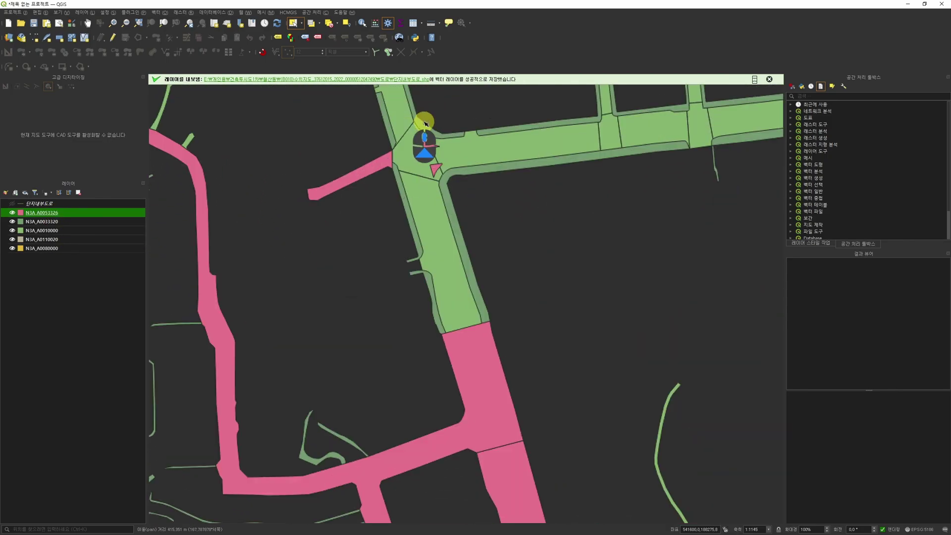
scroll(424, 187, down, 6)
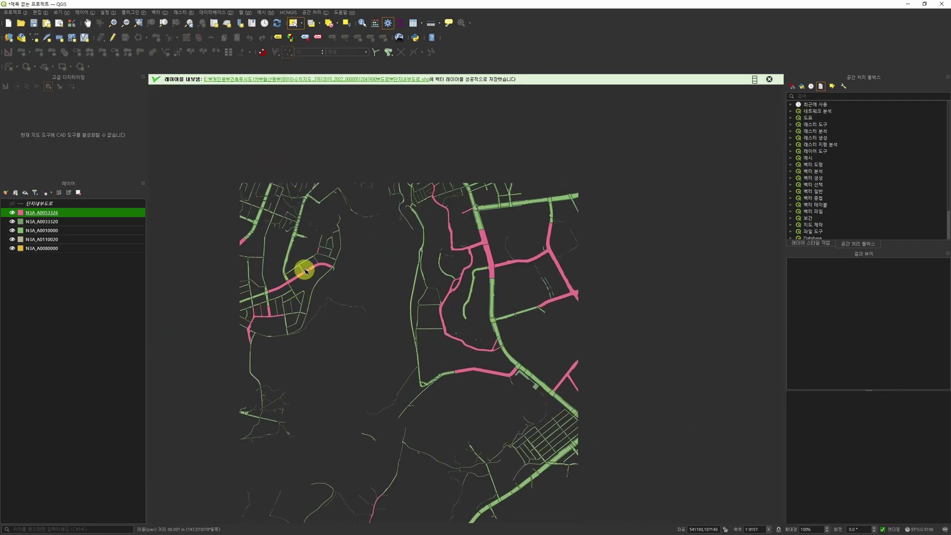
scroll(478, 232, up, 1)
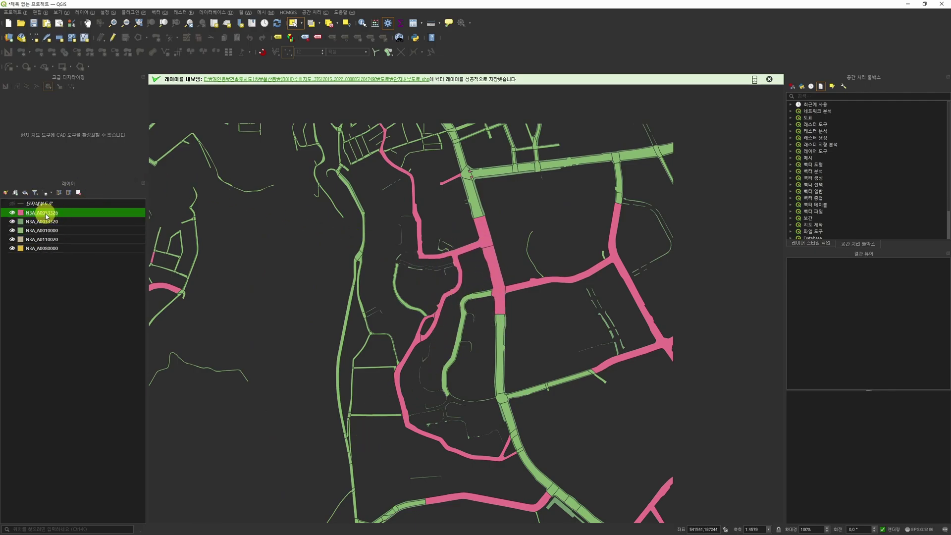
Step: Identify the attributes of several N3A_A0053326 features, including the wide road segment, the eastern road branch and the small junction triangle
click(362, 26)
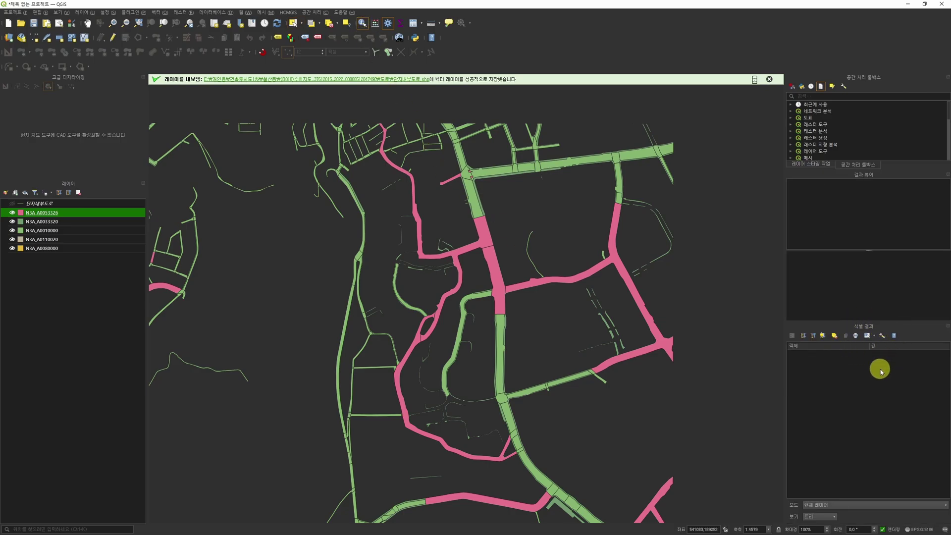
click(489, 255)
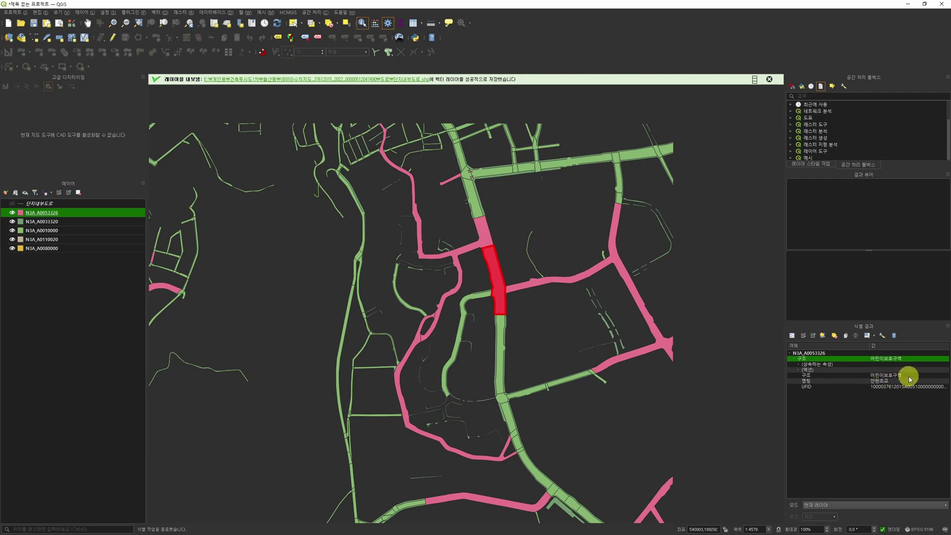
click(619, 254)
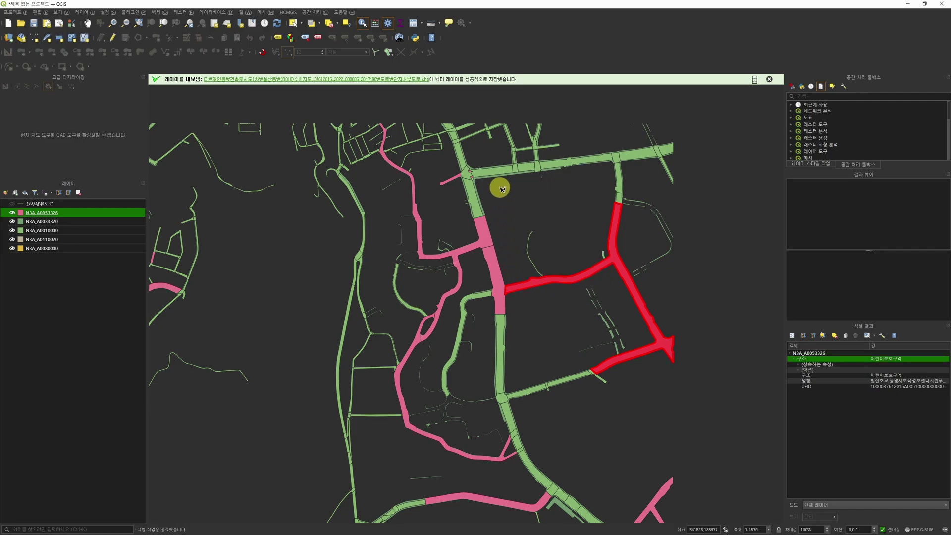
middle_drag(499, 189, 510, 243)
scroll(478, 245, up, 2)
click(499, 256)
click(553, 225)
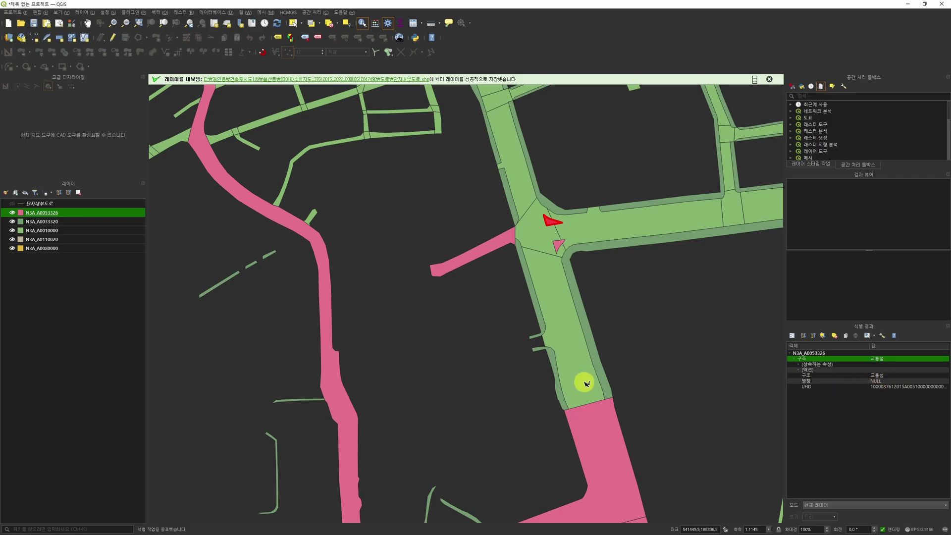
Step: Remove the pink N3A_A0053326 layer from the project
scroll(486, 304, down, 3)
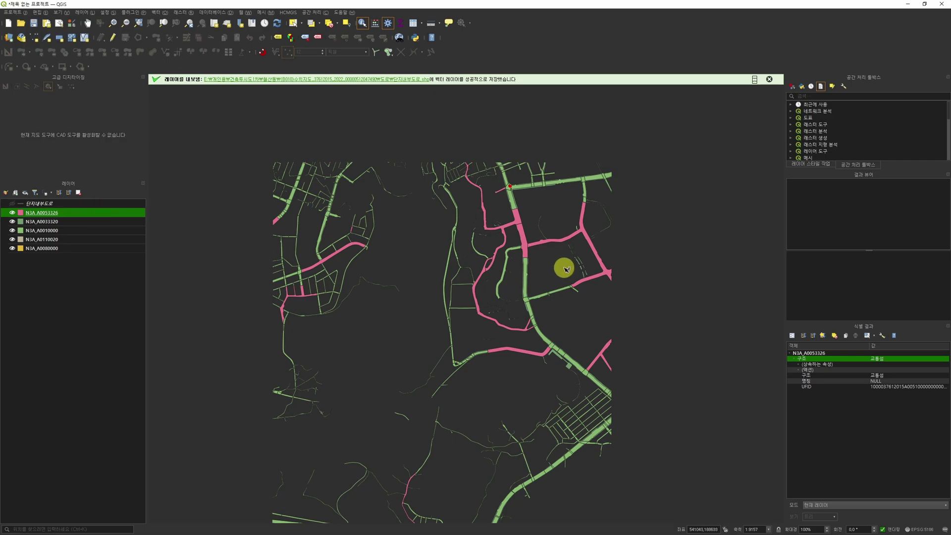
scroll(484, 282, down, 3)
scroll(480, 322, down, 1)
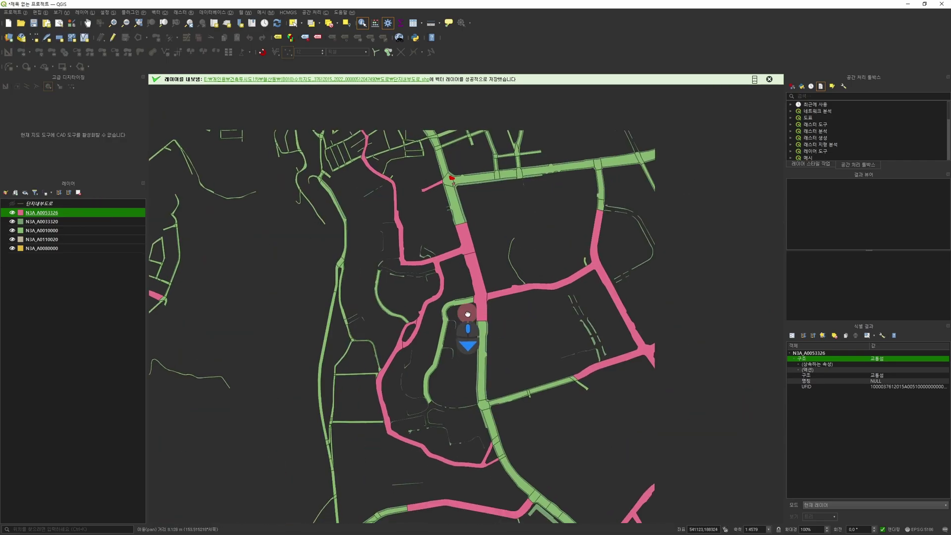
key(ctrl+d)
key(Return)
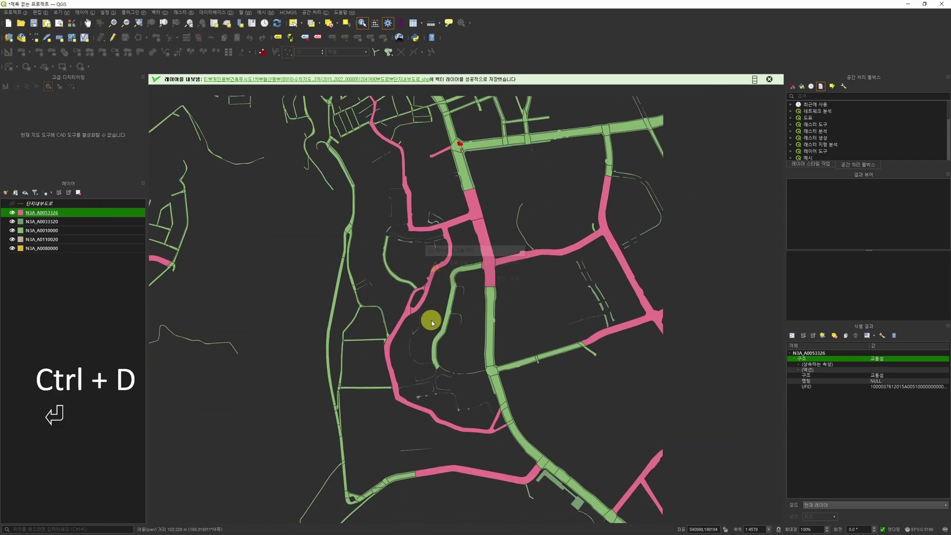
Step: Change the N3A_A0033320 layer's fill colour to dark magenta in its symbology properties
click(69, 213)
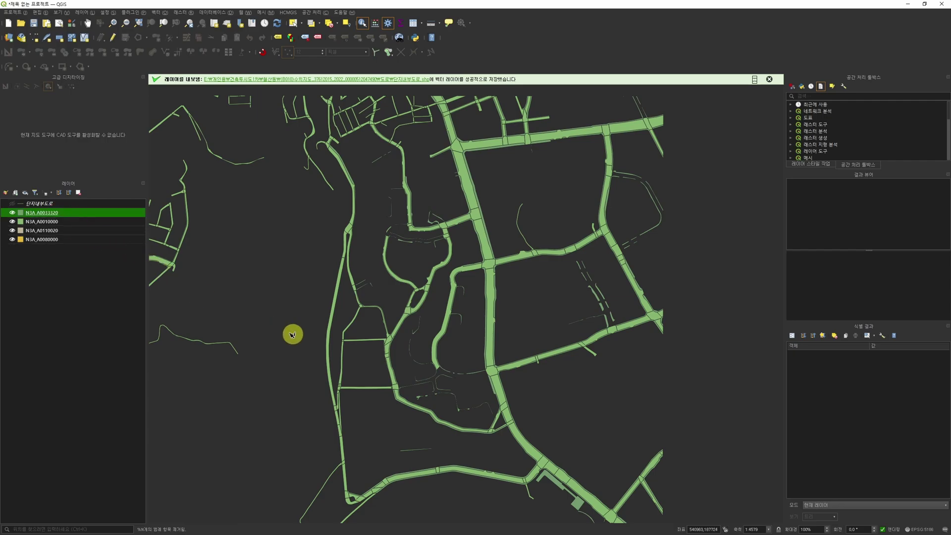
double_click(94, 213)
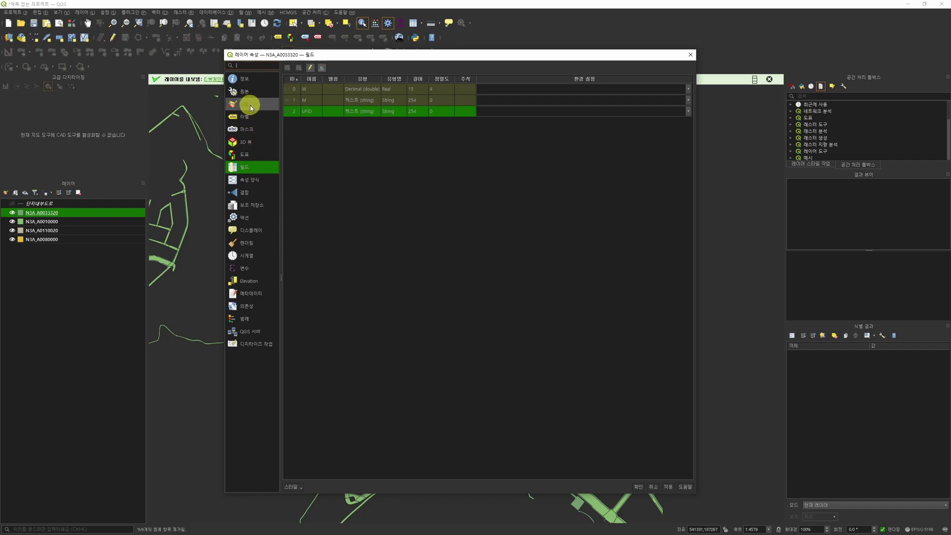
click(250, 105)
Step: Examine the magenta N3A_A0033320 strips along the road edges and junctions, toggling the layer's visibility to check its overlap with the green roads
middle_drag(588, 288, 626, 300)
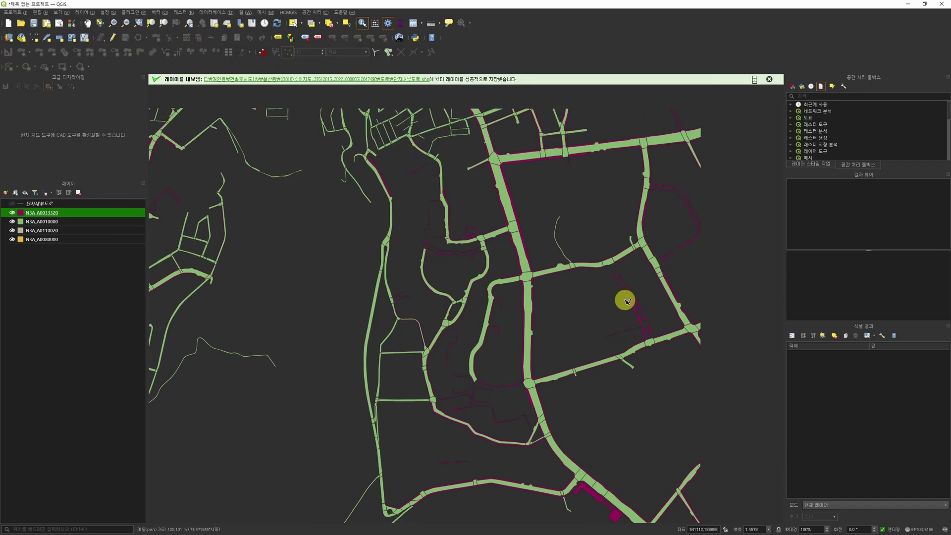
scroll(520, 195, up, 3)
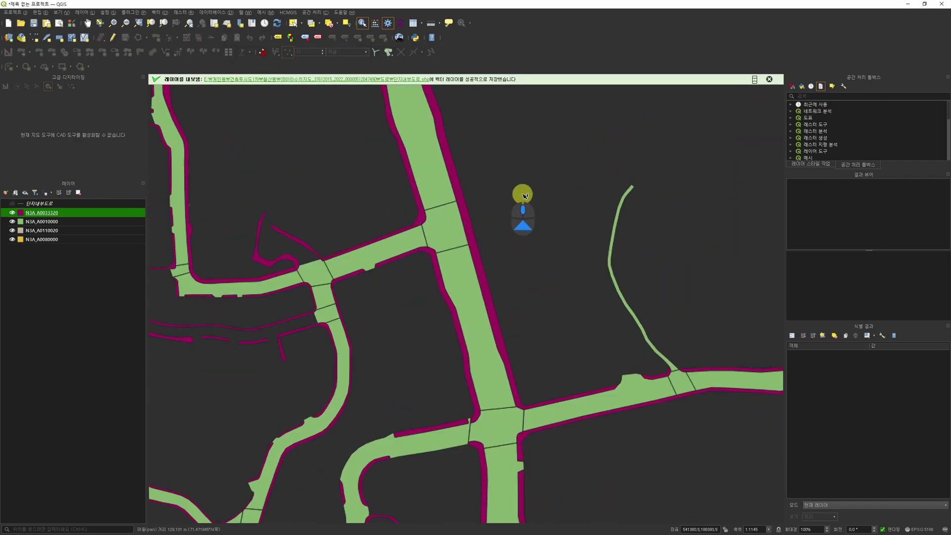
middle_drag(424, 394, 516, 314)
scroll(516, 314, down, 1)
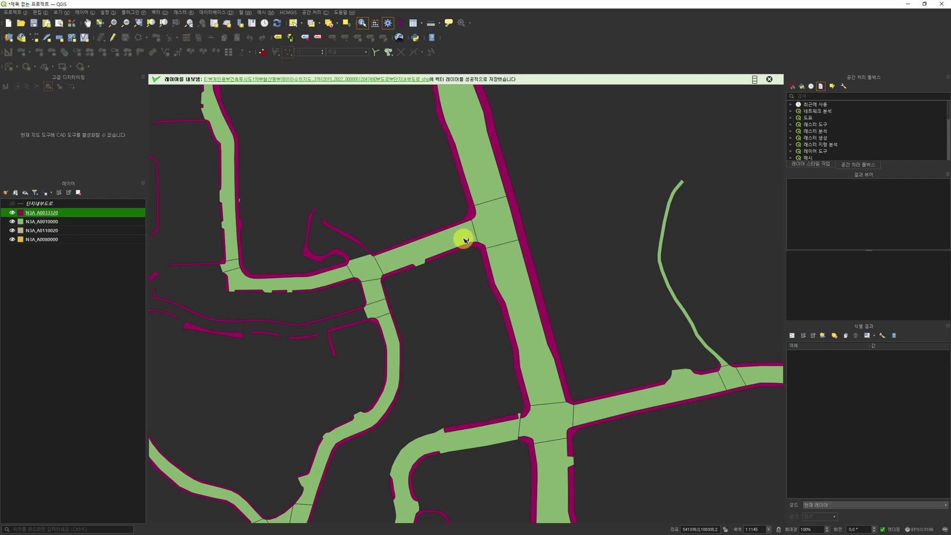
scroll(435, 260, up, 2)
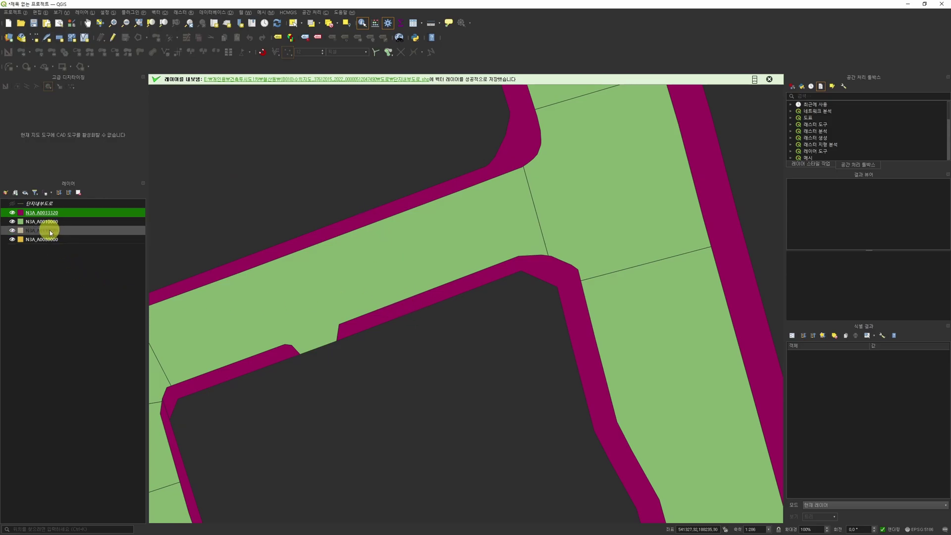
click(13, 214)
click(12, 214)
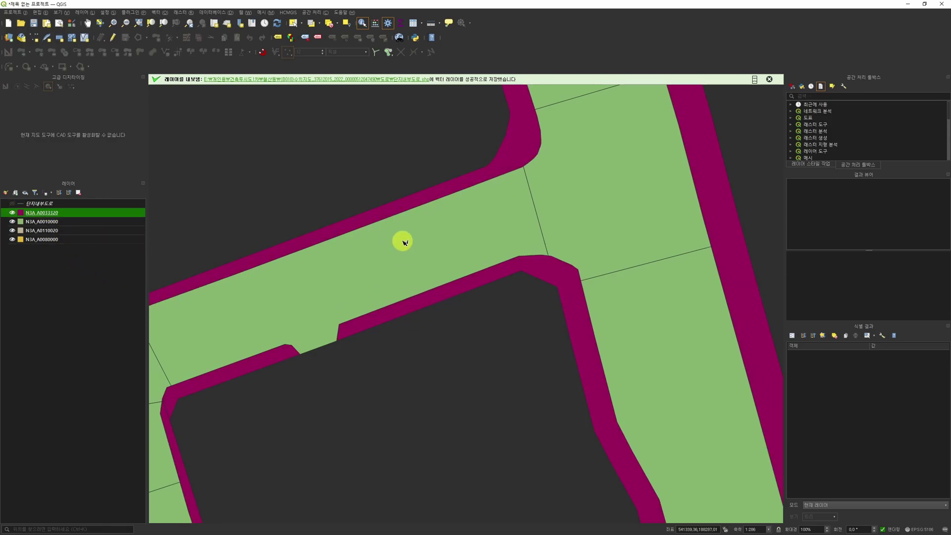
drag(345, 228, 348, 248)
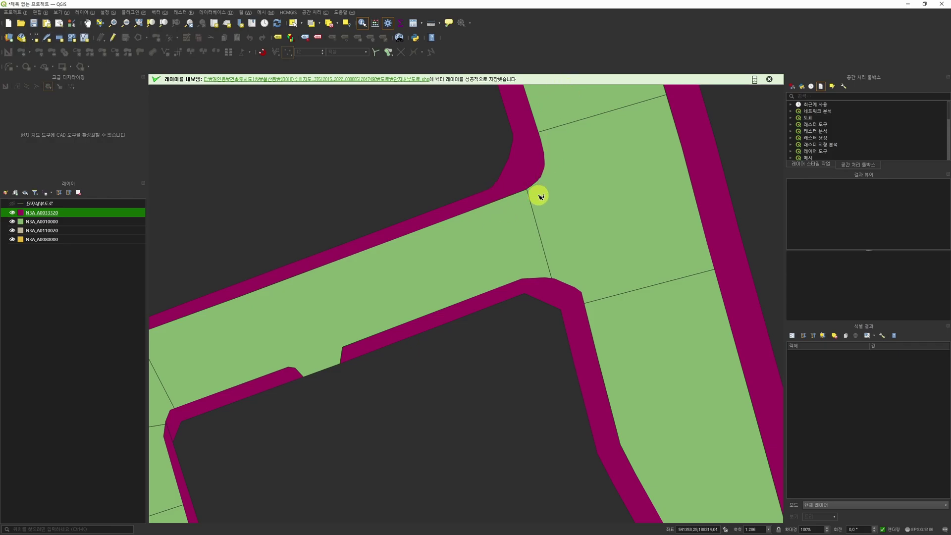
middle_drag(537, 198, 501, 219)
scroll(522, 174, up, 1)
scroll(490, 231, down, 1)
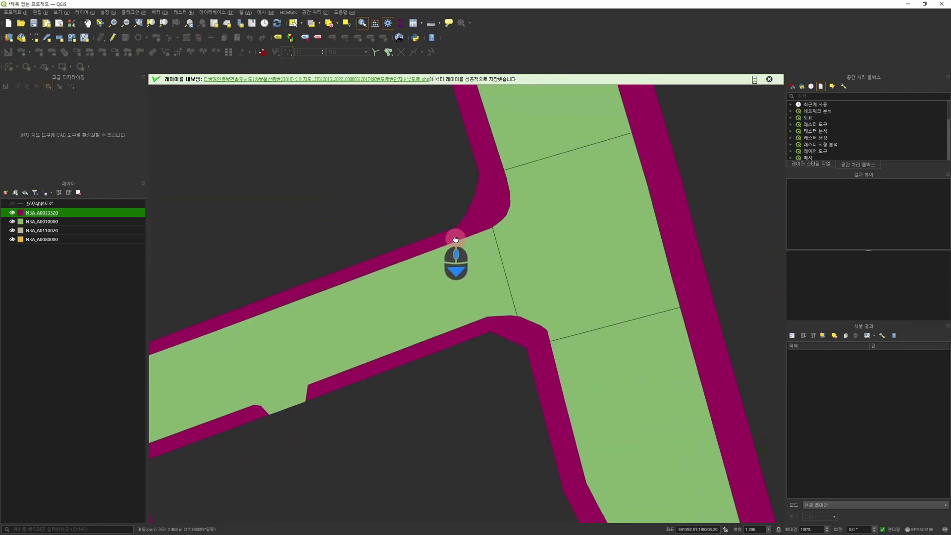
scroll(457, 238, down, 1)
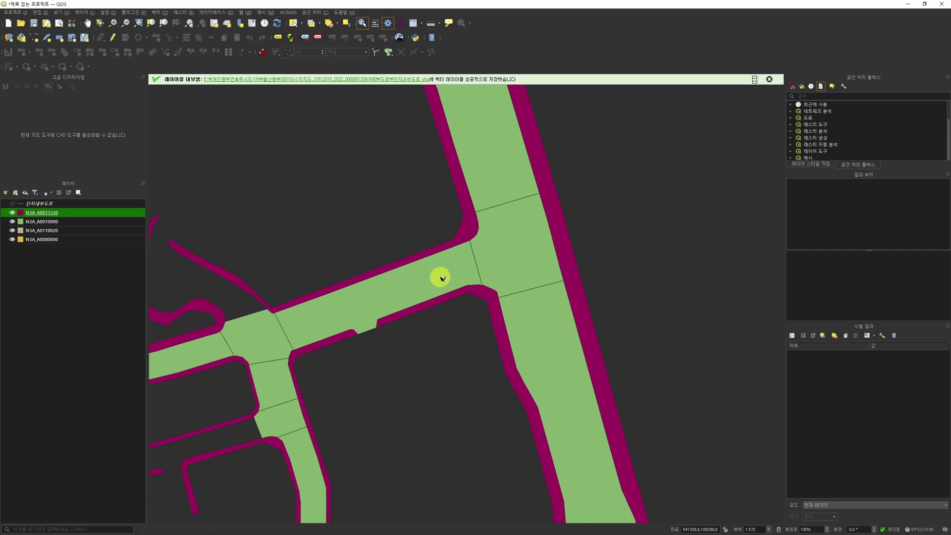
scroll(438, 275, down, 2)
scroll(468, 208, up, 1)
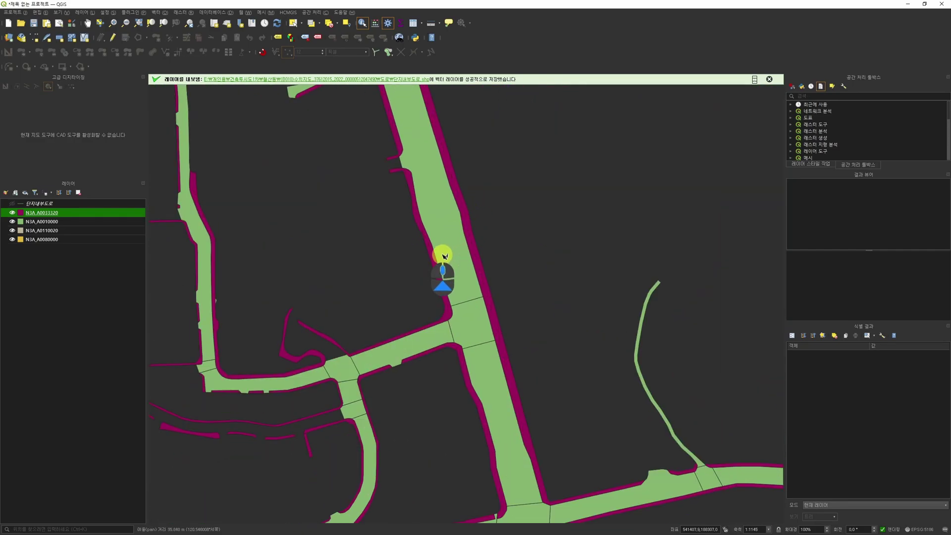
click(164, 13)
mouse_move(192, 22)
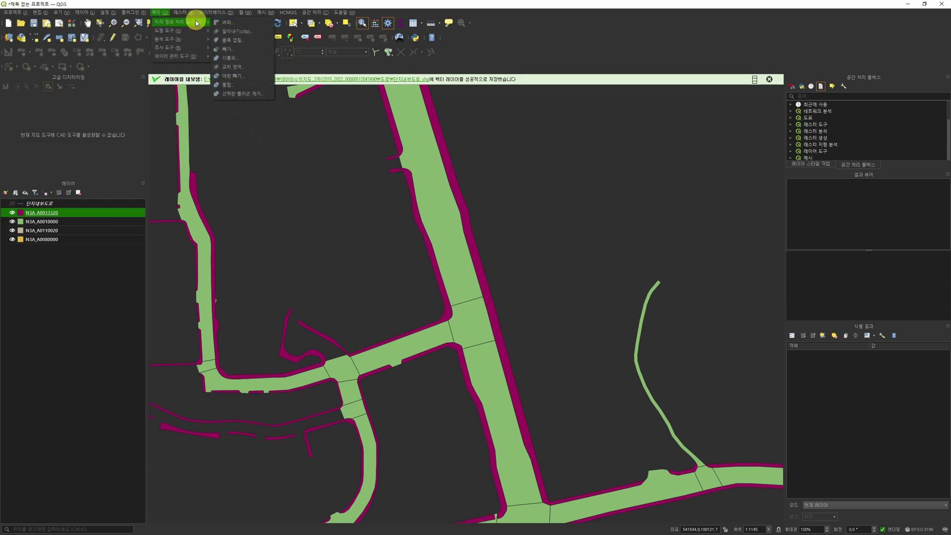
click(242, 49)
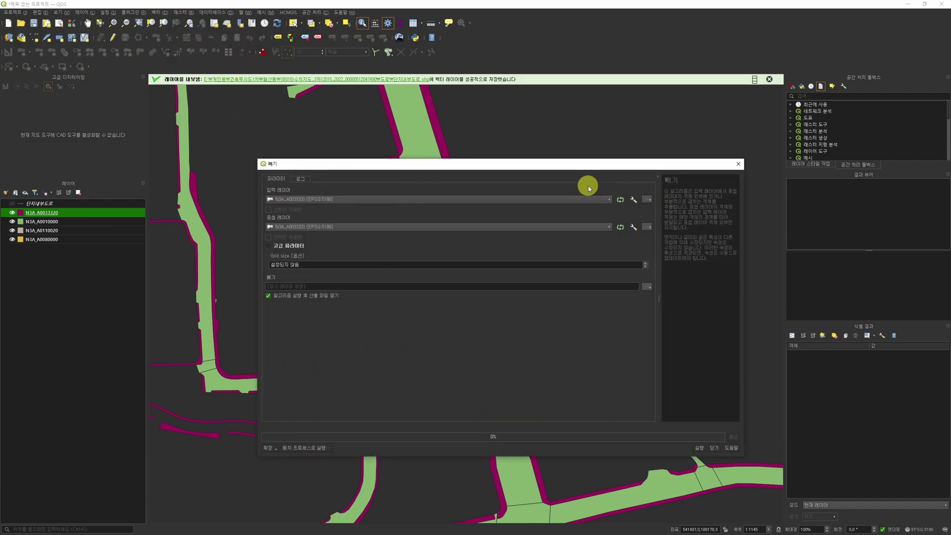
drag(574, 164, 648, 167)
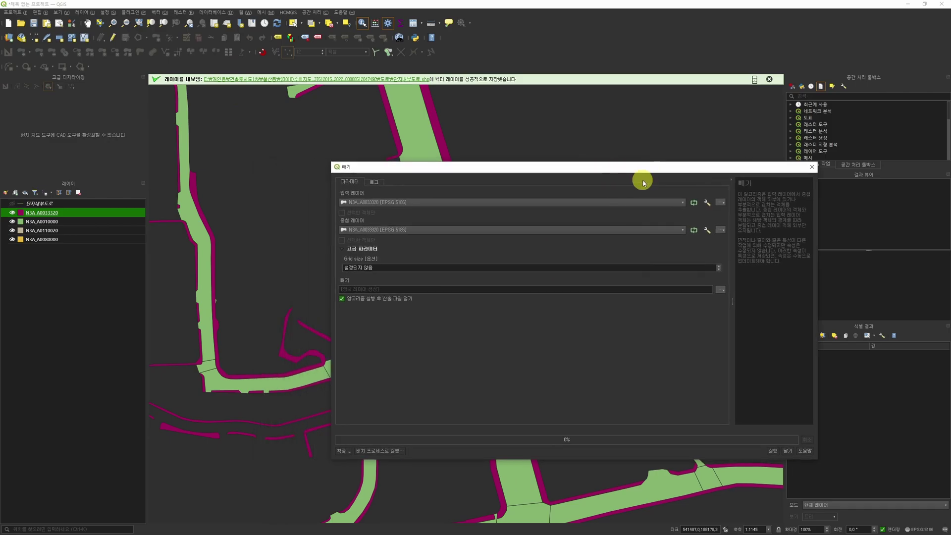
click(448, 203)
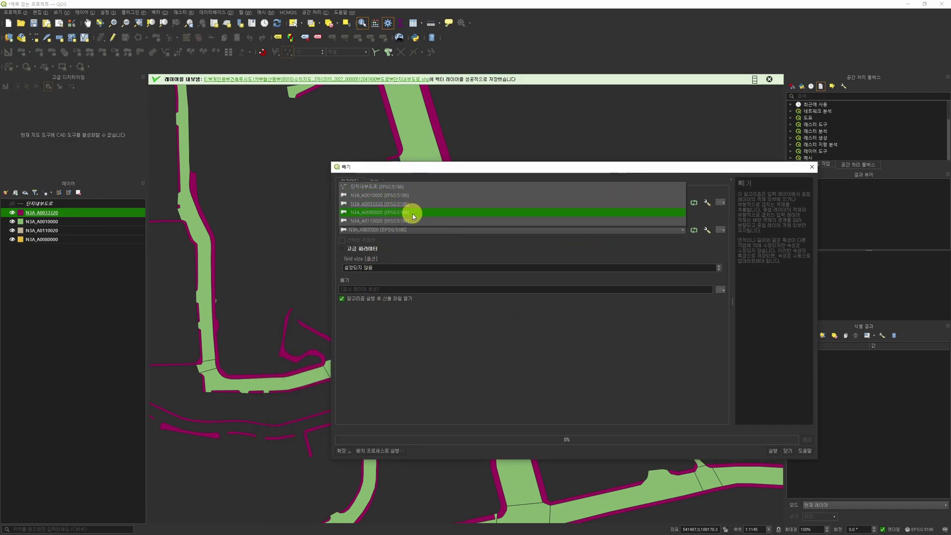
key(Escape)
key(Escape)
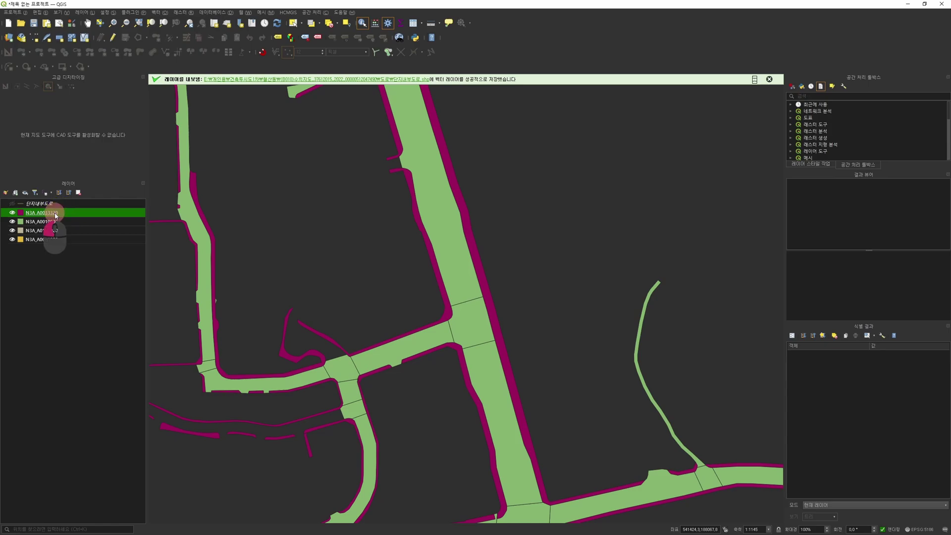
Step: Rename the N3A_A0033320 layer as 인도 and the N3A_A0010000 layer as 도로
key(F2)
text(인도)
key(Return)
click(98, 222)
key(F2)
text(도로)
key(Return)
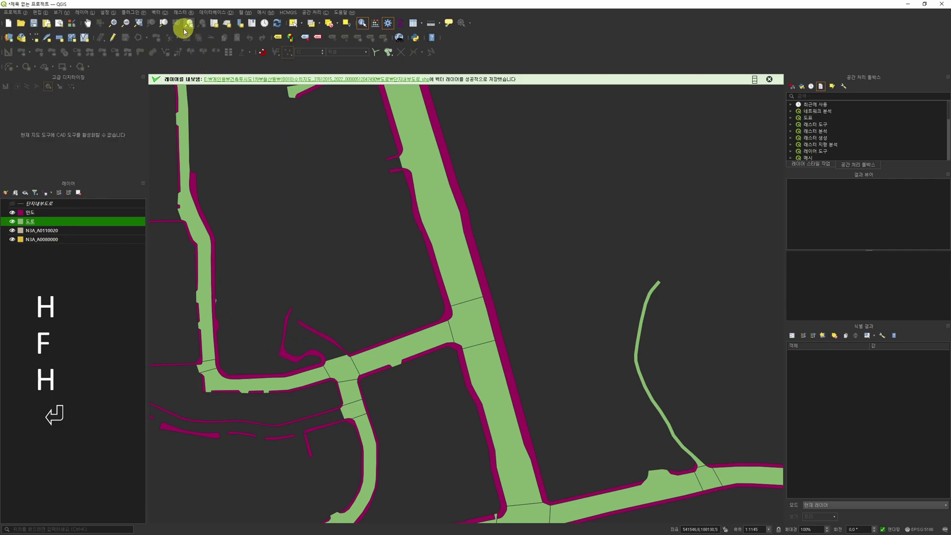
Step: Run the Difference tool with 도로 as input and 인도 as overlay into a temporary layer, and select the resulting layer
click(159, 12)
mouse_move(181, 22)
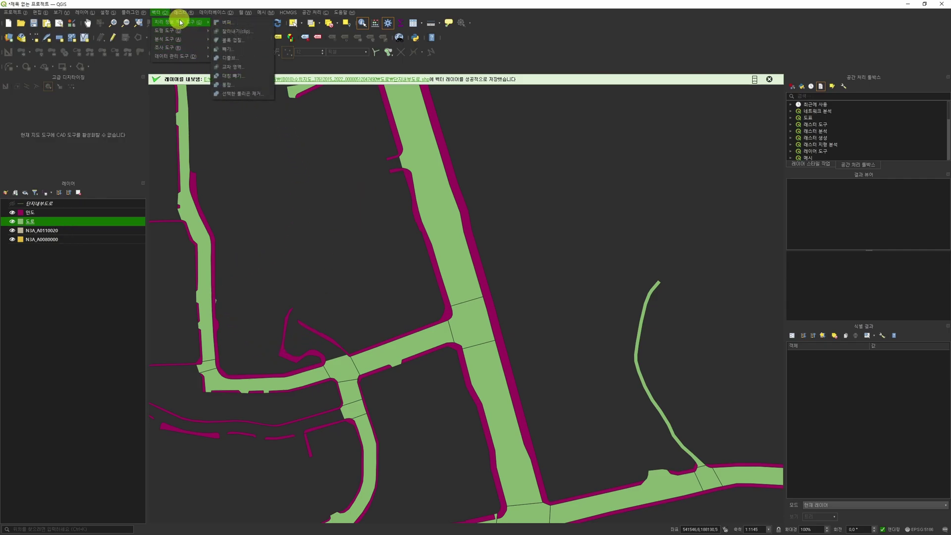
click(245, 50)
click(423, 229)
click(424, 230)
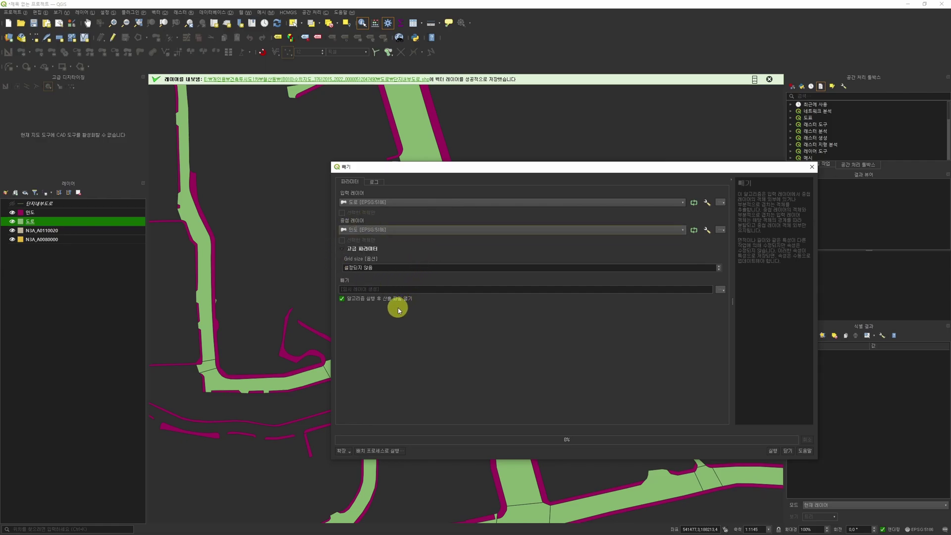
click(772, 450)
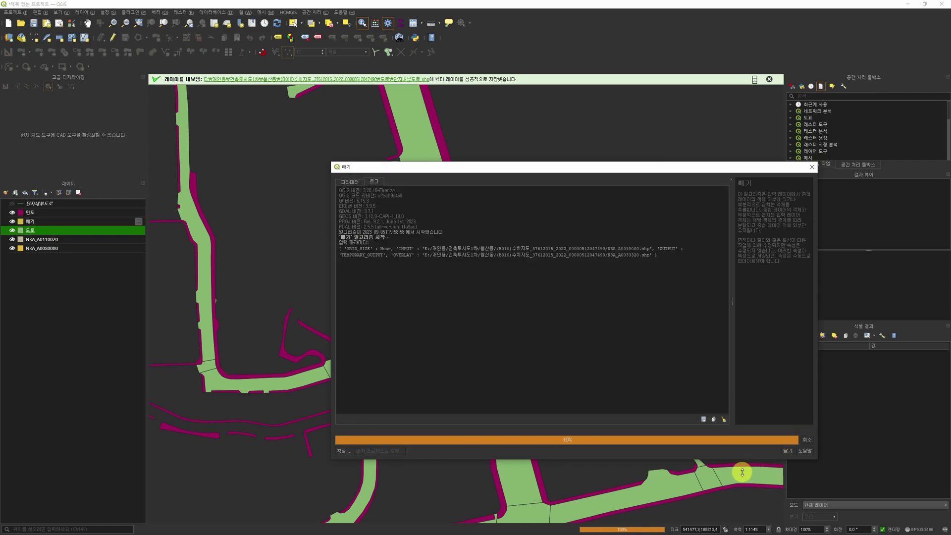
click(30, 221)
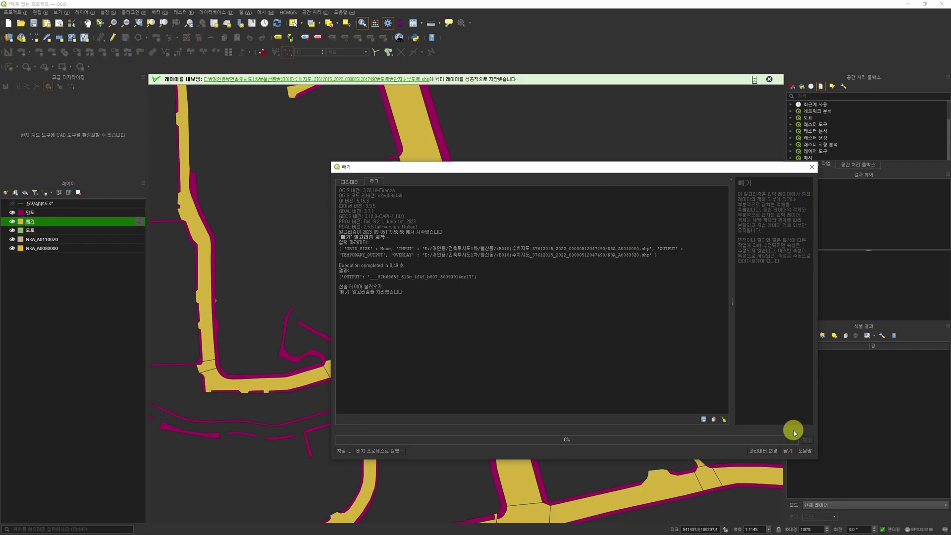
Step: Close the Difference dialog and hide the 인도, 도로, N3A_A0110020 and N3A_A0080000 layers so only the difference result shows
click(787, 451)
click(12, 211)
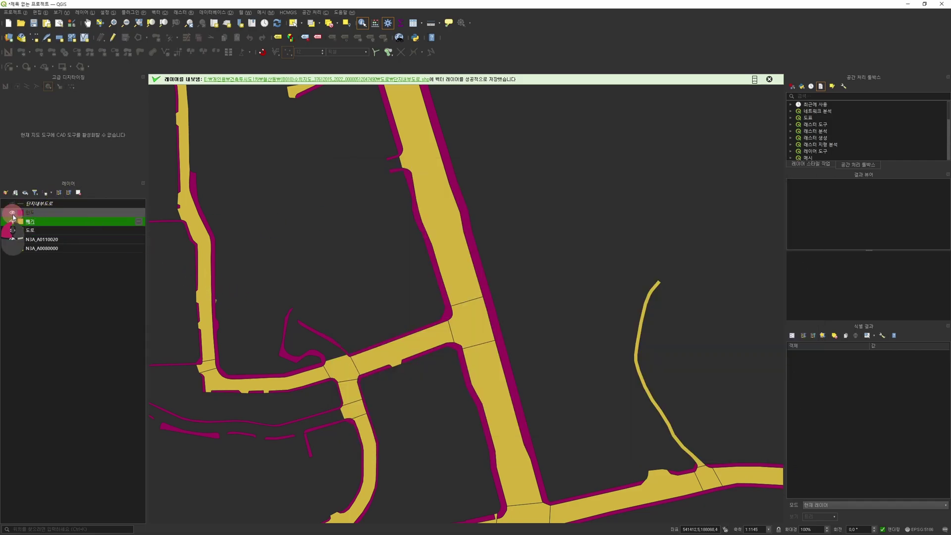
click(12, 239)
click(12, 248)
click(12, 230)
Step: Examine the difference result along the road edges and junctions for leftover sliver polygons
scroll(526, 308, down, 3)
scroll(526, 308, up, 6)
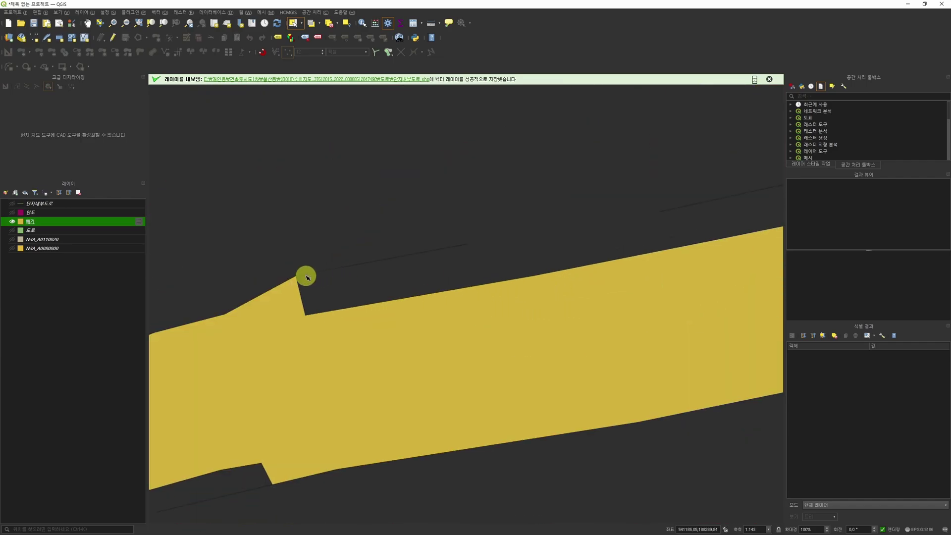
middle_drag(554, 223, 418, 284)
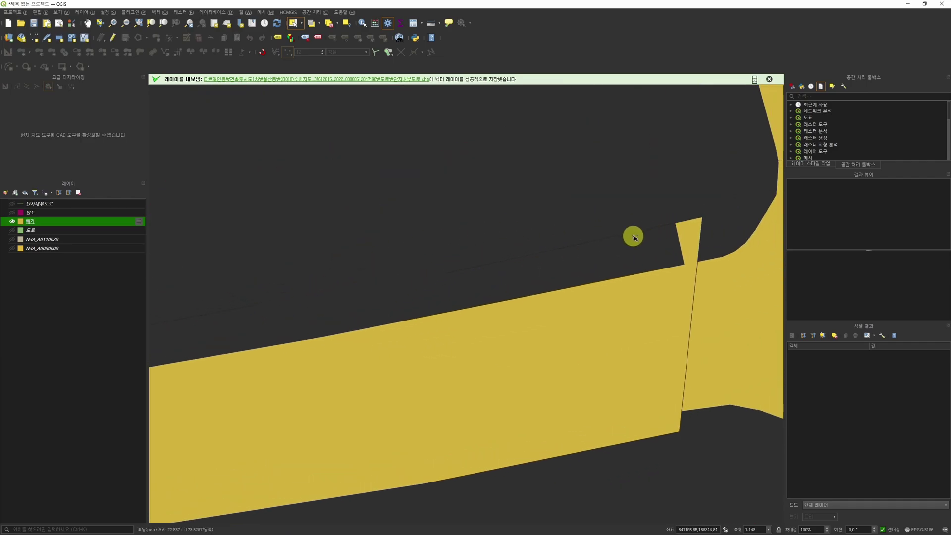
scroll(441, 276, down, 2)
middle_drag(441, 276, 397, 181)
scroll(504, 231, up, 1)
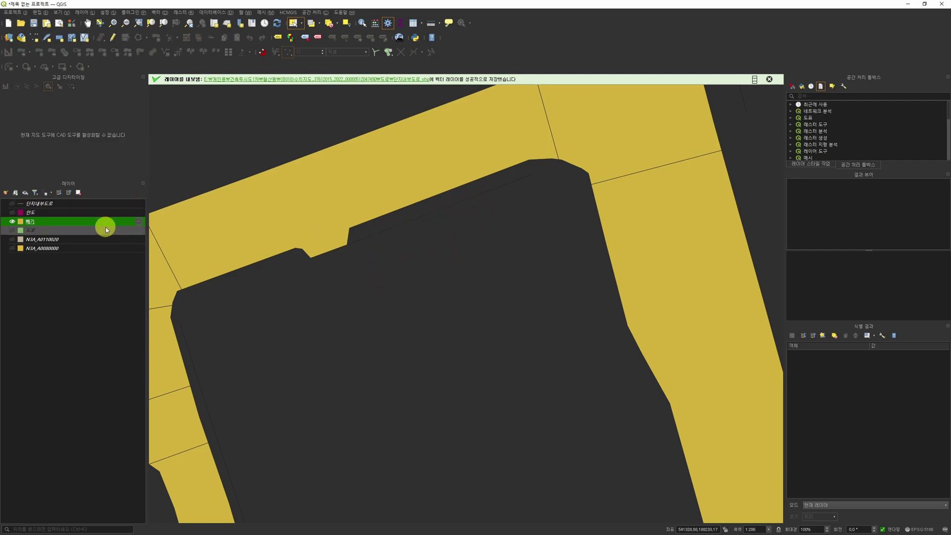
Step: Remove the difference result layer and show the 도로 and 인도 layers
key(ctrl+d)
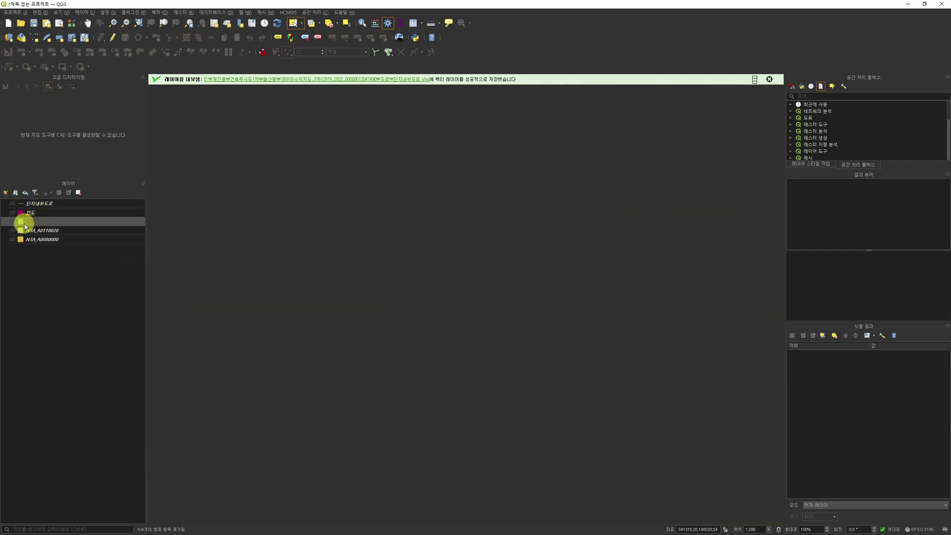
click(15, 221)
click(14, 212)
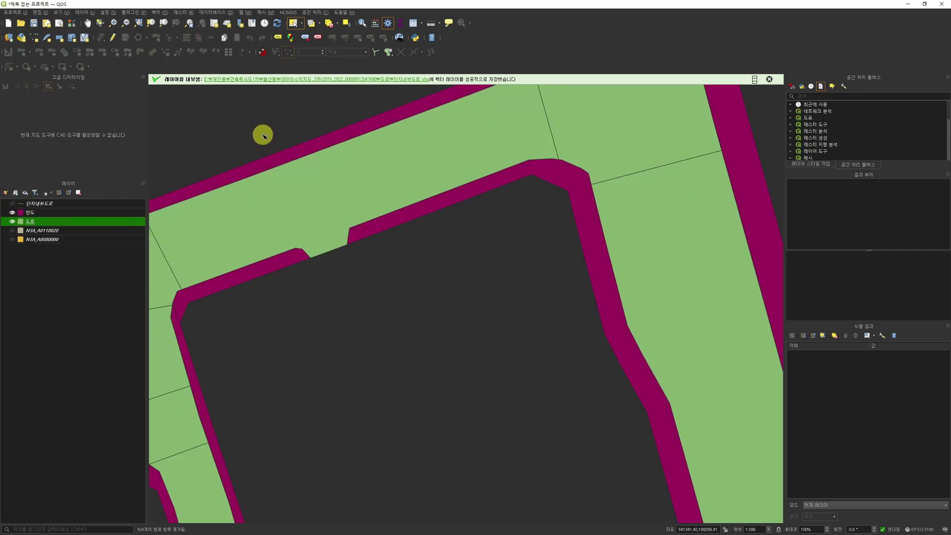
Step: Run the Difference tool with 도로 as input, 인도 as overlay and a grid size of 0.1 into a temporary layer
click(159, 12)
mouse_move(181, 22)
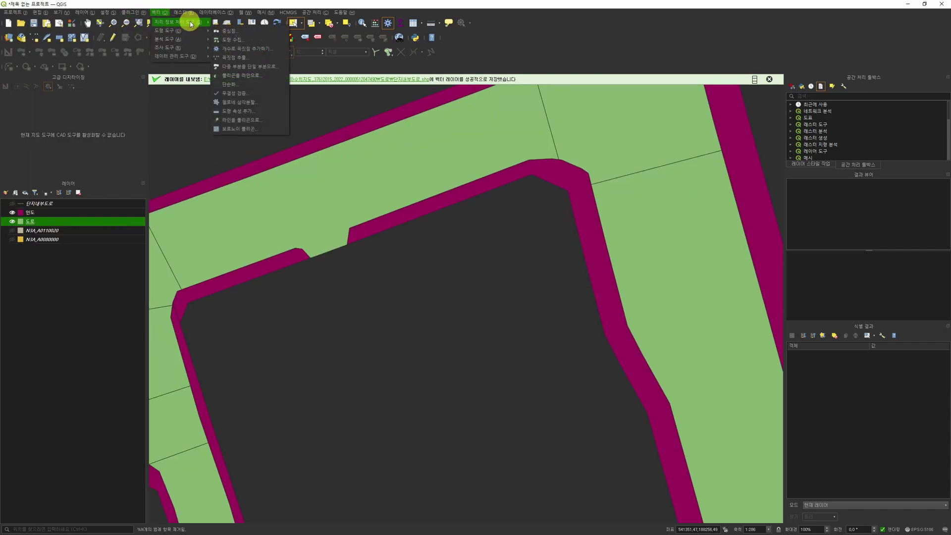
click(227, 49)
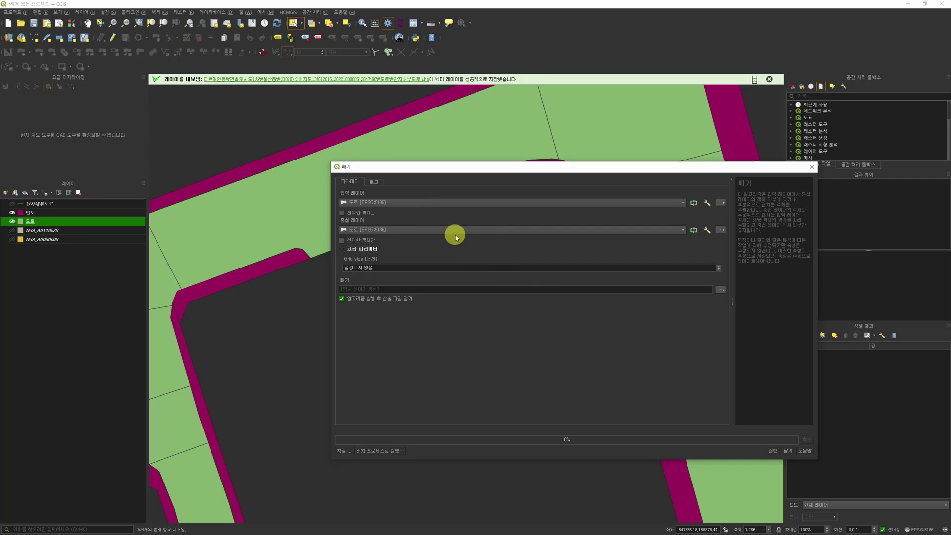
click(453, 230)
click(431, 240)
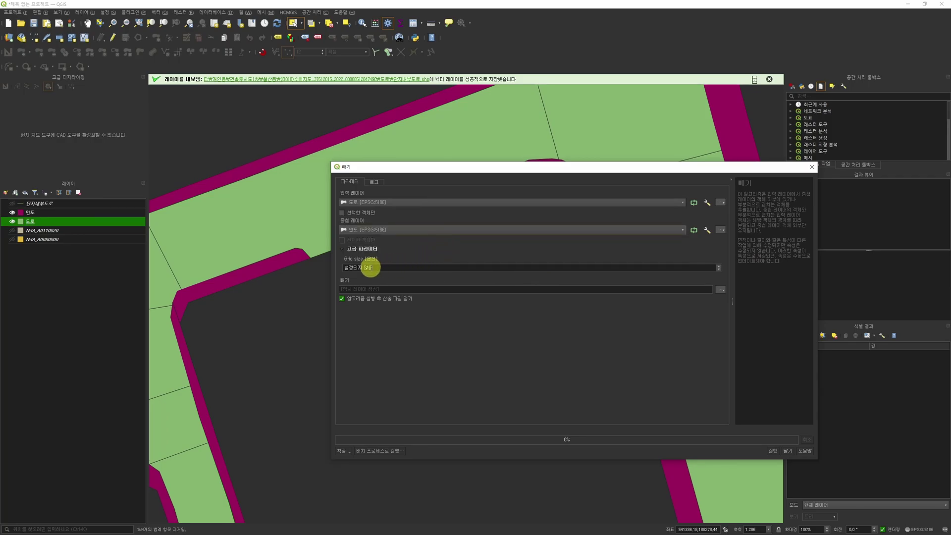
click(362, 267)
key(ctrl+a)
text(0.1)
key(Return)
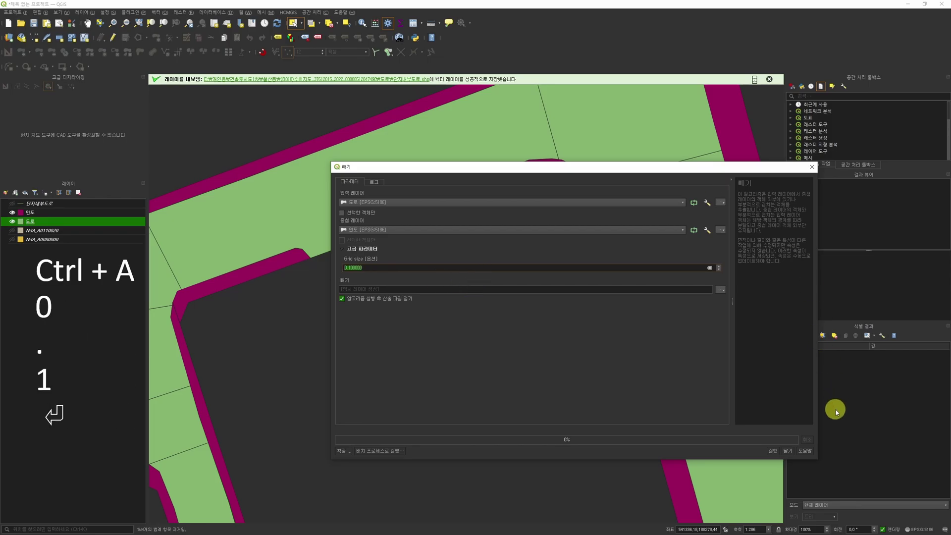
click(772, 450)
click(787, 451)
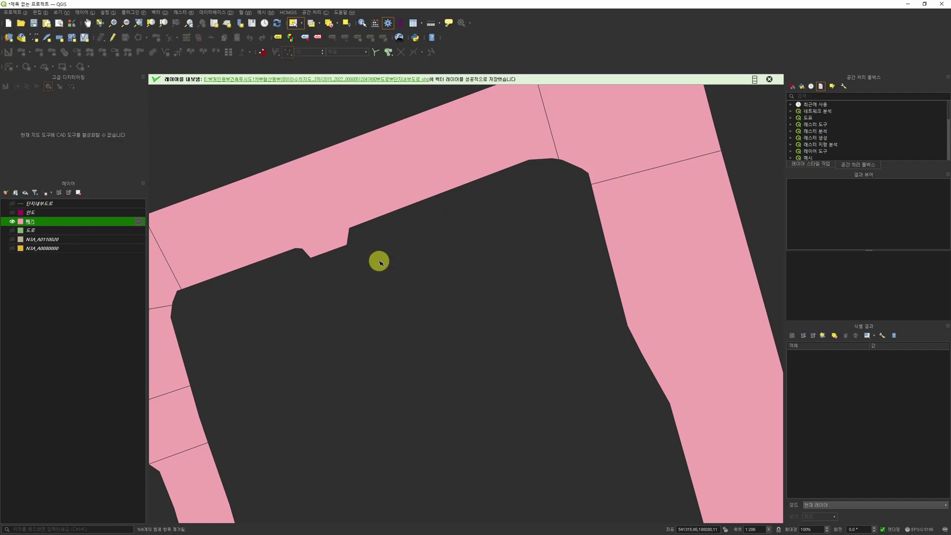
Step: Examine the new difference result for remaining slivers, and compare its edges with the 인도 layer shown
scroll(527, 218, down, 2)
scroll(463, 278, down, 1)
scroll(515, 252, up, 3)
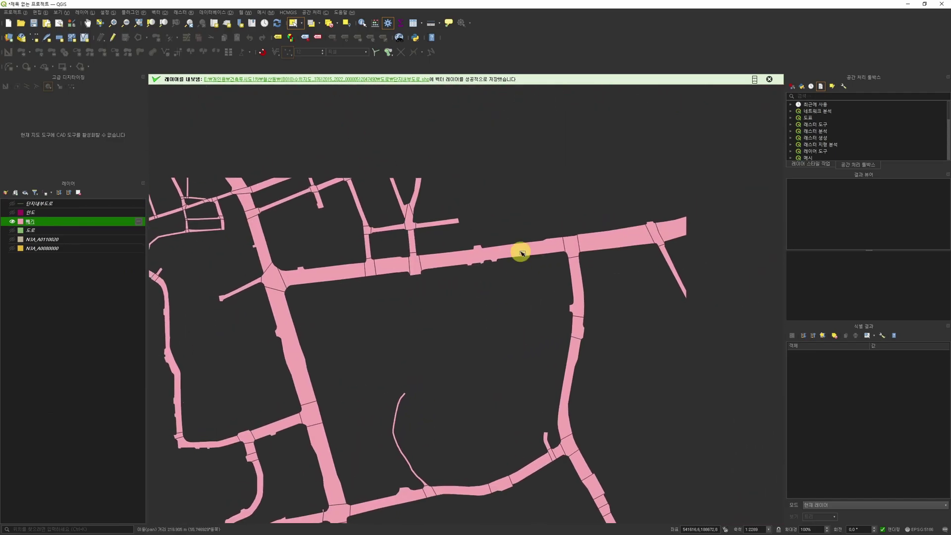
scroll(512, 246, up, 2)
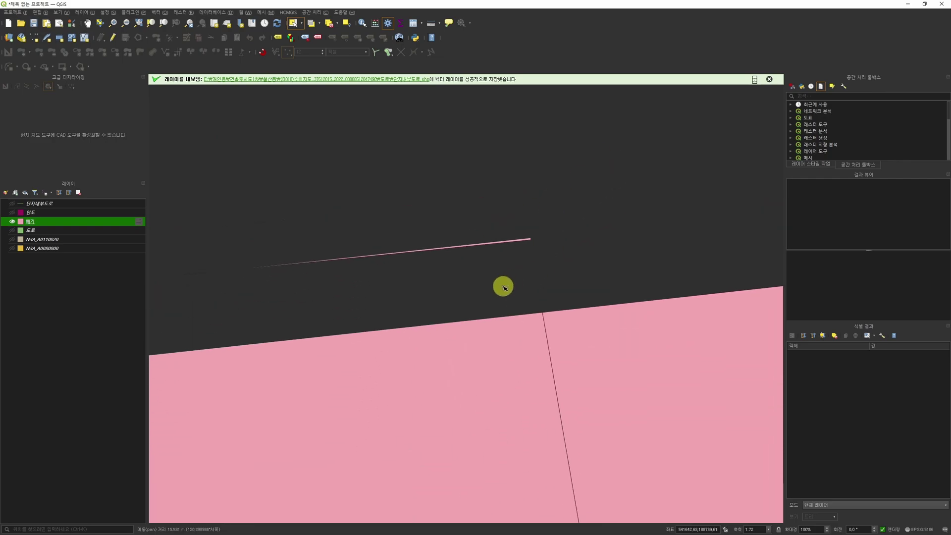
scroll(466, 263, down, 5)
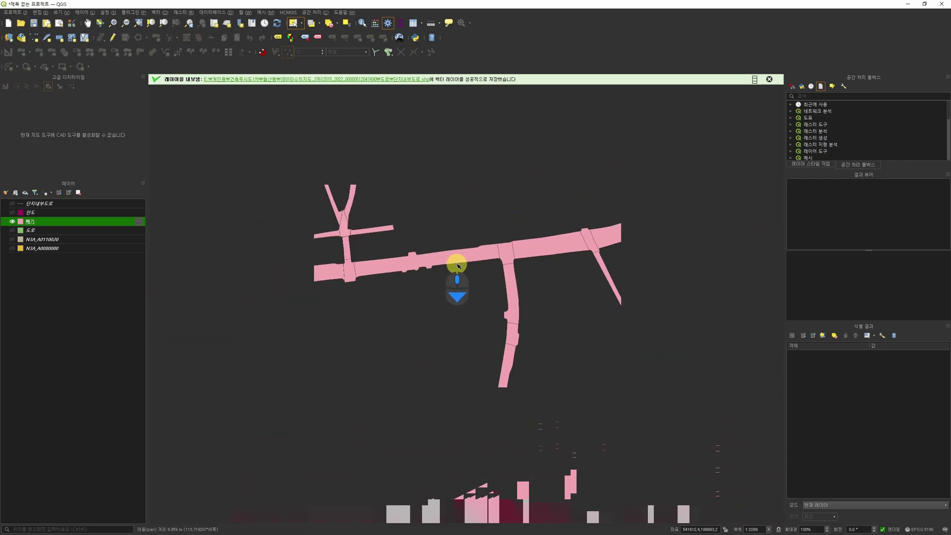
click(13, 213)
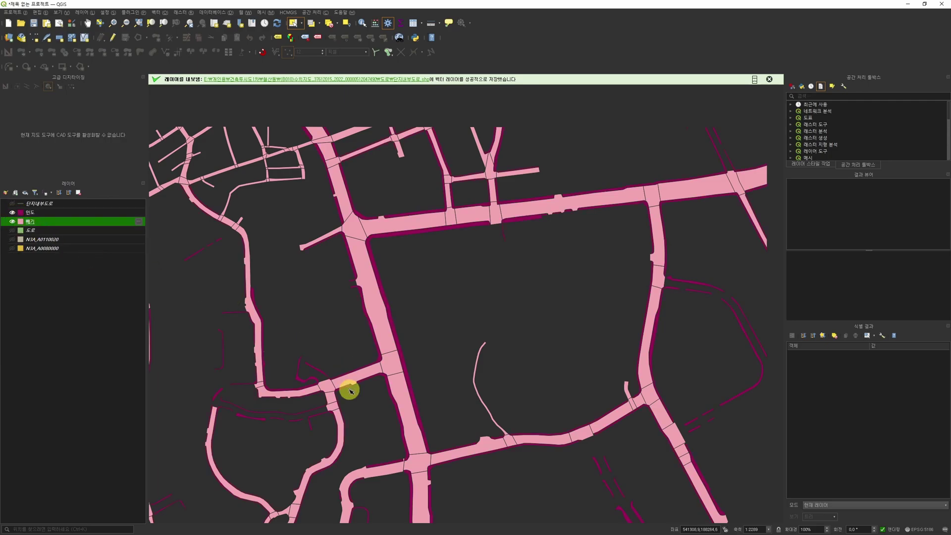
scroll(388, 340, up, 7)
middle_drag(442, 197, 443, 314)
scroll(442, 313, down, 2)
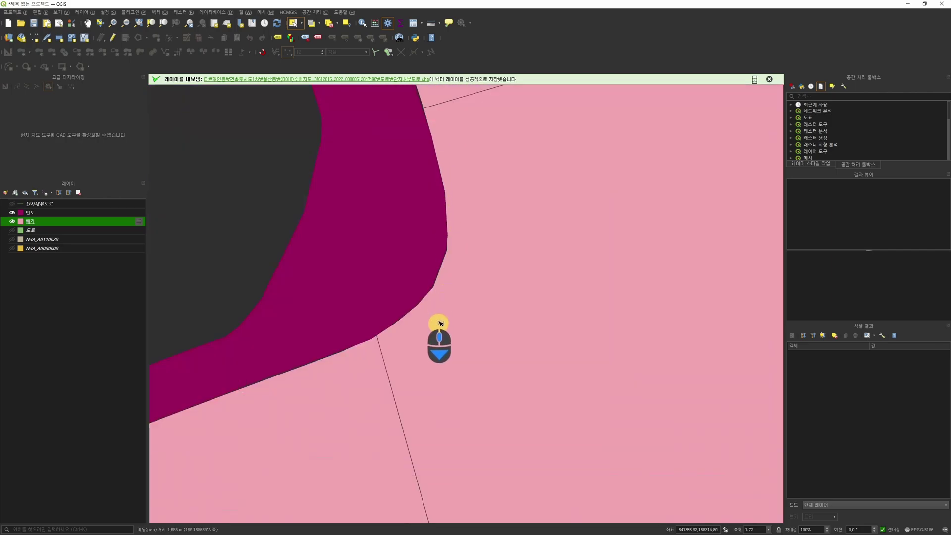
Step: Remove the second difference result layer and show the original 도로 layer
key(ctrl+d)
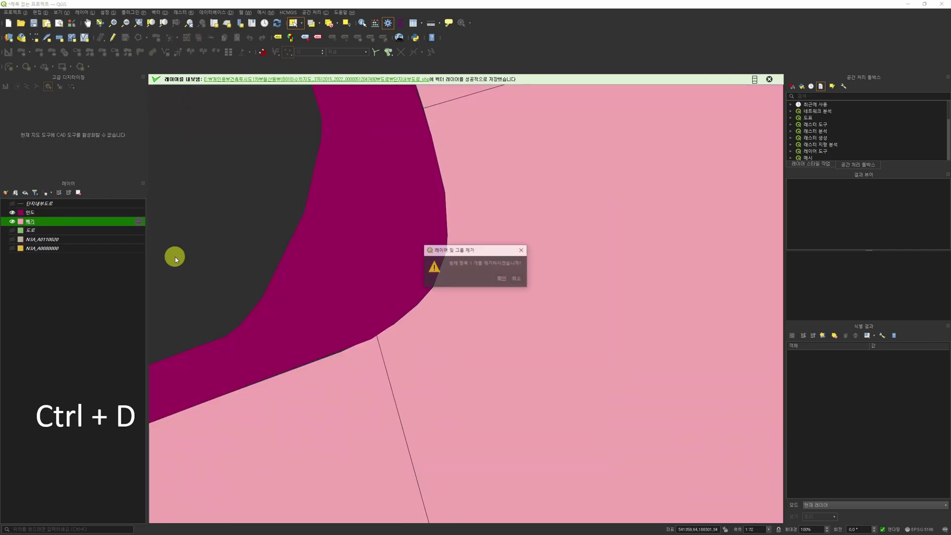
click(496, 280)
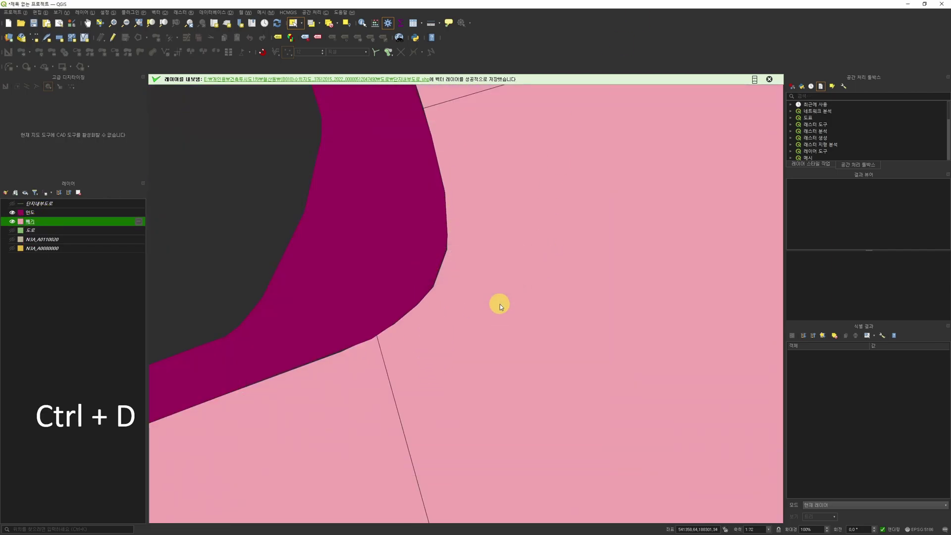
click(12, 222)
Step: Show N3A_A0110020 above the 인도 layer and select its strips on the map to examine where they lie in the road network
click(12, 231)
mouse_move(44, 231)
mouse_down()
mouse_move(55, 229)
mouse_move(58, 213)
mouse_move(44, 213)
mouse_up()
scroll(495, 304, down, 7)
scroll(439, 363, up, 3)
click(392, 247)
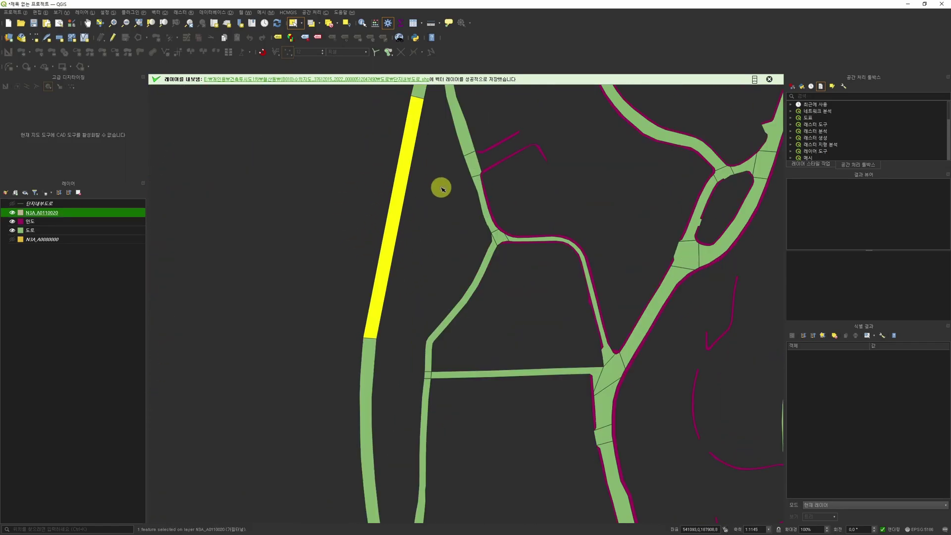
scroll(379, 253, down, 3)
middle_drag(555, 333, 550, 320)
scroll(360, 372, up, 3)
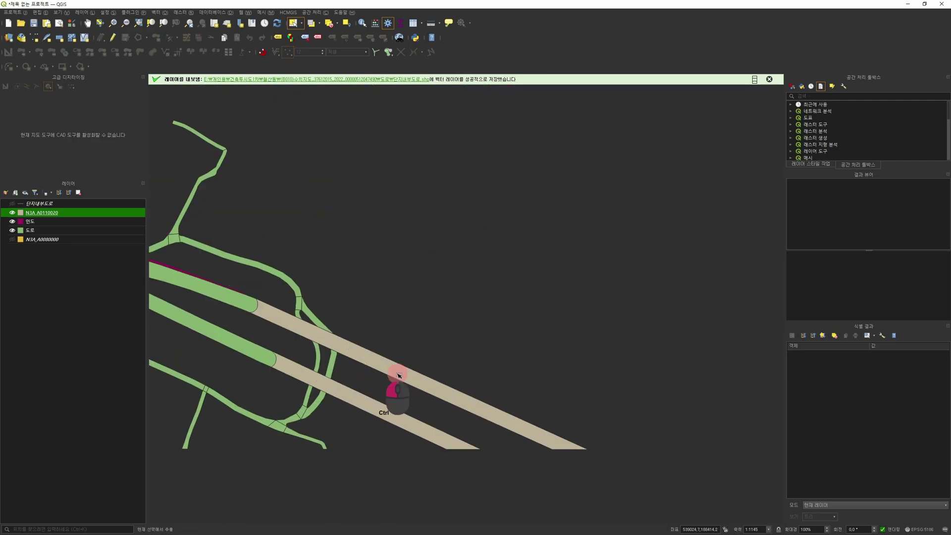
ctrl+click(394, 372)
scroll(377, 402, down, 3)
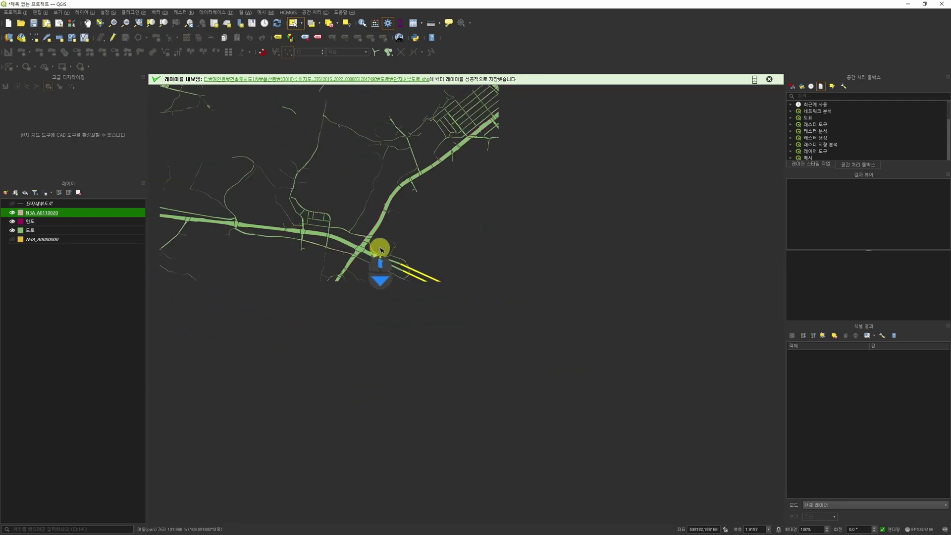
middle_drag(382, 276, 345, 377)
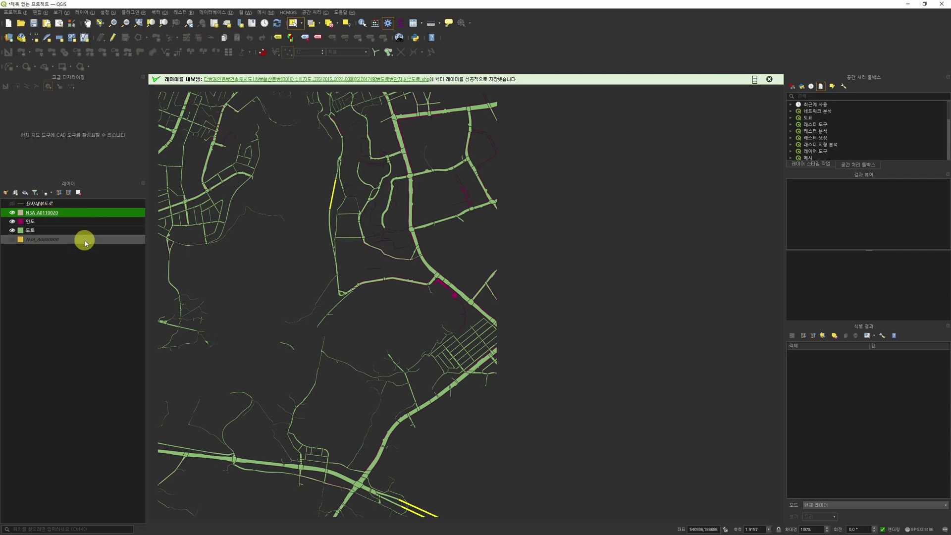
Step: Clear the feature selection and remove the N3A_A0110020 layer from the project
click(94, 213)
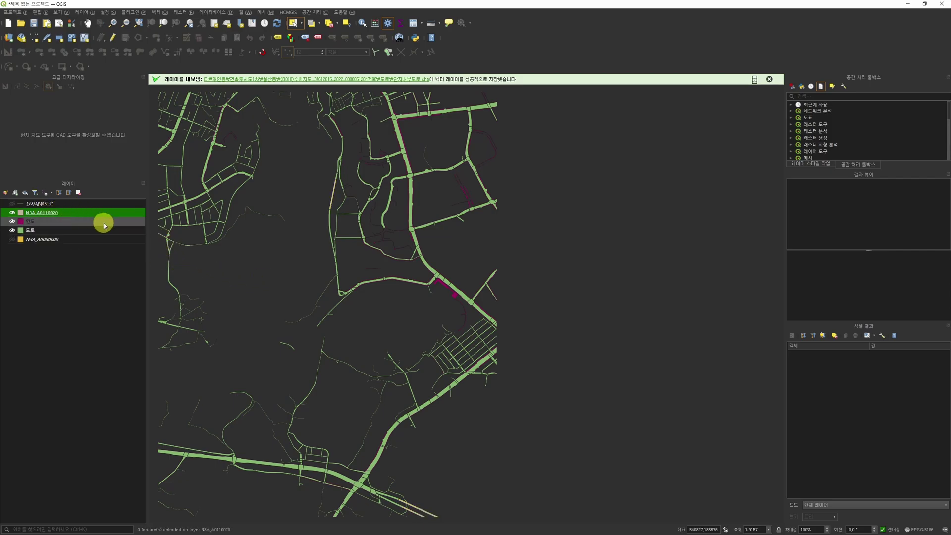
key(ctrl+d)
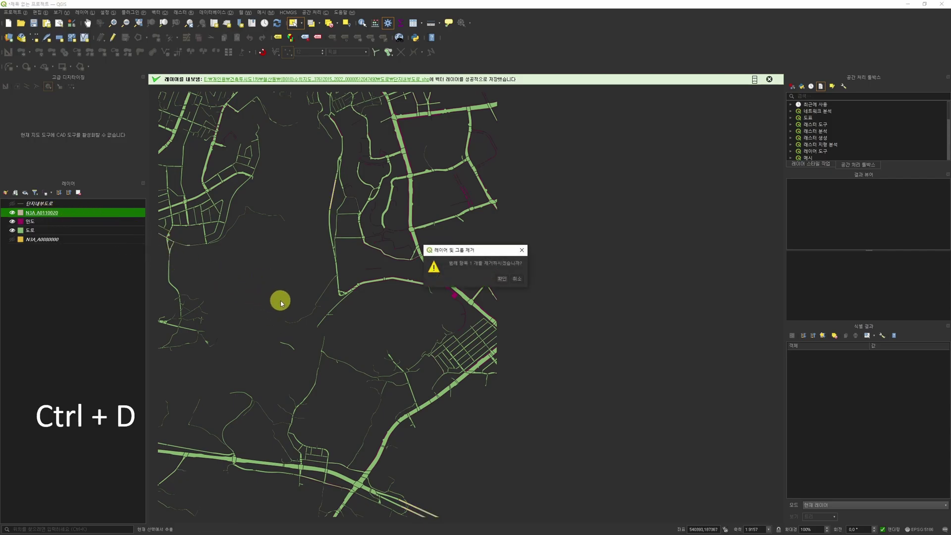
click(503, 280)
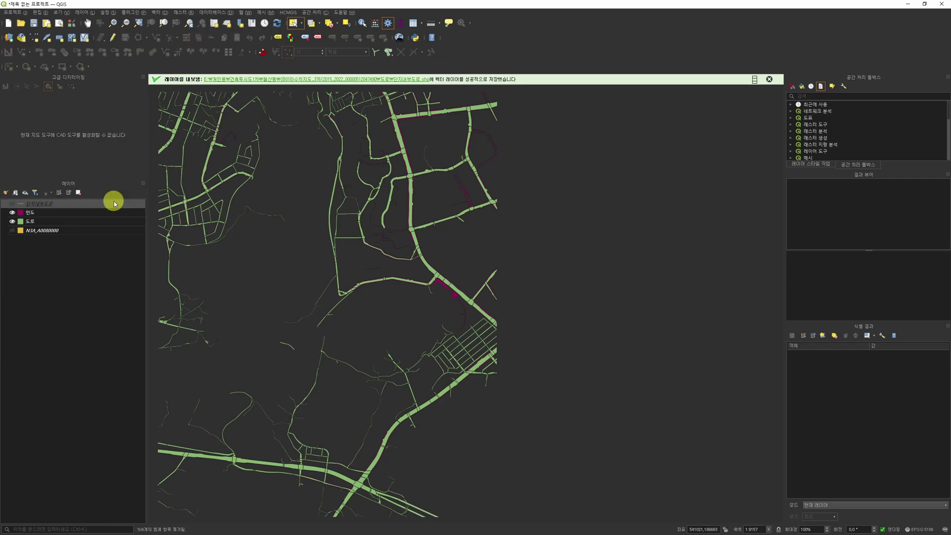
Step: Move N3A_A0080000 above the 인도 layer, show it and 단지내부도로, and examine how its polygons cover the road junctions
drag(58, 231, 63, 214)
click(63, 229)
middle_drag(471, 180, 465, 275)
scroll(478, 281, up, 1)
middle_drag(215, 331, 403, 269)
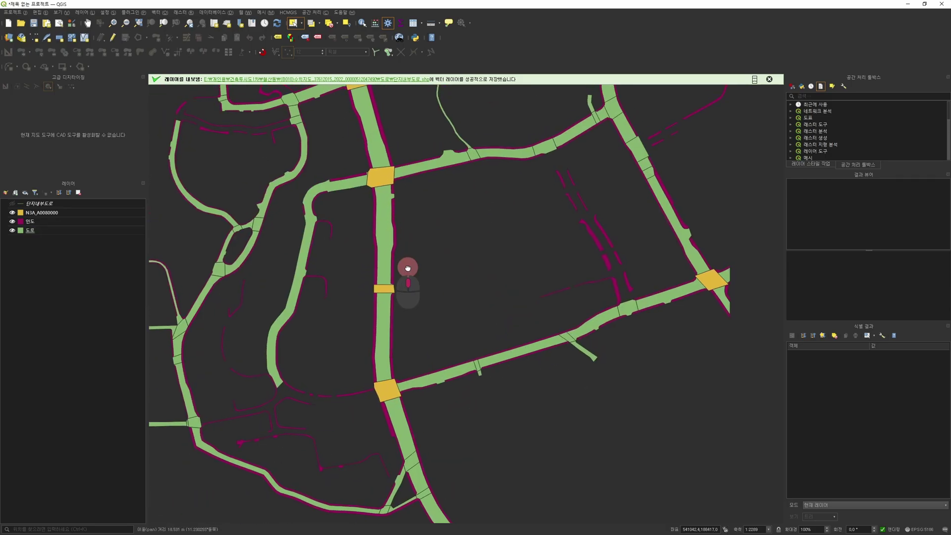
scroll(307, 340, up, 3)
scroll(333, 364, down, 2)
middle_drag(333, 363, 329, 351)
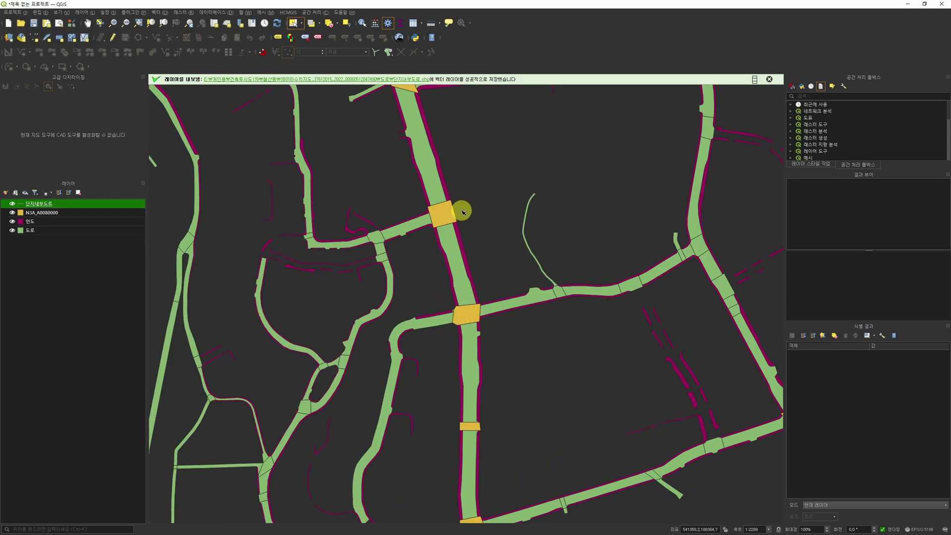
scroll(434, 305, up, 1)
middle_drag(584, 241, 407, 267)
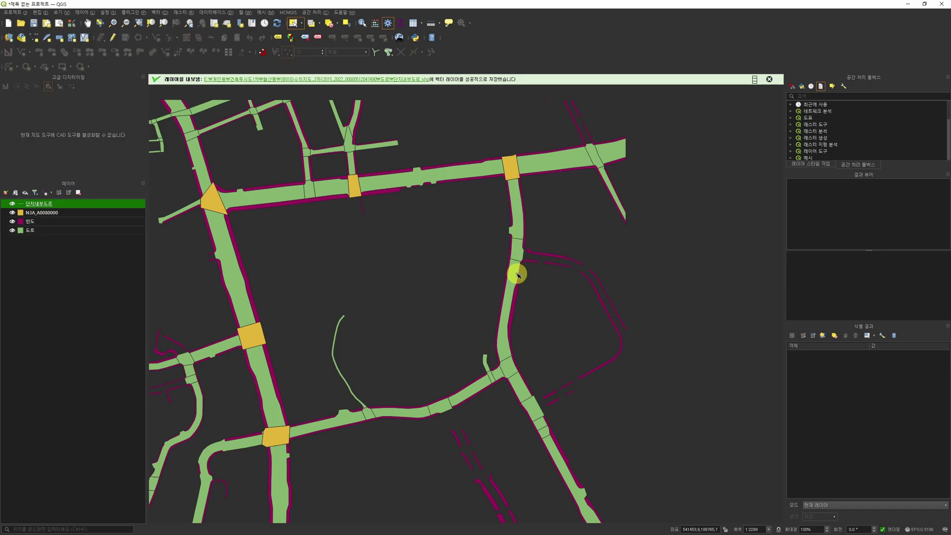
middle_drag(374, 309, 446, 289)
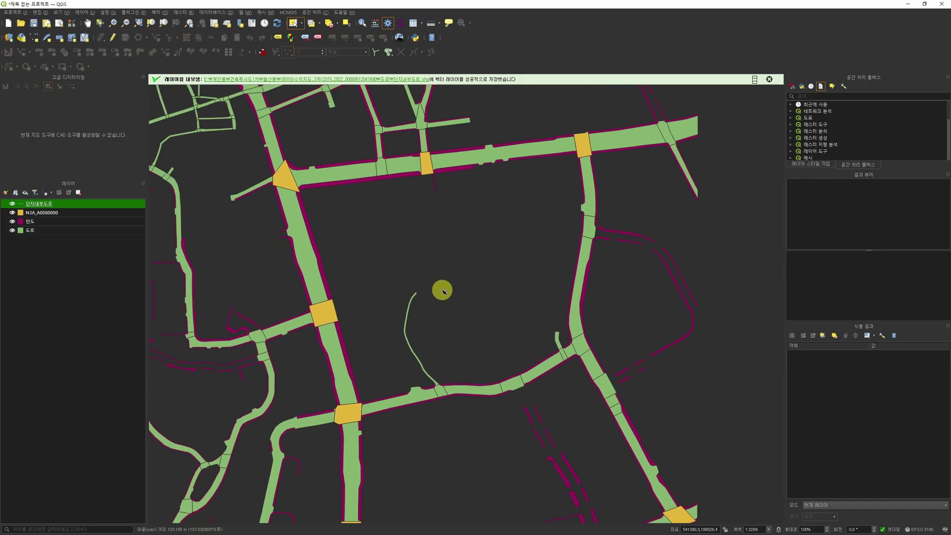
Step: Remove the N3A_A0080000 layer from the project
click(72, 212)
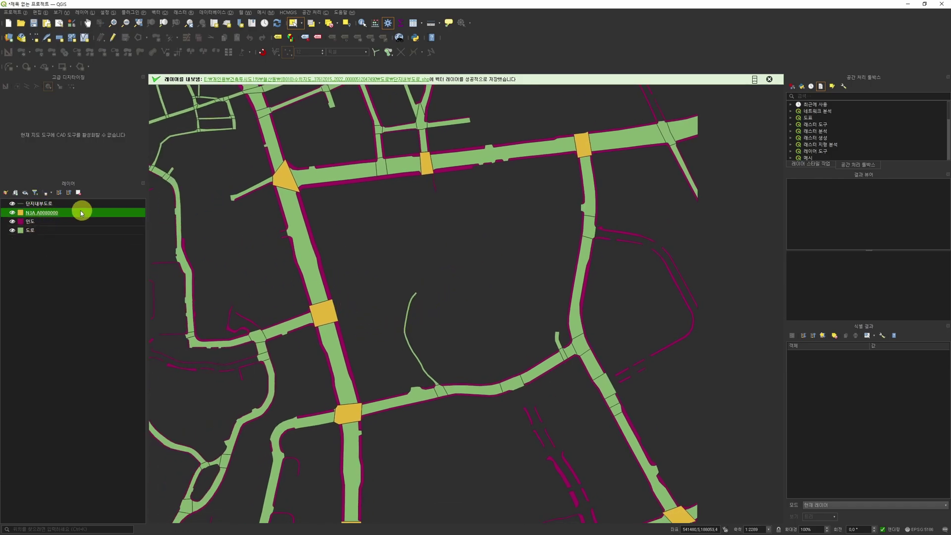
key(ctrl+d)
click(501, 276)
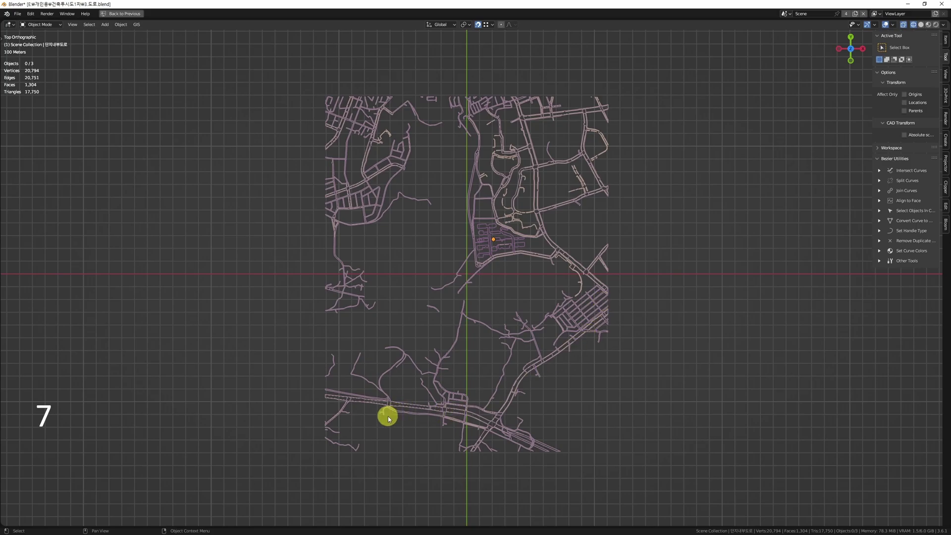
Step: In Blender, examine the imported road outlines around the apartment complex in top view, selecting the 도로 and 인도 objects to tell them apart
scroll(513, 263, up, 10)
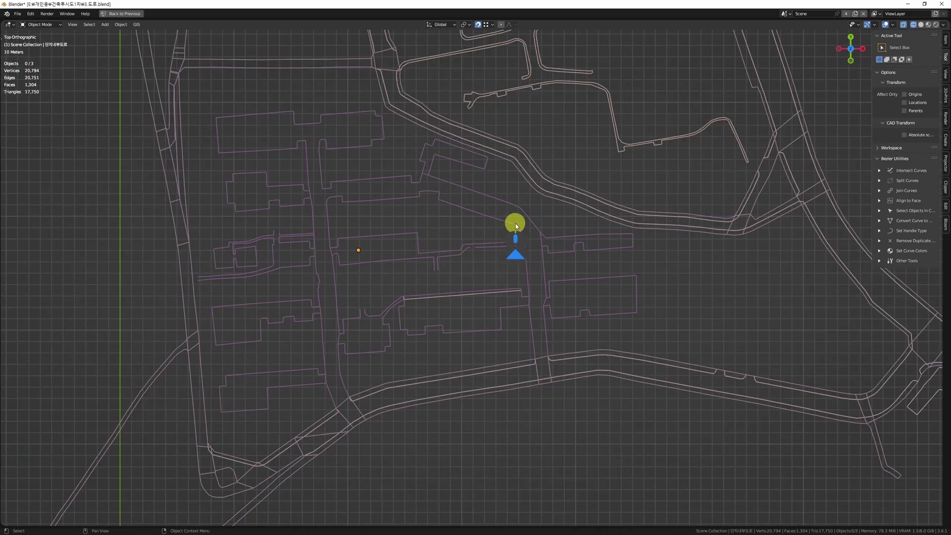
click(534, 226)
click(539, 365)
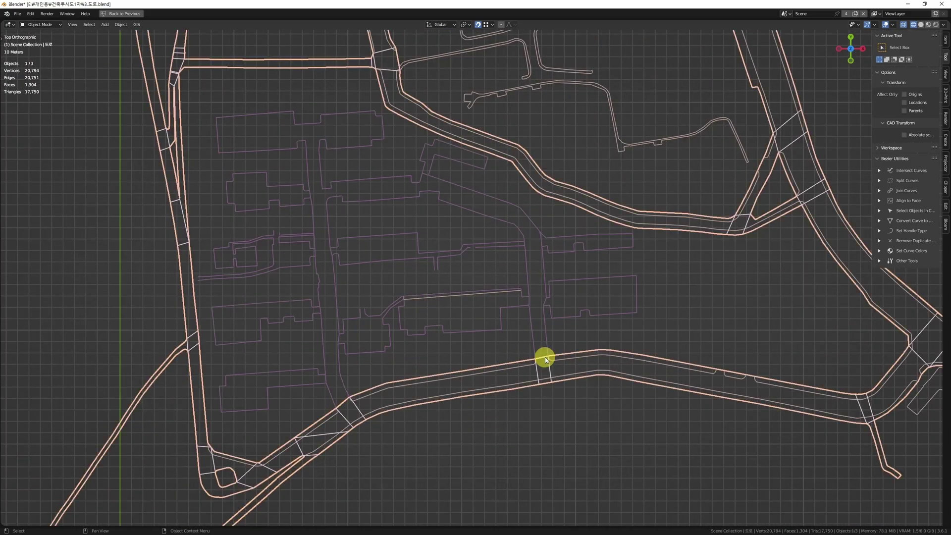
click(569, 359)
click(442, 448)
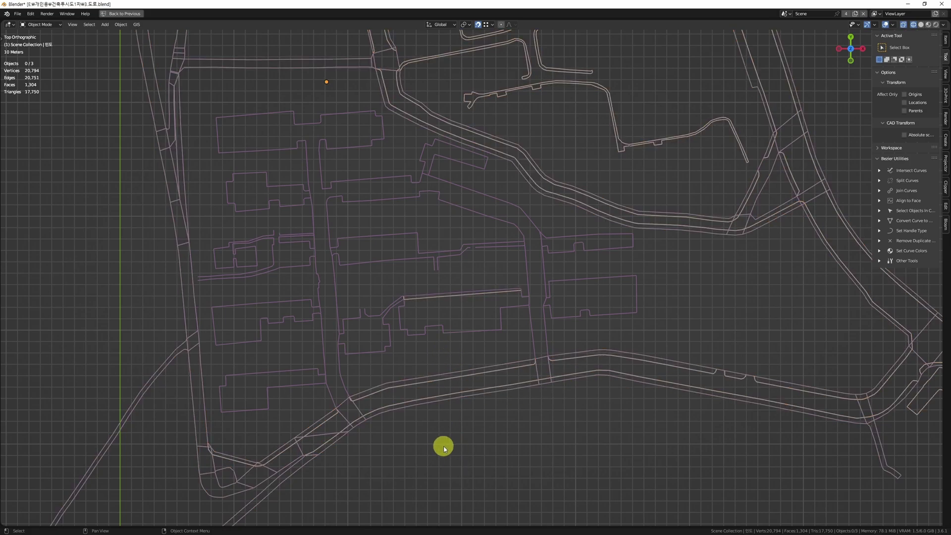
middle_drag(314, 426, 404, 397)
scroll(252, 337, up, 2)
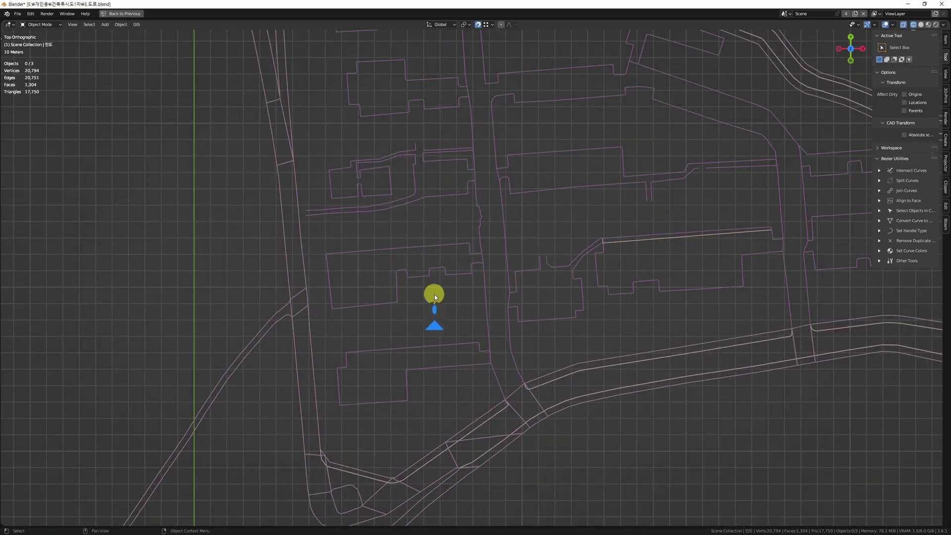
Step: Isolate the 단지내부도로 object and open it for vertex editing at the main internal road's southern end
click(448, 303)
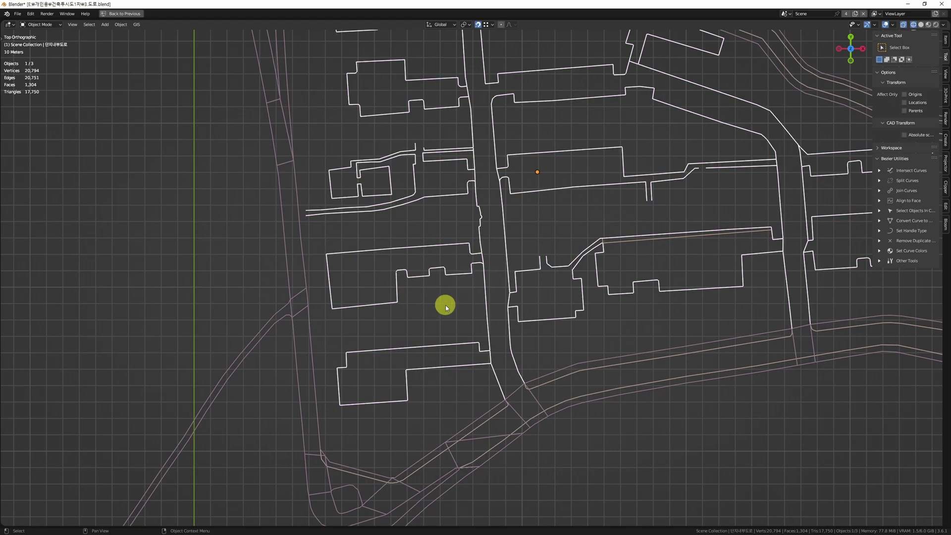
middle_drag(474, 314, 423, 325)
key(alt+q)
middle_drag(600, 301, 533, 349)
key(alt+q)
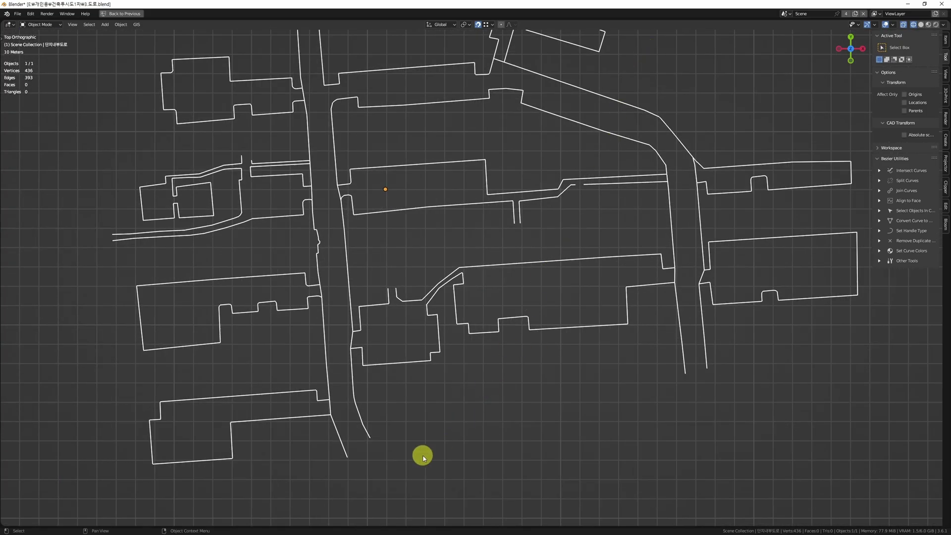
shift+middle_drag(424, 458, 417, 334)
key(Tab)
key(1)
scroll(384, 337, up, 3)
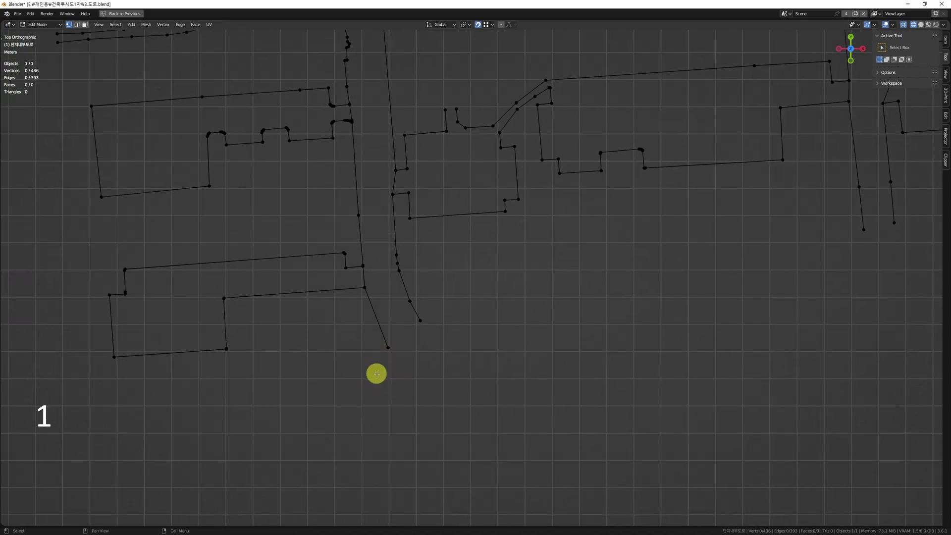
Step: Trace the internal road outline from its open southern end with annotation strokes, and clear the annotations
key(shift+space)
key(d)
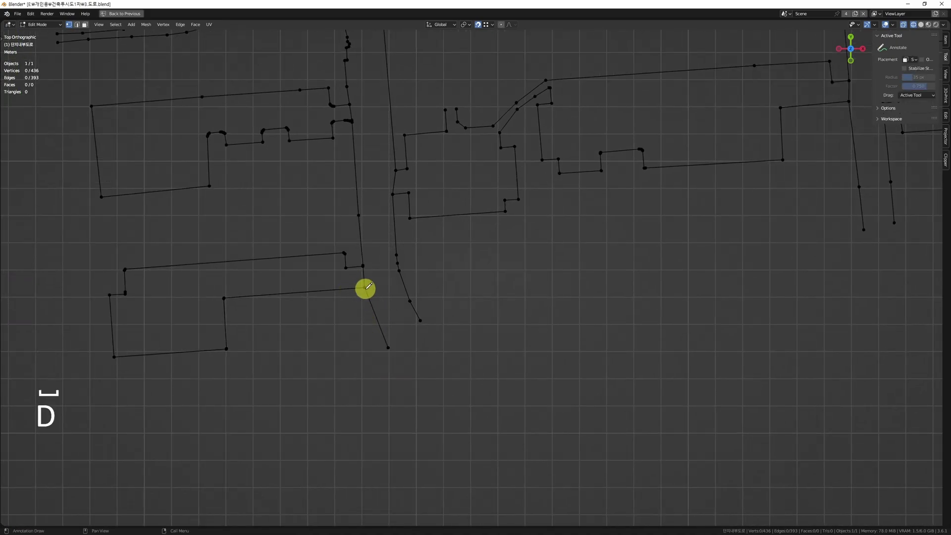
mouse_move(390, 346)
mouse_down()
mouse_move(365, 285)
mouse_move(225, 293)
mouse_move(236, 354)
mouse_move(90, 380)
mouse_move(129, 283)
mouse_move(333, 246)
mouse_move(369, 264)
mouse_move(345, 139)
mouse_up()
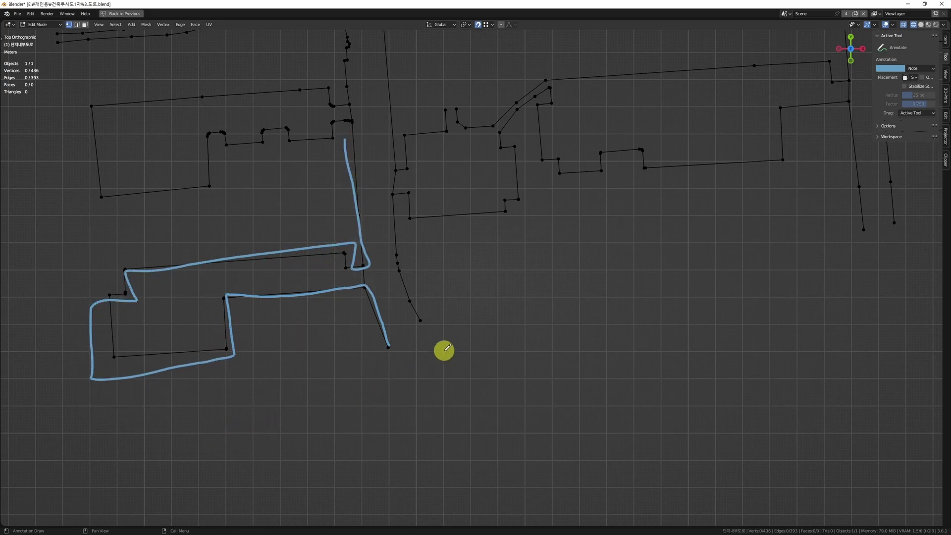
mouse_move(390, 346)
mouse_down()
mouse_move(429, 319)
mouse_move(408, 298)
mouse_move(396, 215)
mouse_move(418, 196)
mouse_move(510, 201)
mouse_move(530, 106)
mouse_move(548, 90)
mouse_up()
key(shift+ctrl+alt+Delete)
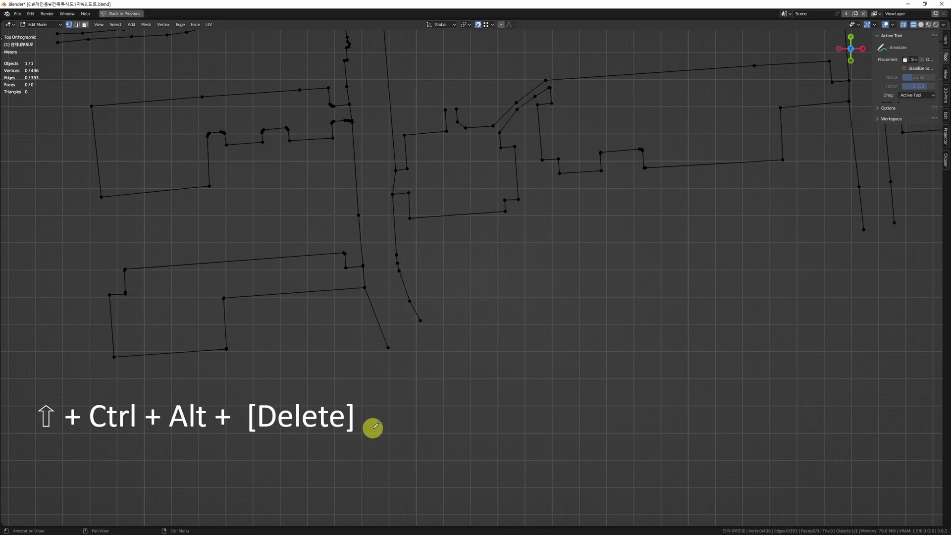
Step: Close the main internal road's southern end with an edge between its two open end vertices
key(q)
scroll(396, 377, up, 5)
click(455, 283)
ctrl+drag(424, 316, 333, 400)
scroll(386, 403, down, 4)
Step: Delete the edge that separates the southwestern parking area from the main internal road
scroll(356, 324, up, 6)
key(2)
click(371, 292)
key(x)
key(e)
Step: Delete the edges crossing the next parking entrance on the road's west side, and try to bridge the roadside gap
scroll(365, 322, down, 4)
scroll(366, 321, down, 3)
scroll(329, 295, up, 6)
key(2)
key(2)
drag(375, 211, 308, 240)
key(x)
key(e)
key(1)
drag(341, 155, 376, 204)
key(f)
Step: Merge the duplicate vertices of the whole internal road outline by distance, using 0.00001 m
scroll(361, 221, up, 4)
click(358, 225)
shift+drag(422, 292, 347, 364)
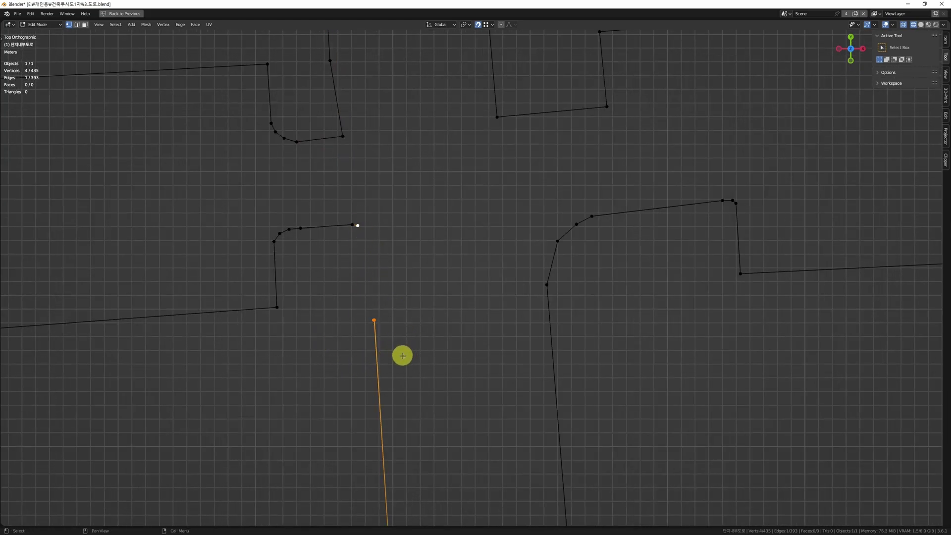
shift+middle_drag(325, 228, 308, 249)
key(ctrl+a)
key(shift+w)
key(shift+w)
key(shift+w)
key(shift+w)
key(shift+w)
key(shift+w)
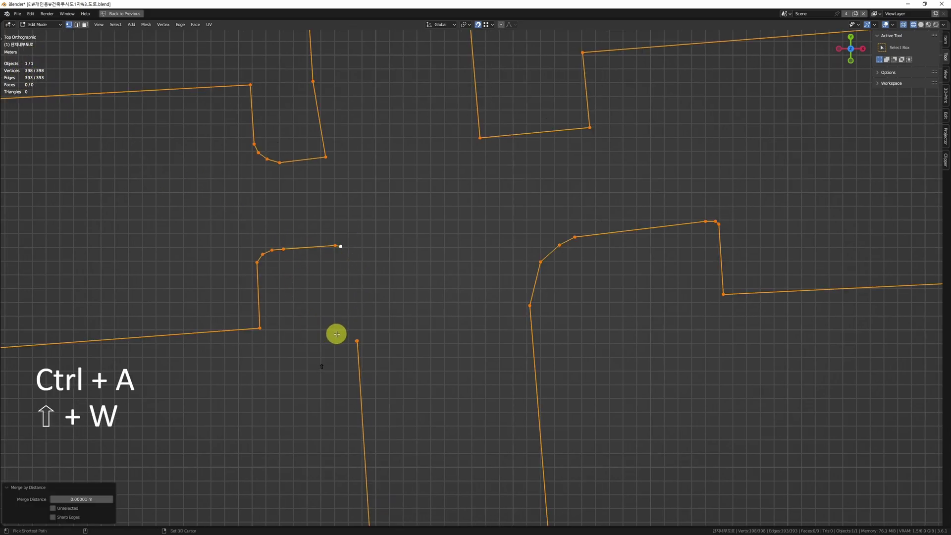
key(shift+w)
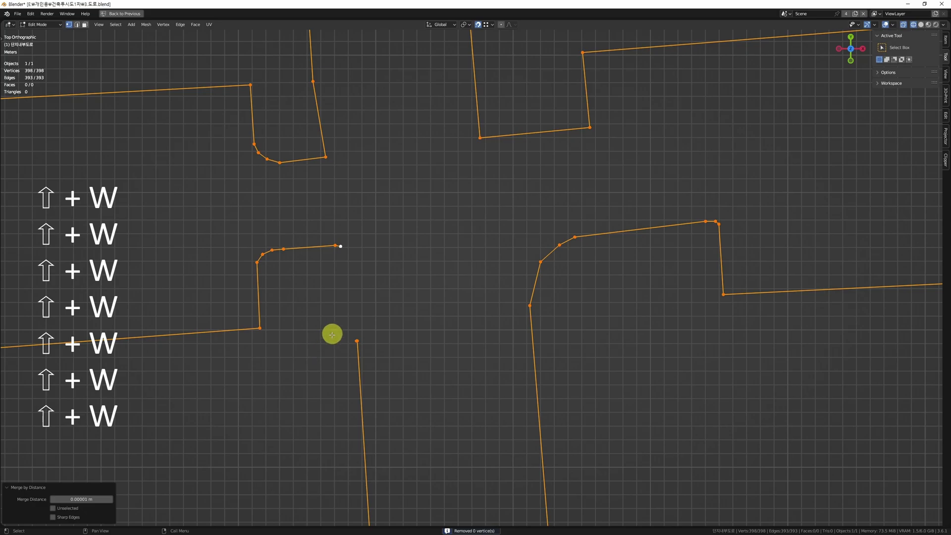
Step: Connect the two open vertices on the road's west side below the parking entrance with an edge
click(340, 246)
shift+drag(391, 304, 309, 383)
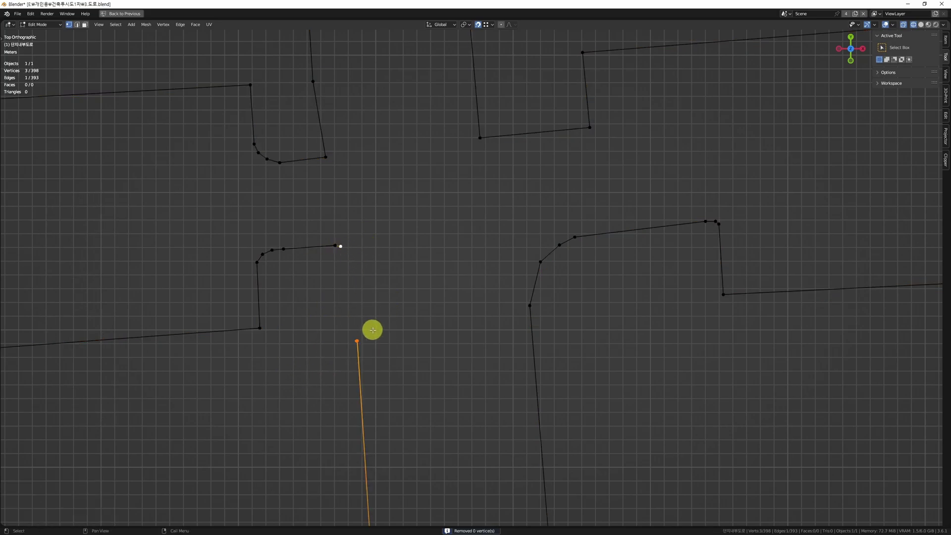
scroll(336, 315, up, 8)
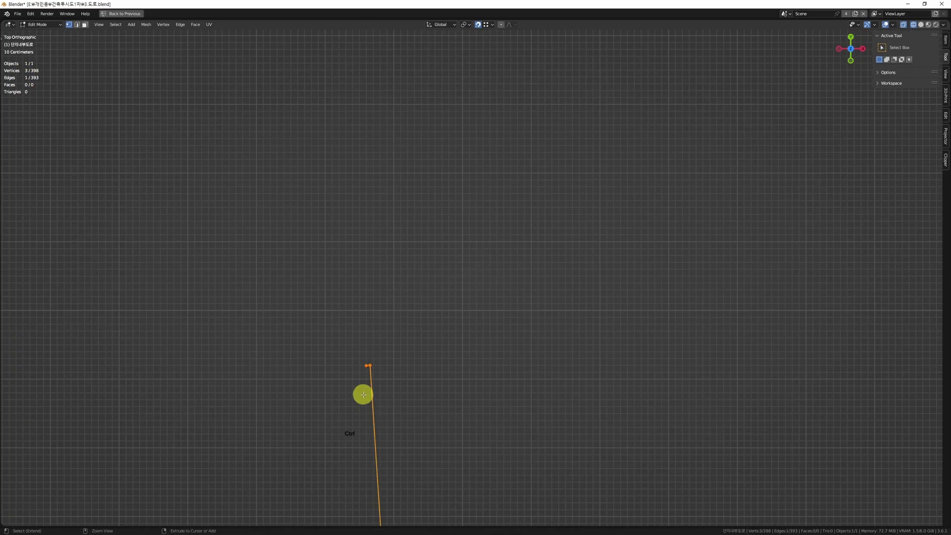
click(361, 305)
scroll(333, 191, down, 6)
ctrl+drag(312, 267, 287, 291)
key(f)
Step: Join the two open stub ends of the narrow western path with an edge, and delete a surplus outline edge
scroll(271, 315, down, 4)
shift+middle_drag(272, 315, 462, 186)
scroll(462, 187, down, 2)
scroll(452, 263, up, 4)
click(446, 278)
shift+click(492, 300)
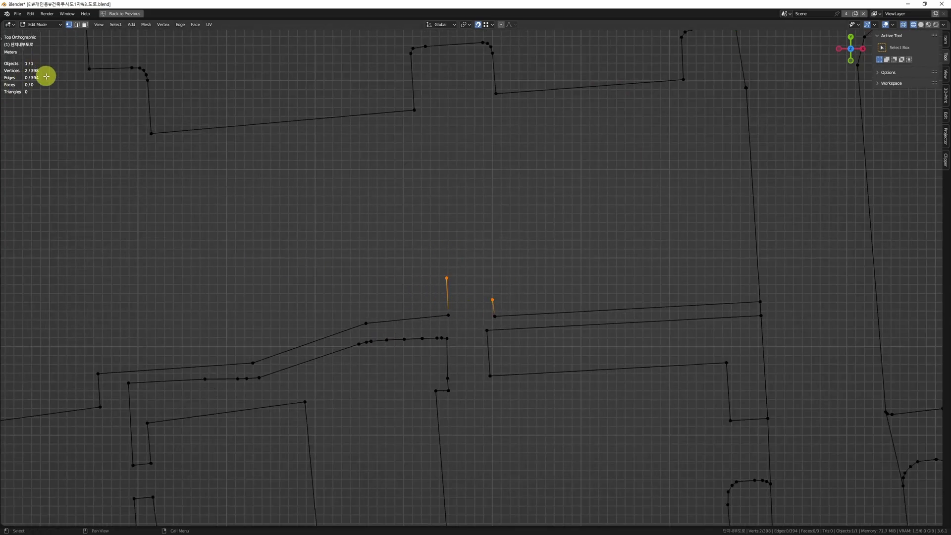
key(f)
shift+middle_drag(128, 252, 409, 268)
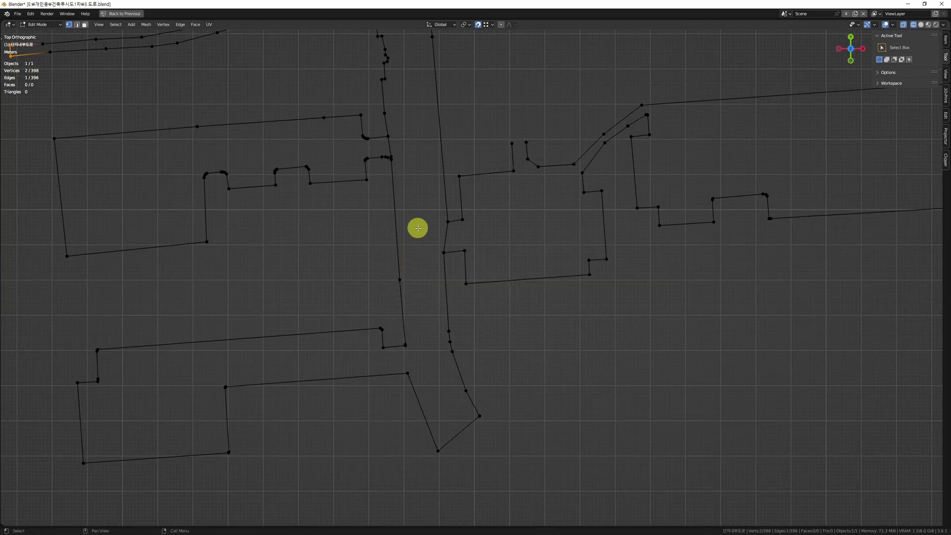
key(2)
key(x)
key(e)
Step: Select the entire internal road outline and show it obliquely in solid shading
key(1)
key(ctrl+a)
scroll(583, 357, down, 3)
key(ctrl+w)
key(ctrl+w)
shift+scroll(554, 306, down, 2)
key(alt+w)
key(z)
key(alt+w)
key(z)
key(ctrl+a)
key(z)
scroll(479, 328, up, 5)
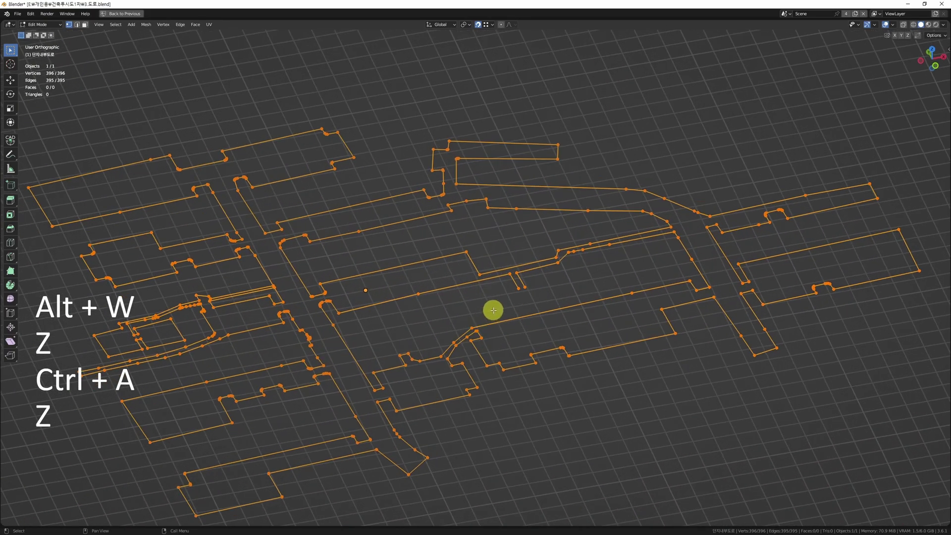
Step: Try to fill the selected internal road outline with faces, and undo the fill
key(ctrl+f)
click(484, 311)
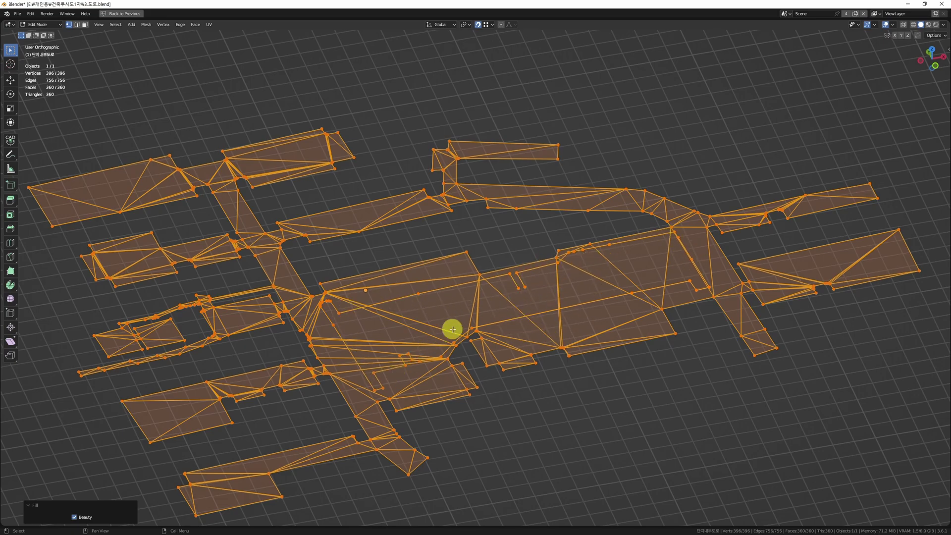
key(ctrl+z)
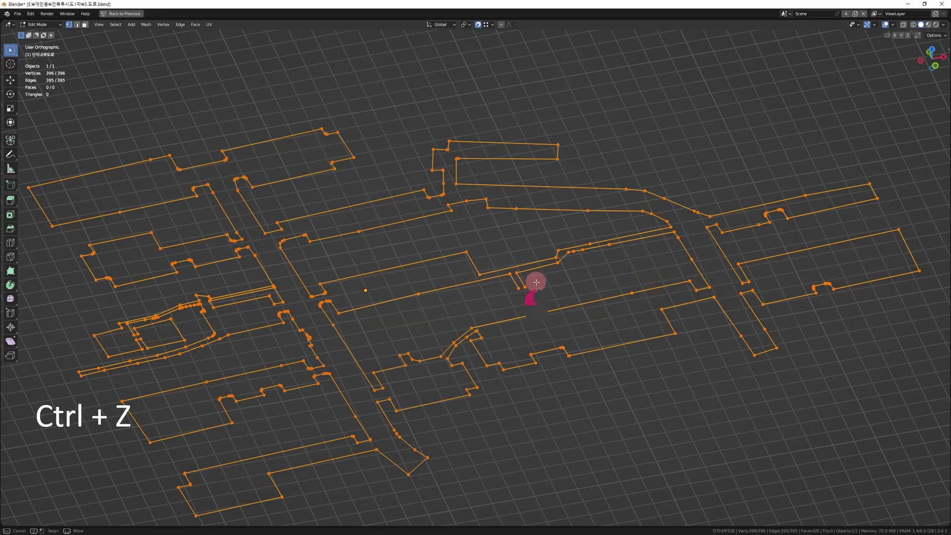
key(ctrl+z)
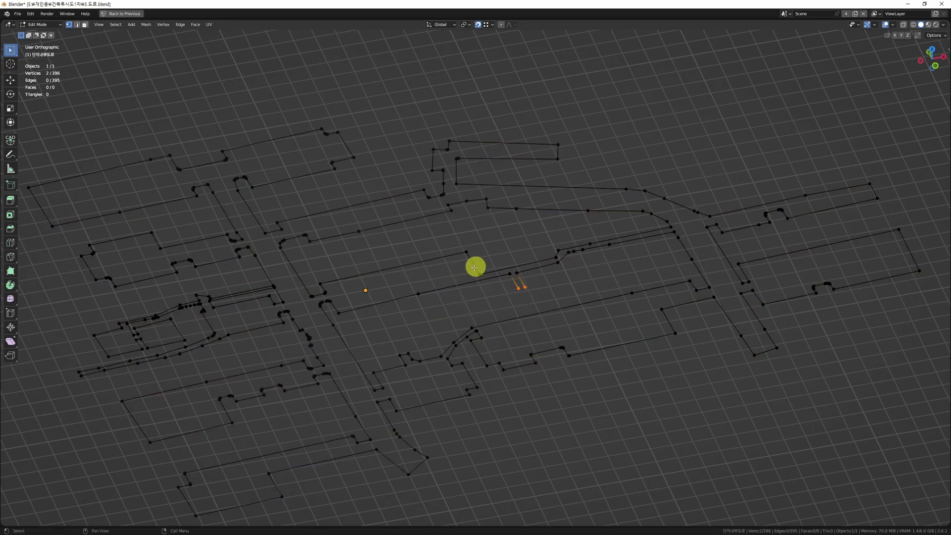
Step: Bridge the open stub ends of the central path and fill the whole closed outline with faces
key(ctrl+a)
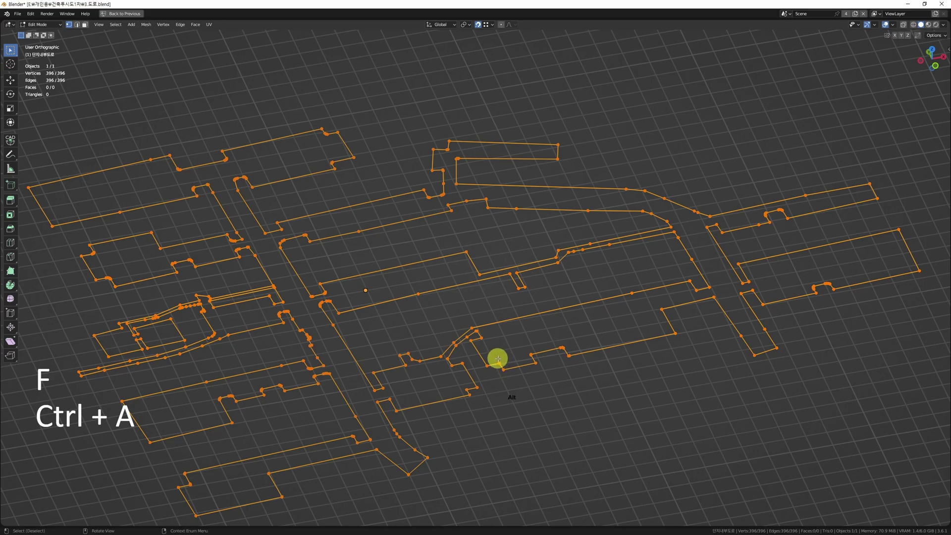
key(alt+f)
middle_drag(441, 414, 500, 383)
shift+middle_drag(518, 341, 456, 356)
Step: Merge all vertices of the filled road mesh by distance
key(ctrl+a)
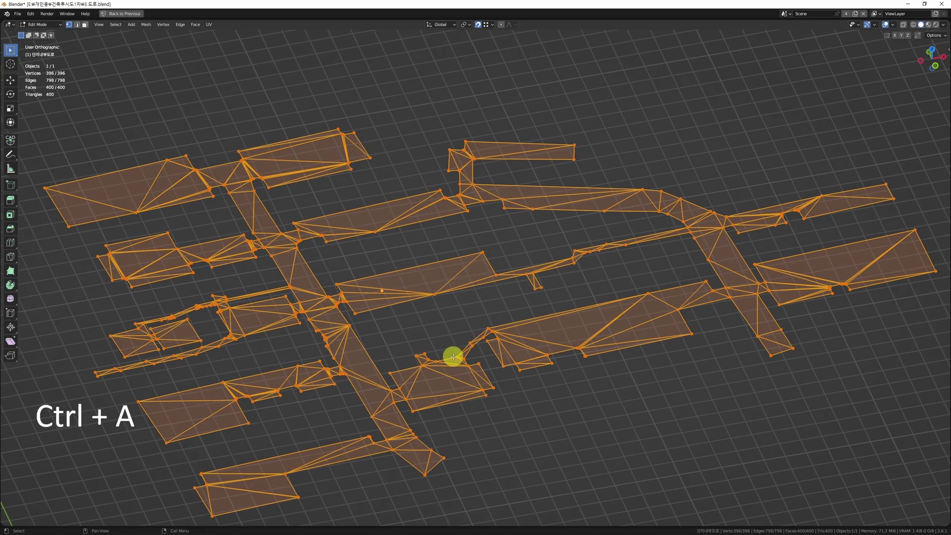
key(shift+w)
key(shift+w)
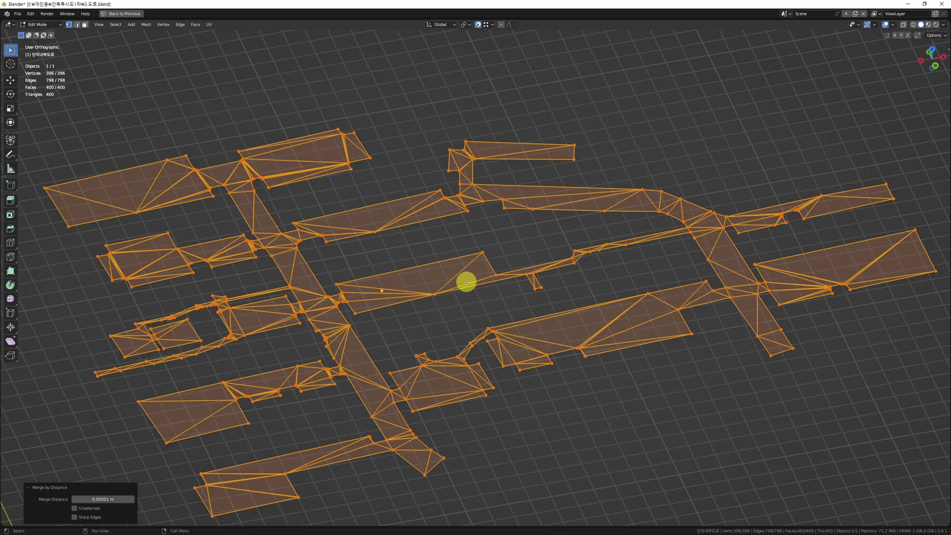
Step: Reduce the selection of all road faces to their boundary loop
scroll(574, 277, up, 5)
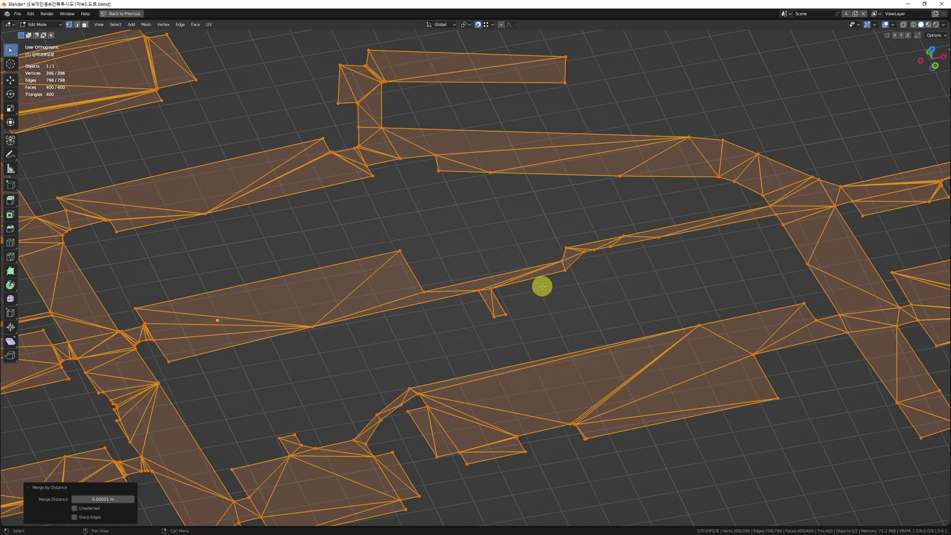
scroll(563, 289, down, 6)
shift+middle_drag(563, 290, 575, 271)
scroll(574, 274, up, 1)
shift+middle_drag(576, 312, 514, 324)
key(3)
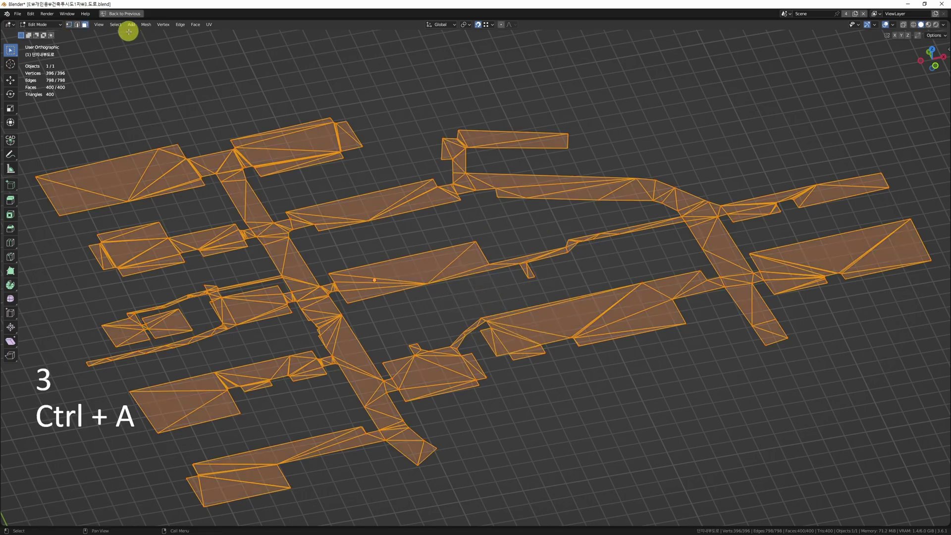
click(116, 24)
mouse_move(167, 160)
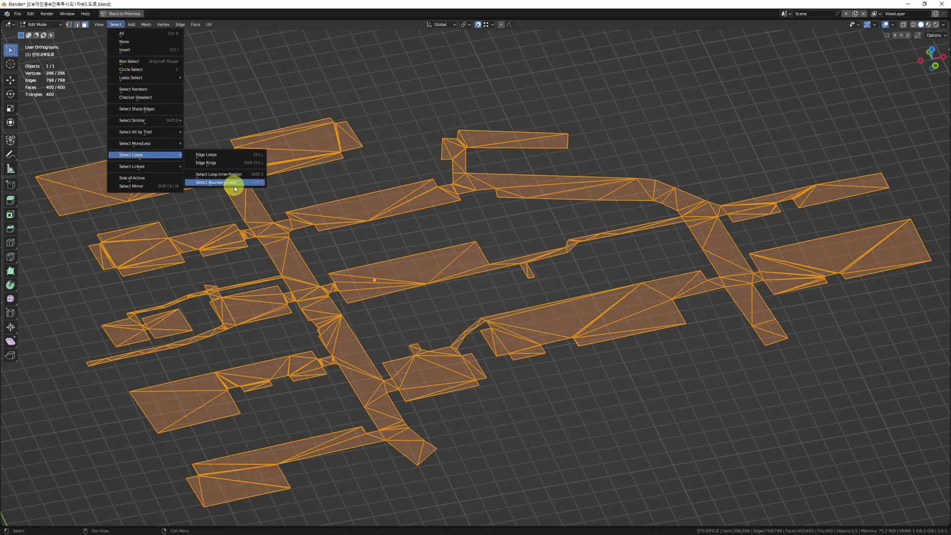
click(216, 182)
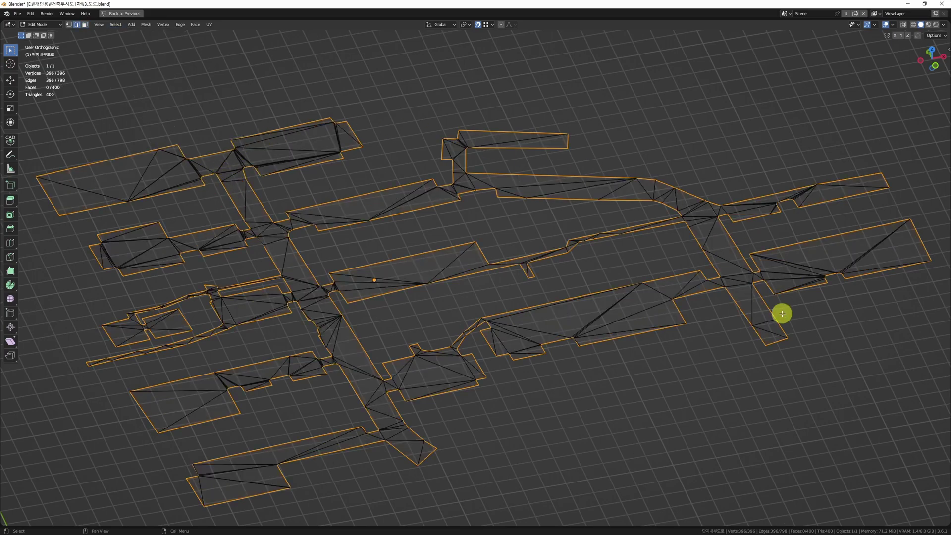
Step: Invert the boundary selection and dissolve the inner triangulation edges without dissolving vertices
shift+middle_drag(612, 280, 635, 272)
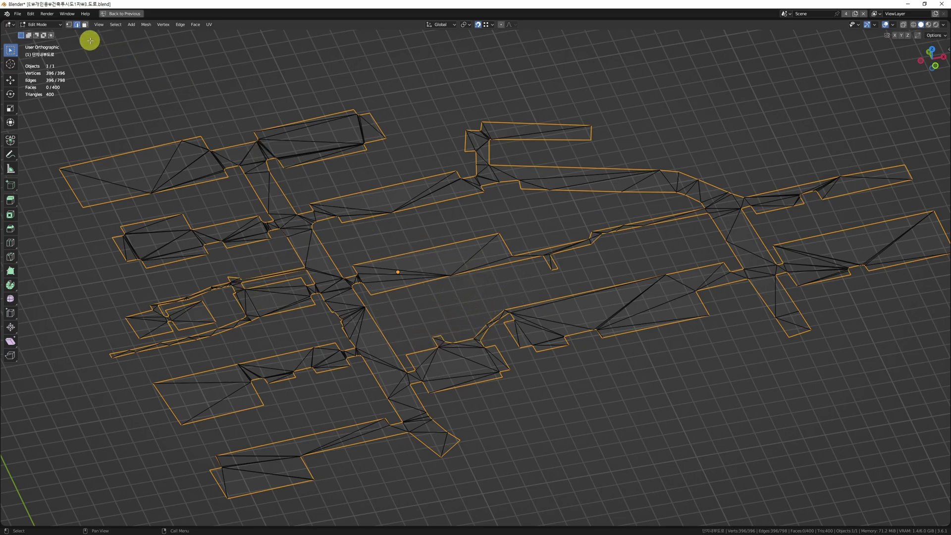
shift+middle_drag(393, 282, 401, 272)
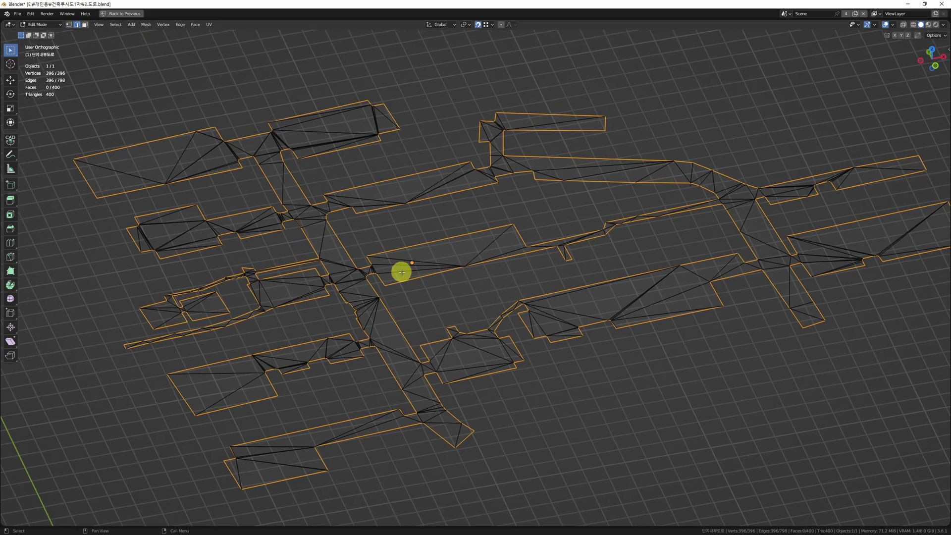
key(ctrl+i)
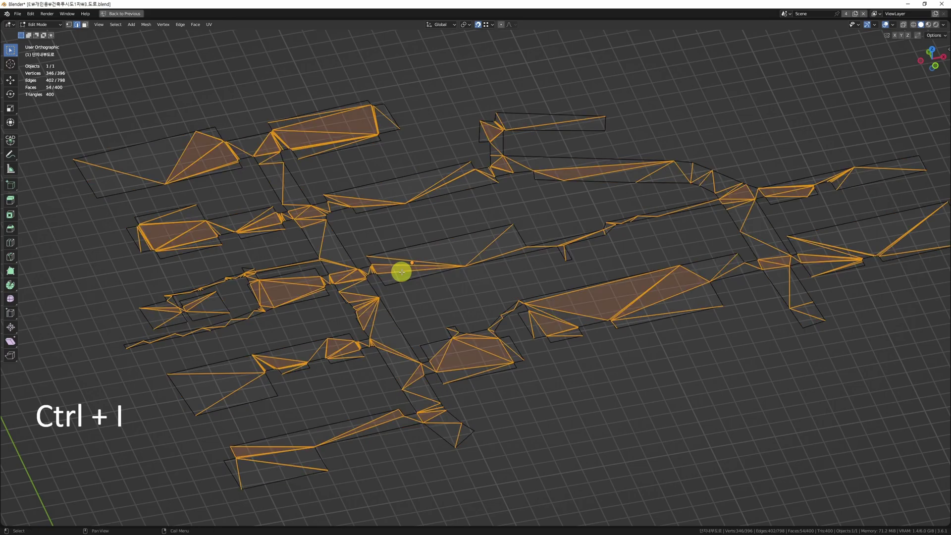
key(BackSpace)
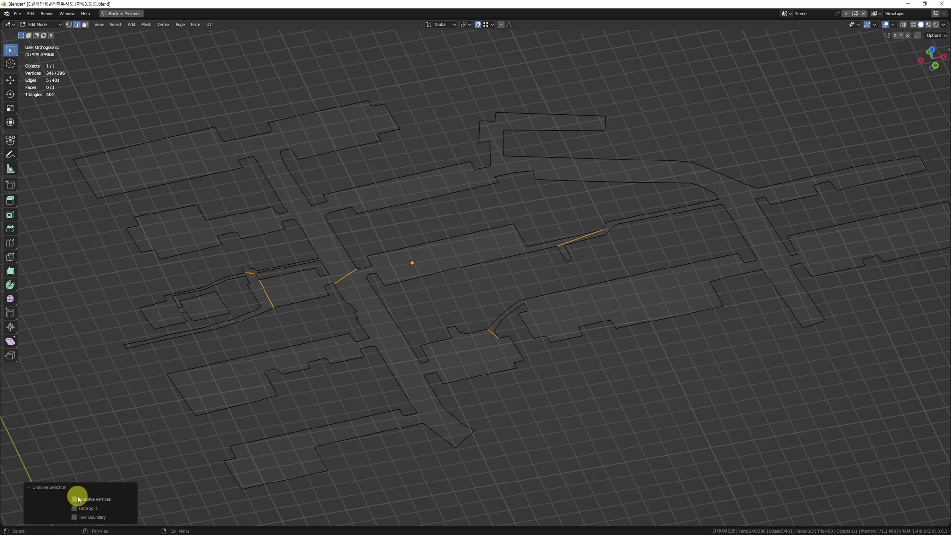
shift+middle_drag(504, 344, 552, 336)
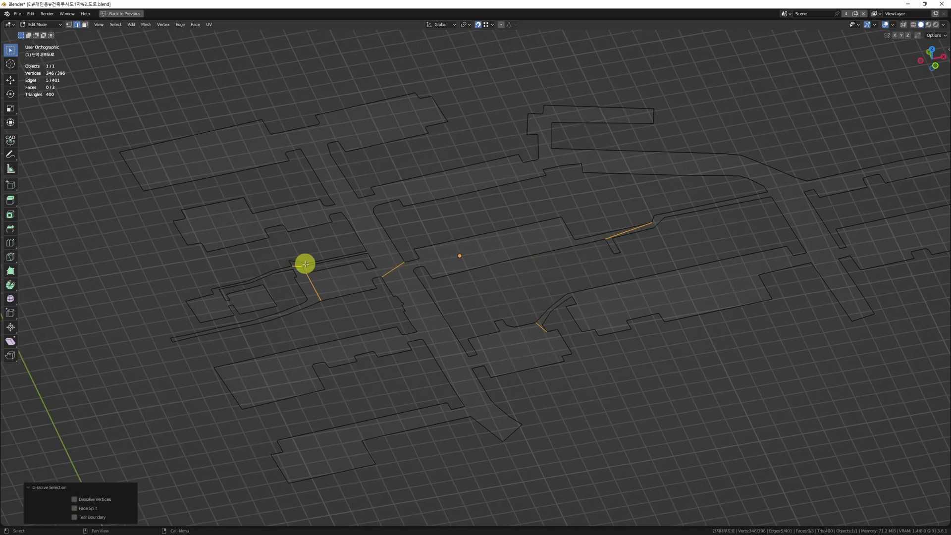
Step: Recalculate the normals of all internal road faces to the inside and finish editing the mesh
shift+middle_drag(503, 282, 426, 301)
key(3)
key(ctrl+a)
middle_drag(439, 341, 448, 326)
key(ctrl+shift+n)
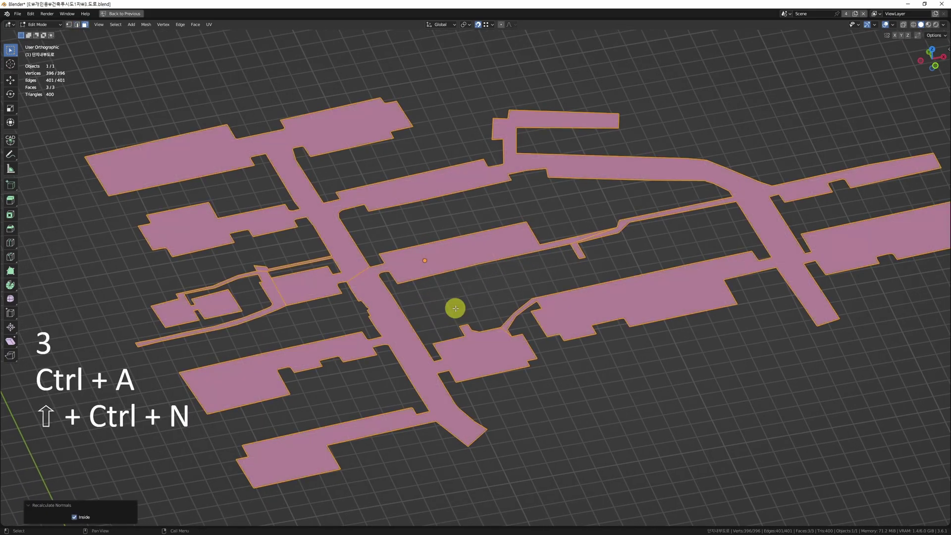
key(Tab)
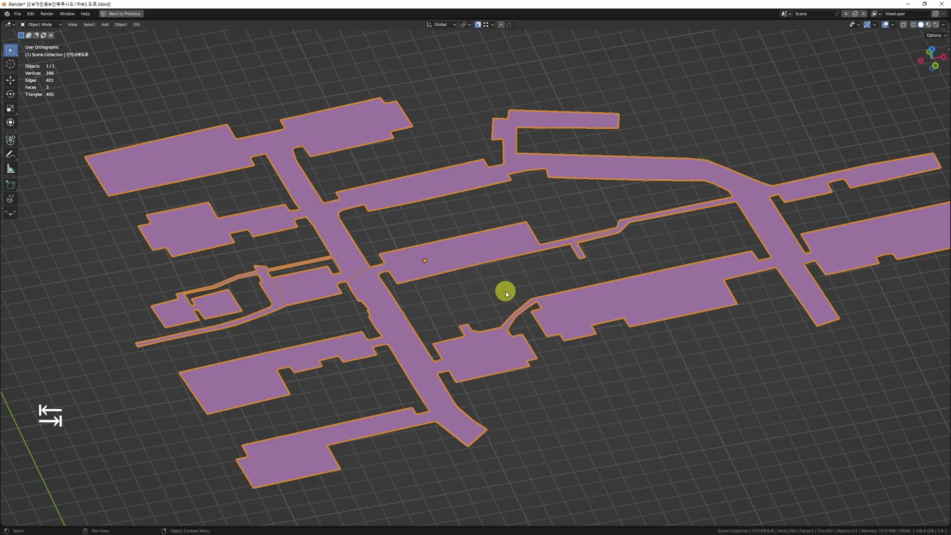
Step: Isolate the 도로 and 단지내부도로 objects in top view and join them into one object
click(575, 378)
key(alt+q)
key(z)
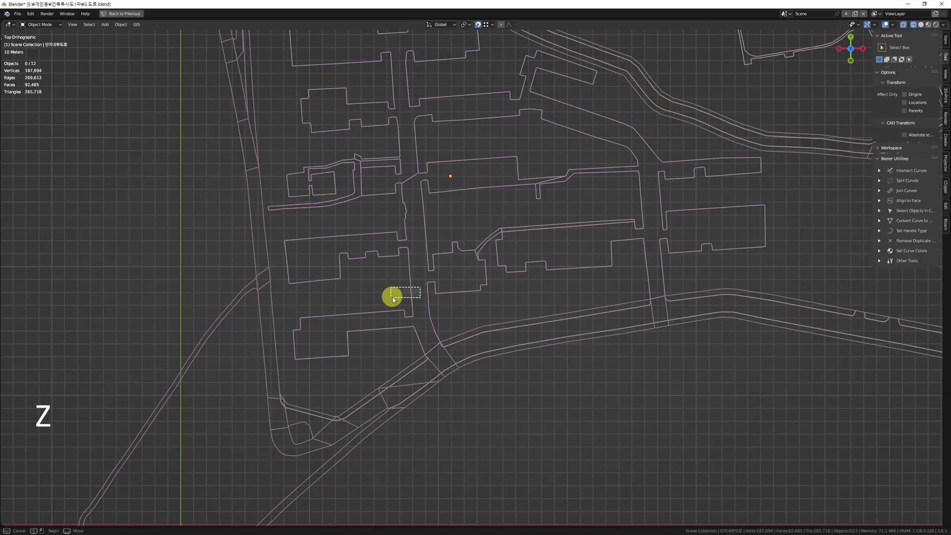
middle_drag(452, 266, 470, 255)
ctrl+middle_drag(462, 338, 479, 388)
ctrl+drag(466, 387, 432, 392)
middle_drag(422, 390, 455, 384)
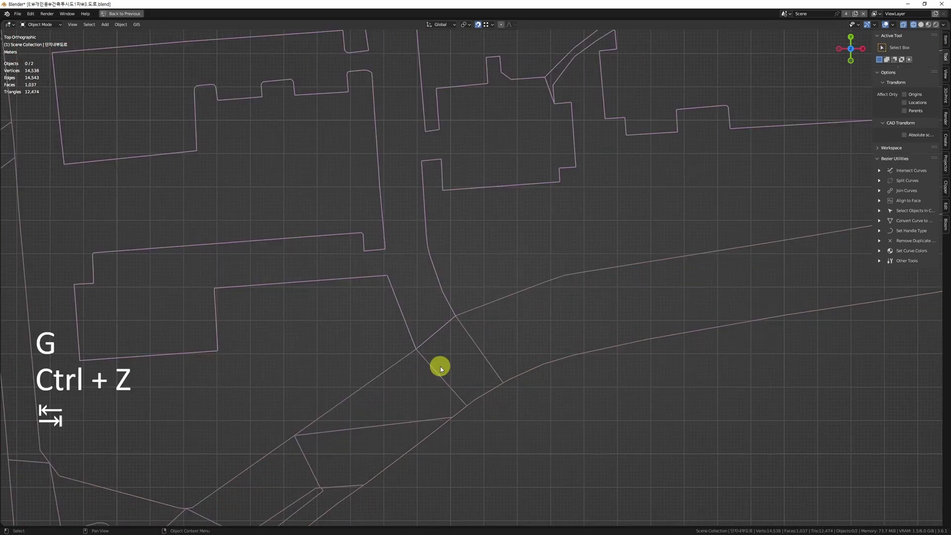
drag(476, 279, 417, 353)
key(ctrl+j)
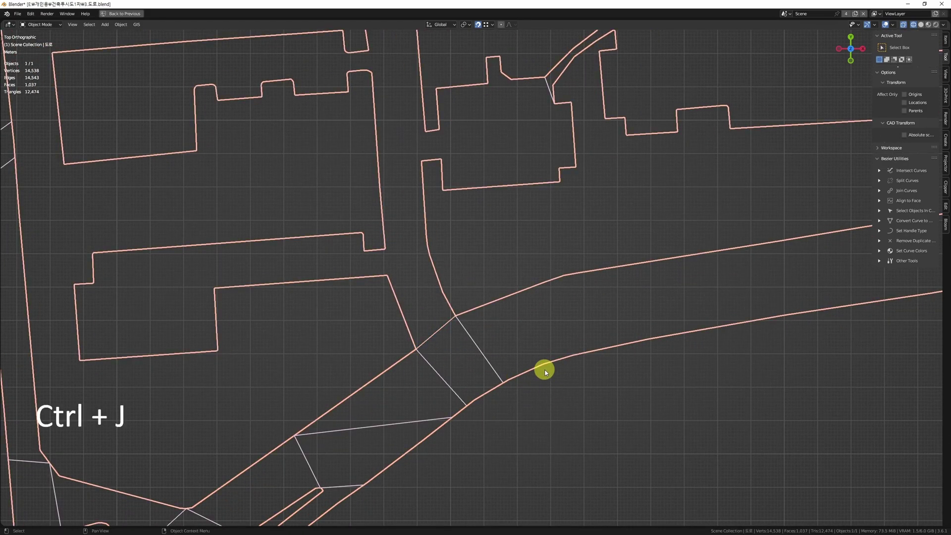
Step: Move the main road's vertex at the internal road junction about 5.7 m along Y
key(1)
key(g)
click(455, 305)
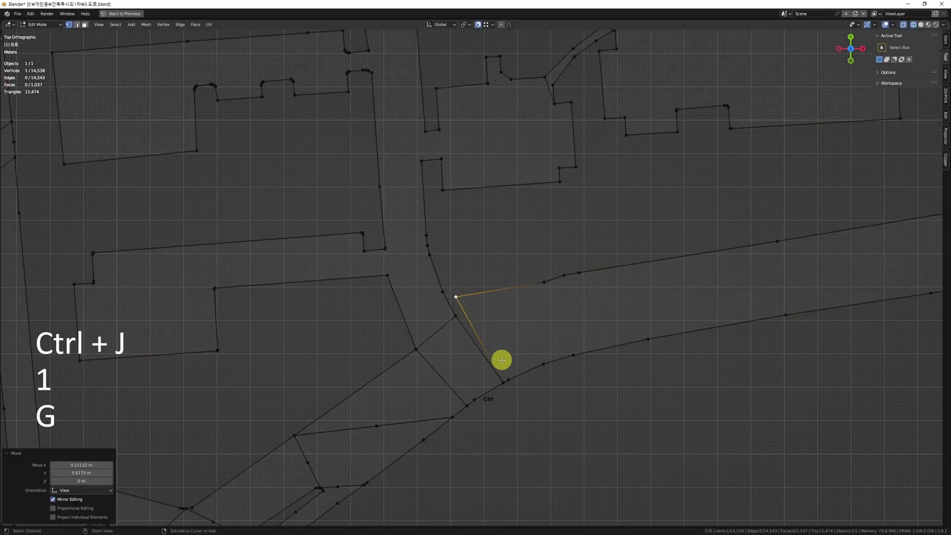
Step: Undo the last vertex move, and try moving two road faces out of the network, the second about -27.9 m in X and -13.1 m in Y
key(ctrl+z)
middle_drag(347, 448, 444, 272)
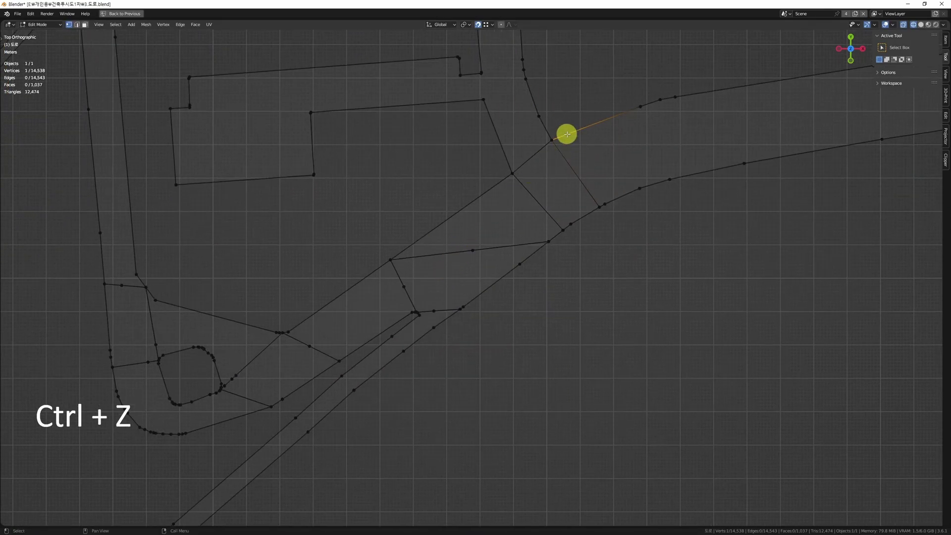
middle_drag(193, 319, 386, 279)
key(3)
click(325, 287)
key(g)
click(180, 307)
middle_drag(267, 222, 305, 362)
click(348, 233)
click(348, 233)
key(g)
click(244, 307)
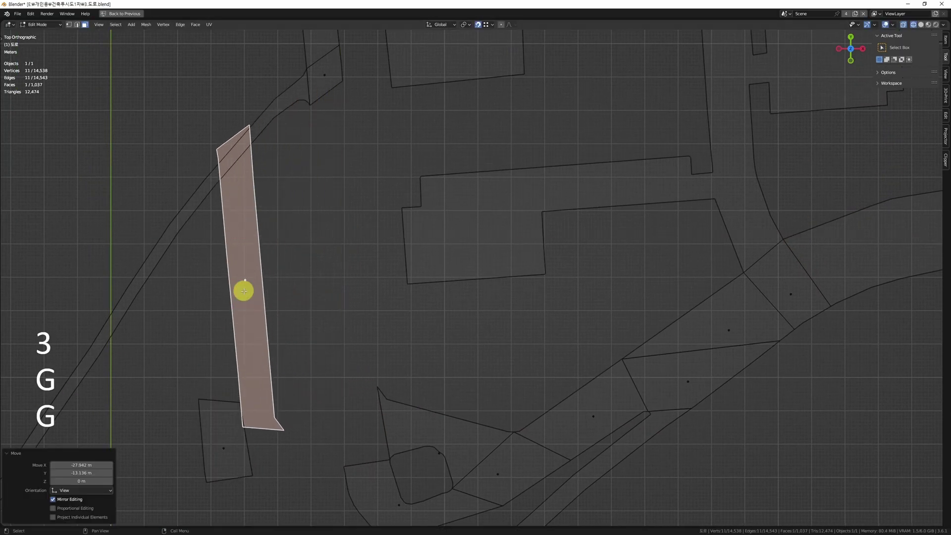
Step: Undo the trial moves of the road faces
key(ctrl+z)
key(ctrl+z)
key(ctrl+z)
key(ctrl+z)
scroll(303, 364, down, 3)
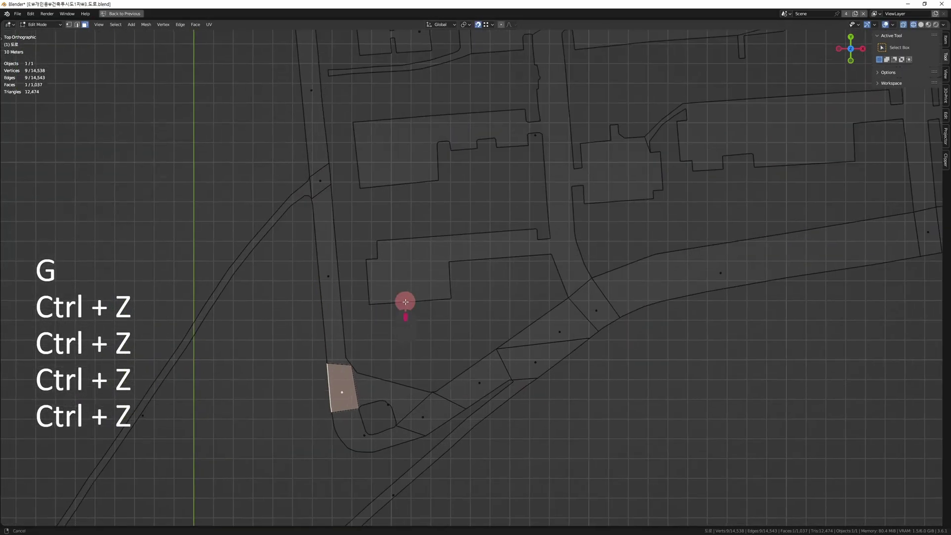
Step: Select all vertices of the joined road mesh and repeatedly merge them by distance at 0.00001 m
shift+middle_drag(407, 308, 340, 264)
key(1)
shift+middle_drag(530, 338, 493, 303)
key(ctrl+a)
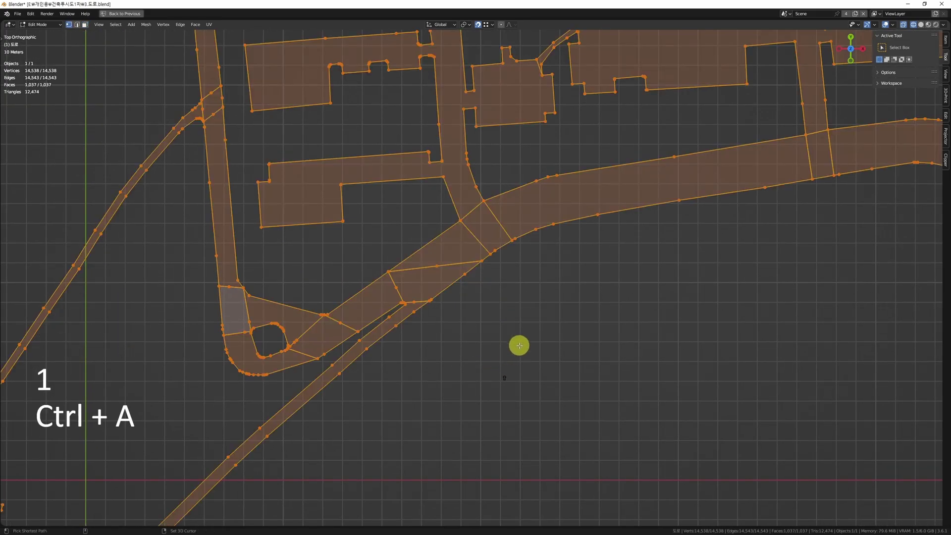
key(shift+w)
key(shift+w)
key(shift+w)
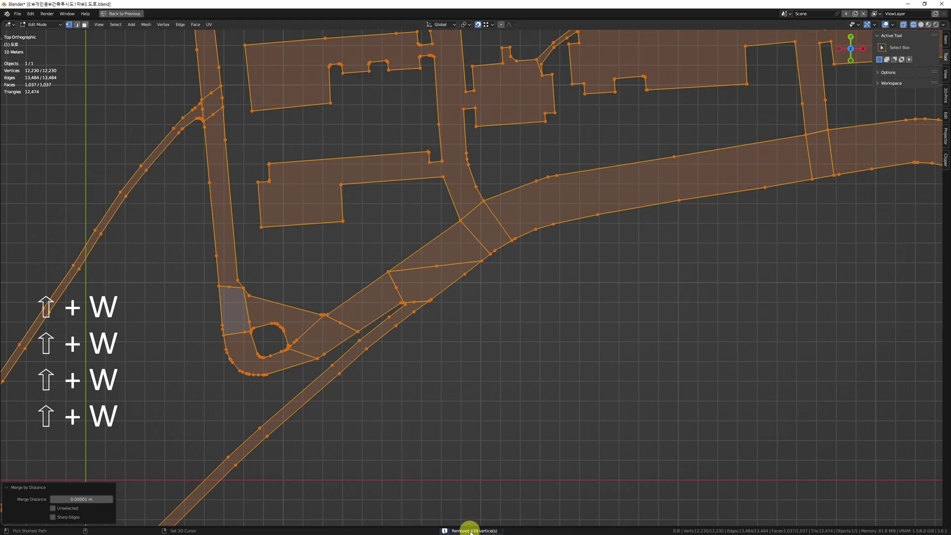
key(shift+w)
key(shift+w)
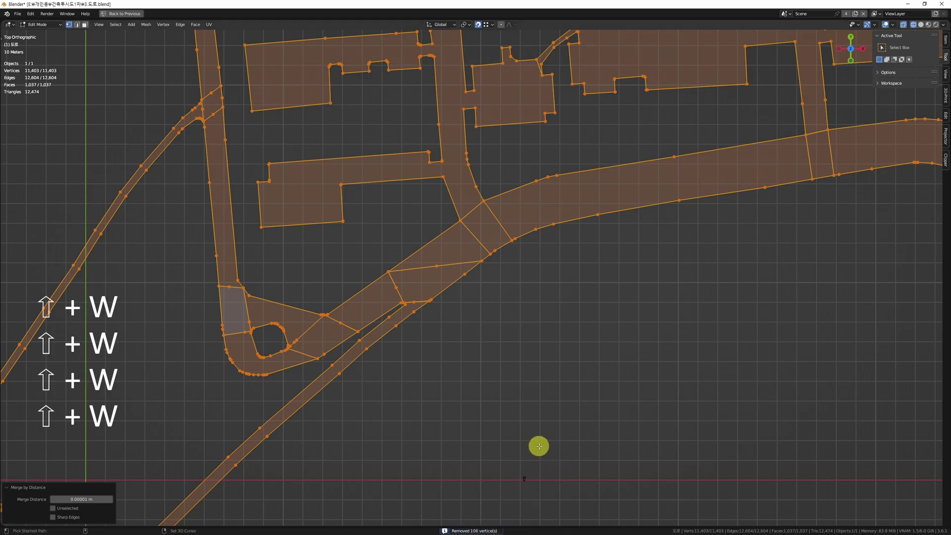
key(shift+w)
key(shift+w)
key(shift+w)
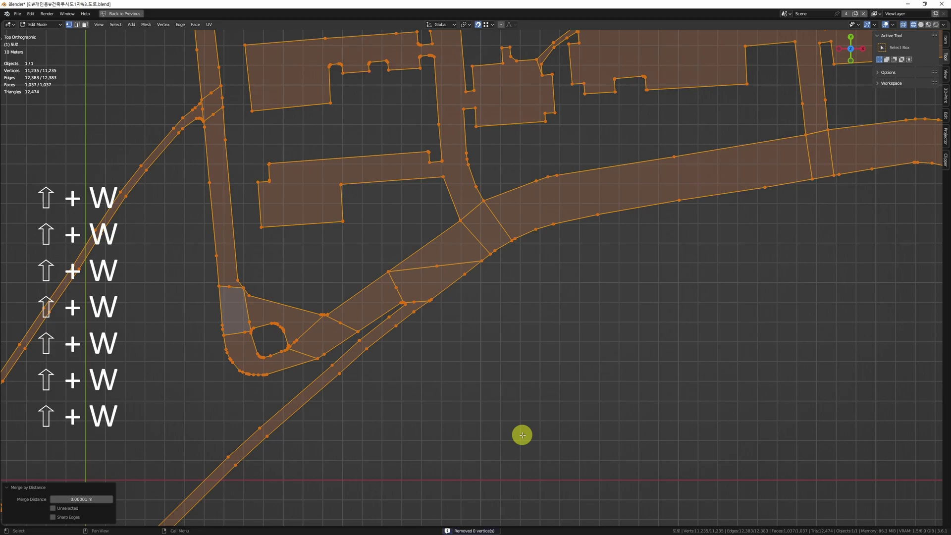
Step: Set the merge distance to 0.01 m for the selected road vertices
click(89, 493)
text(0)
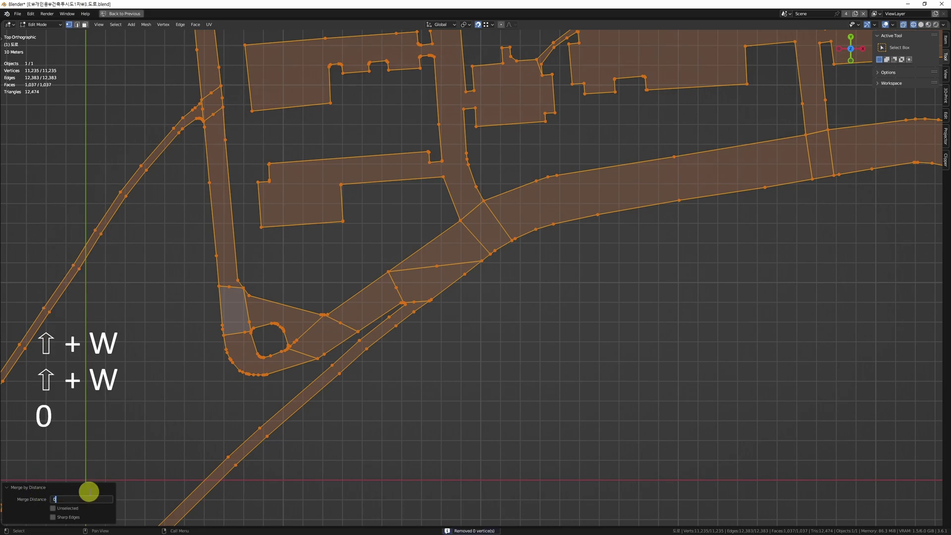
text(.01)
key(Return)
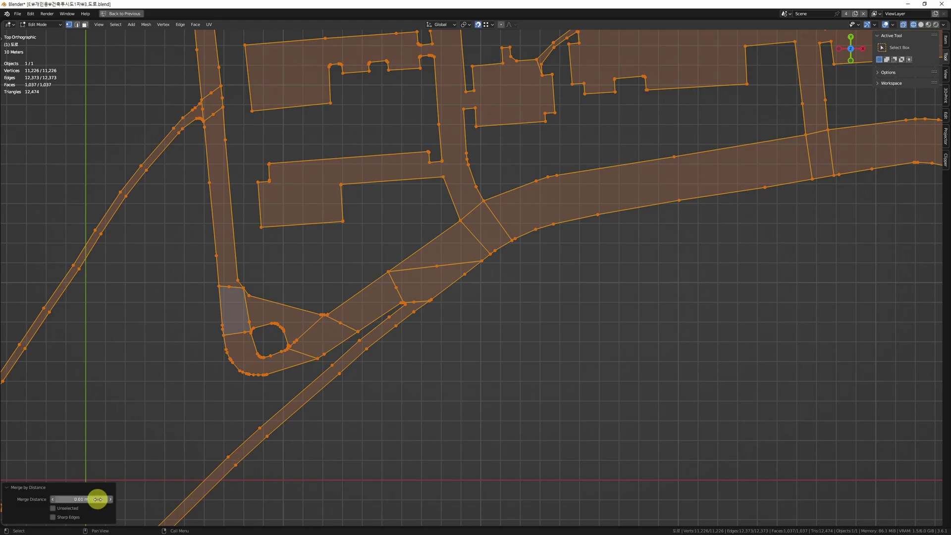
Step: Finish editing the road mesh, deselect it and save the file
scroll(501, 381, down, 6)
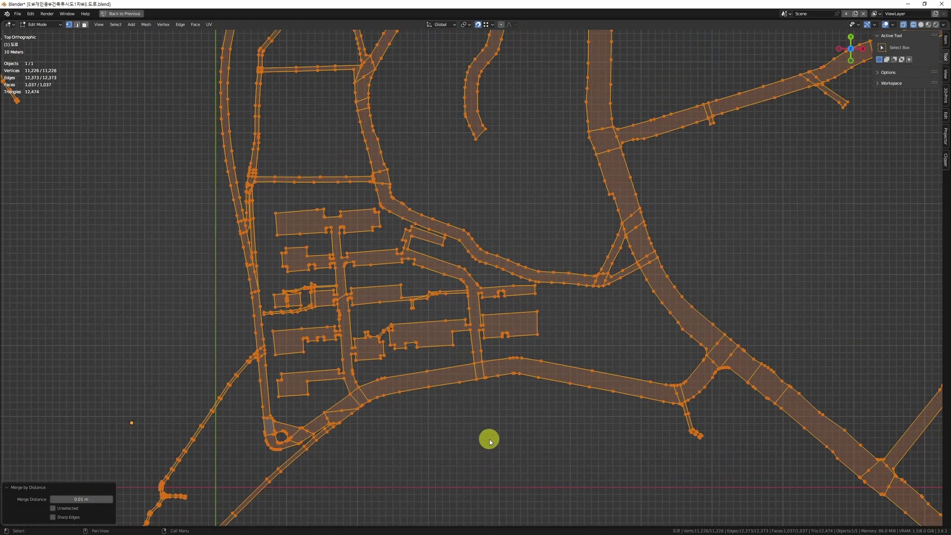
key(Tab)
scroll(463, 431, down, 2)
click(447, 443)
shift+middle_drag(431, 440, 497, 384)
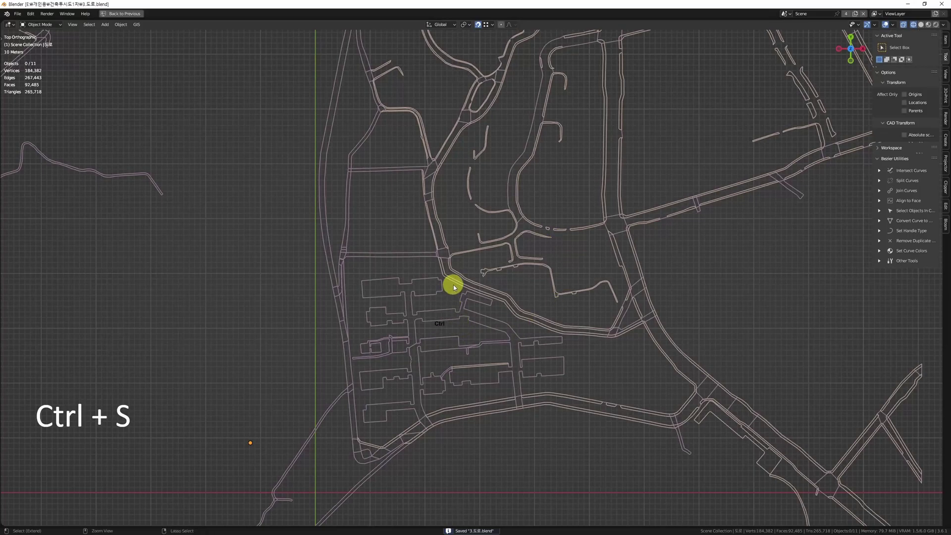
Step: Select the 도로 object and mark the strip between its edge and the sidewalk line near the internal road junction with freehand annotation strokes
scroll(468, 292, up, 4)
click(477, 274)
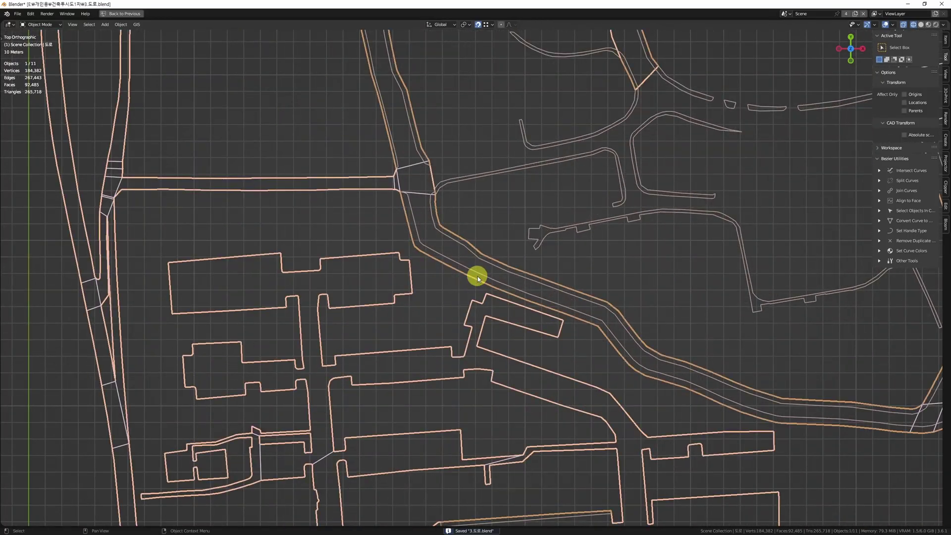
scroll(584, 382, up, 2)
shift+middle_drag(584, 381, 326, 119)
shift+middle_drag(632, 281, 512, 114)
scroll(283, 262, up, 5)
key(shift+space)
key(d)
mouse_move(333, 240)
mouse_down()
mouse_move(371, 248)
mouse_move(513, 221)
mouse_move(343, 259)
mouse_move(484, 248)
mouse_move(480, 262)
mouse_up()
drag(459, 249, 452, 255)
drag(386, 255, 344, 301)
drag(421, 251, 357, 308)
drag(445, 261, 391, 303)
drag(483, 249, 429, 307)
drag(518, 244, 453, 307)
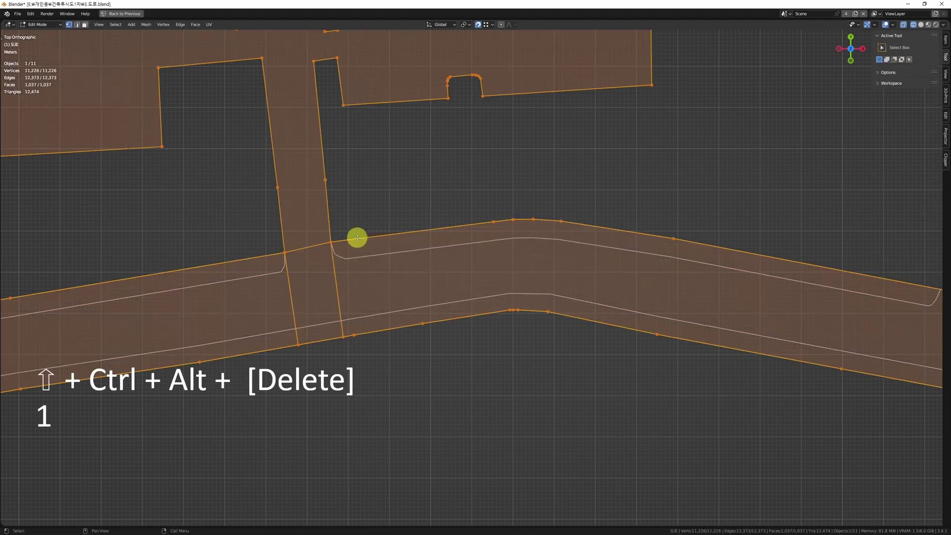
Step: Check the road mesh's vertices at the junction corner and along the bend, and return to Object Mode with the selection tool
drag(318, 229, 348, 251)
key(alt+a)
drag(501, 207, 518, 240)
drag(551, 211, 571, 242)
key(Tab)
key(q)
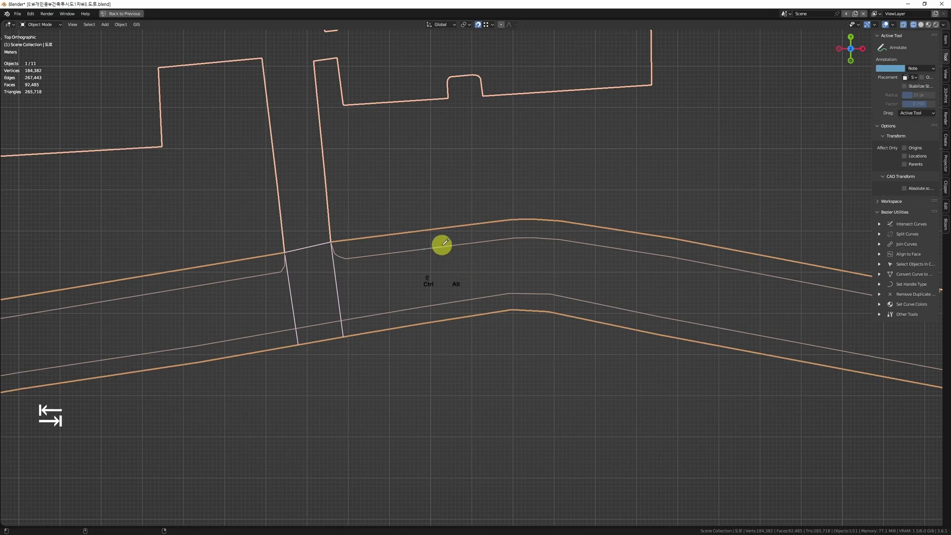
Step: Look over the road network for a junction where the sidewalk outline meets the road edge
middle_drag(342, 281, 416, 298)
scroll(417, 298, down, 8)
scroll(359, 300, up, 6)
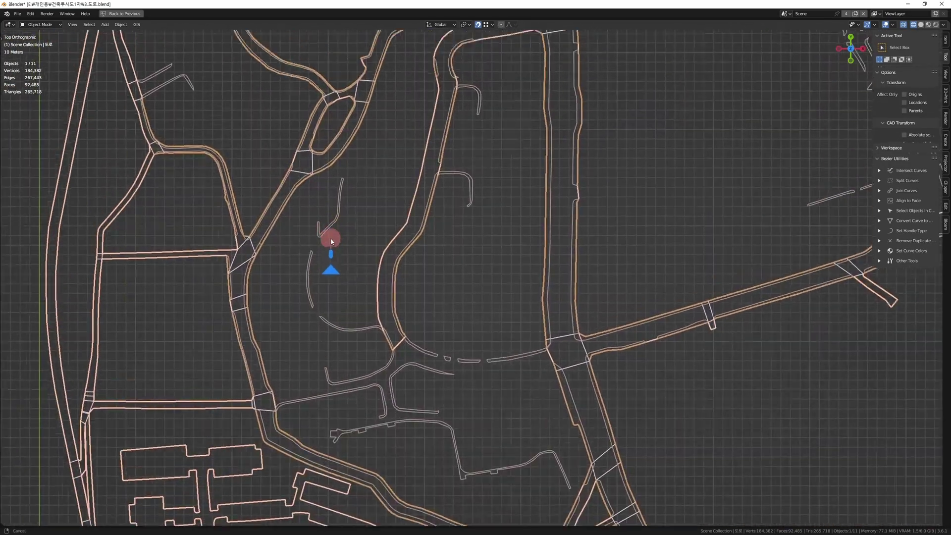
scroll(416, 182, up, 1)
middle_drag(415, 182, 406, 315)
click(379, 279)
middle_drag(330, 196, 371, 287)
middle_drag(367, 362, 382, 110)
scroll(338, 406, up, 1)
scroll(418, 191, up, 9)
middle_drag(337, 406, 409, 245)
Step: Inspect the vertices of the road outline at the forked junction in Edit Mode, and return to Object Mode
click(408, 247)
key(Tab)
key(1)
ctrl+middle_drag(393, 213, 399, 240)
drag(436, 250, 411, 274)
key(Tab)
Step: Inspect the 인도 outline's vertices at its corner beside the road edge, and return to Object Mode
click(424, 178)
key(Tab)
key(1)
drag(416, 187, 394, 227)
key(Tab)
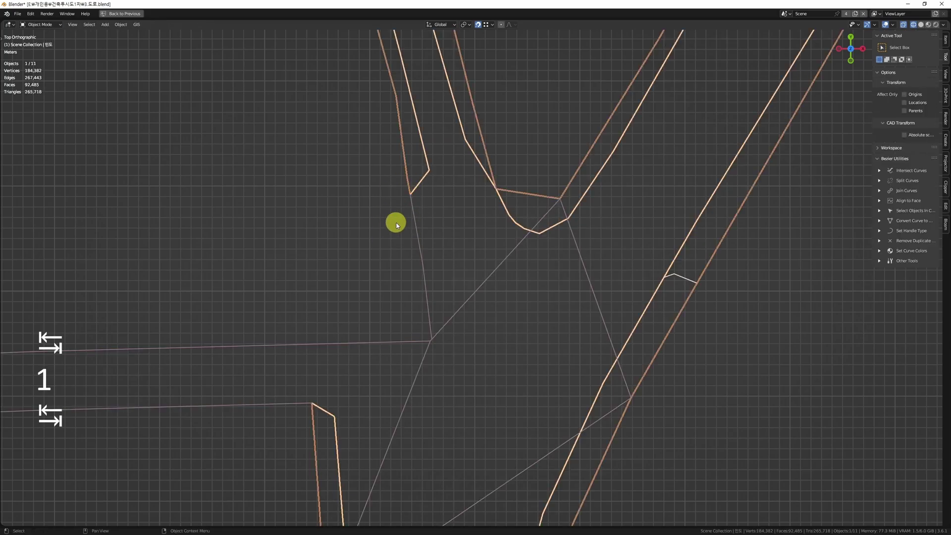
Step: Try cutting the 도로 mesh with the 인도 outline in top view using Knife Project
shift+middle_drag(422, 237, 373, 276)
click(407, 274)
scroll(406, 193, up, 3)
click(376, 205)
click(366, 287)
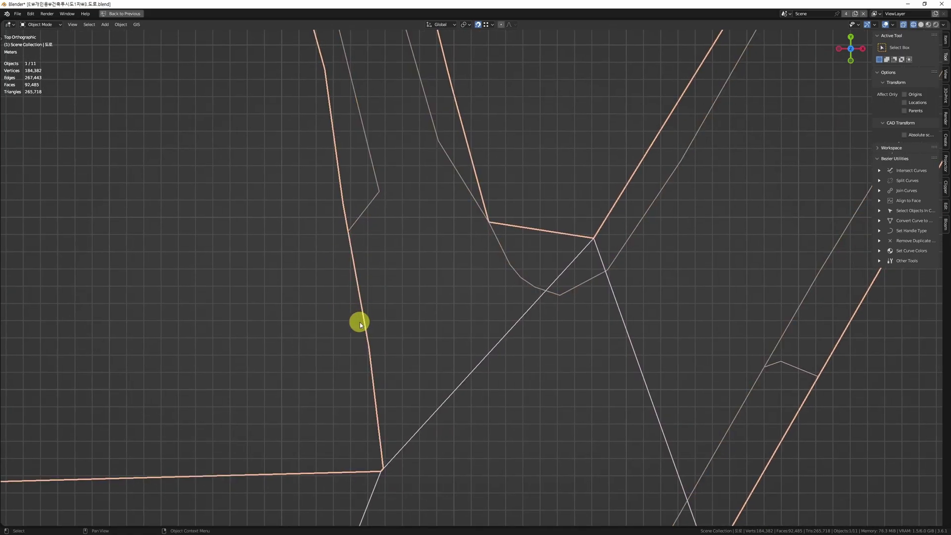
key(Tab)
scroll(376, 238, up, 2)
shift+middle_drag(384, 244, 418, 225)
scroll(492, 238, up, 2)
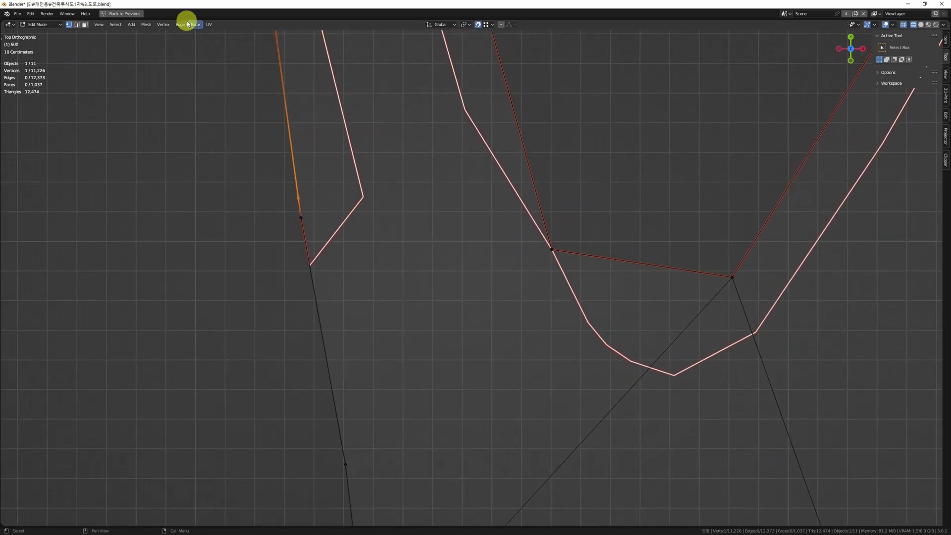
click(145, 24)
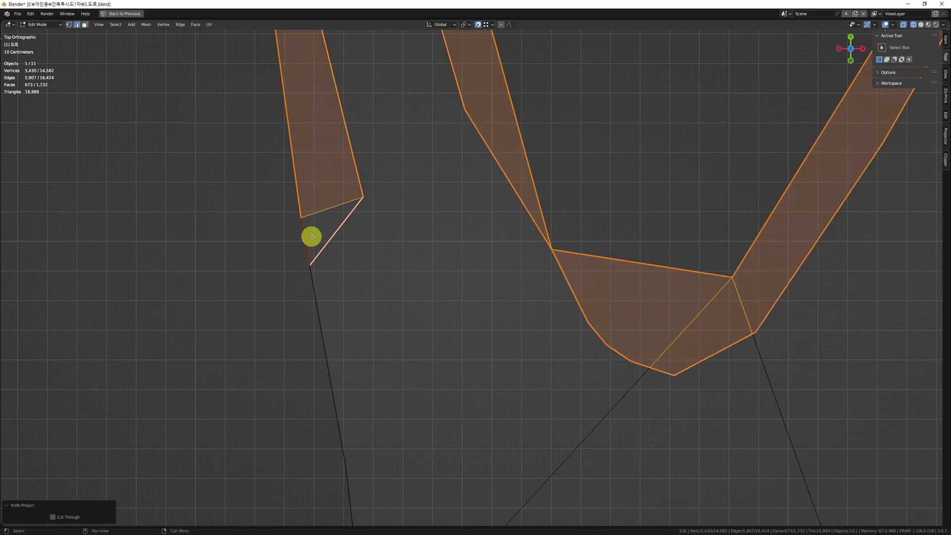
Step: Undo the Knife Project cut, return to Object Mode and examine where the 인도 corner meets the 도로 edge
key(ctrl+z)
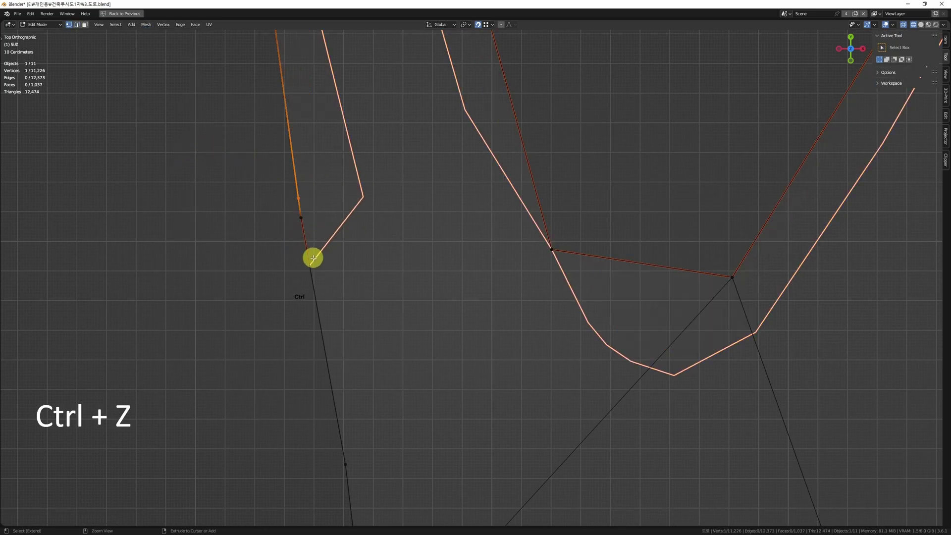
key(1)
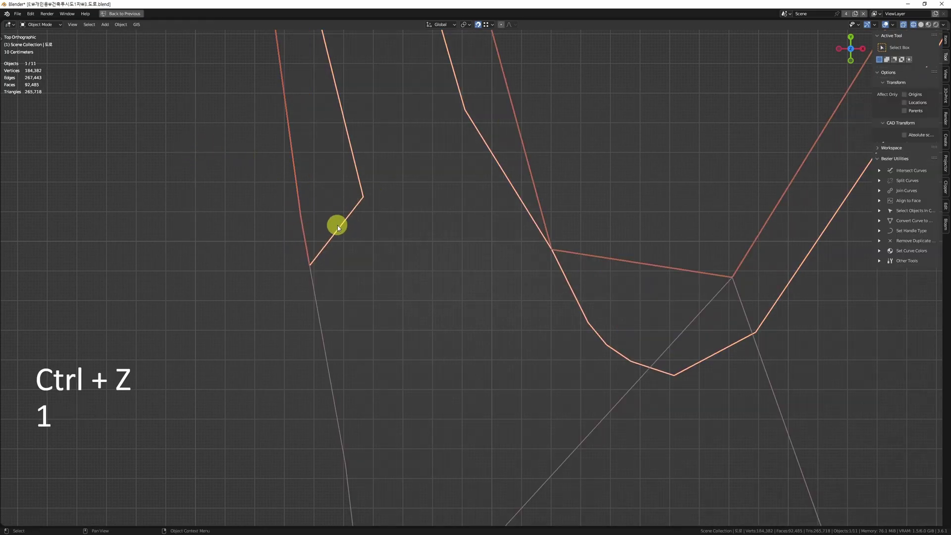
click(297, 248)
scroll(304, 260, up, 5)
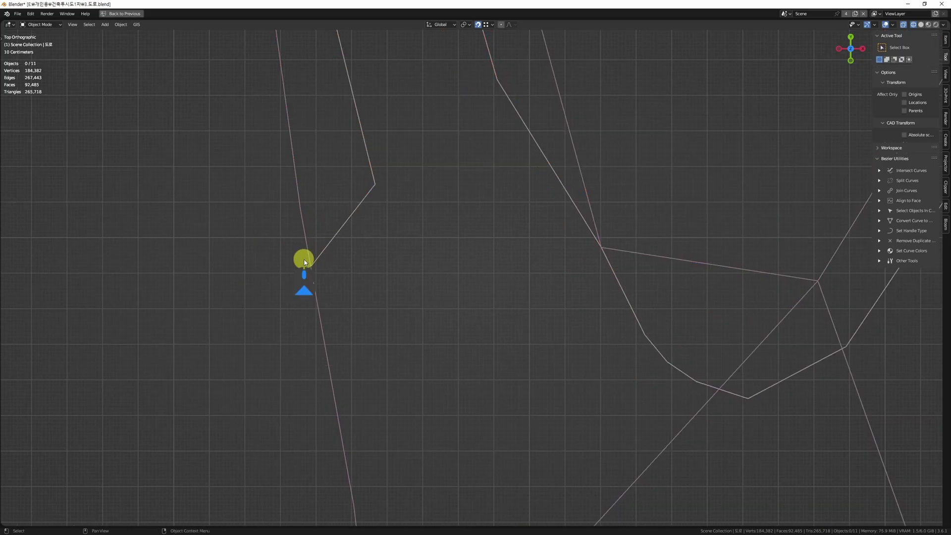
scroll(308, 255, up, 5)
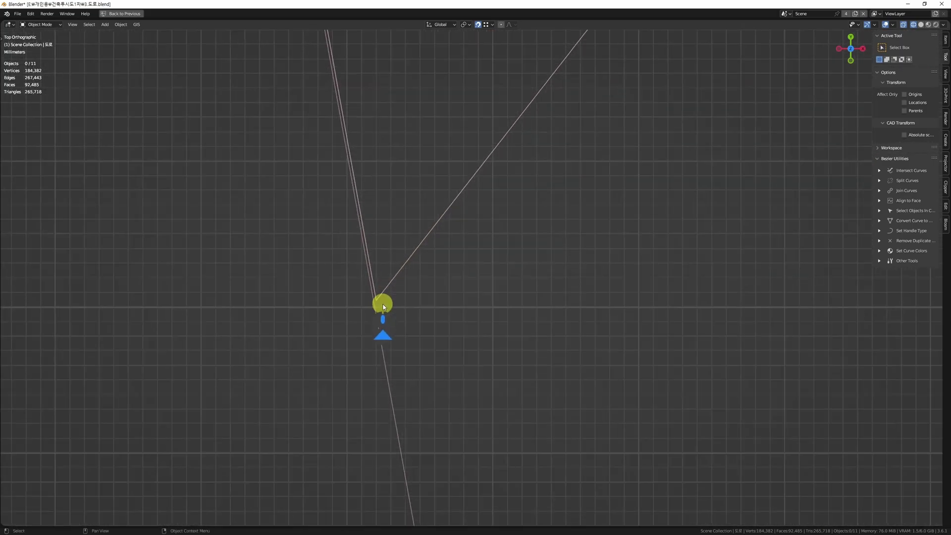
scroll(369, 305, down, 3)
scroll(345, 312, down, 5)
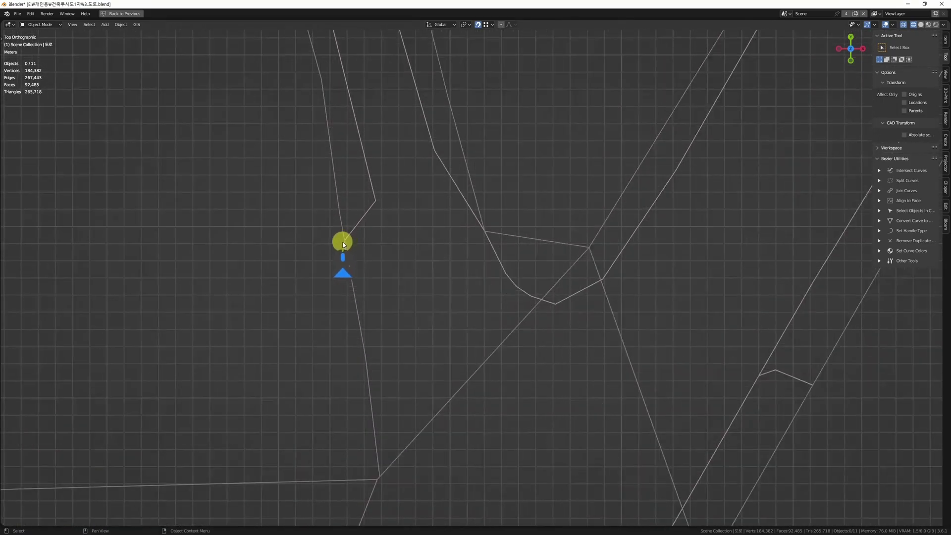
Step: Extend a new vertex from the 도로 edge with a factor of about 0.19 and place it at the 인도 corner
click(349, 282)
key(Tab)
key(1)
click(338, 208)
key(alt+d)
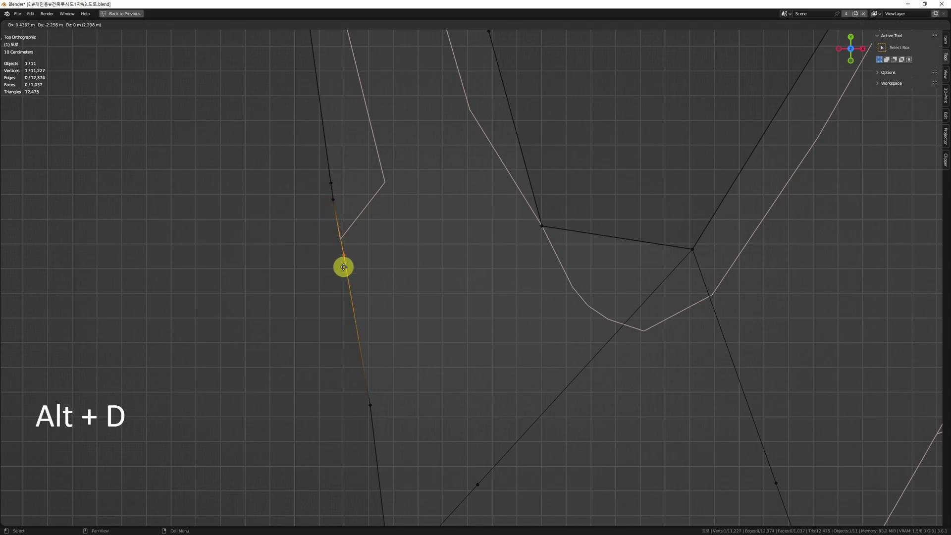
click(340, 250)
key(g)
scroll(329, 261, up, 5)
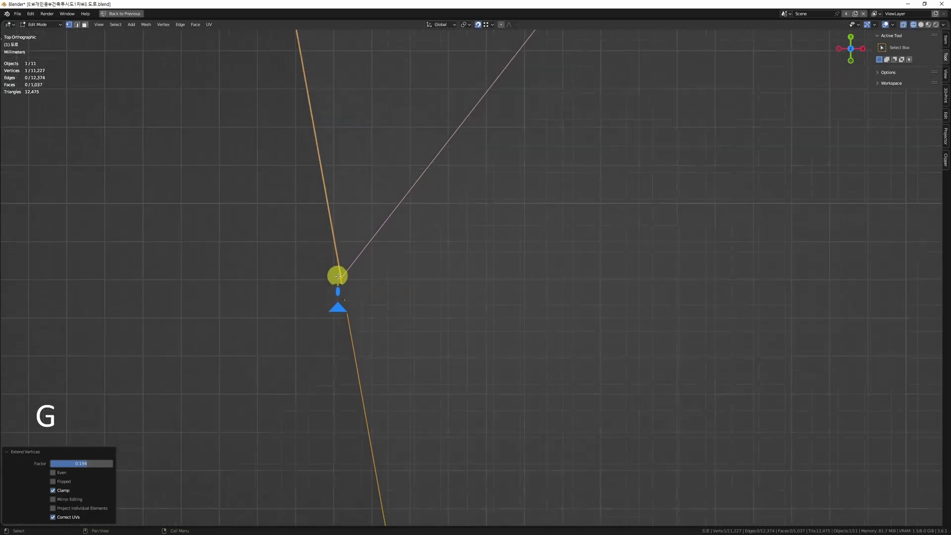
scroll(338, 300, down, 6)
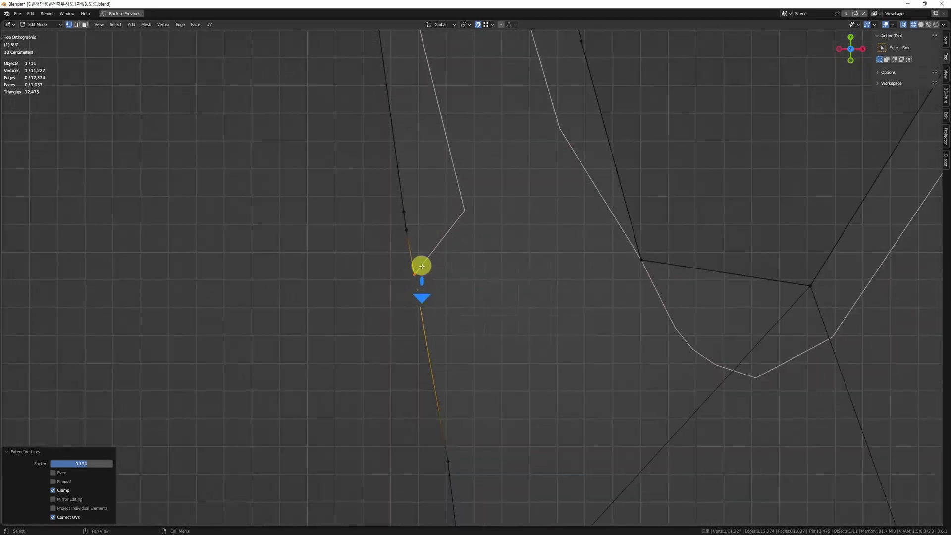
Step: Try Knife Project again on the 도로 mesh with the added edge vertex, and undo it
shift+middle_drag(311, 239, 448, 203)
scroll(352, 148, up, 3)
shift+middle_drag(311, 220, 213, 104)
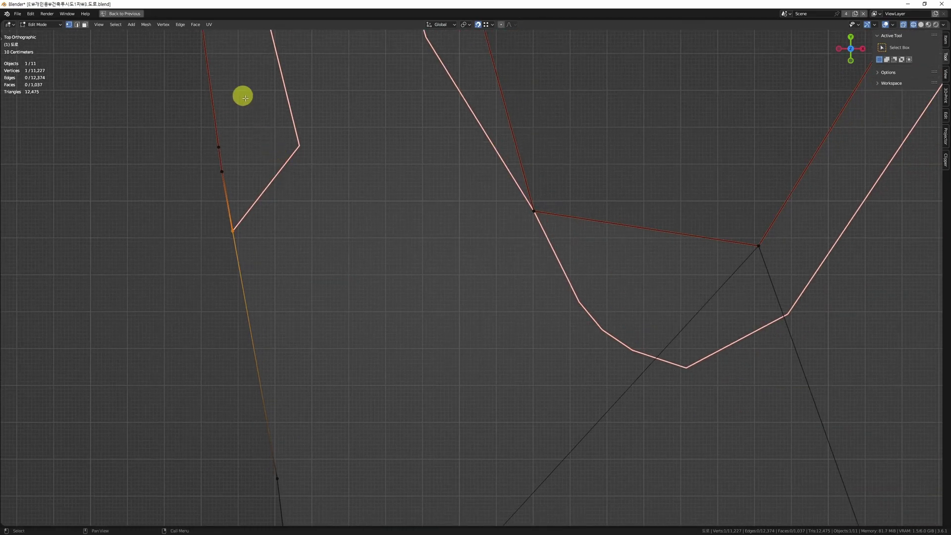
click(146, 25)
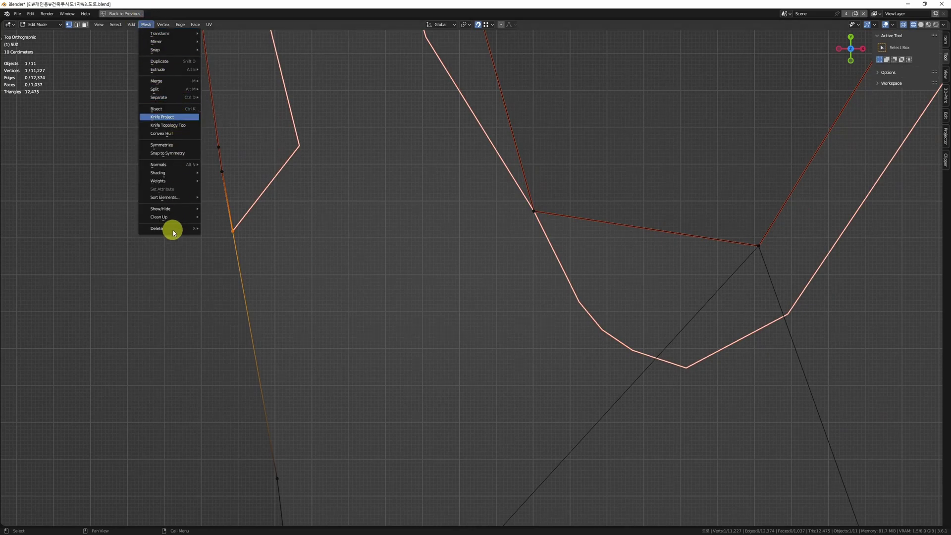
key(ctrl+z)
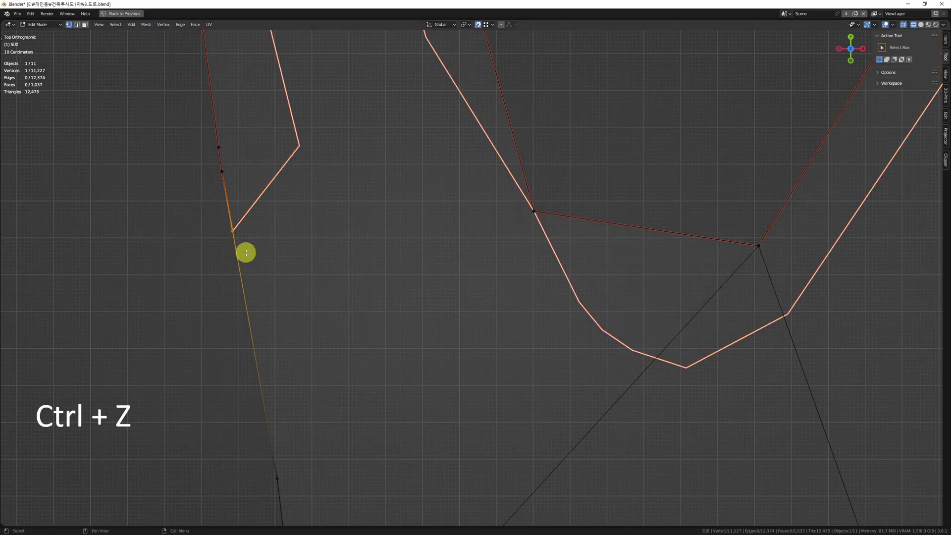
Step: Dissolve the added vertex on the 도로 edge, leave Edit Mode and deselect all objects
key(BackSpace)
scroll(416, 187, down, 10)
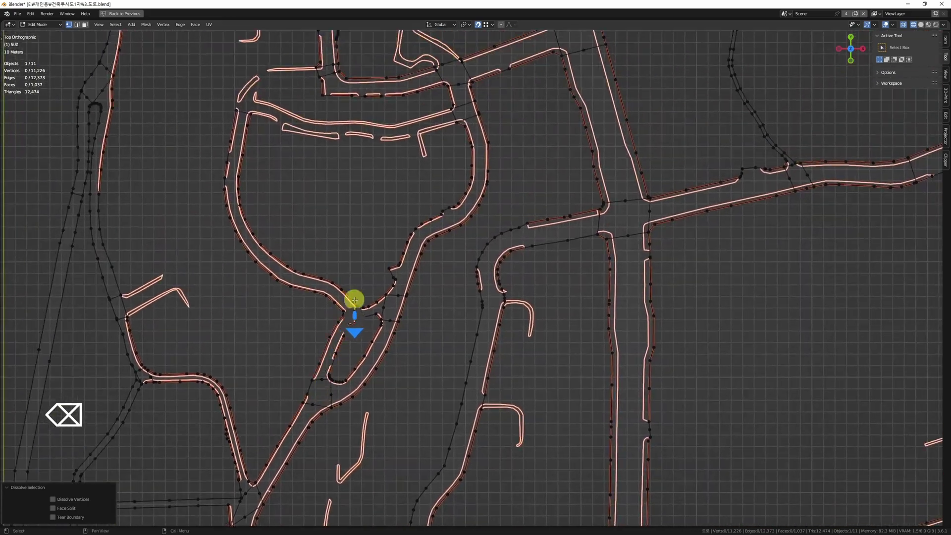
scroll(315, 339, down, 3)
scroll(403, 212, up, 1)
shift+middle_drag(403, 212, 306, 357)
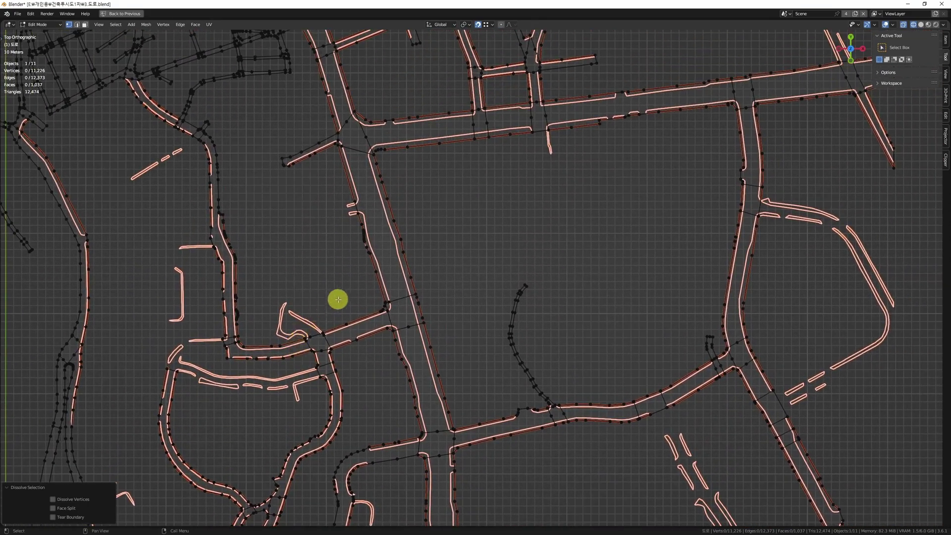
key(Tab)
scroll(493, 198, up, 5)
scroll(315, 314, down, 6)
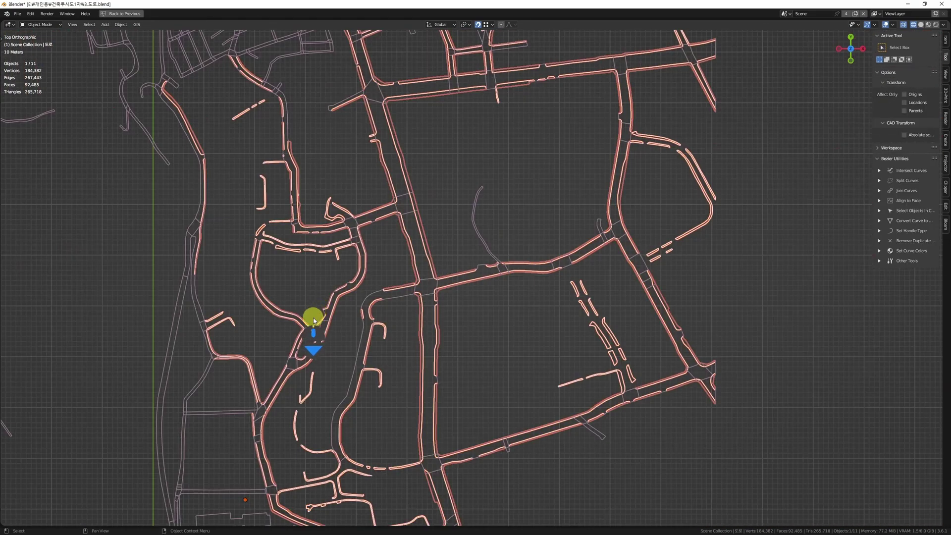
scroll(333, 308, up, 3)
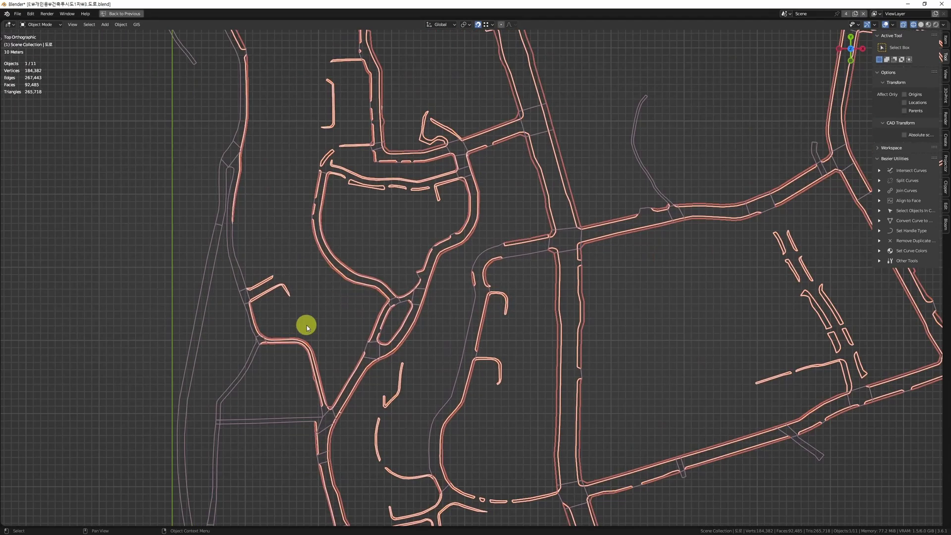
click(390, 312)
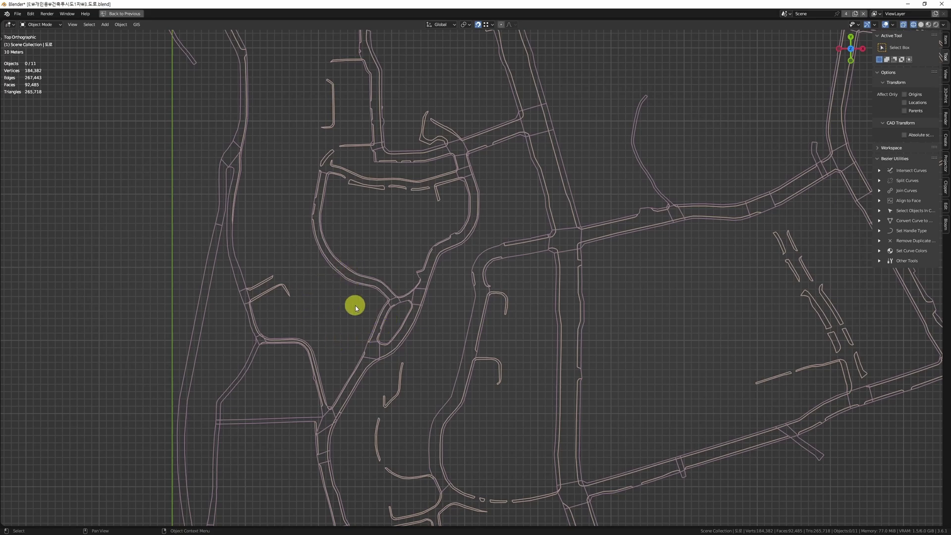
Step: Select the 인도 sidewalk outlines object over the road network and delete it from the scene
scroll(447, 105, up, 2)
drag(461, 87, 418, 131)
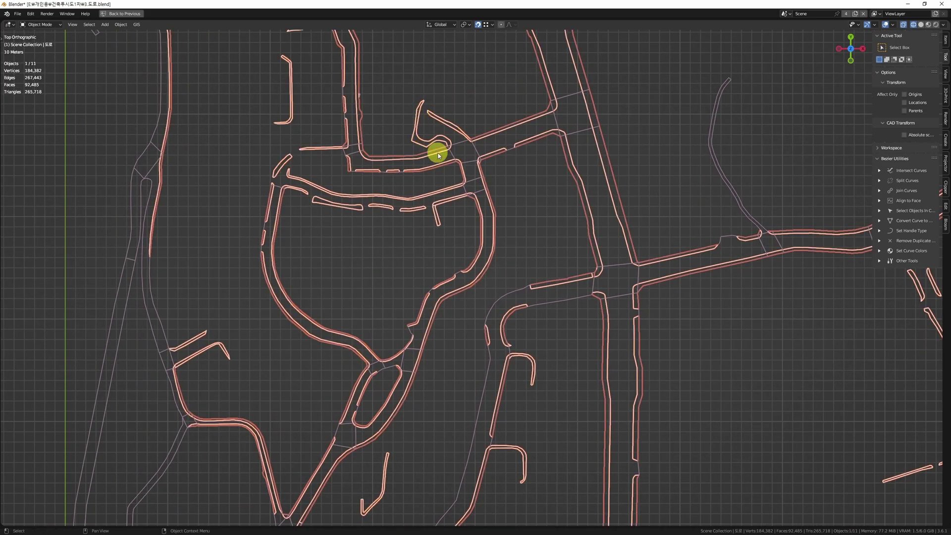
key(Delete)
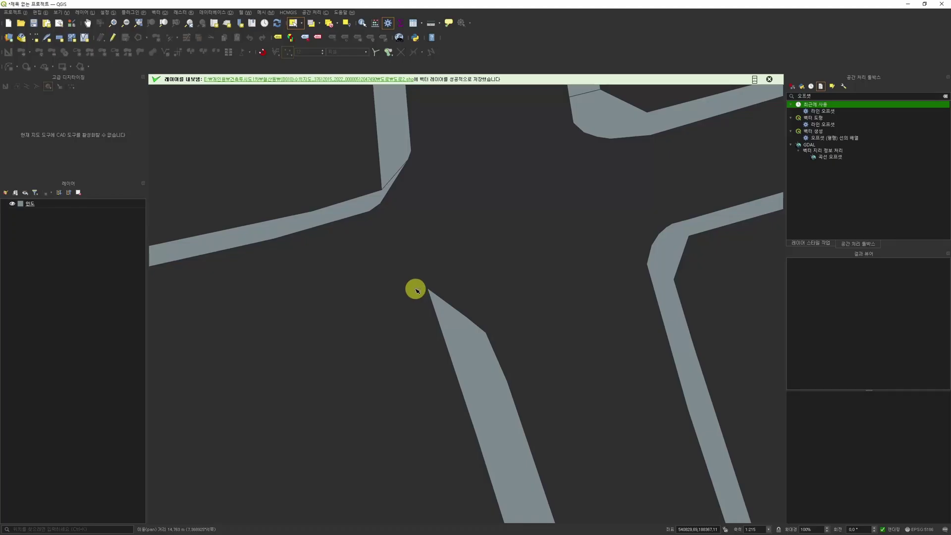
Step: Switch to QGIS and examine the shapes of the 인도 layer's polygons around the road intersection
scroll(426, 299, down, 5)
middle_drag(418, 269, 405, 250)
scroll(428, 292, down, 2)
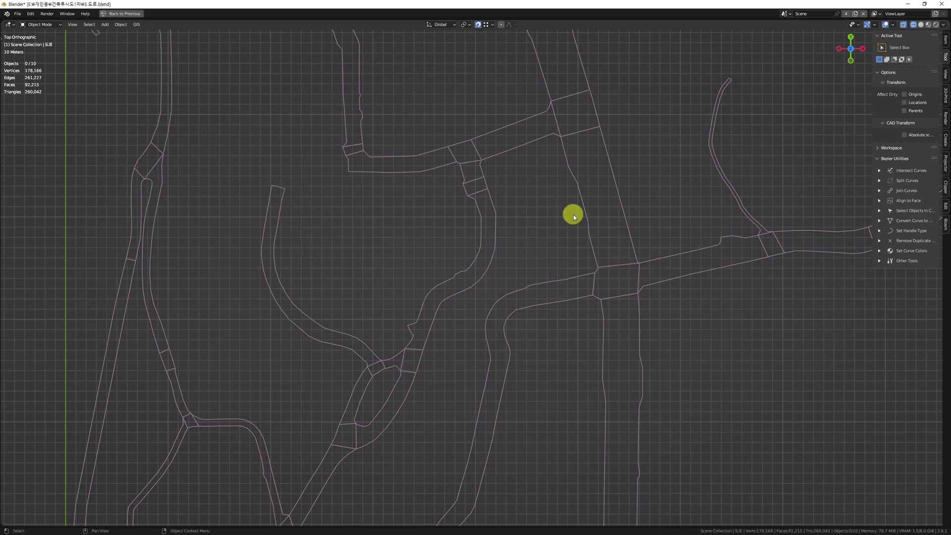
Step: Return to Blender, select all faces of the 도로 mesh in Edit Mode, and go back to Object Mode
key(Tab)
key(3)
key(ctrl+a)
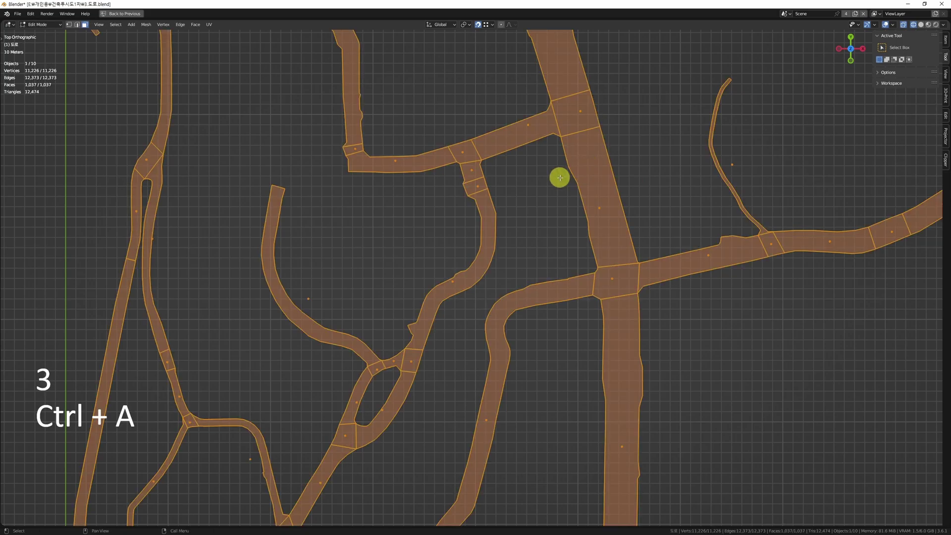
key(Tab)
key(3)
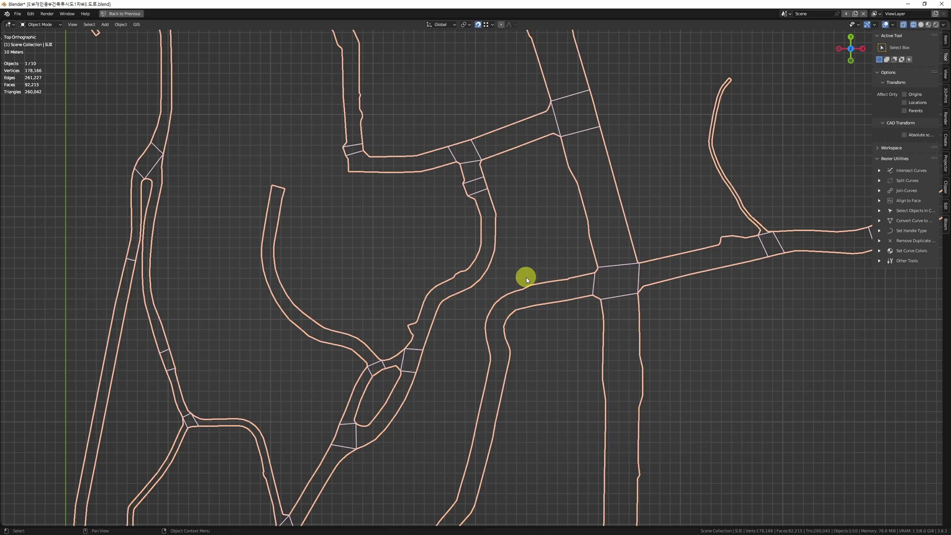
scroll(526, 277, down, 8)
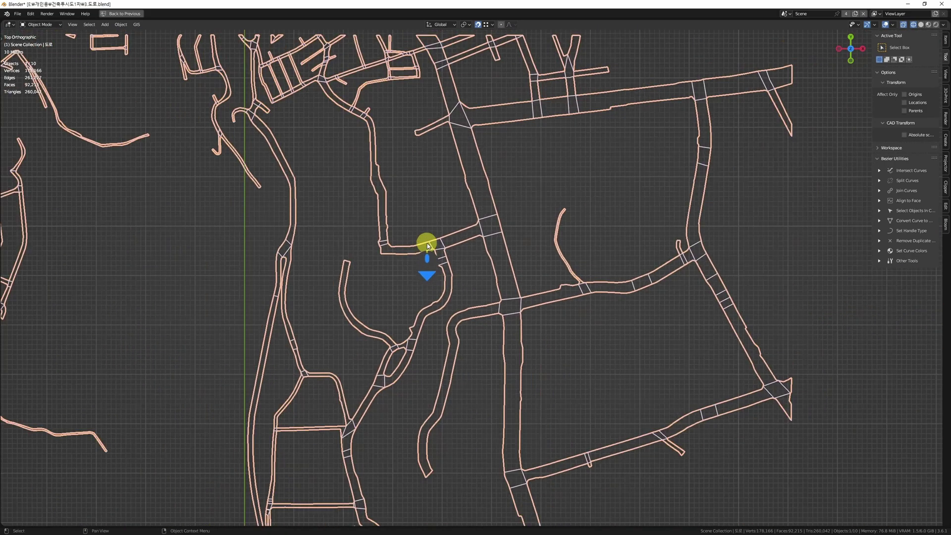
scroll(452, 234, up, 5)
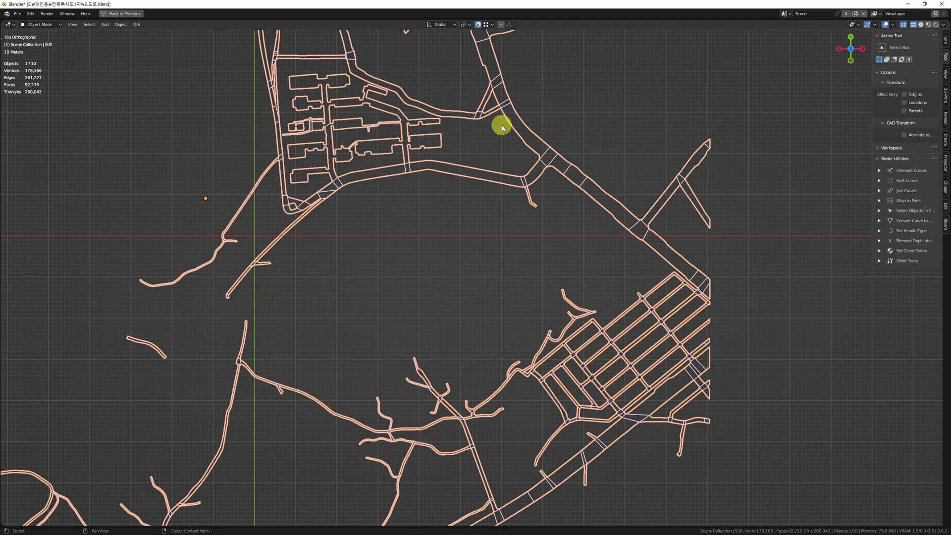
scroll(448, 148, up, 3)
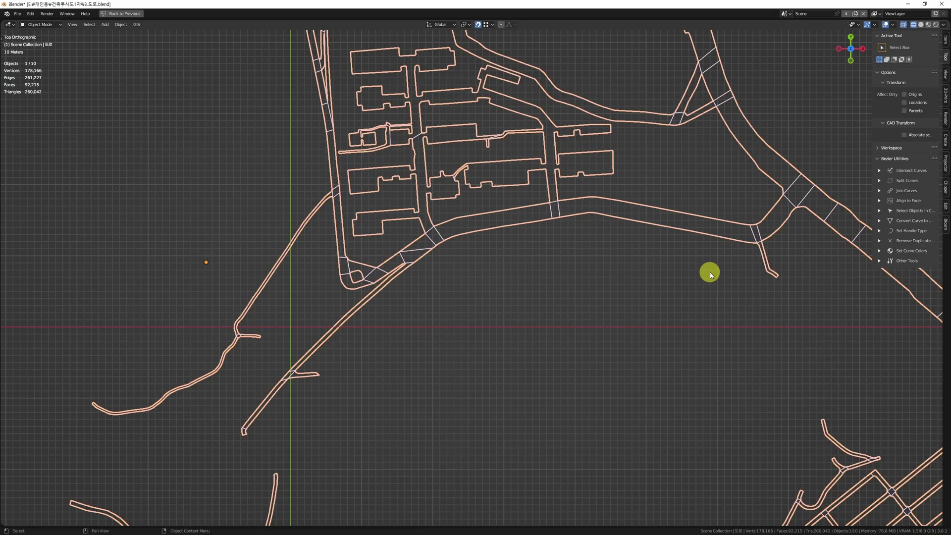
scroll(483, 206, up, 5)
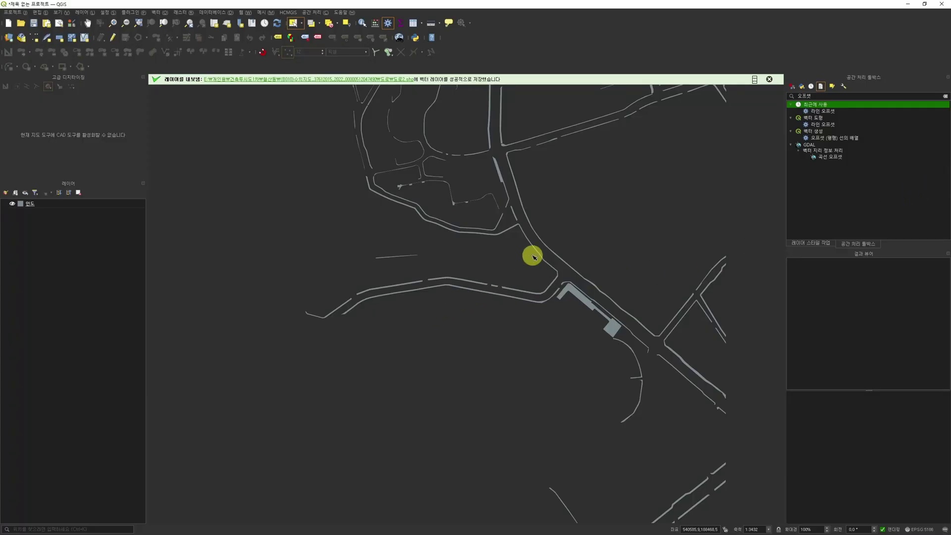
Step: Switch to QGIS and examine the seam between adjoining sidewalk polygons in the 인도 layer, selecting and deselecting one polygon
middle_drag(513, 209, 474, 258)
scroll(453, 211, up, 3)
middle_drag(484, 225, 554, 183)
scroll(531, 187, down, 7)
middle_drag(484, 206, 458, 270)
scroll(458, 268, up, 10)
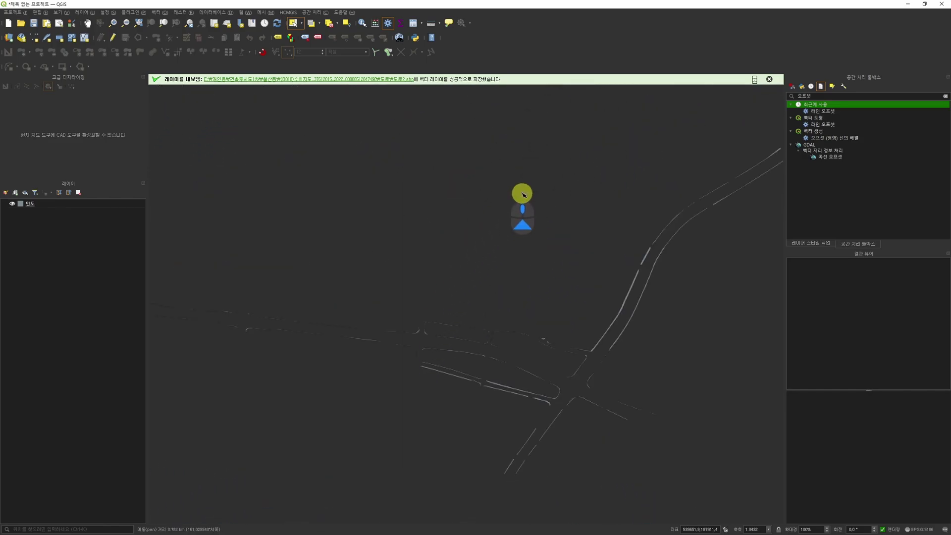
click(543, 272)
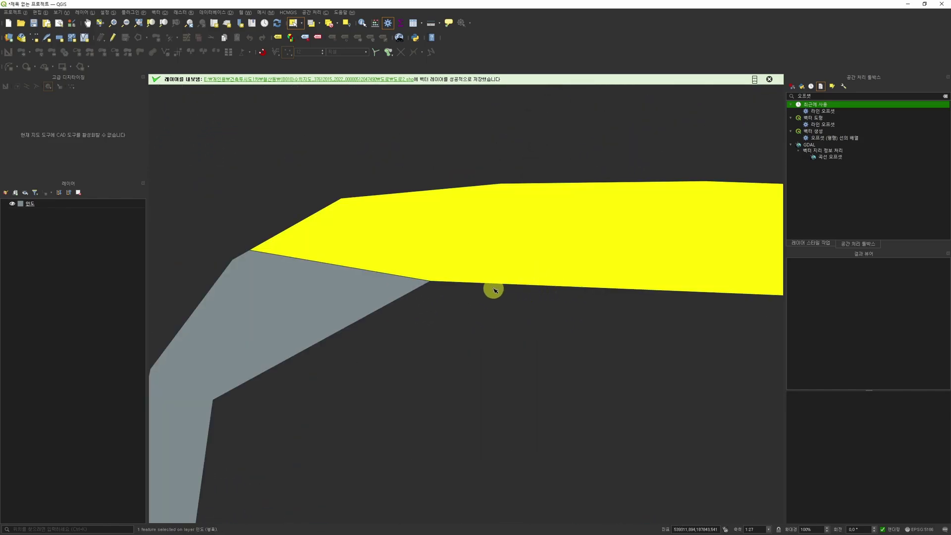
click(531, 317)
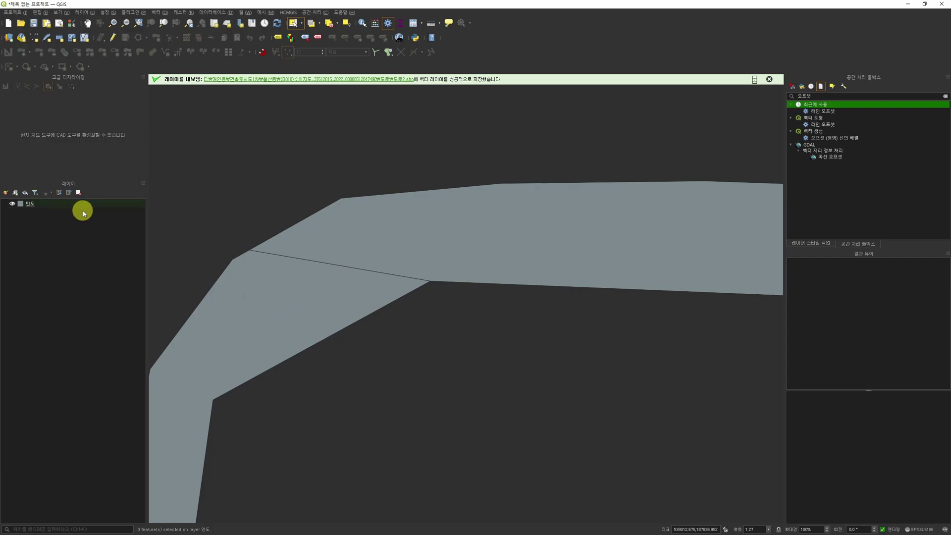
Step: Set up a Buffer of the 인도 layer with a distance of 1 meter and 16 segments
click(158, 12)
mouse_move(191, 23)
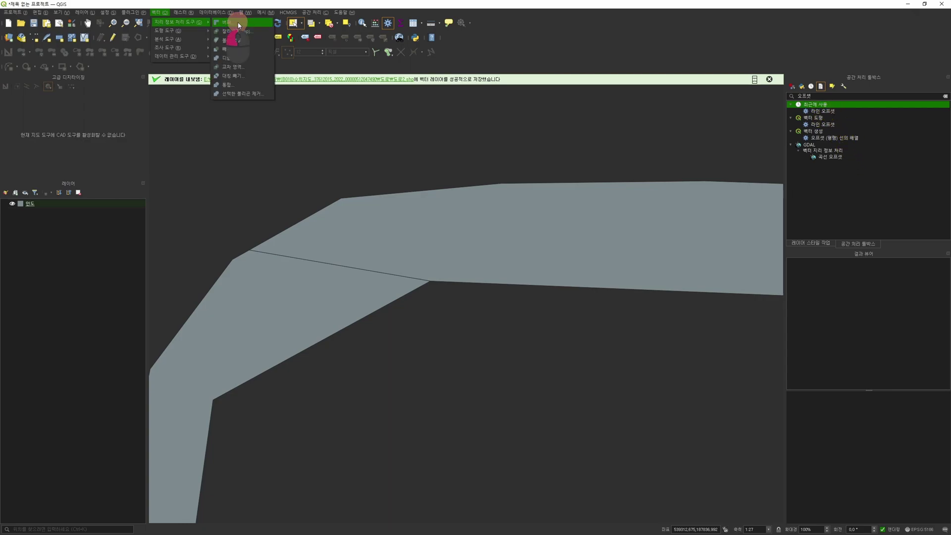
click(238, 22)
drag(667, 105, 624, 108)
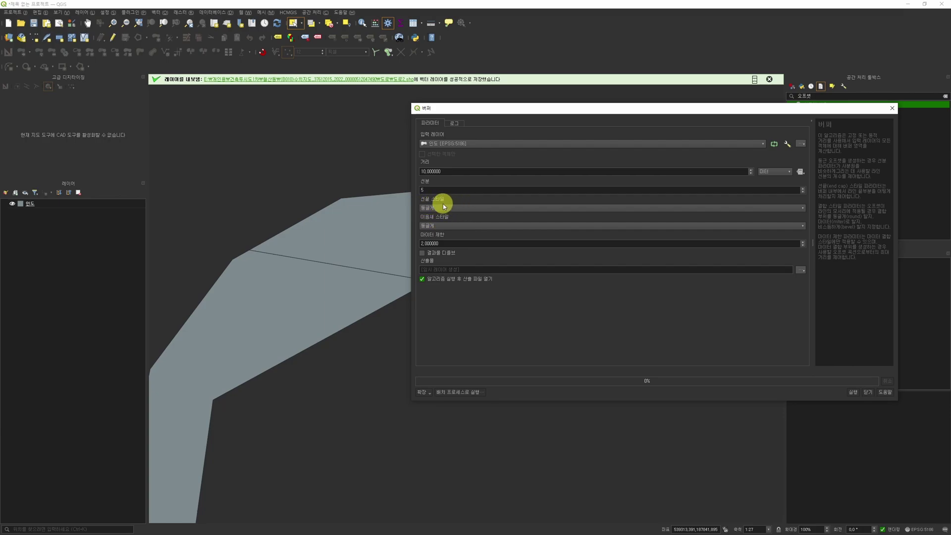
key(ctrl+a)
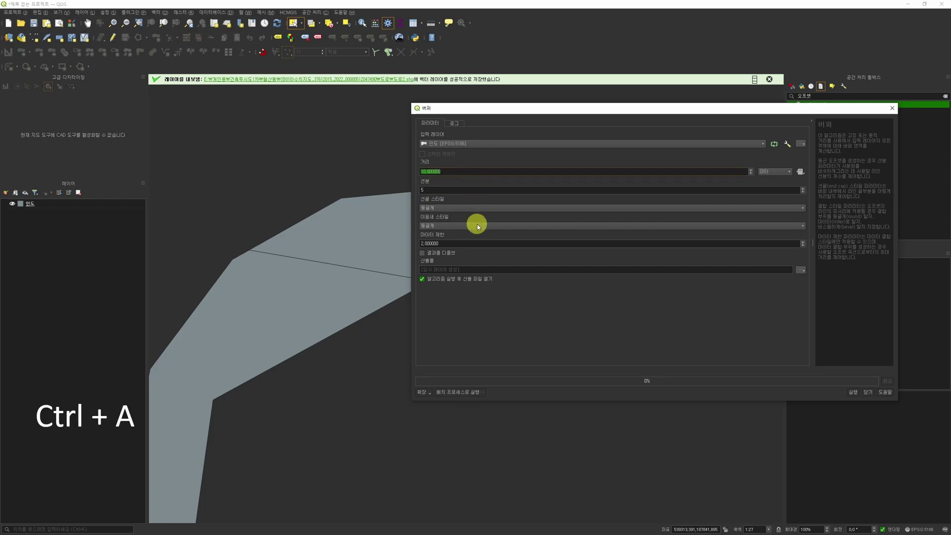
text(1)
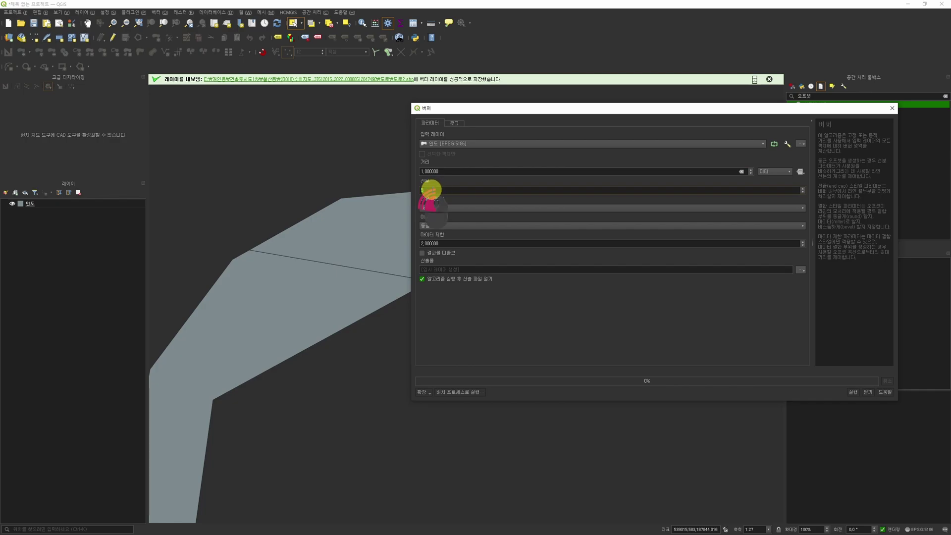
text(6)
drag(605, 110, 655, 102)
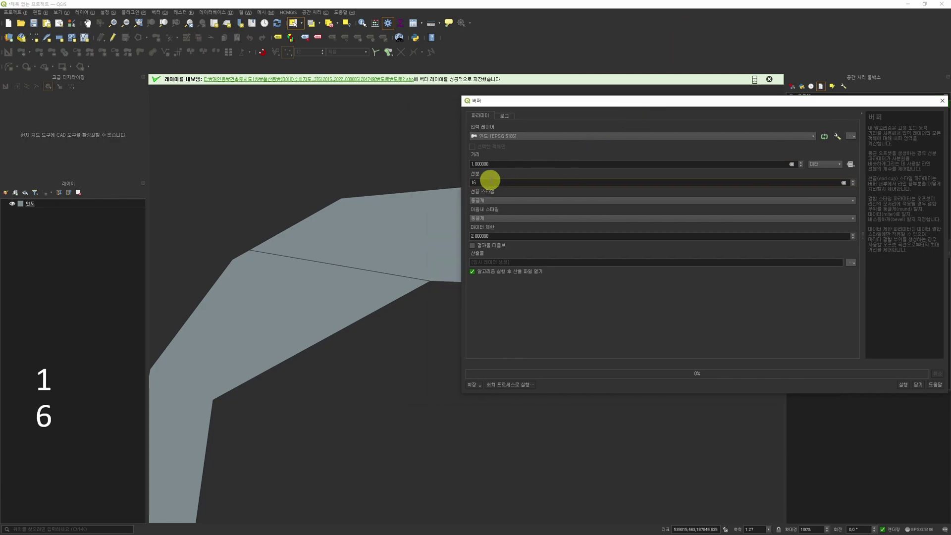
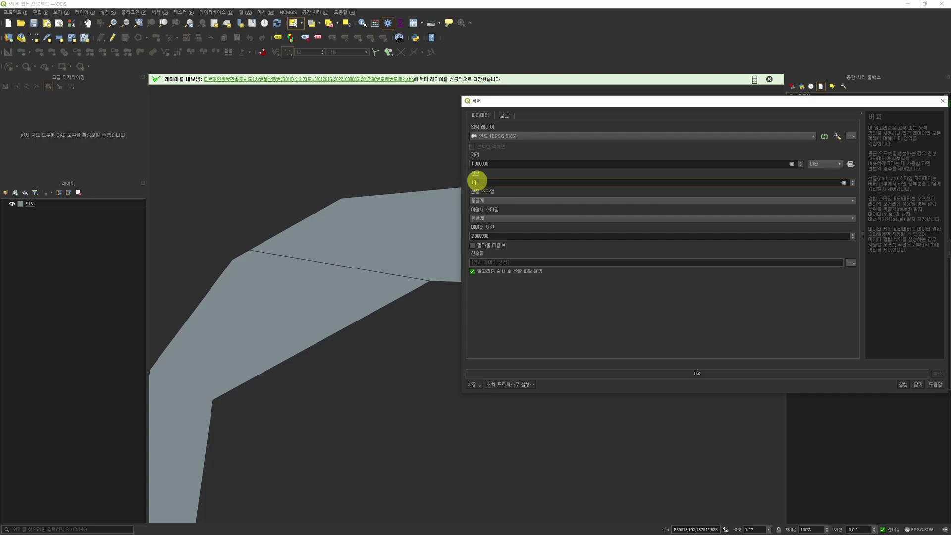
Step: Run the buffer, check how its output polygons overlap, and remove the temporary output layer
click(904, 386)
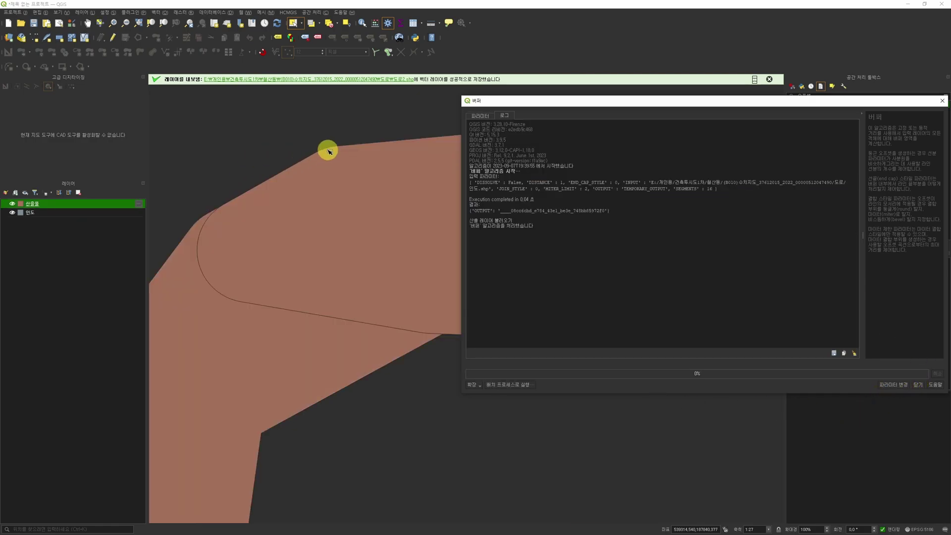
drag(742, 101, 950, 79)
click(268, 351)
click(438, 231)
click(277, 345)
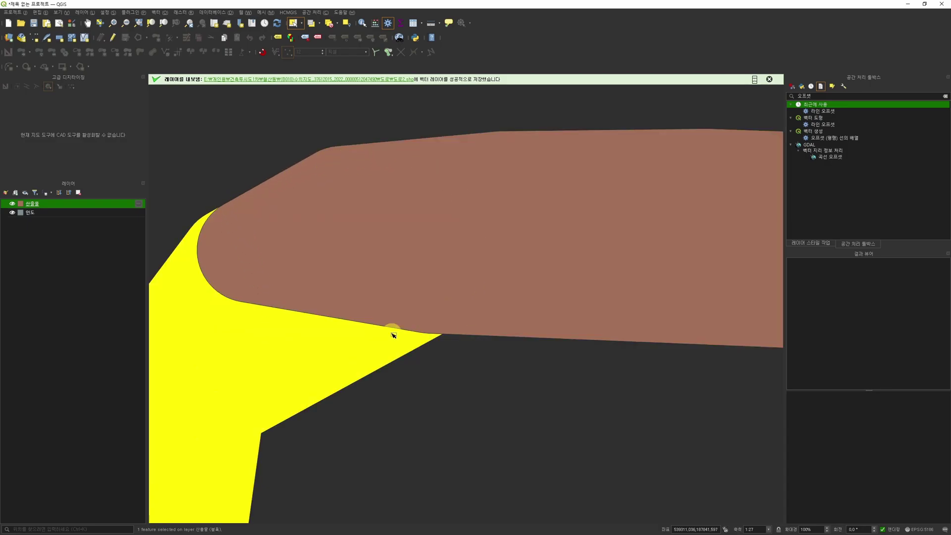
middle_drag(378, 298, 431, 258)
key(ctrl+d)
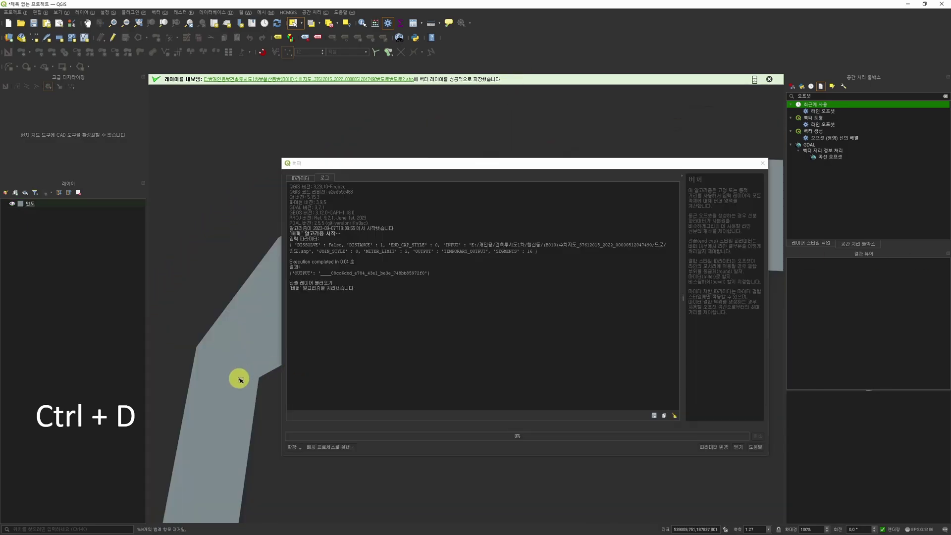
Step: Rerun the Buffer on the 인도 layer with the bevel join style and a distance of 0.01 meters
drag(459, 163, 632, 117)
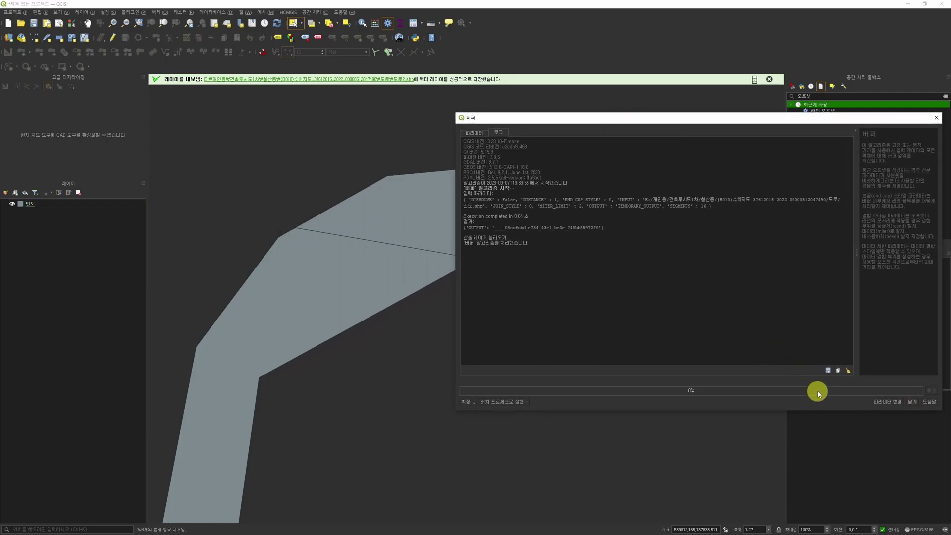
click(879, 400)
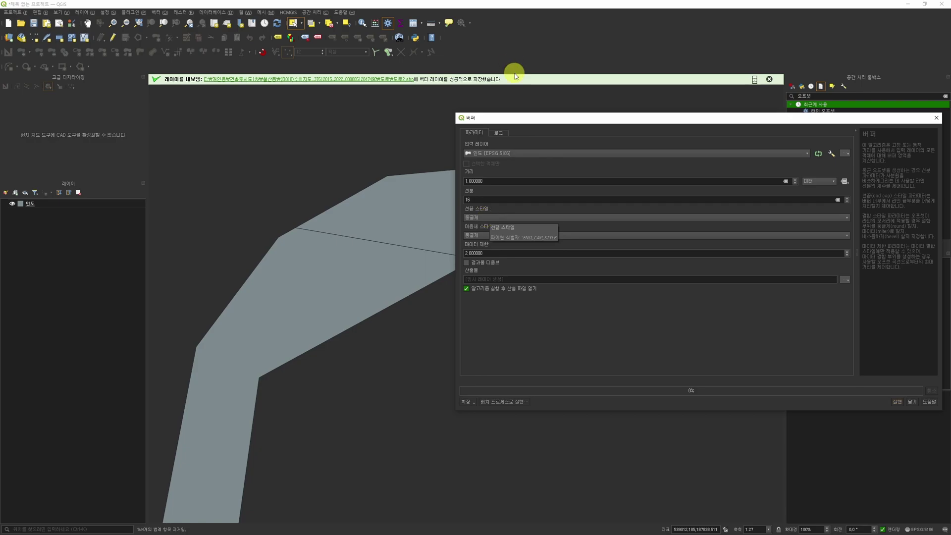
click(510, 235)
click(512, 254)
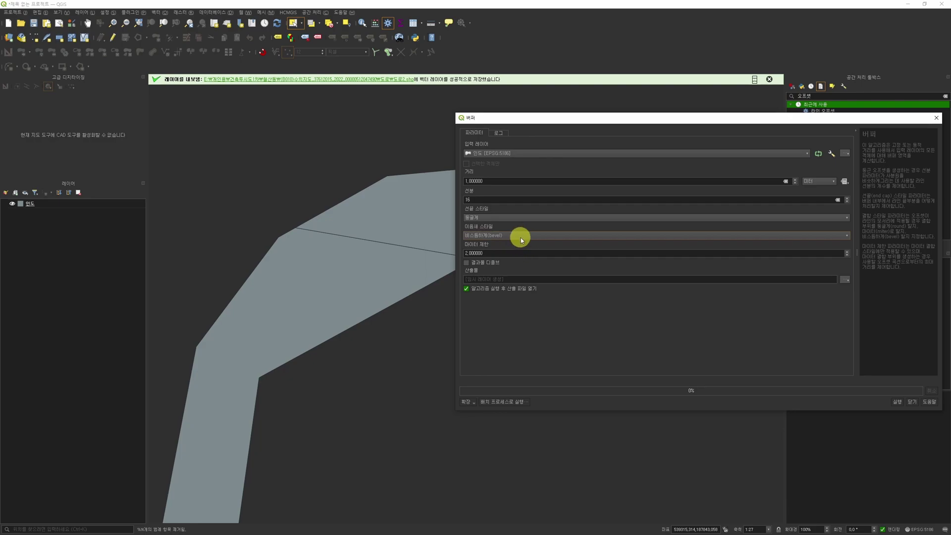
click(486, 180)
key(ctrl+a)
text(0.01)
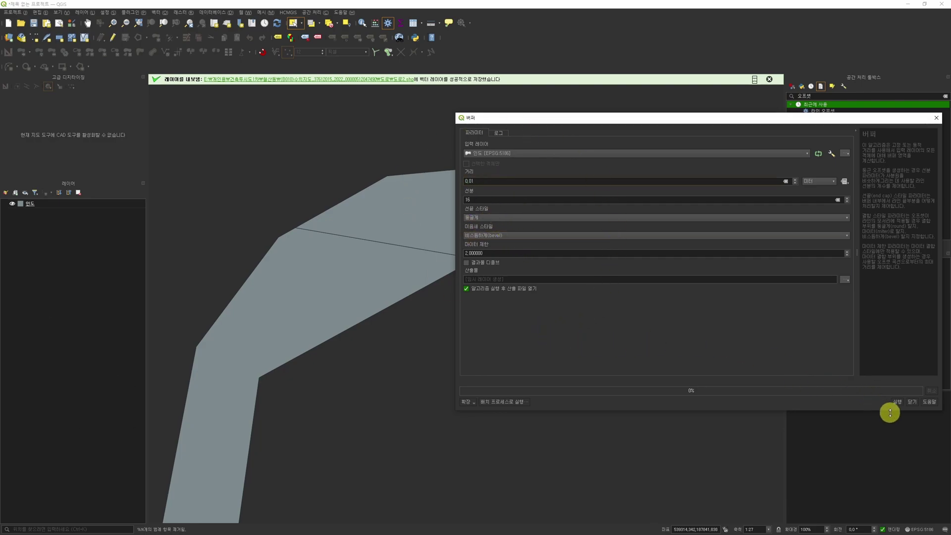
click(898, 401)
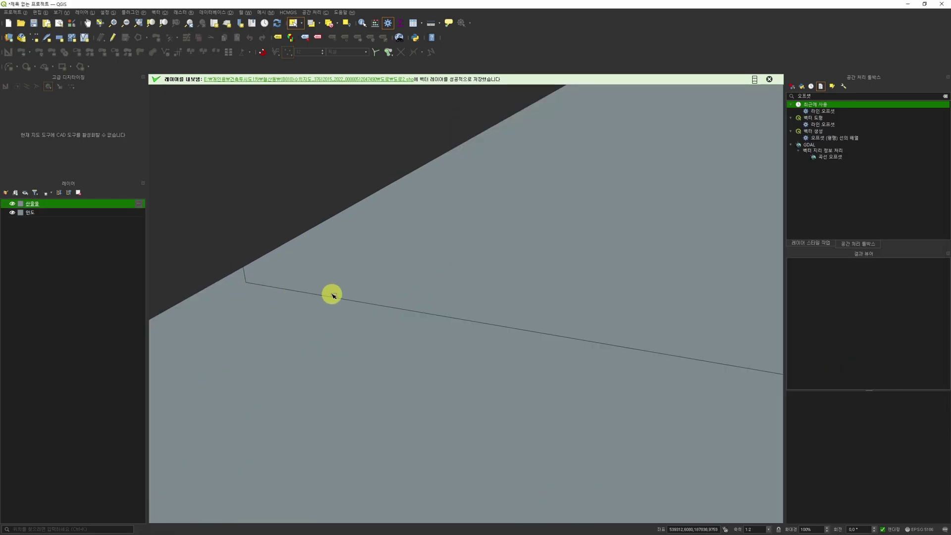
Step: Examine the seam between adjoining polygons in the new buffer output, selecting and deselecting one polygon
scroll(430, 341, down, 3)
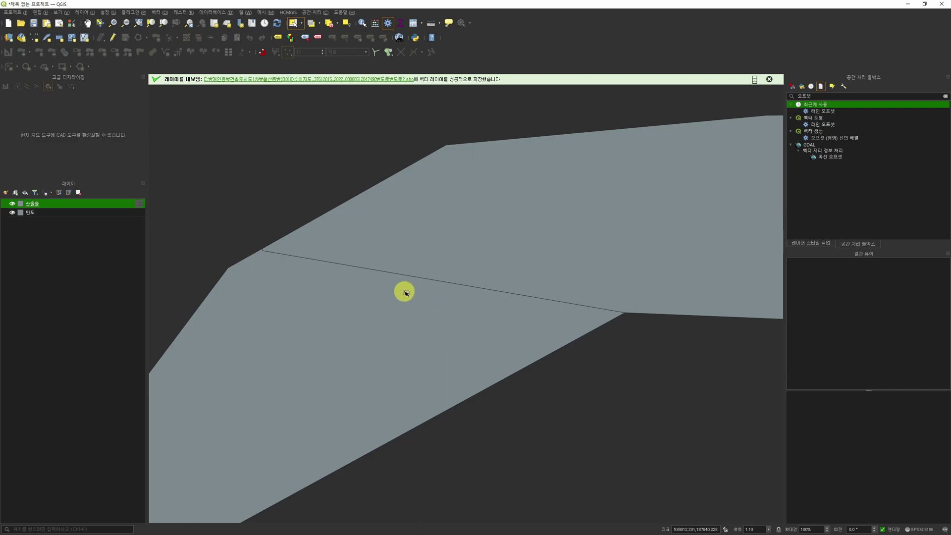
click(382, 320)
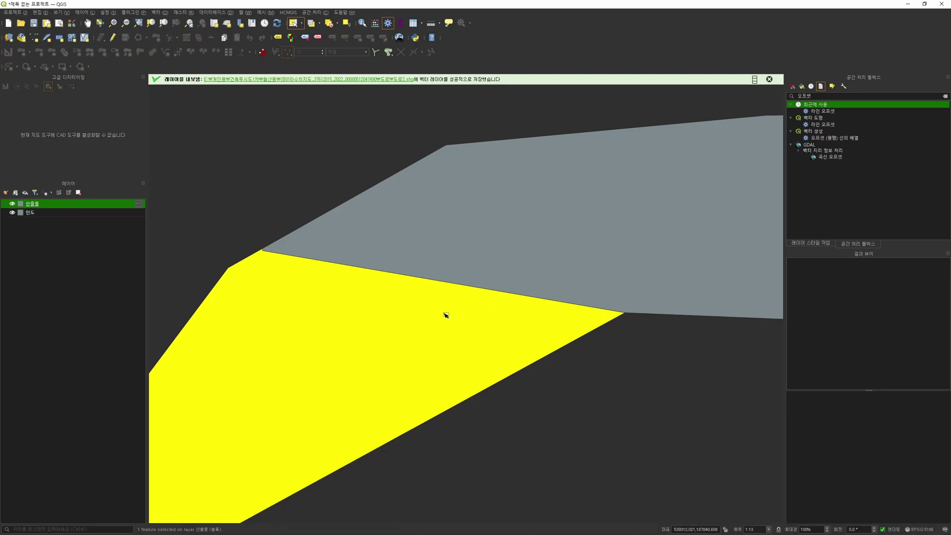
scroll(477, 278, down, 2)
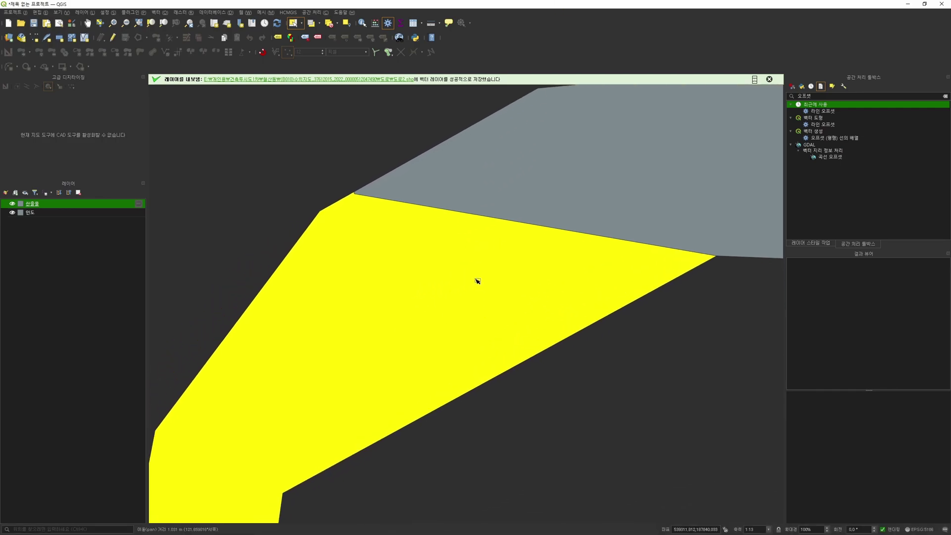
click(532, 377)
scroll(515, 337, down, 5)
scroll(477, 324, up, 4)
scroll(389, 317, down, 1)
middle_drag(370, 314, 501, 298)
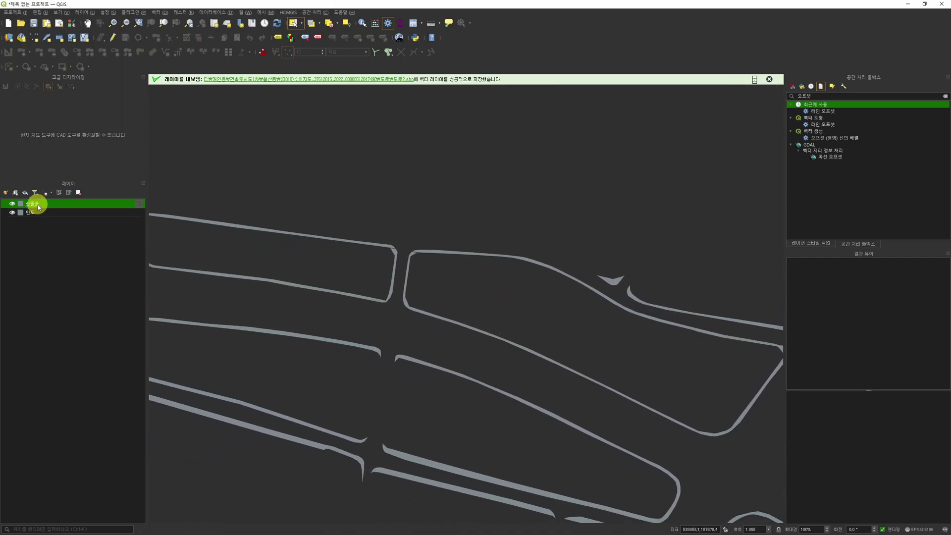
Step: Dissolve the buffered 산출물 layer into a new temporary layer with the default options
click(160, 11)
mouse_move(175, 23)
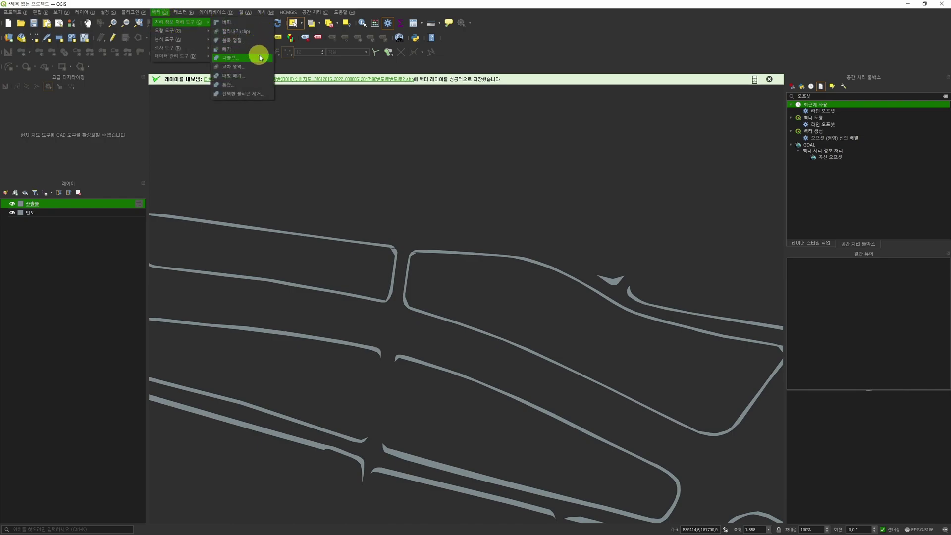
click(229, 58)
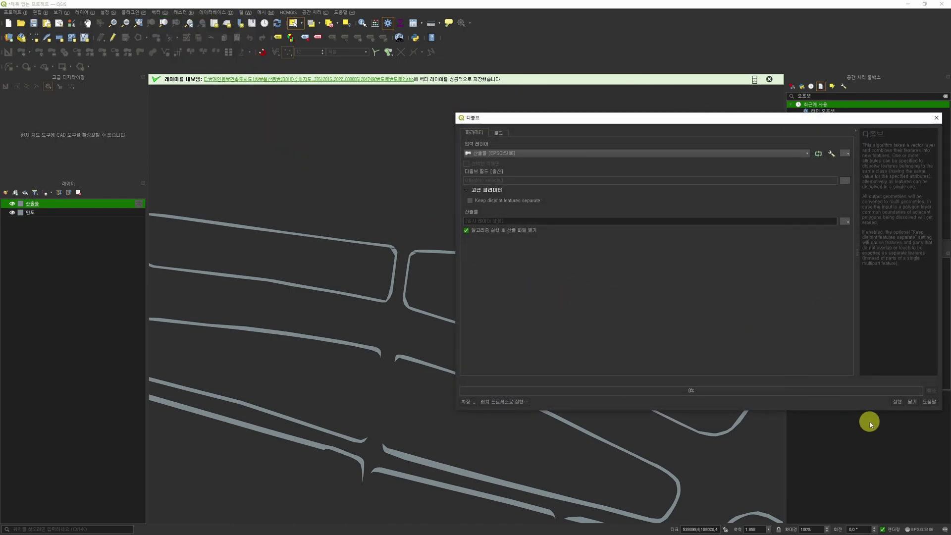
click(896, 401)
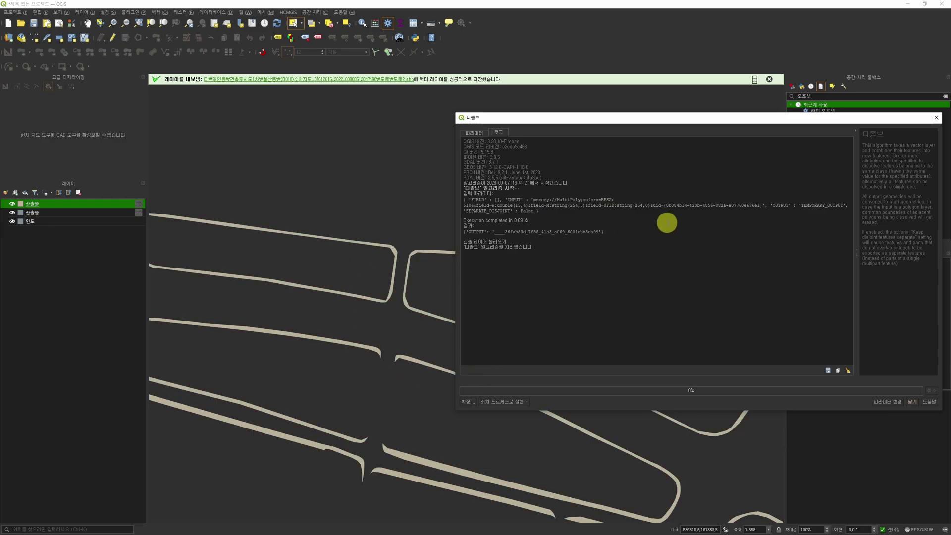
click(912, 401)
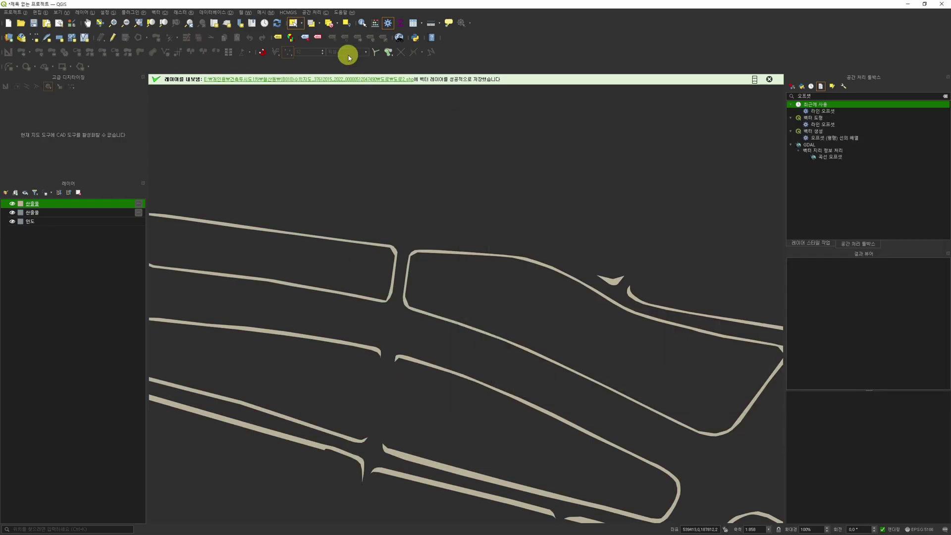
Step: Select the dissolved sidewalk feature and examine its extent and merged corners across the map
click(466, 255)
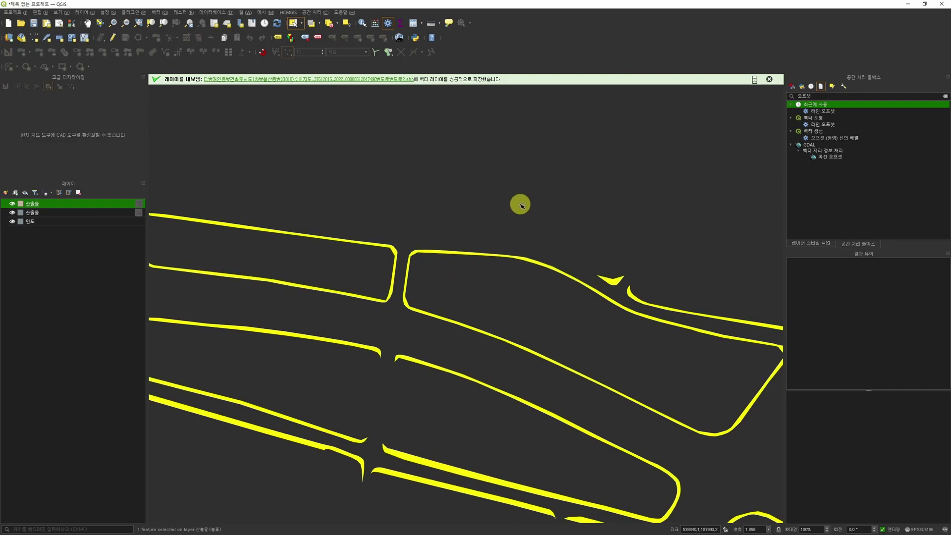
scroll(394, 309, down, 3)
middle_drag(497, 144, 314, 361)
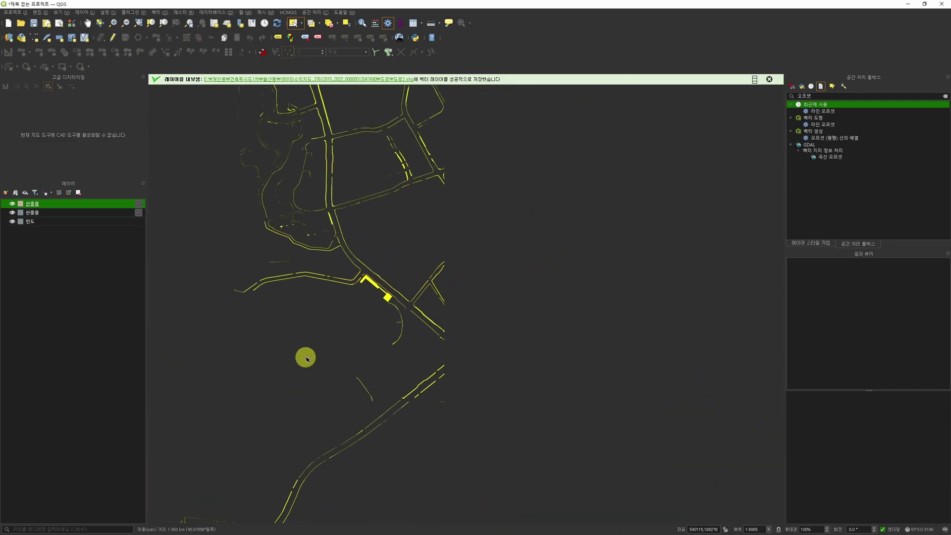
scroll(553, 290, up, 3)
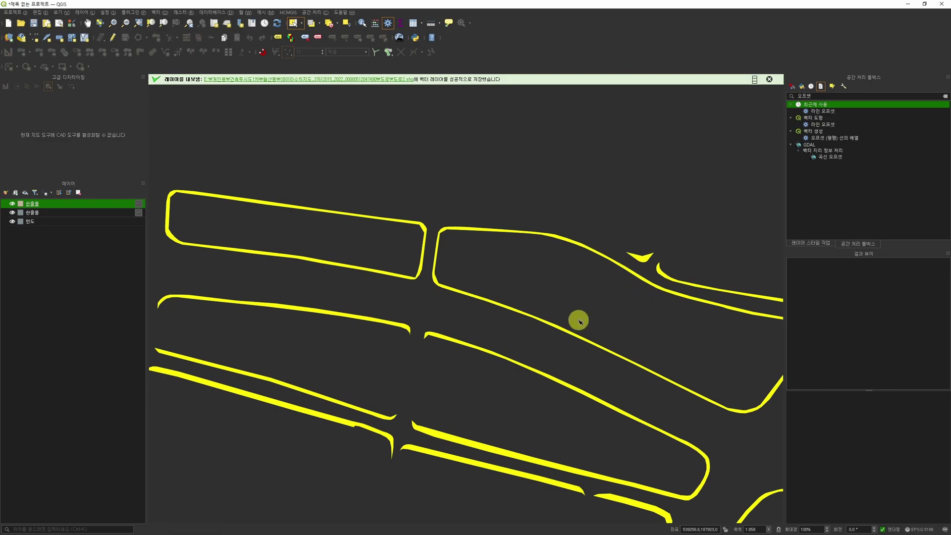
middle_drag(548, 198, 428, 266)
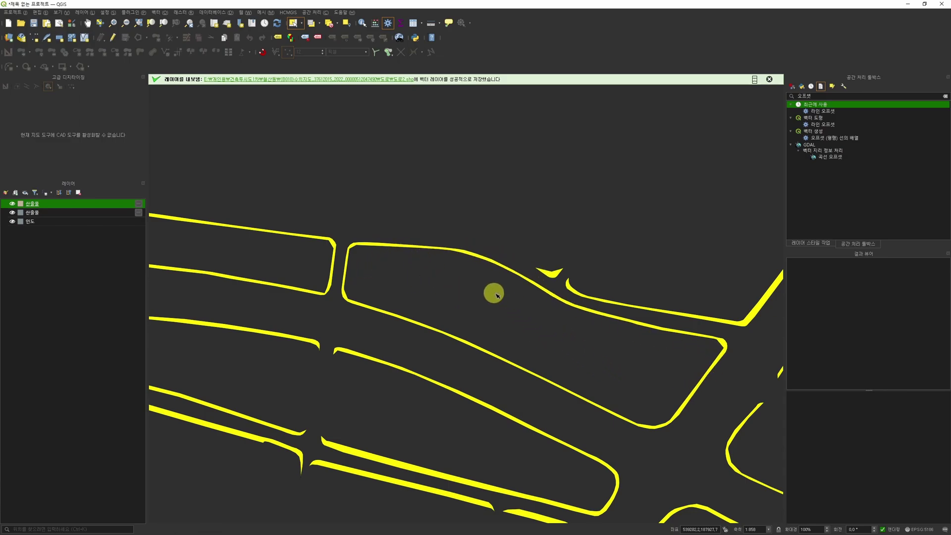
scroll(485, 305, up, 2)
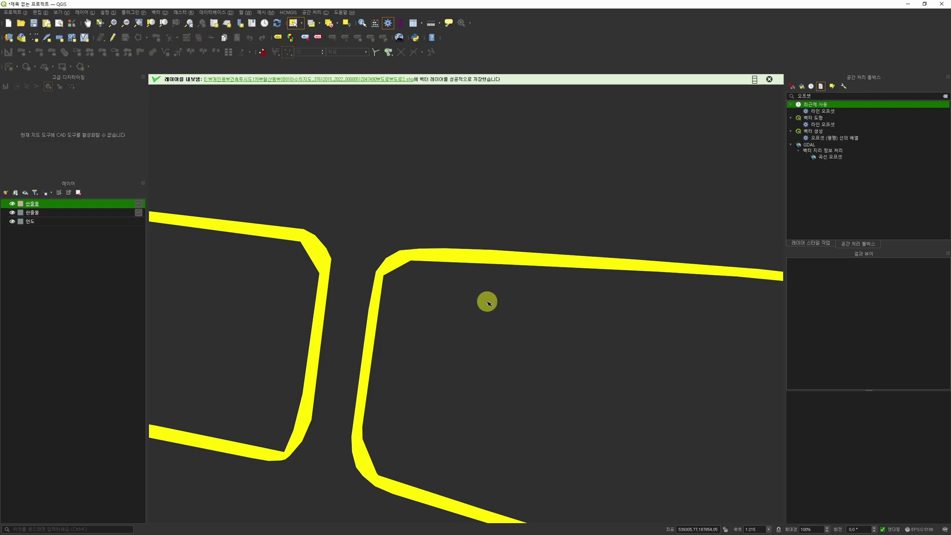
Step: Find the 테셀레이트 algorithm in the toolbox and run it on the dissolved 산출물 layer into a temporary output
double_click(816, 95)
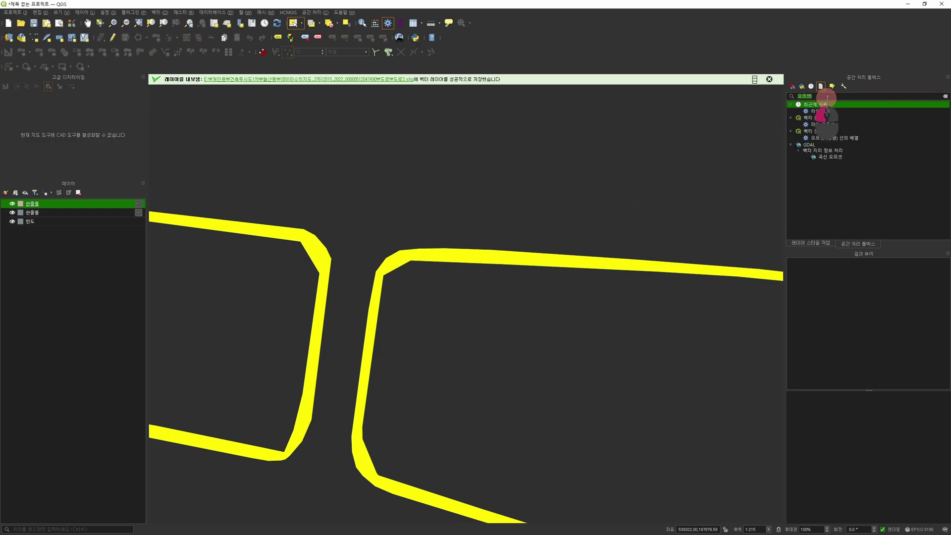
text(테셀레이트)
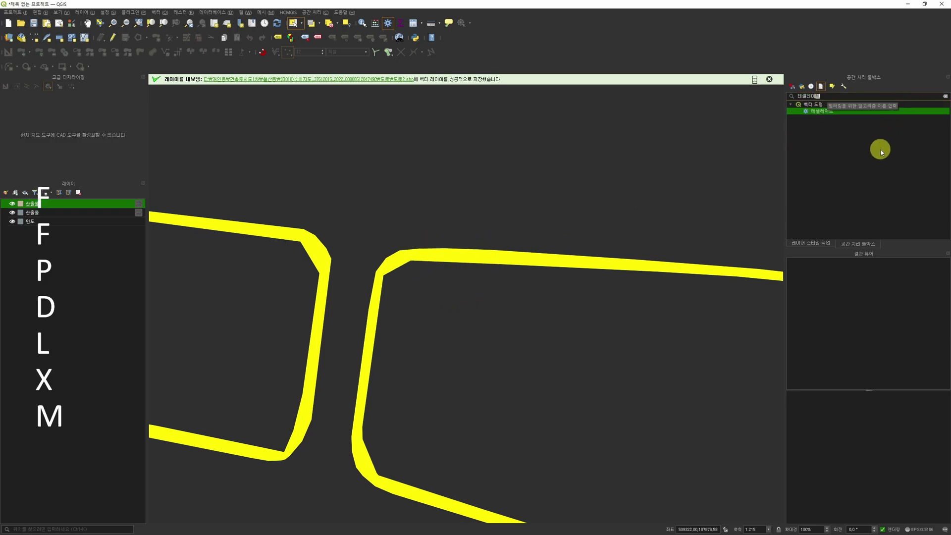
double_click(827, 112)
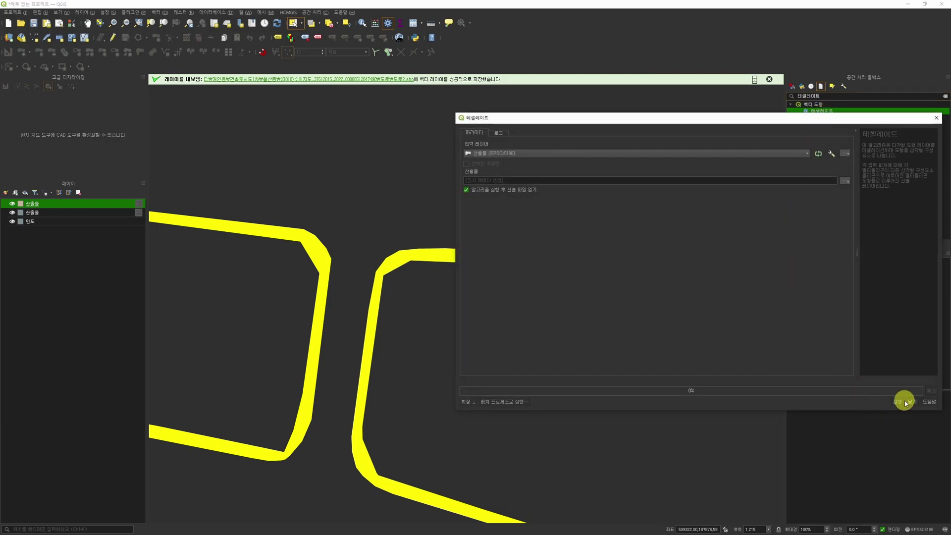
click(900, 402)
click(911, 401)
Step: Show the original 인도 layer above the tessellated output and examine the narrow buffer edge around the polygon corners
middle_drag(542, 287, 422, 134)
scroll(518, 240, down, 2)
middle_drag(526, 130, 510, 213)
scroll(554, 216, up, 1)
middle_drag(447, 222, 507, 240)
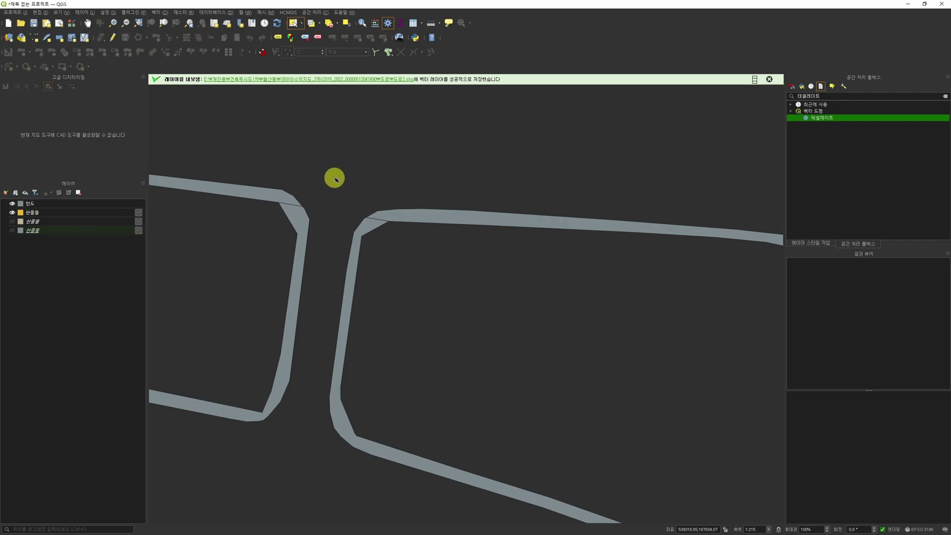
scroll(376, 225, up, 4)
middle_drag(376, 224, 307, 193)
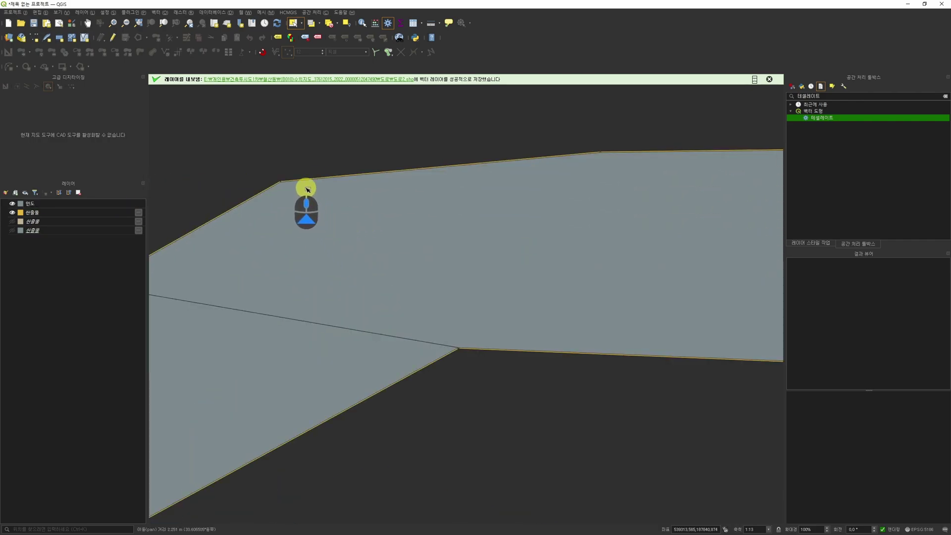
scroll(308, 193, up, 6)
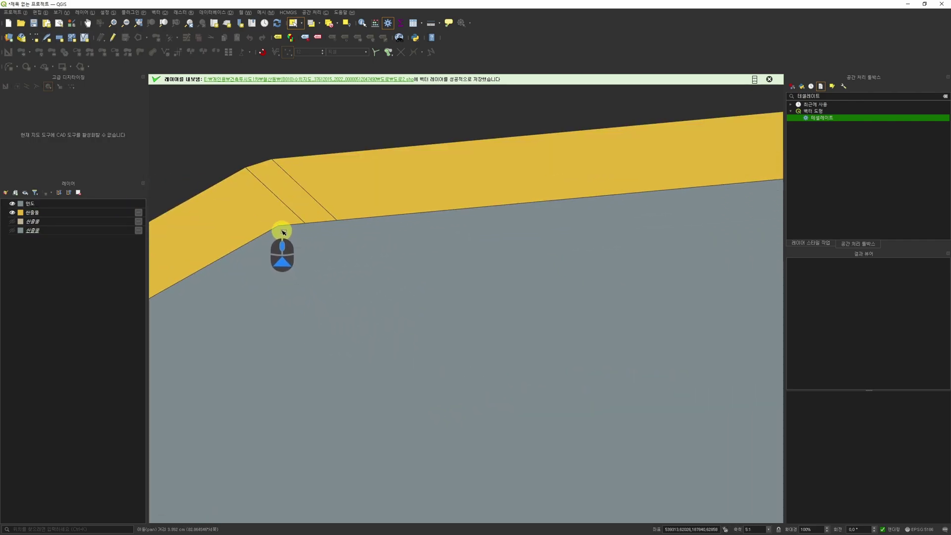
scroll(403, 212, down, 10)
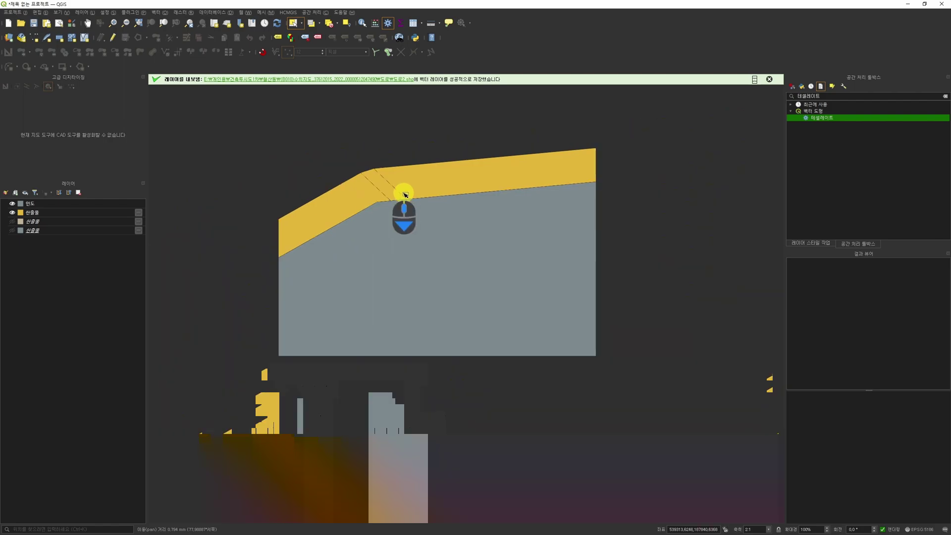
Step: Export the tessellated 산출물 layer's features as a shapefile
click(69, 215)
right_click(72, 217)
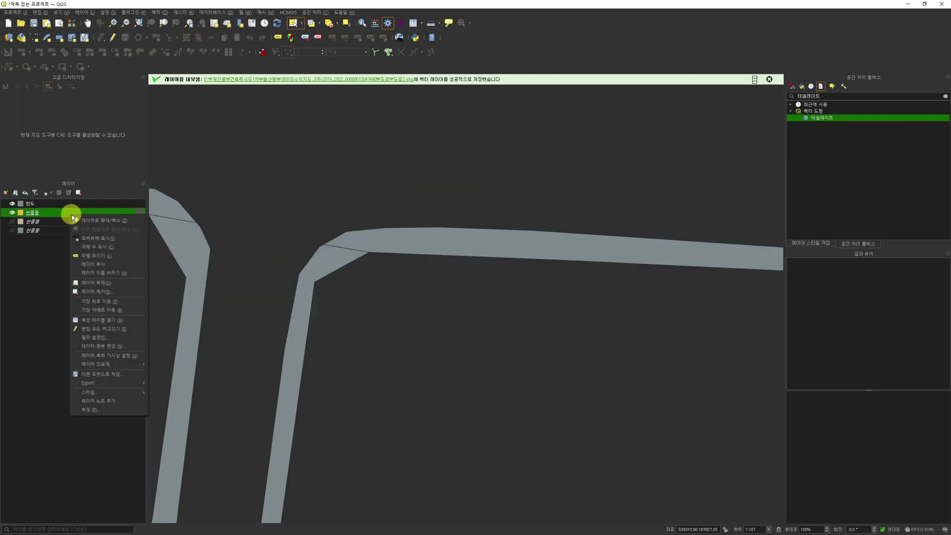
mouse_move(134, 383)
click(181, 384)
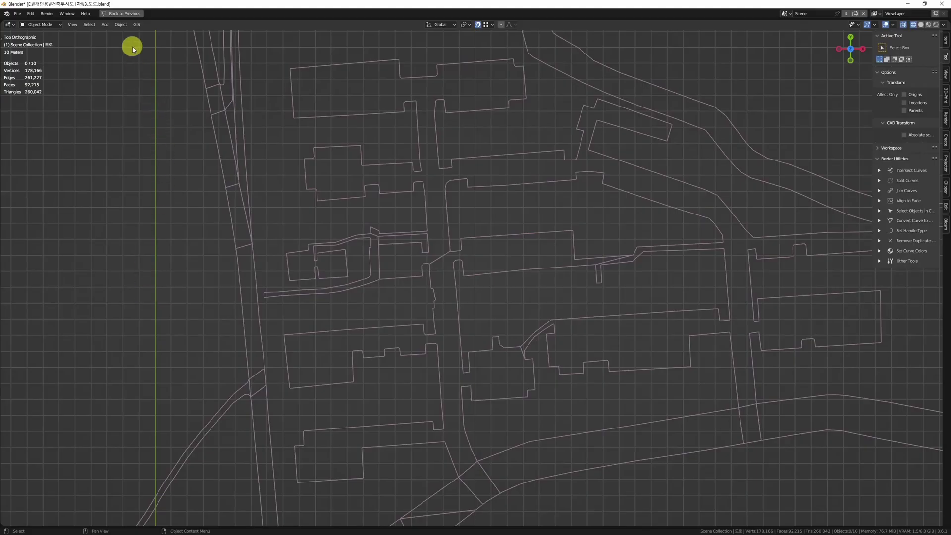
Step: Switch to Blender and import the exported sidewalk shapefile through the GIS add-on
click(137, 24)
mouse_move(168, 52)
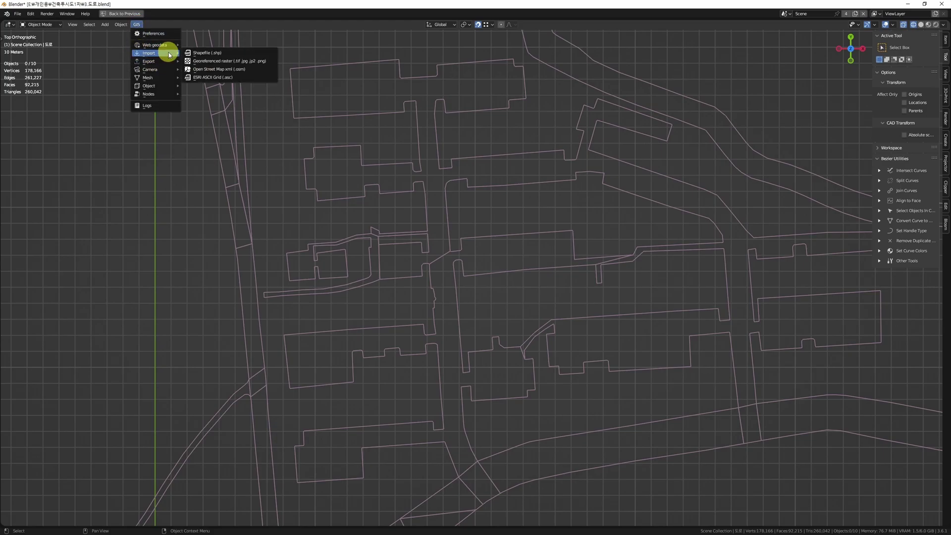
click(212, 51)
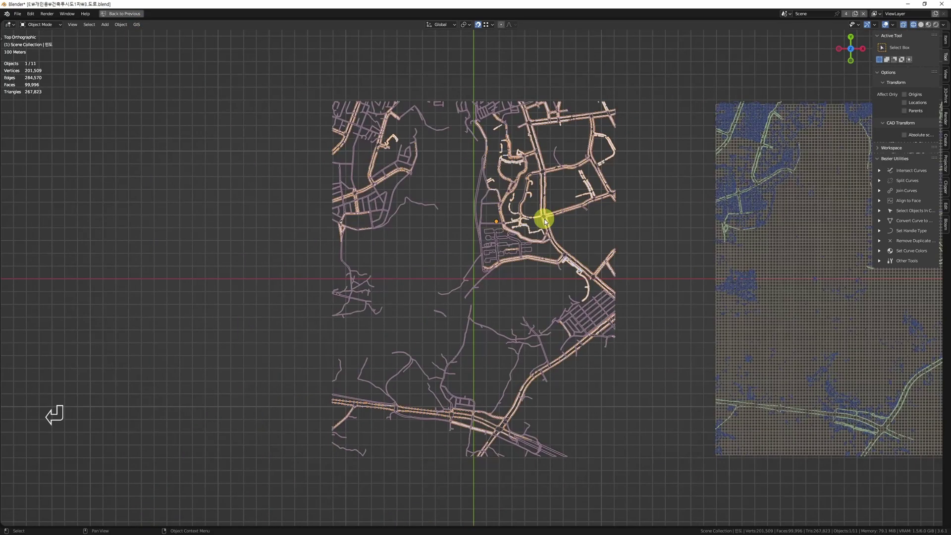
Step: Examine the imported sidewalk mesh's triangles along the curved roads and intersections, trying and undoing a move of the object
scroll(455, 206, up, 8)
scroll(455, 206, up, 15)
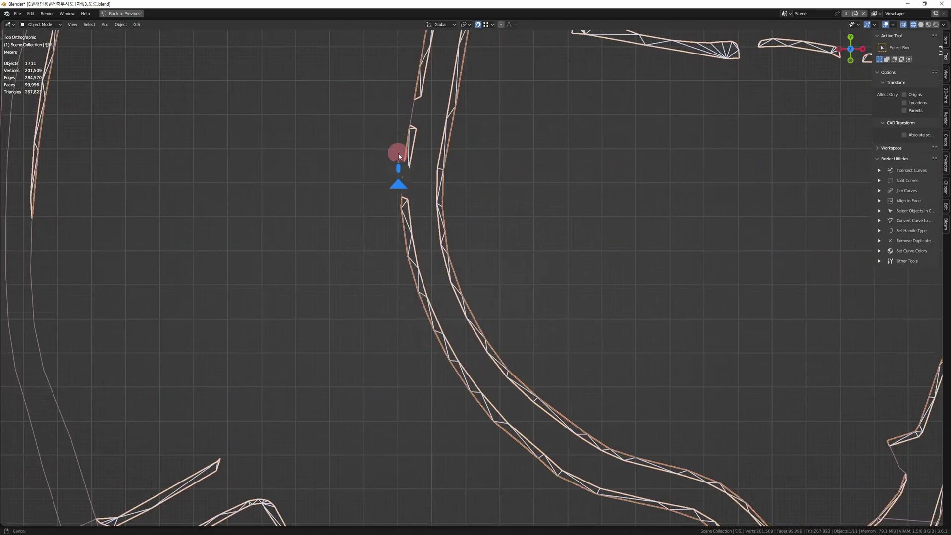
scroll(408, 76, down, 8)
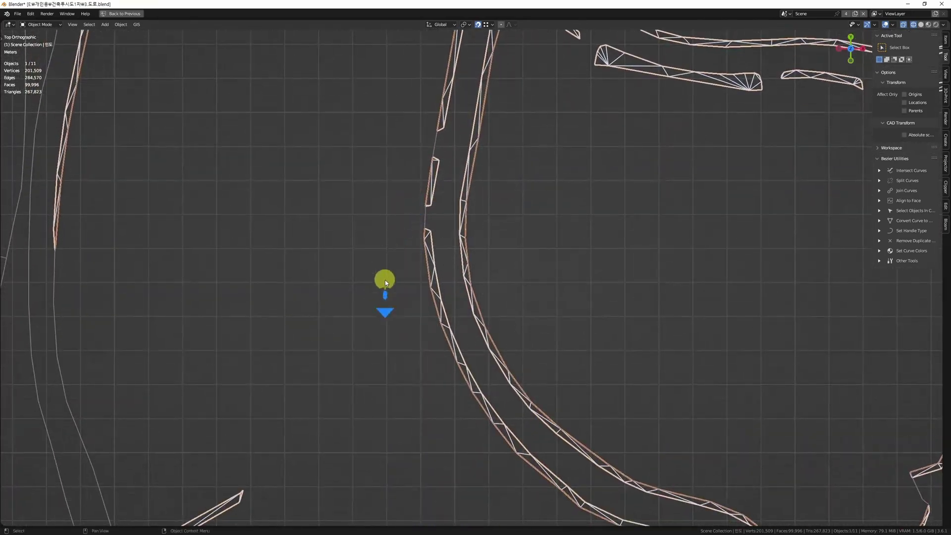
key(g)
key(ctrl+z)
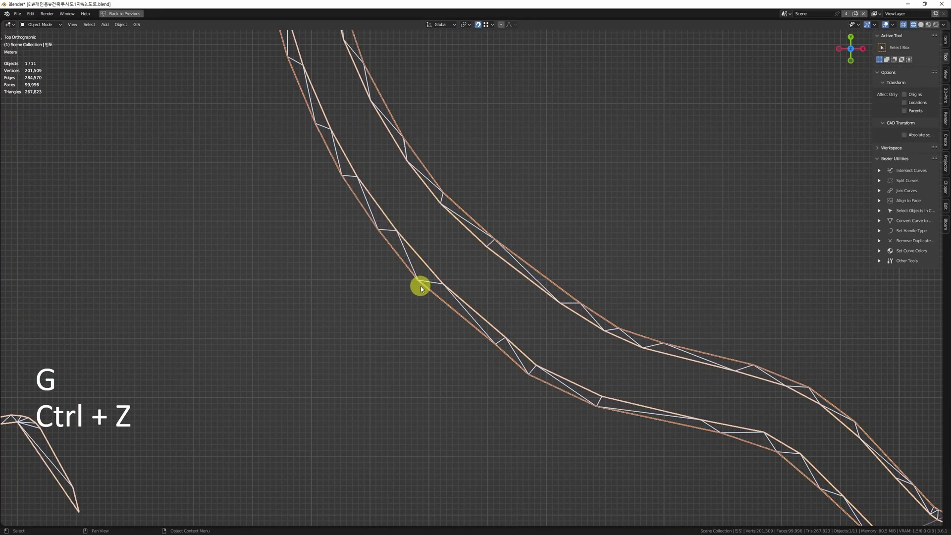
middle_drag(504, 347, 367, 272)
click(391, 382)
scroll(457, 206, down, 5)
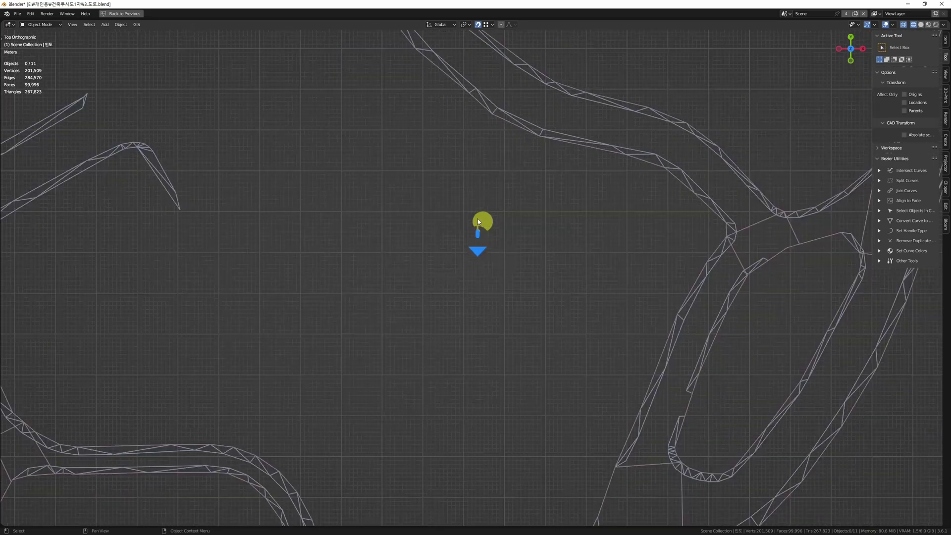
scroll(484, 297, up, 5)
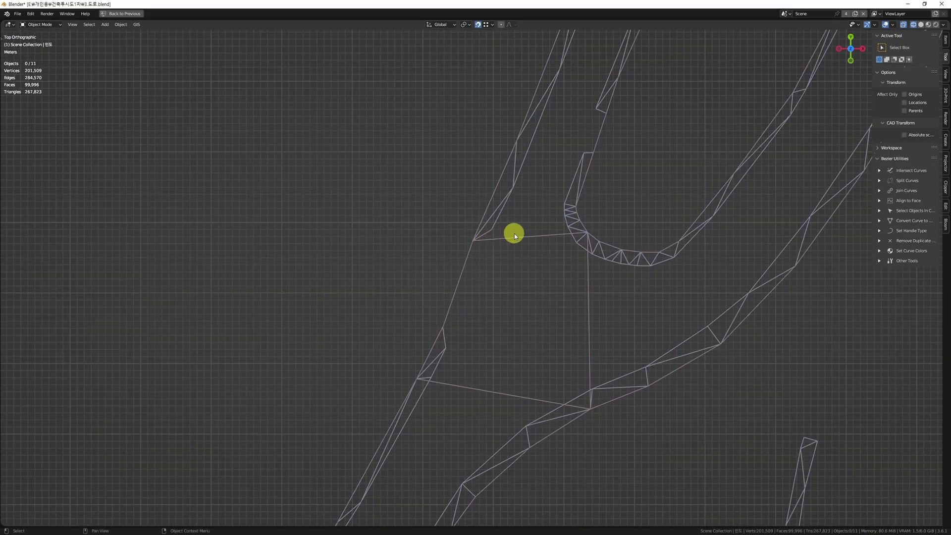
scroll(512, 229, up, 2)
Step: Select the 인도 sidewalk mesh and enter Edit Mode with face selection
click(523, 249)
shift+middle_drag(522, 249, 442, 361)
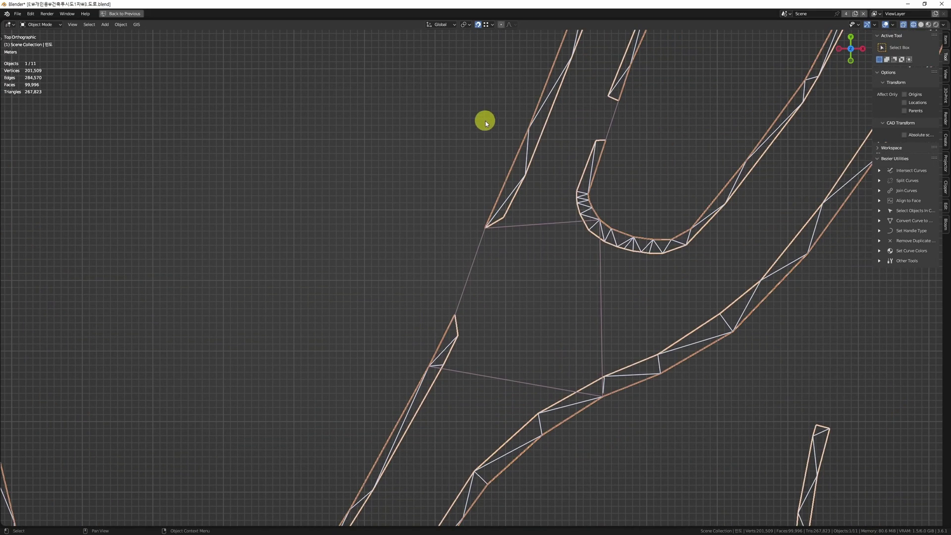
shift+middle_drag(496, 216, 454, 360)
key(Tab)
key(3)
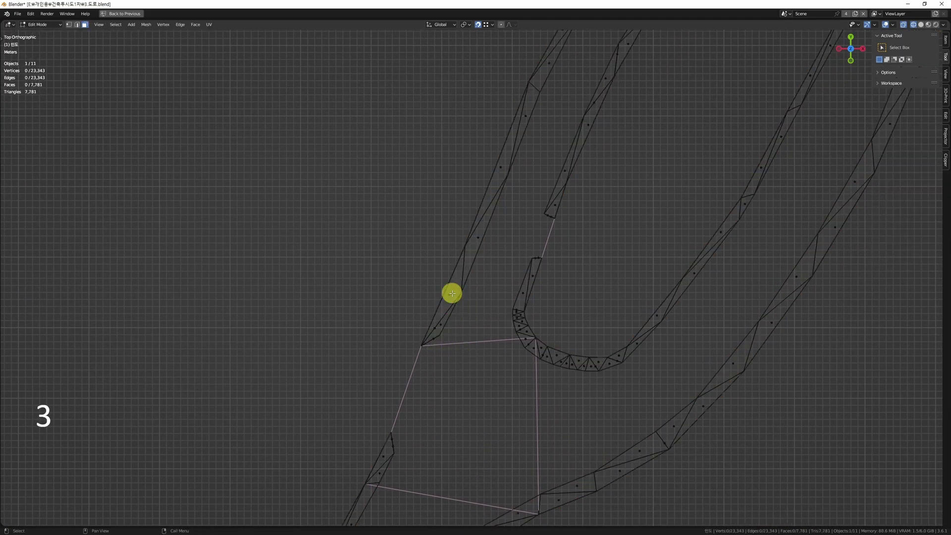
Step: Test whether neighbouring sidewalk triangles are connected by moving individual faces aside, and undo the moves
click(452, 293)
key(g)
click(343, 257)
key(g)
click(504, 252)
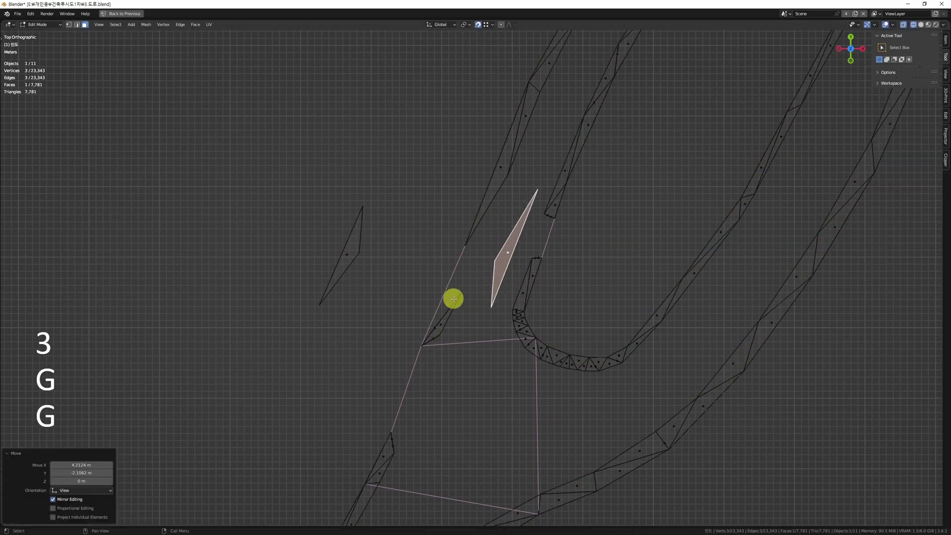
key(ctrl+z)
key(ctrl+z)
key(ctrl+z)
Step: Switch to vertex selection, select the whole sidewalk mesh and apply Merge by Distance repeatedly
key(1)
key(ctrl+a)
shift+middle_drag(487, 309, 537, 285)
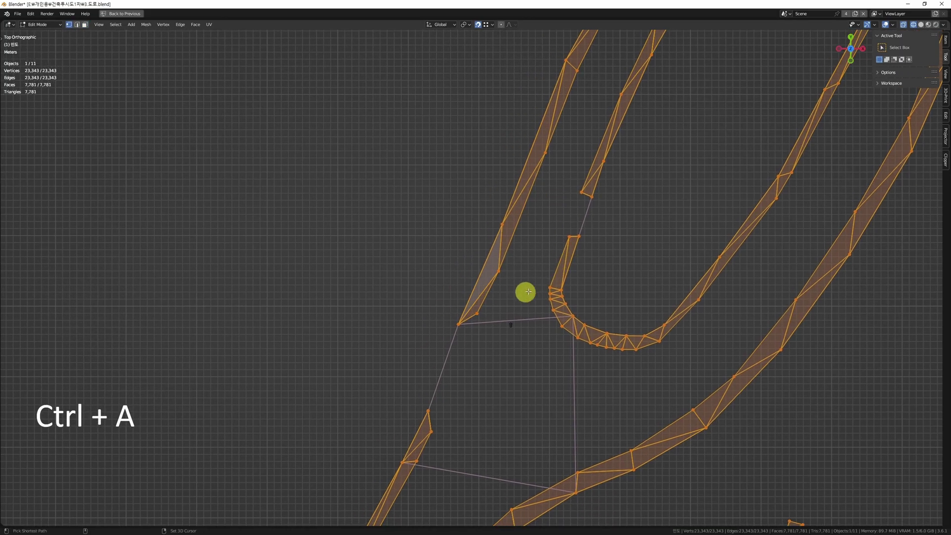
key(shift+w)
key(shift+w)
key(shift+w)
key(shift+w)
key(shift+w)
key(shift+w)
key(shift+w)
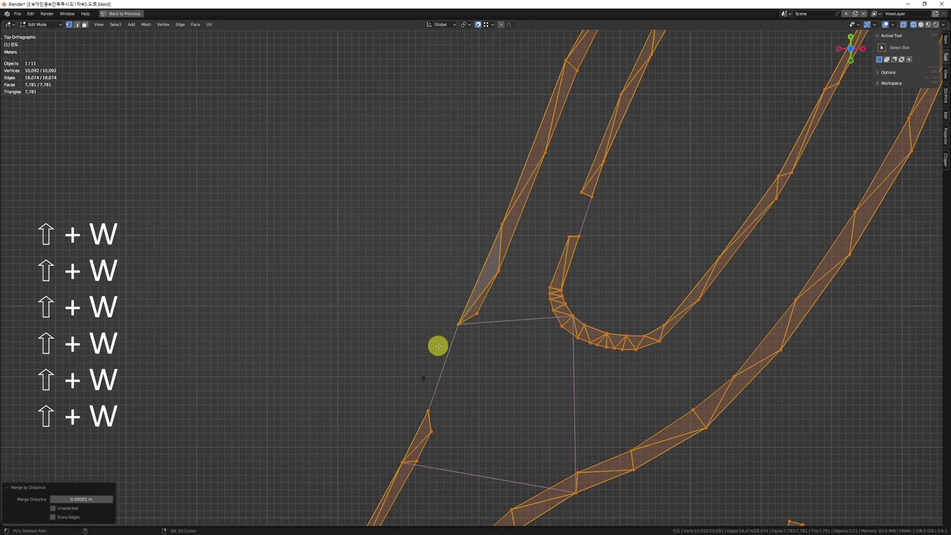
key(shift+w)
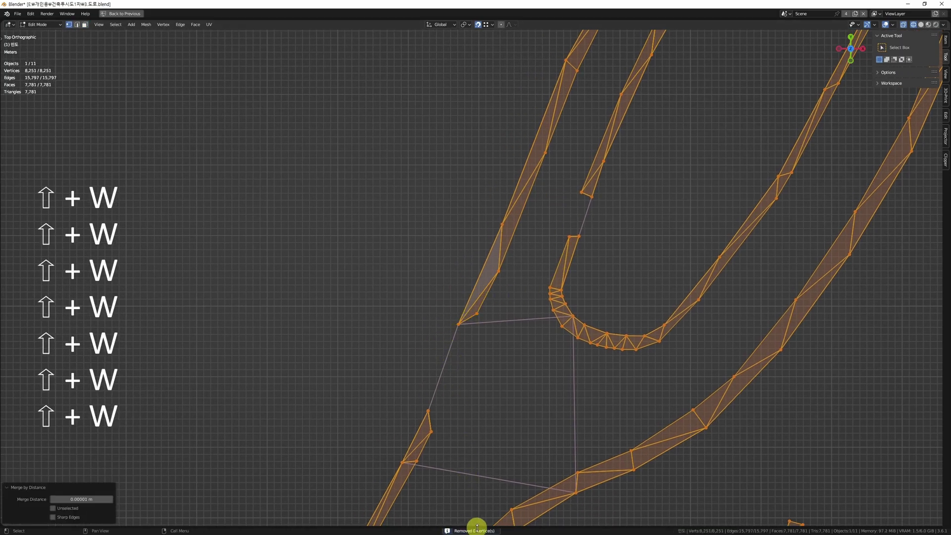
Step: Set the merge distance for the sidewalk vertices to 0.01 m and return to Object Mode
click(91, 500)
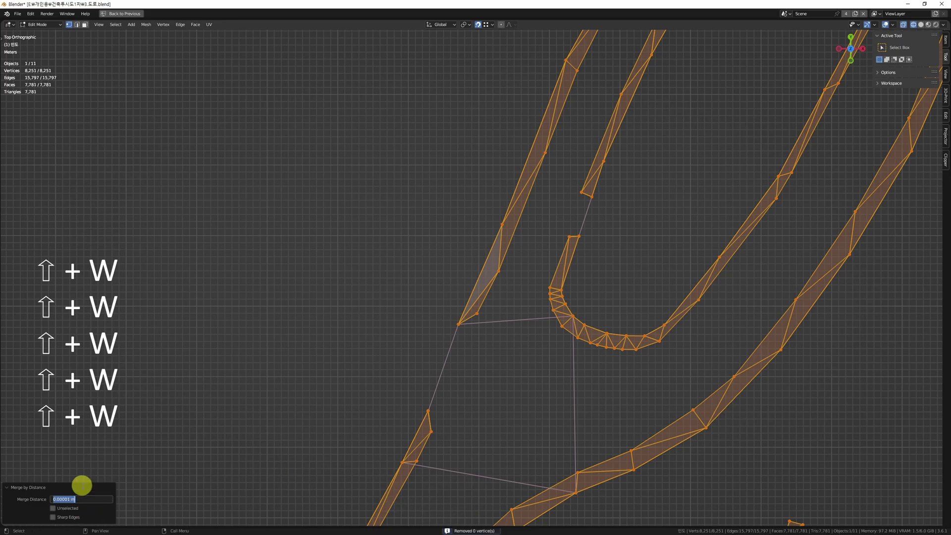
text(0.01)
key(Return)
shift+middle_drag(395, 401, 498, 293)
key(Tab)
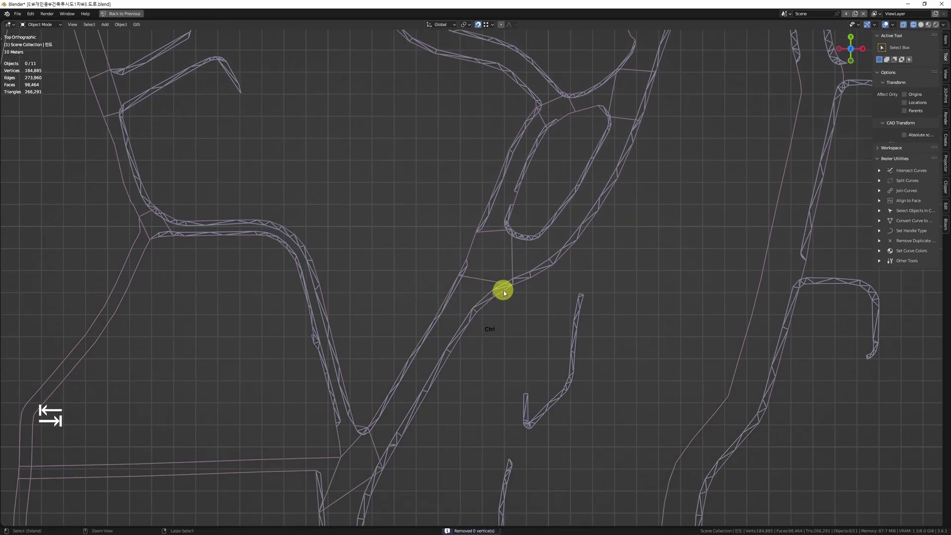
Step: Enter Edit Mode on the 도로 road mesh and add the sidewalk object to the selection as the cutter
scroll(498, 292, up, 3)
click(465, 291)
key(Tab)
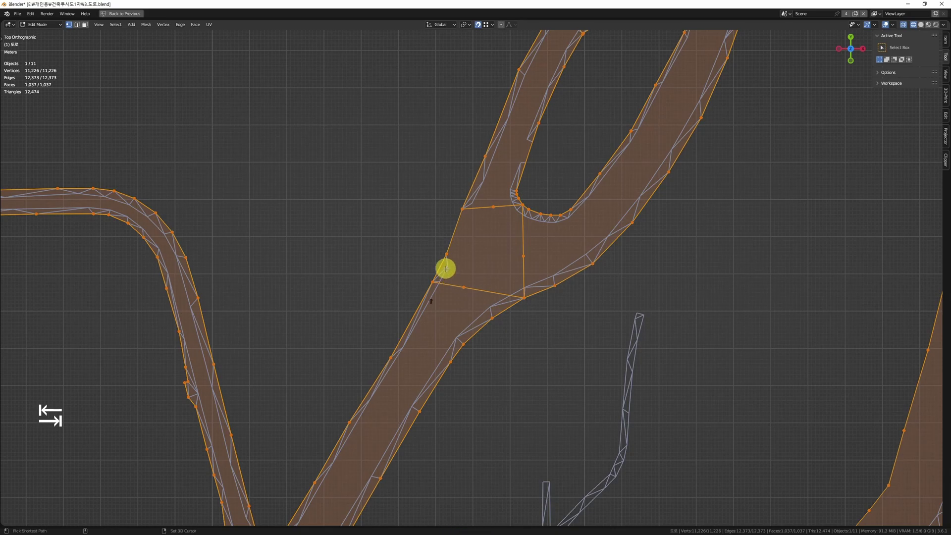
ctrl+click(446, 268)
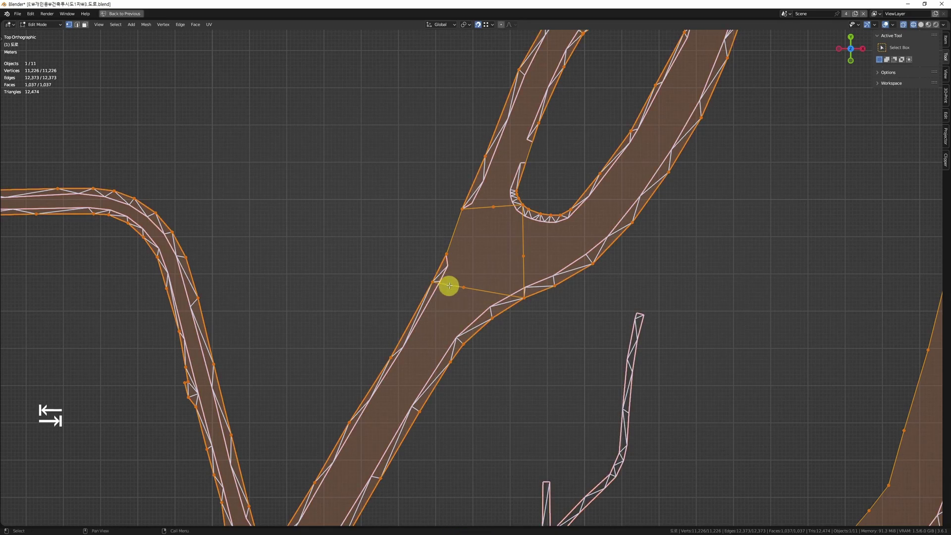
Step: Cut the sidewalk outline into the road mesh with Knife Project from the top view
click(146, 24)
key(ctrl+z)
middle_drag(396, 346, 501, 95)
scroll(430, 204, down, 3)
middle_drag(414, 231, 375, 374)
scroll(374, 373, up, 15)
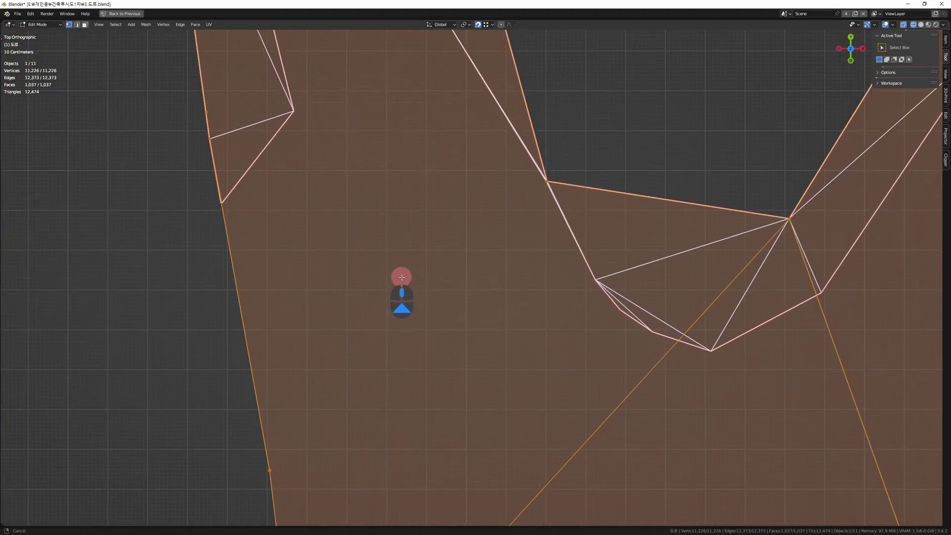
shift+middle_drag(401, 277, 397, 292)
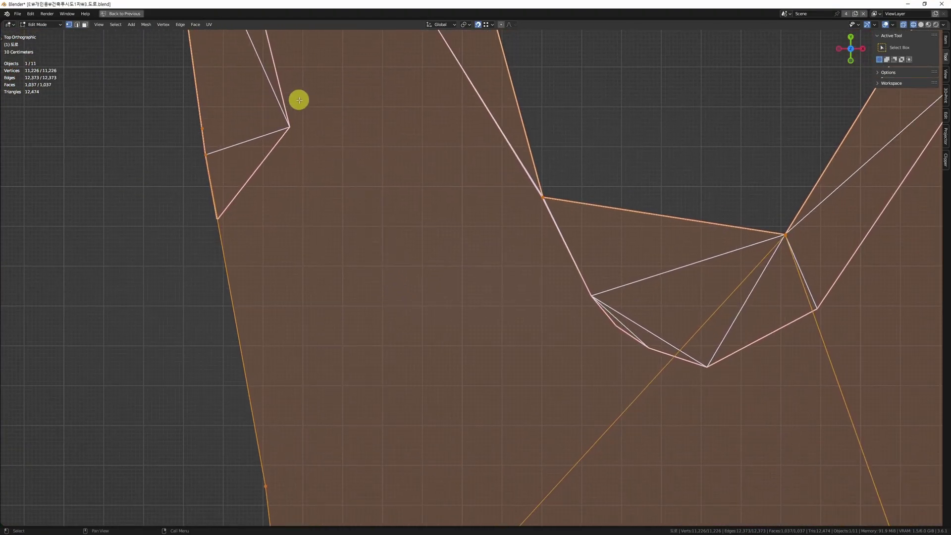
click(148, 26)
click(159, 144)
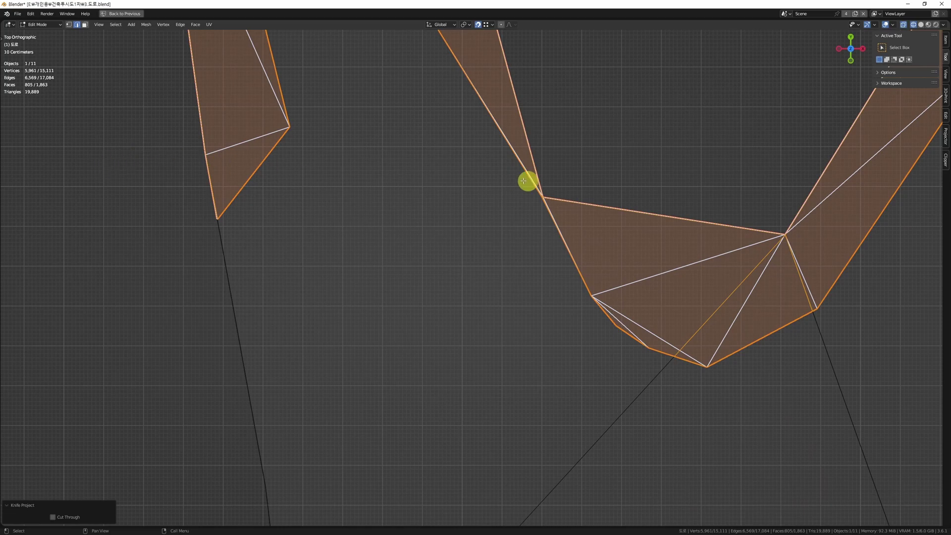
Step: Separate the cut sidewalk faces from the road into their own object and delete the imported sidewalk cutter mesh
scroll(500, 177, down, 15)
scroll(492, 219, up, 10)
shift+middle_drag(374, 294, 378, 233)
scroll(390, 307, down, 5)
scroll(464, 180, up, 6)
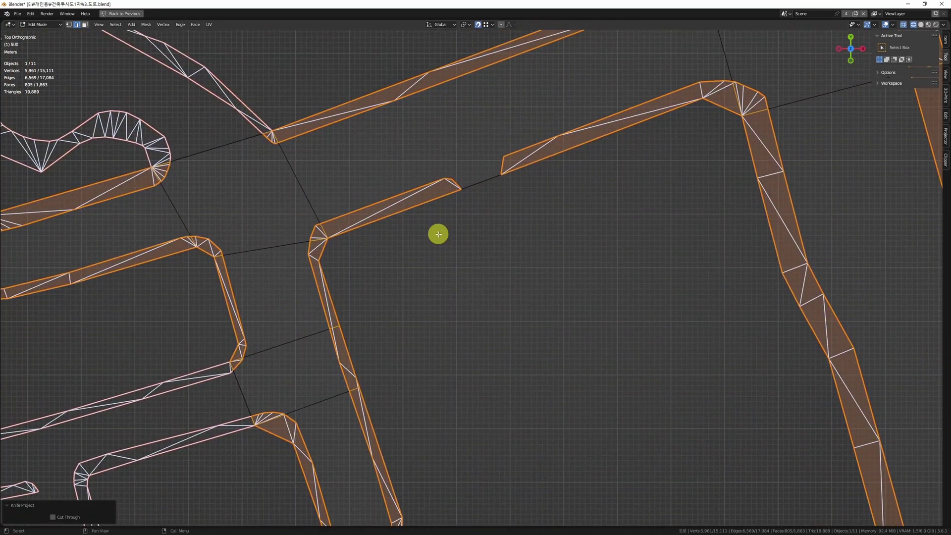
shift+middle_drag(535, 281, 528, 282)
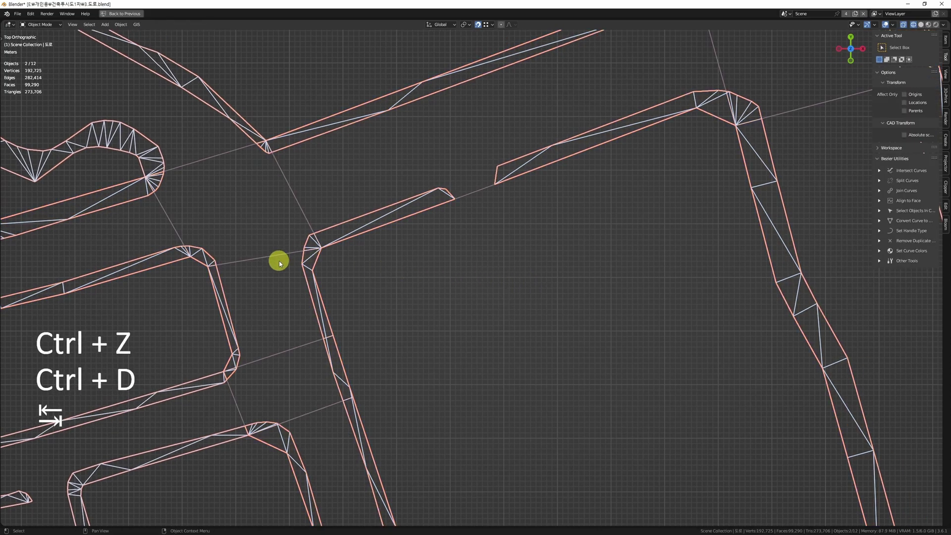
scroll(352, 247, down, 8)
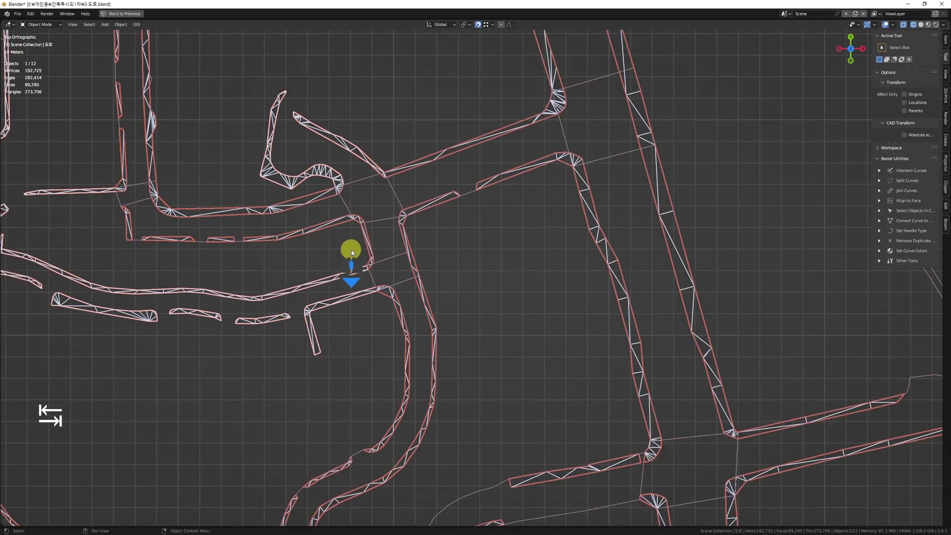
key(Delete)
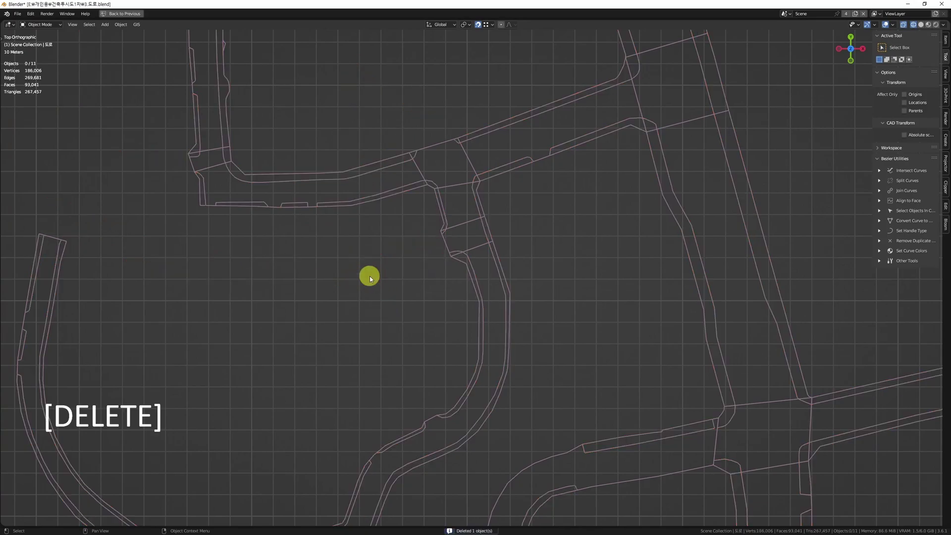
Step: Examine the separated road and sidewalk meshes at the intersections, from above and from an angled solid view
scroll(630, 147, up, 8)
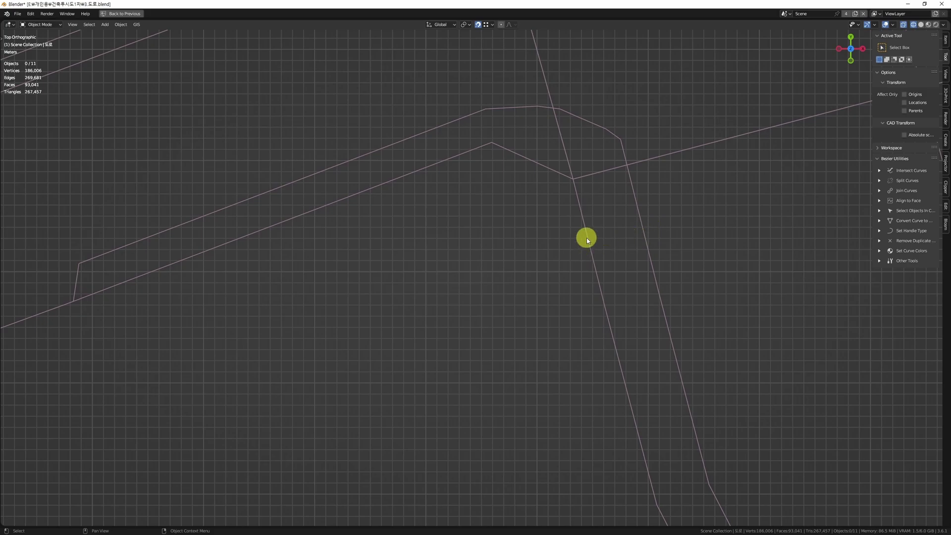
middle_drag(555, 267, 551, 233)
scroll(551, 243, down, 7)
middle_drag(539, 336, 549, 200)
click(635, 218)
middle_drag(551, 386, 564, 219)
scroll(676, 333, down, 4)
scroll(679, 333, up, 10)
middle_drag(679, 333, 656, 265)
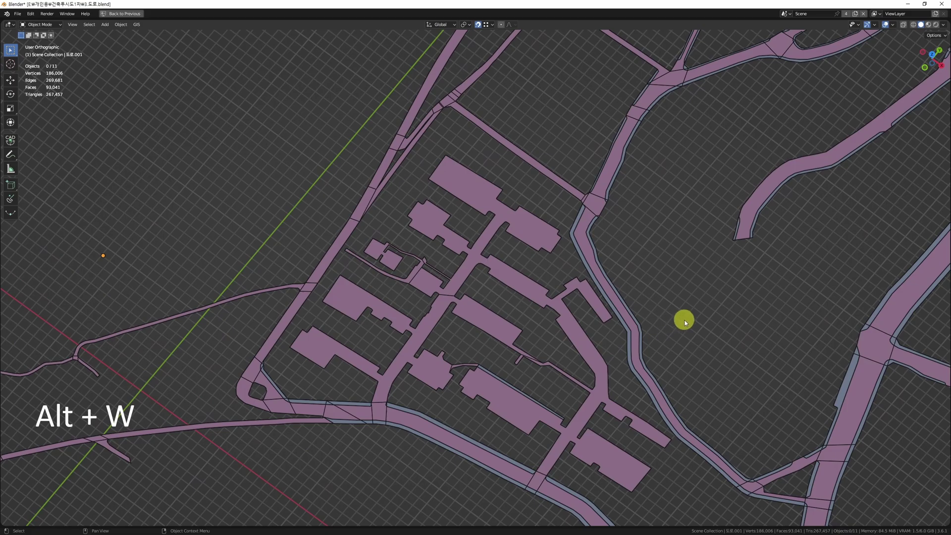
Step: Save the blend file and select the 도로 road mesh
key(alt+w)
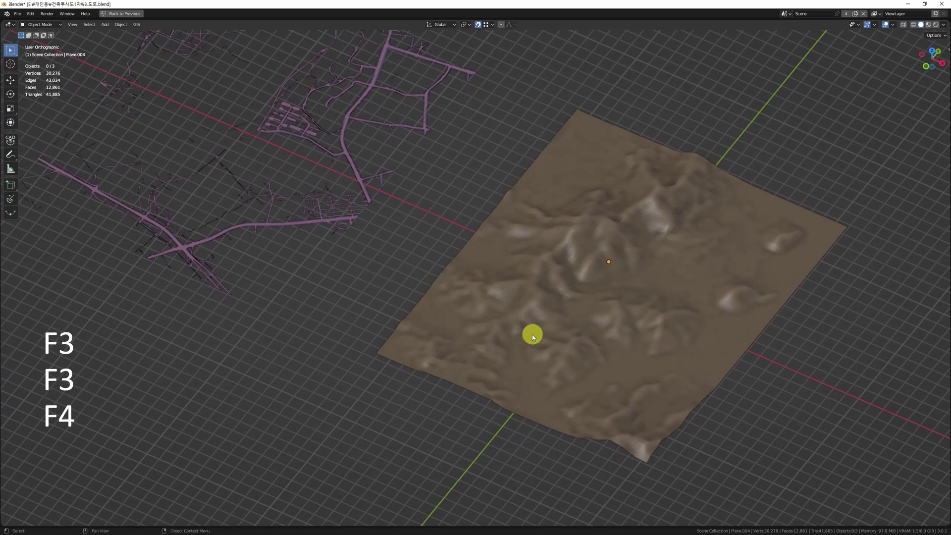
click(587, 334)
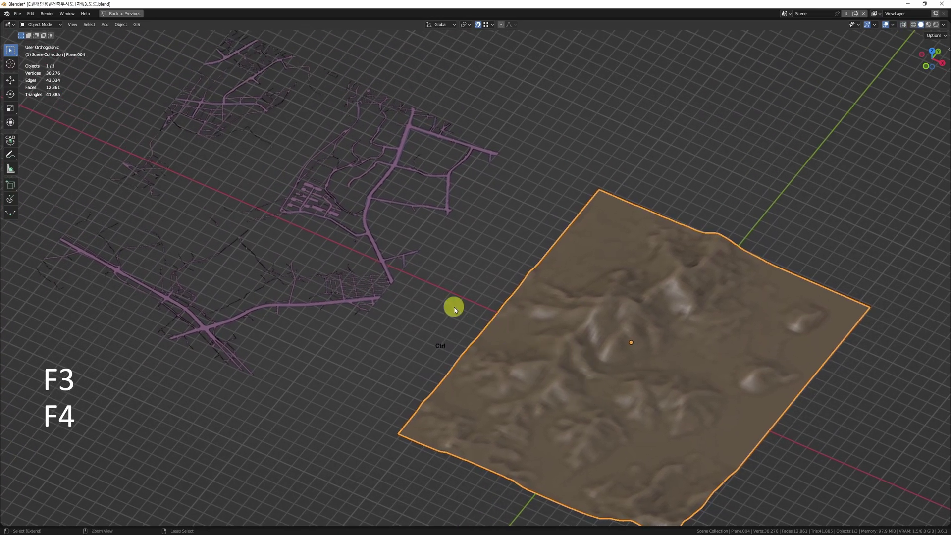
key(ctrl+s)
click(431, 278)
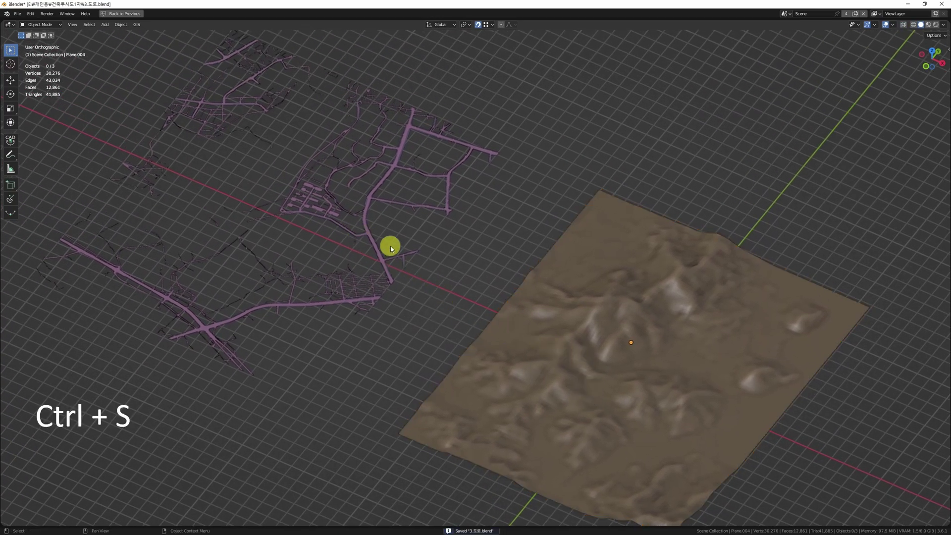
click(365, 244)
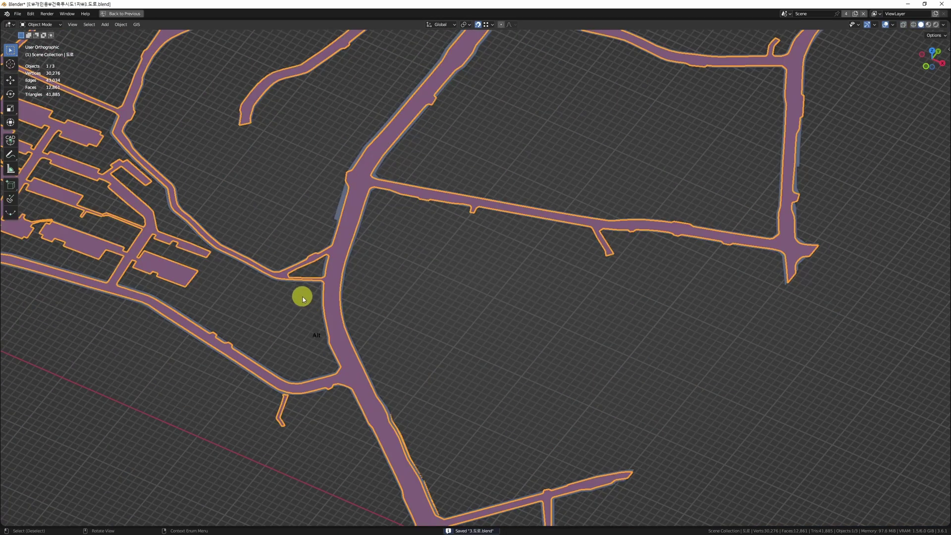
Step: Examine the road outline from the top view, following the main diagonal road for stray slivers beside the sidewalks
key(alt+w)
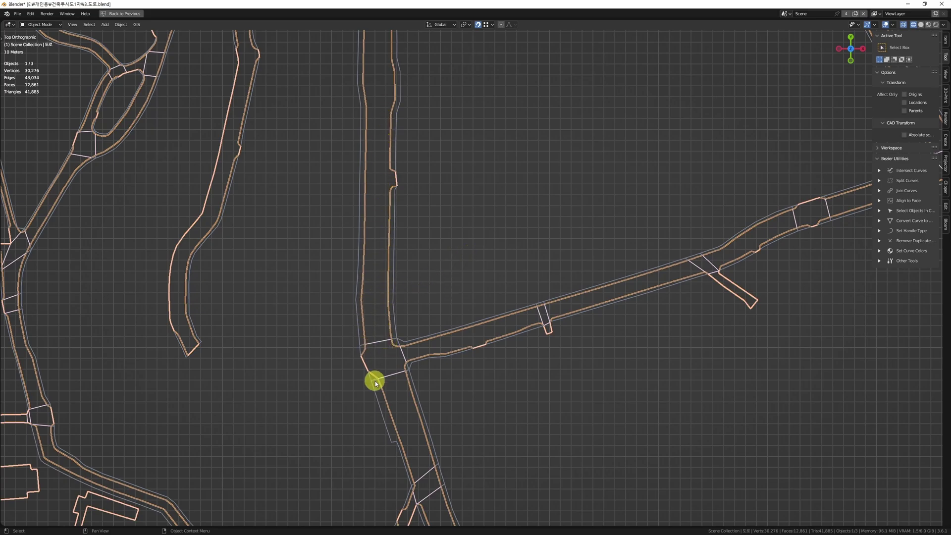
middle_drag(537, 381, 366, 301)
scroll(389, 293, down, 6)
middle_drag(425, 365, 351, 236)
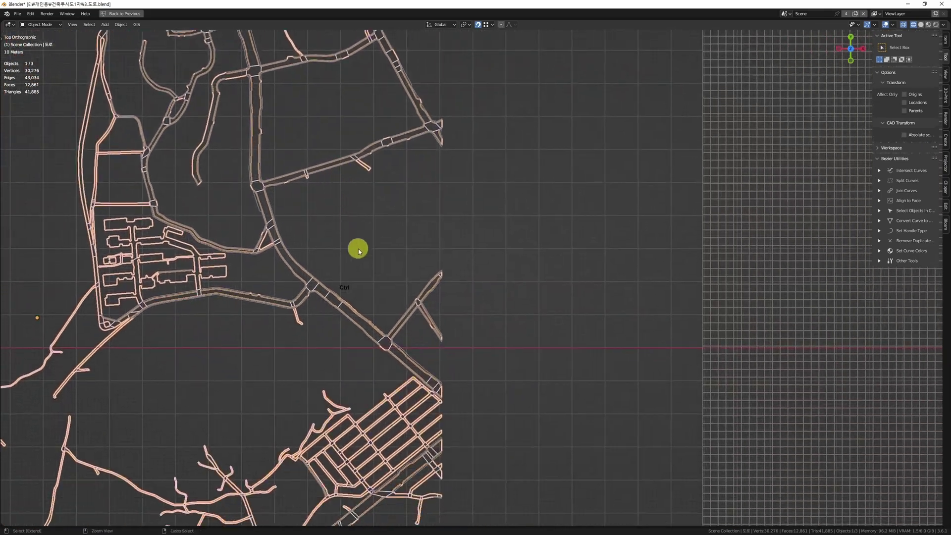
scroll(319, 279, up, 7)
middle_drag(318, 279, 560, 295)
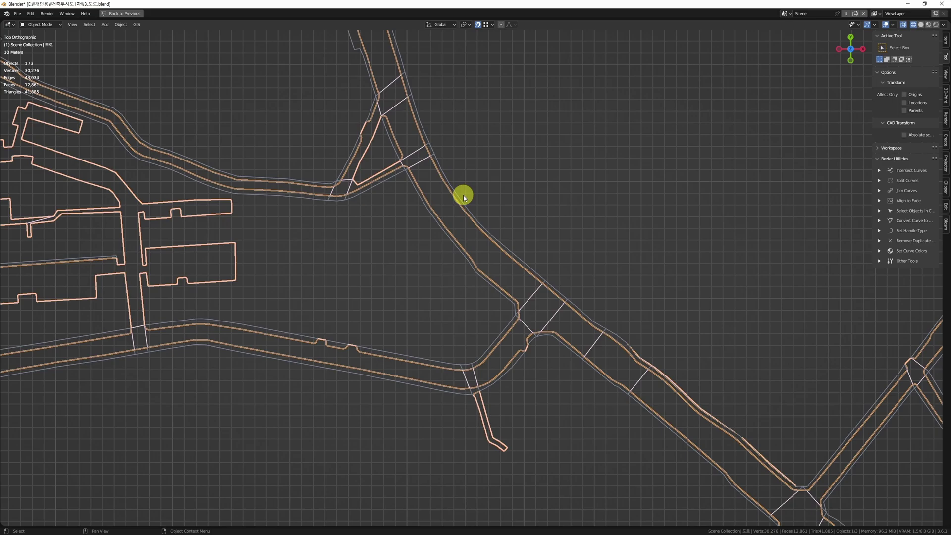
middle_drag(650, 386, 533, 403)
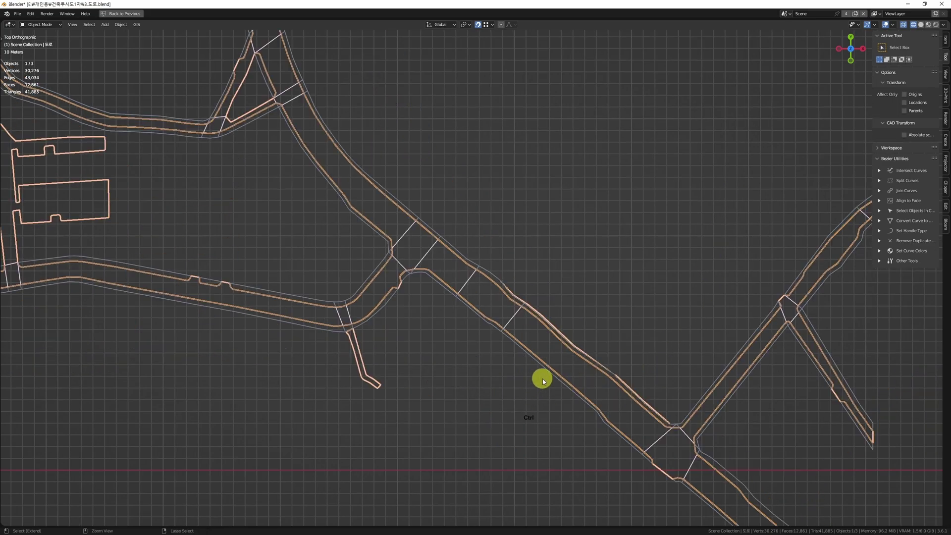
scroll(545, 369, up, 2)
Step: Delete the stray linked sliver along the upper edge of the diagonal road in the 도로 mesh
key(Tab)
scroll(485, 277, up, 5)
key(1)
click(427, 233)
middle_drag(529, 331, 483, 210)
mouse_move(582, 329)
middle_down()
mouse_move(578, 270)
mouse_move(478, 195)
middle_up()
scroll(544, 248, down, 3)
middle_drag(639, 285, 481, 210)
middle_drag(562, 415, 591, 409)
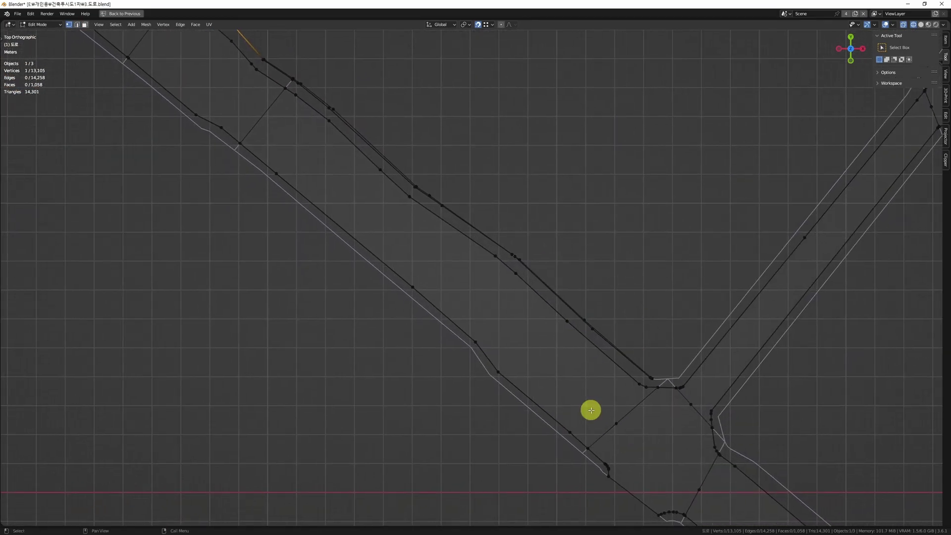
key(ctrl+l)
key(Delete)
Step: Delete the remaining linked sliver near the diagonal road's junction and return to Object Mode
click(505, 257)
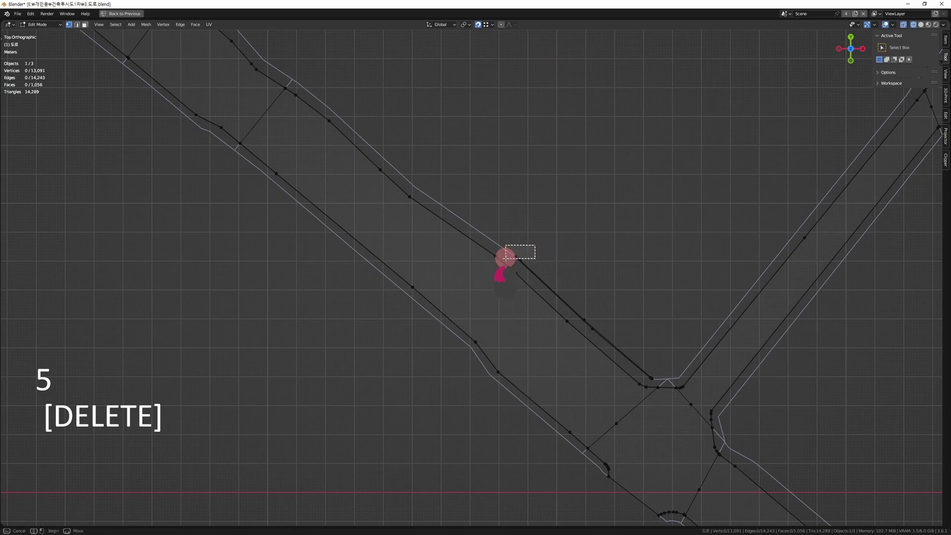
key(ctrl+l)
key(Delete)
key(Tab)
scroll(397, 356, down, 8)
key(ctrl+z)
Step: Duplicate the 도로 road mesh and move the copy 3000 m along the X axis onto the terrain
ctrl+middle_drag(235, 369, 259, 284)
middle_drag(395, 345, 361, 210)
mouse_move(296, 380)
middle_down()
mouse_move(302, 304)
mouse_move(283, 388)
middle_up()
key(shift+d)
text(f)
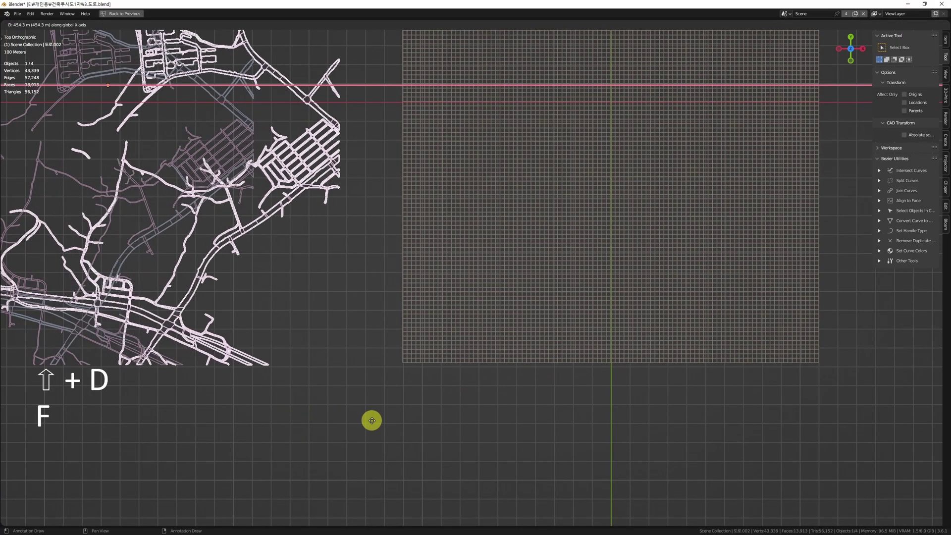
text(3000)
key(Return)
shift+middle_drag(664, 320, 480, 343)
shift+middle_drag(685, 303, 634, 316)
Step: Raise the duplicated road mesh along the Z axis so it floats above the terrain
key(alt+w)
key(g)
key(f)
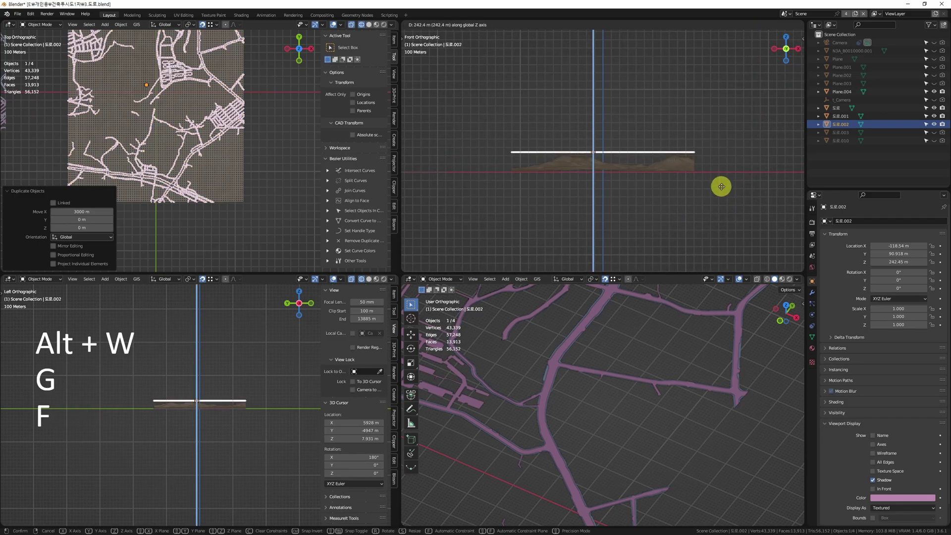
click(719, 185)
Step: Cut the duplicated road outline into the Plane.004 terrain in Edit Mode with Knife Project from the top view
click(679, 171)
key(Tab)
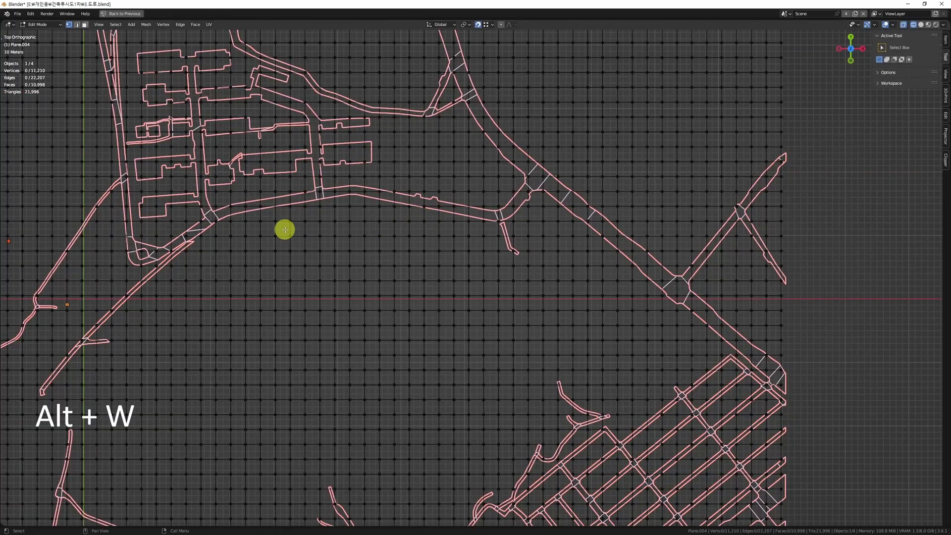
middle_drag(255, 180, 399, 263)
middle_drag(314, 197, 365, 403)
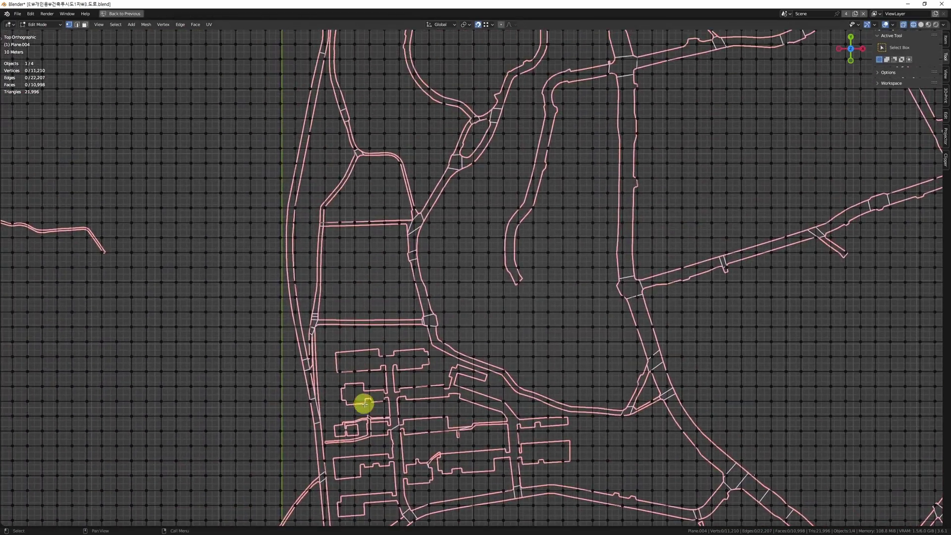
scroll(411, 201, up, 15)
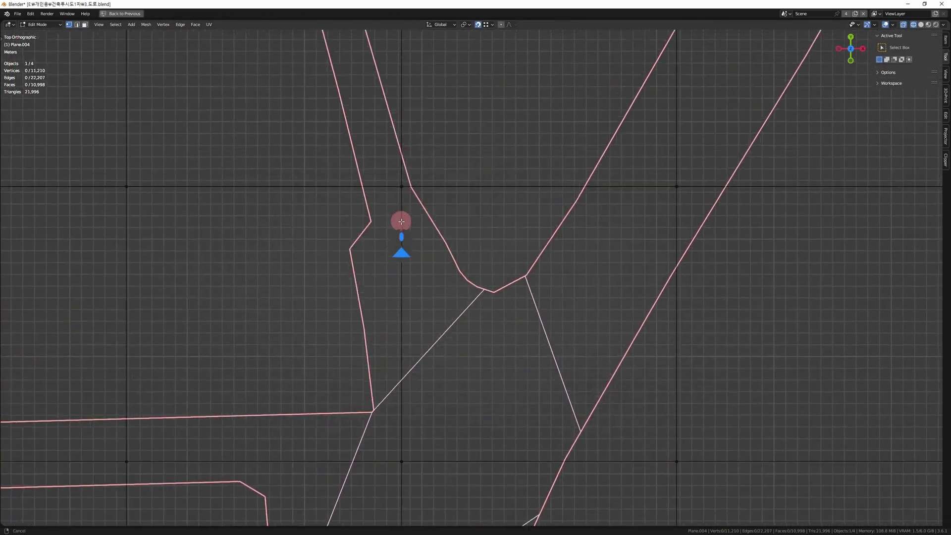
shift+middle_drag(480, 359, 357, 248)
scroll(364, 239, up, 4)
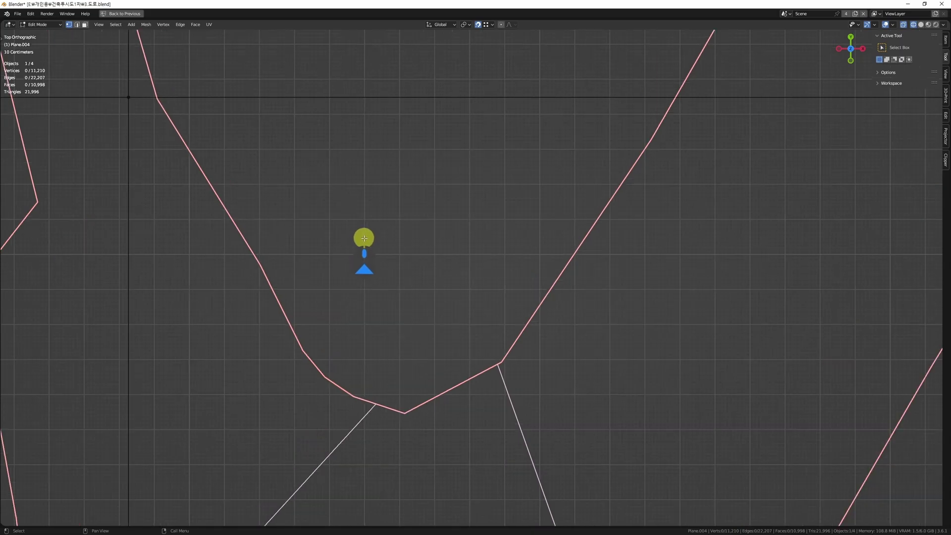
click(146, 24)
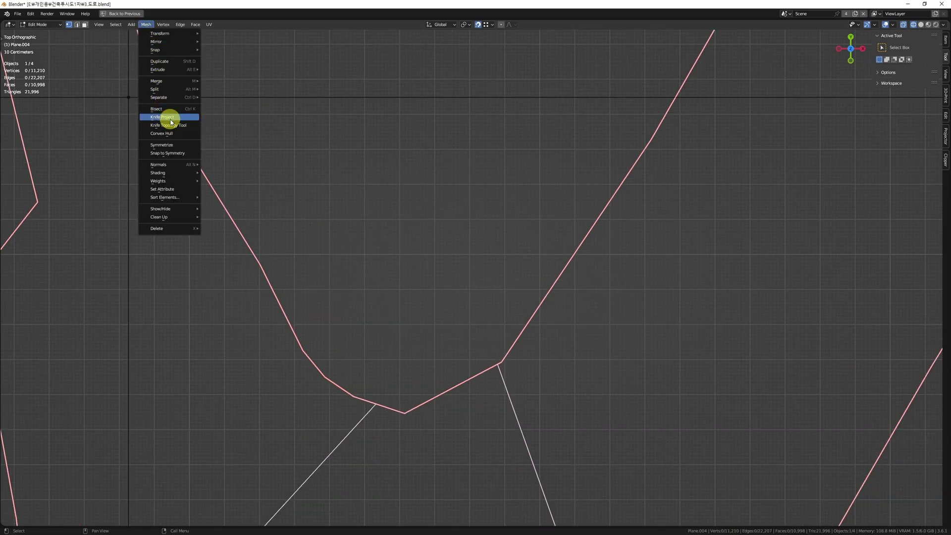
Step: Examine the projected road cut from the top view, especially where roads run past the terrain's edge
scroll(469, 341, down, 20)
shift+middle_drag(469, 340, 402, 233)
shift+middle_drag(454, 419, 591, 214)
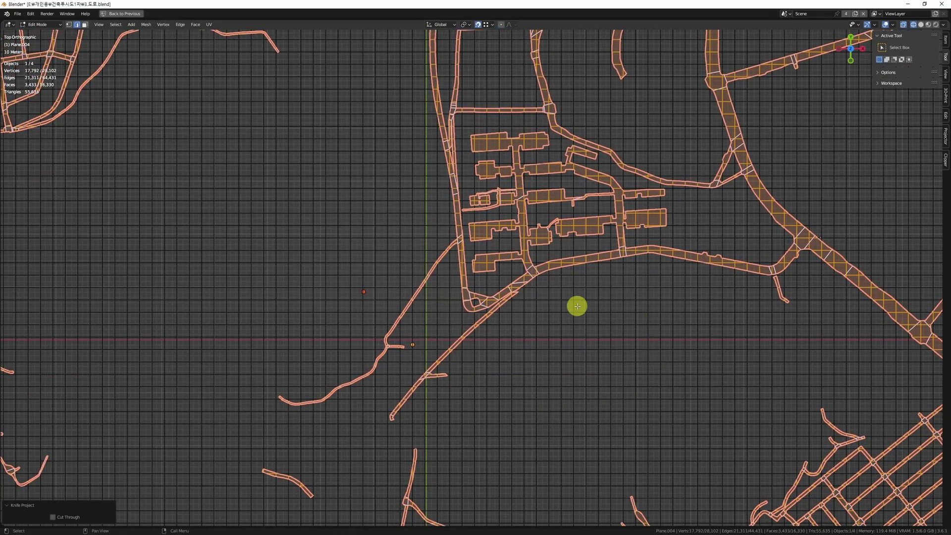
shift+middle_drag(461, 355, 328, 203)
shift+middle_drag(745, 252, 378, 164)
scroll(505, 267, up, 9)
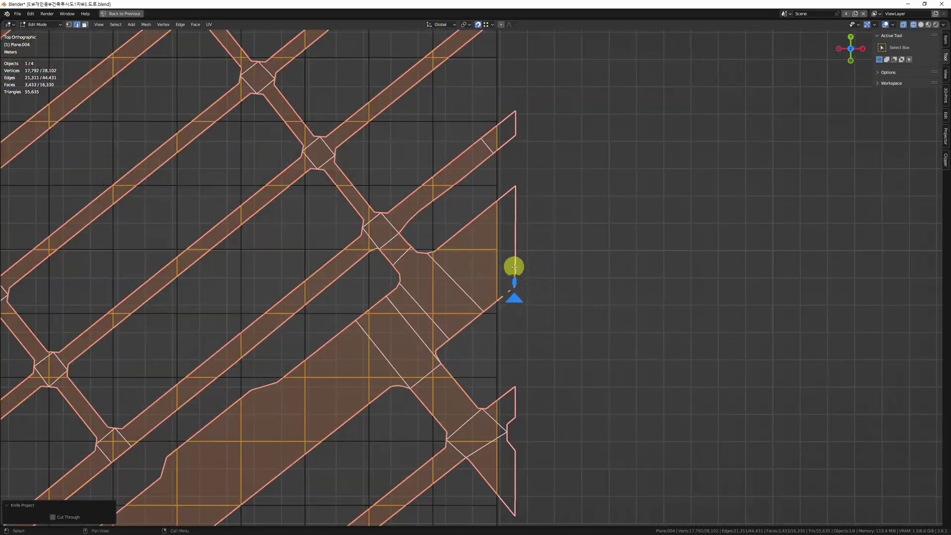
shift+middle_drag(487, 206, 503, 356)
scroll(488, 277, down, 8)
shift+middle_drag(481, 175, 472, 434)
scroll(473, 213, up, 11)
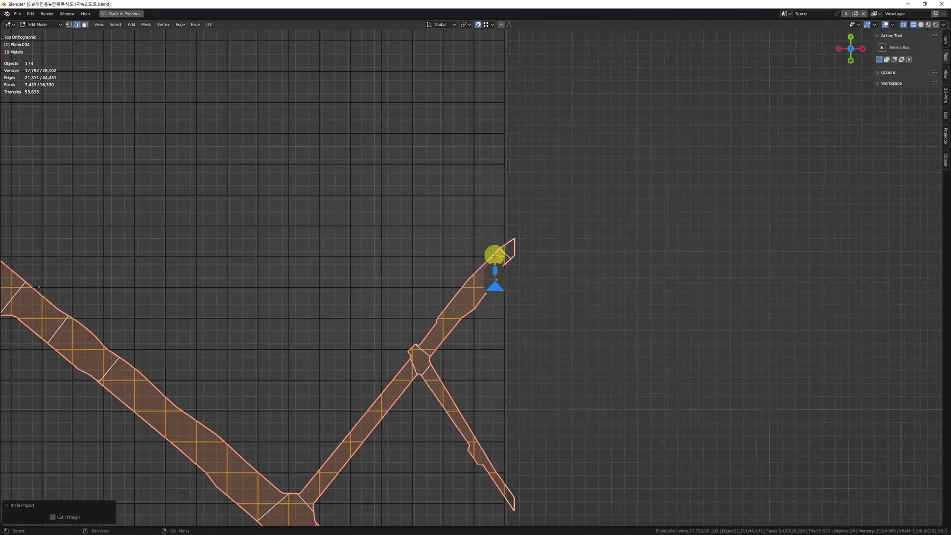
scroll(476, 316, down, 11)
scroll(415, 350, down, 5)
shift+middle_drag(460, 242, 456, 353)
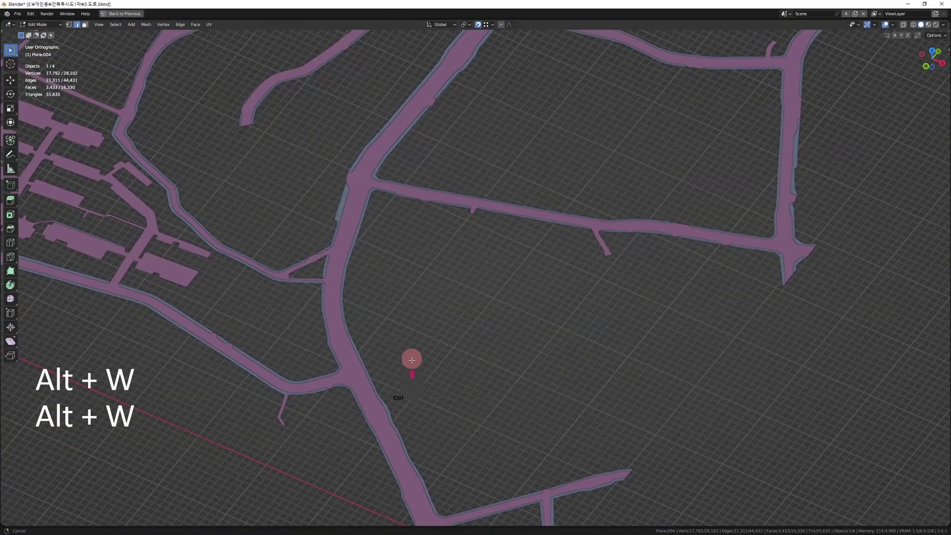
Step: Examine the road cut on the terrain in the angled solid view and restore the cleared face selection
ctrl+middle_drag(412, 360, 463, 361)
key(z)
ctrl+middle_drag(505, 304, 501, 365)
click(776, 320)
key(ctrl+z)
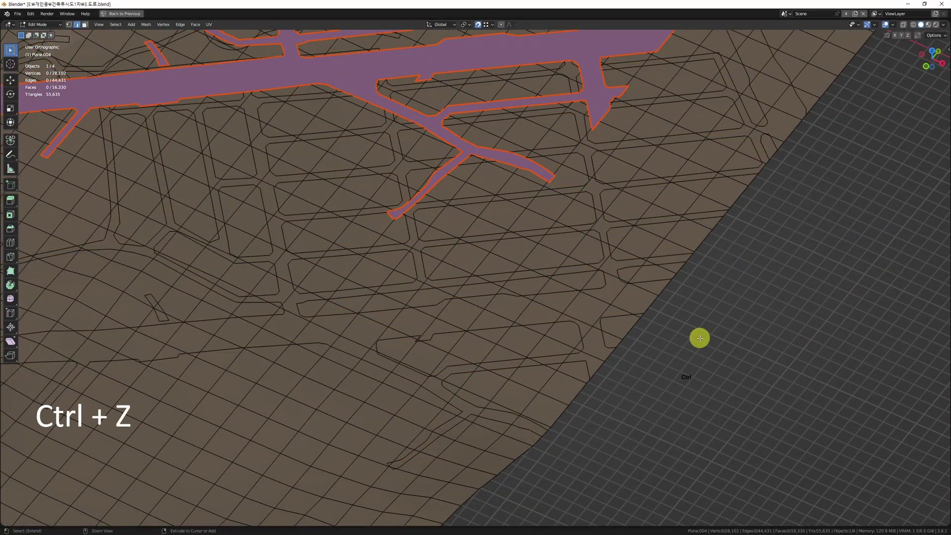
shift+middle_drag(567, 333, 522, 373)
Step: Add a face map to the Plane.004 terrain mesh for the selected road faces
key(alt+w)
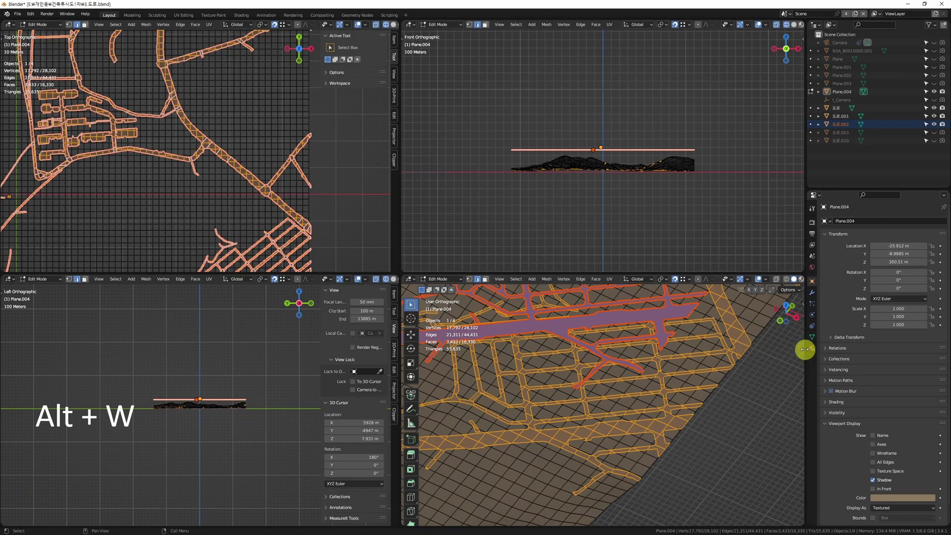
click(812, 337)
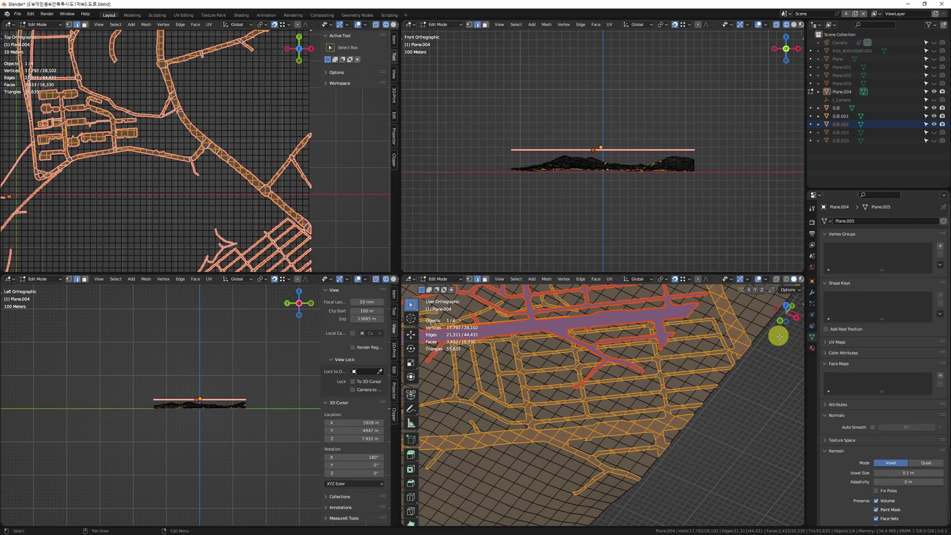
click(836, 365)
click(844, 368)
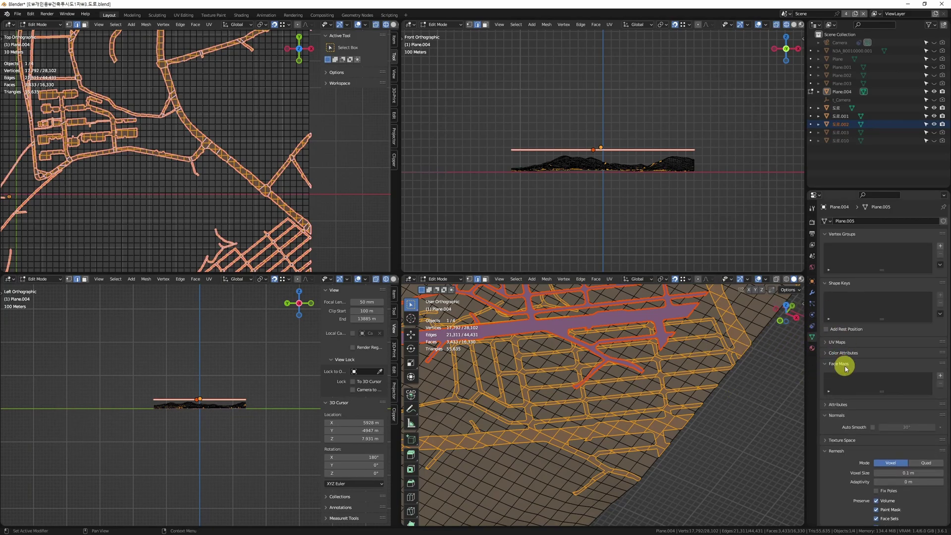
click(940, 376)
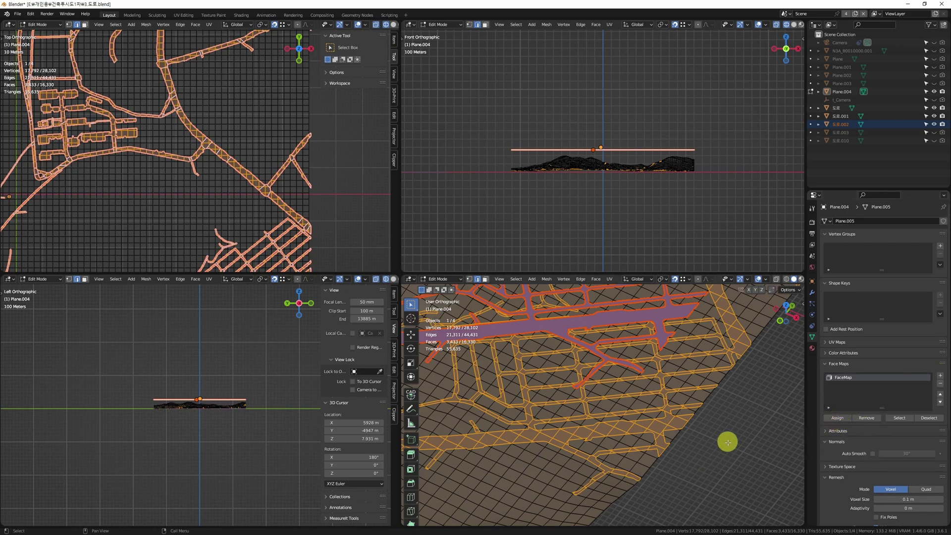
Step: Mark the road fork with annotation strokes in the top view and clear the annotations
scroll(159, 117, up, 6)
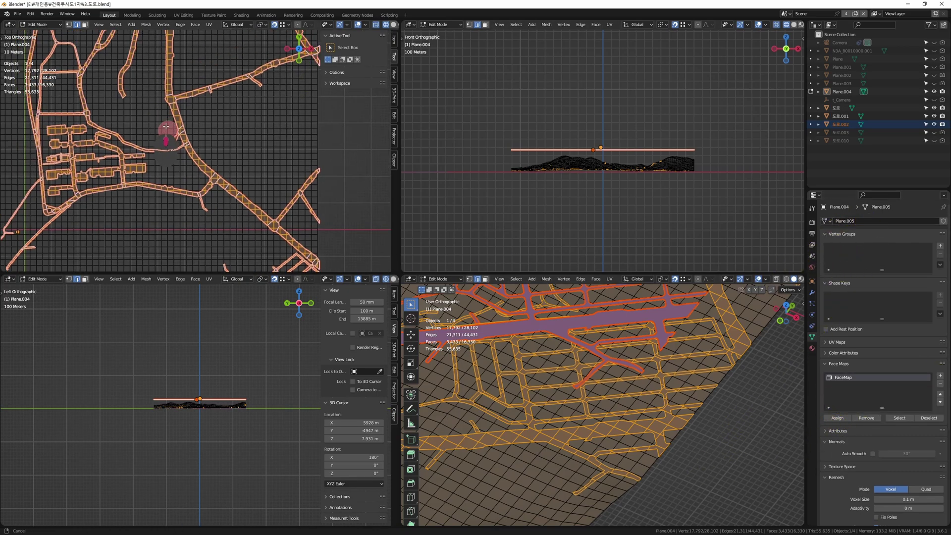
scroll(141, 161, up, 8)
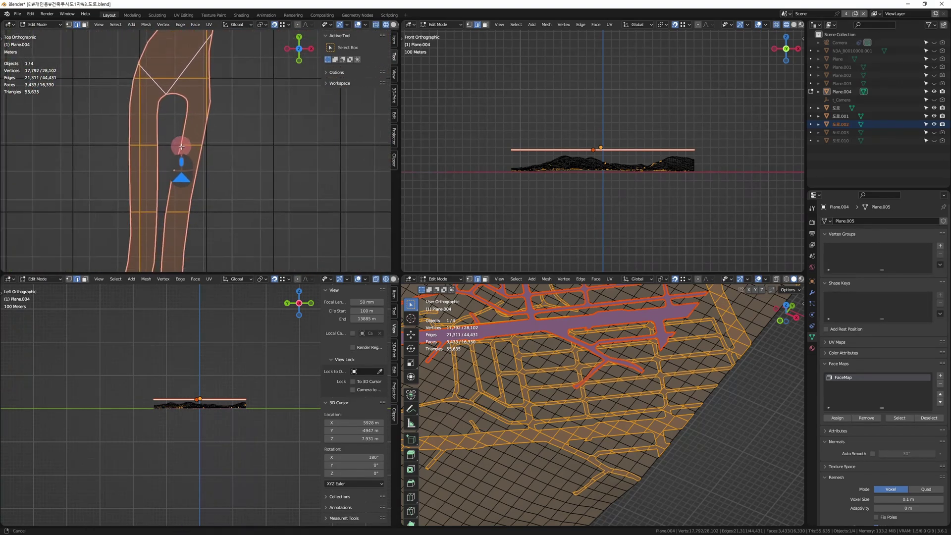
key(d)
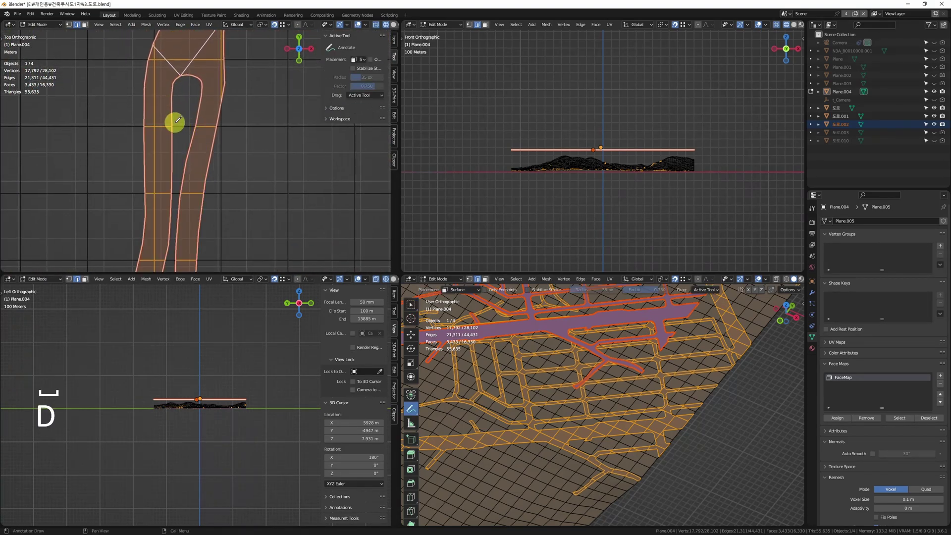
click(170, 128)
mouse_move(190, 125)
mouse_down()
mouse_move(187, 133)
mouse_move(198, 74)
mouse_move(180, 144)
mouse_move(189, 153)
mouse_up()
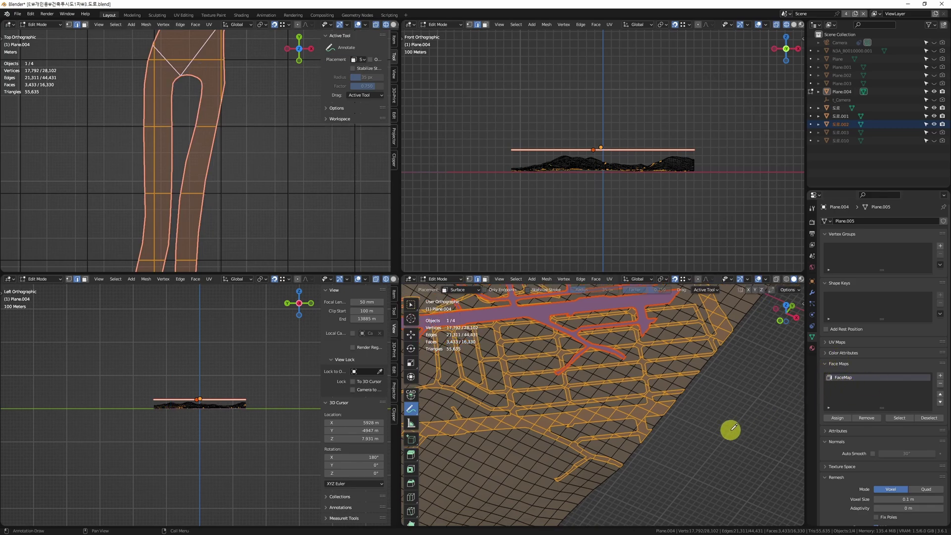
click(728, 429)
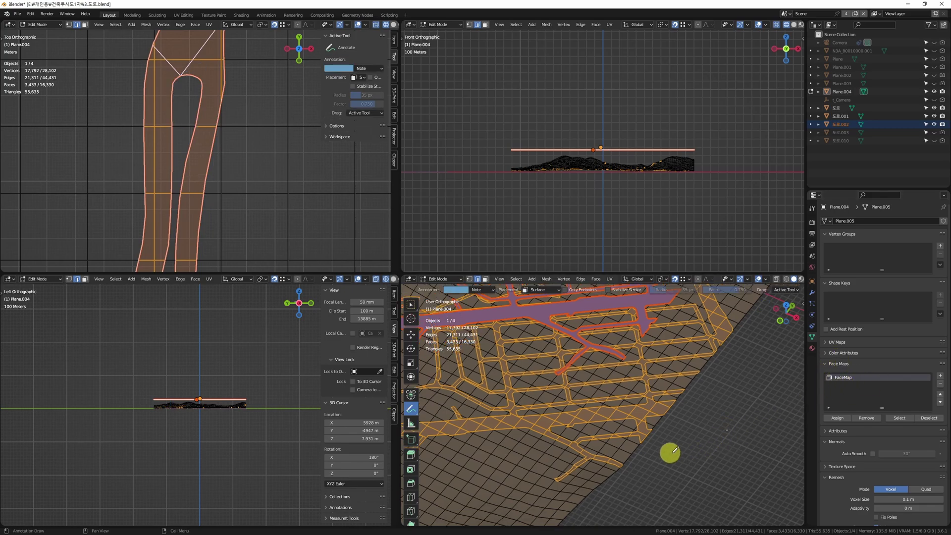
key(shift+ctrl+alt+Delete)
key(q)
Step: Pick a short path of terrain faces near the edge and select the faces stored in the face map
key(1)
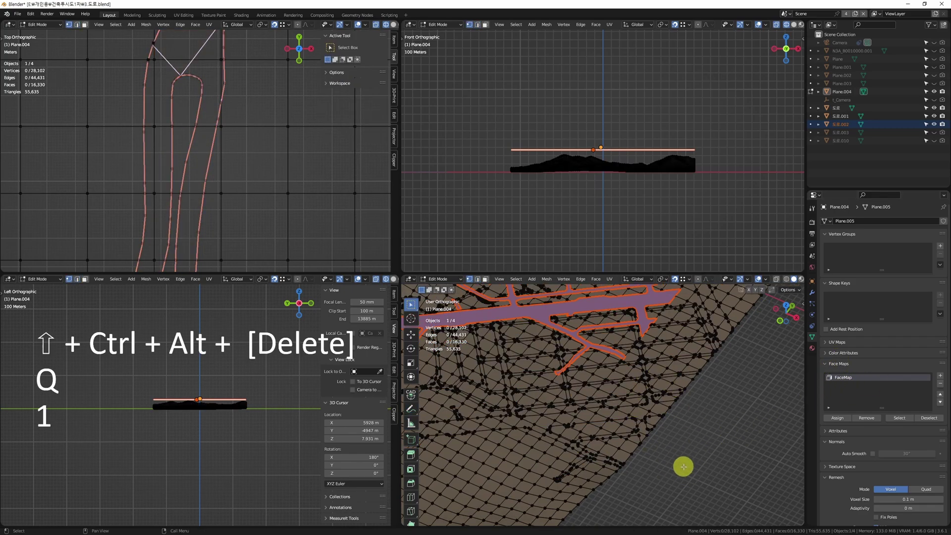
key(3)
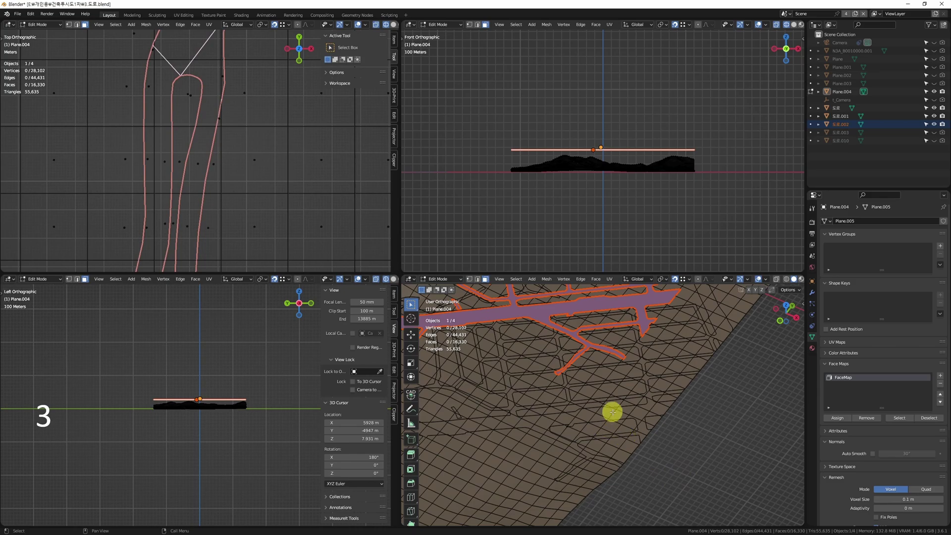
ctrl+click(654, 409)
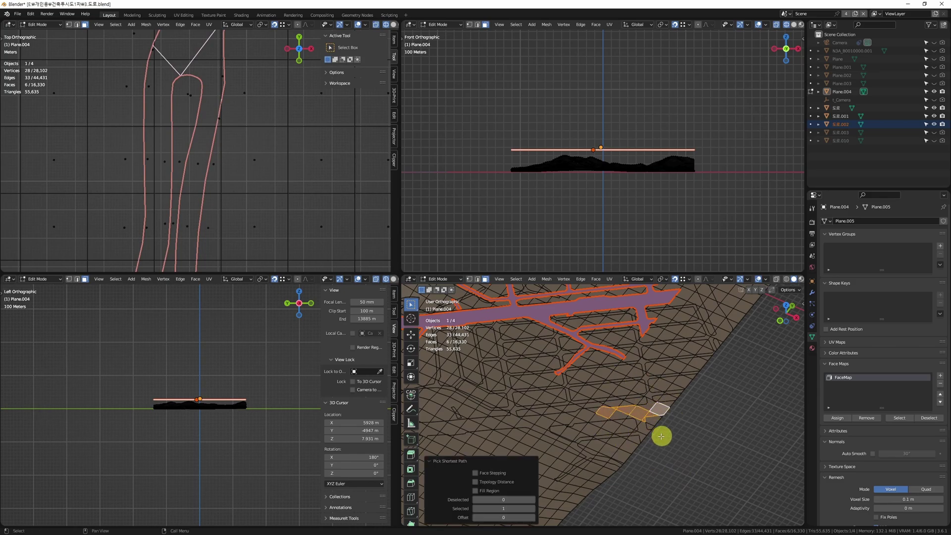
click(899, 417)
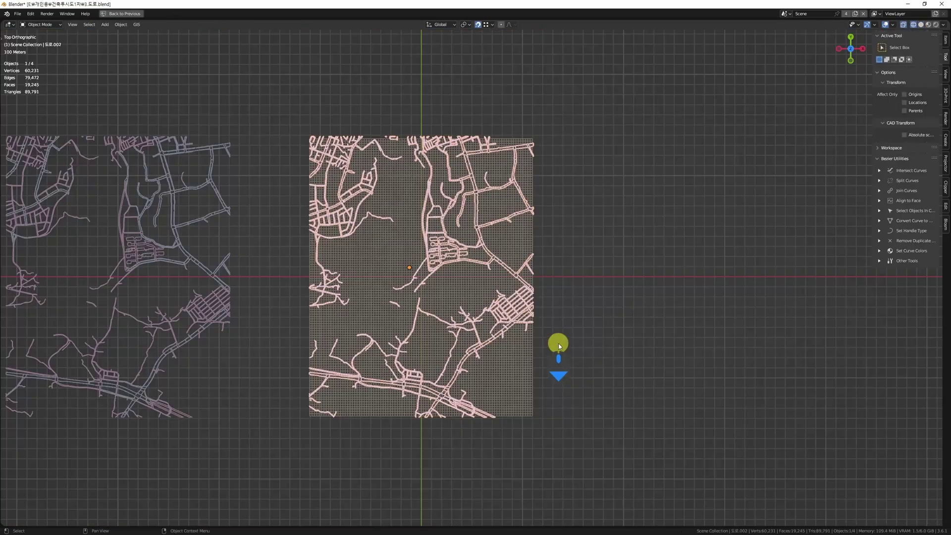
Step: Move the used road outline off the terrain along the global Y axis
key(g)
key(f)
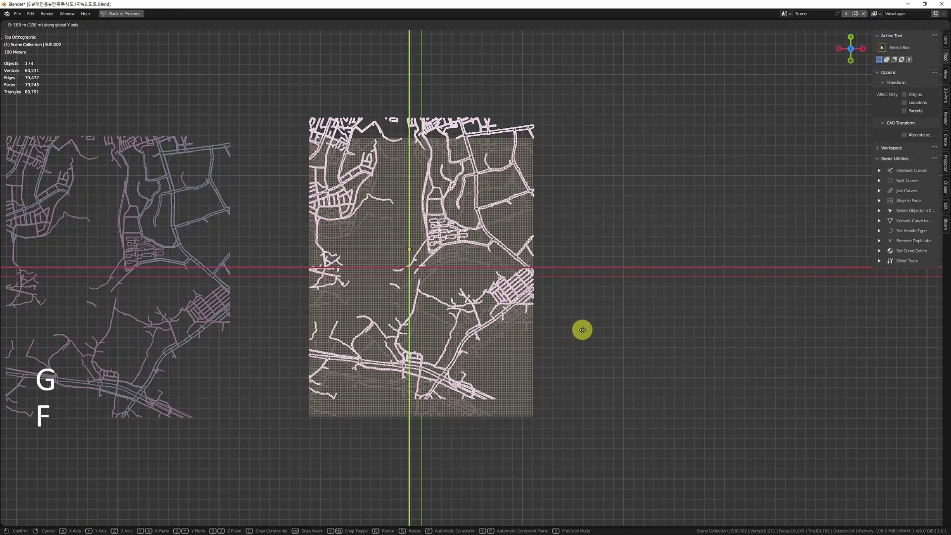
key(4)
key(0)
key(0)
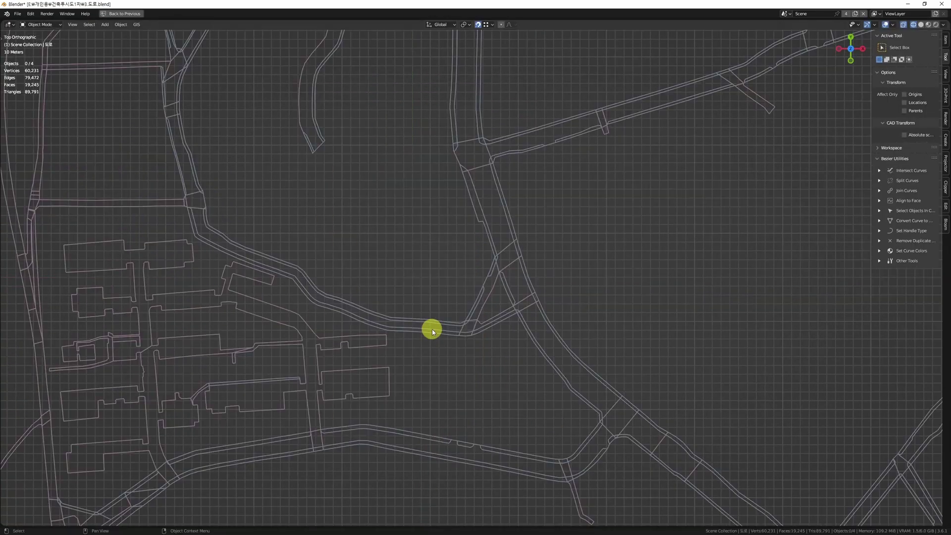
Step: Duplicate the sidewalk mesh and move the copy 3000 m along the global X axis onto the terrain
ctrl+middle_drag(425, 385, 435, 342)
click(424, 339)
middle_drag(475, 342, 184, 300)
key(shift+d)
key(f)
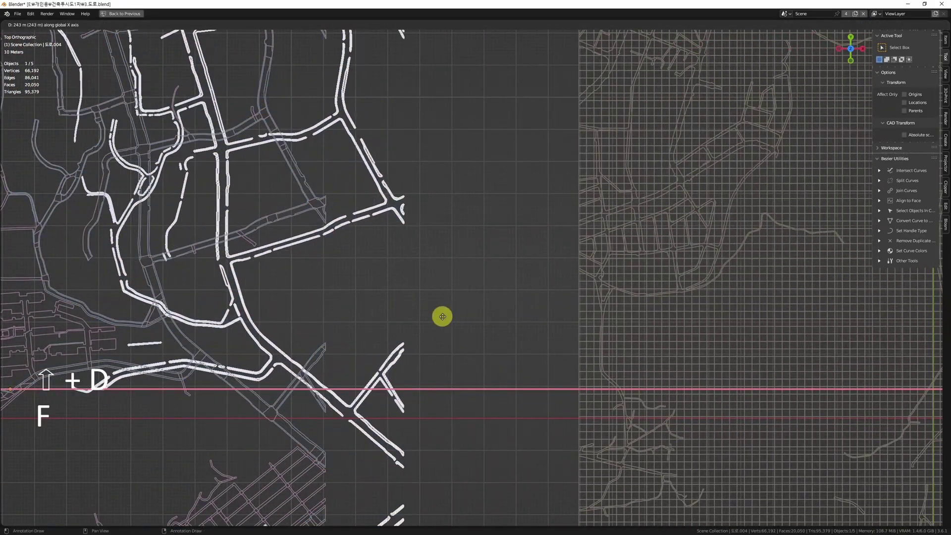
key(3)
key(0)
key(0)
key(0)
key(Return)
Step: Raise the sidewalk copy vertically above the terrain in the front view
key(alt+w)
key(alt+w)
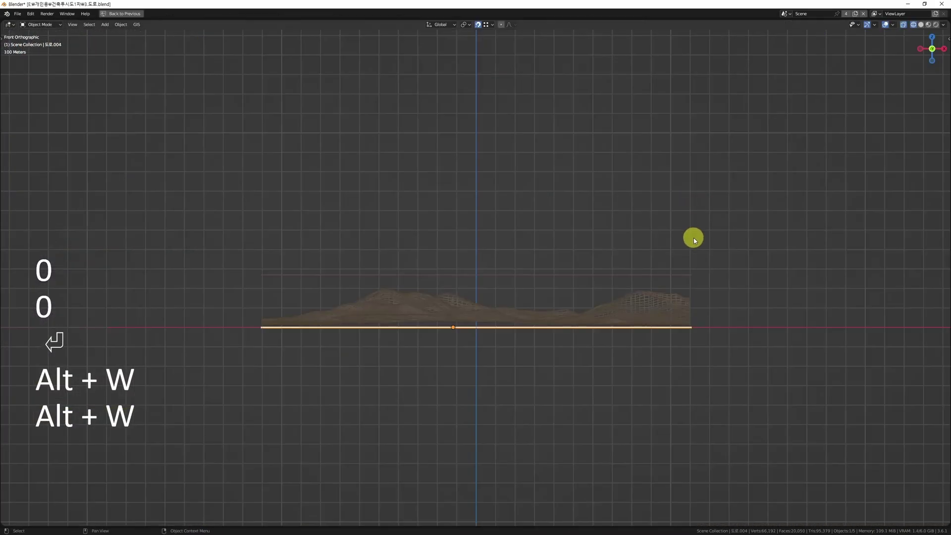
key(g)
key(f)
Step: Add the Plane.004 terrain to the selection as the active object and edit it in top view with nothing selected
key(alt+w)
key(alt+w)
shift+click(445, 367)
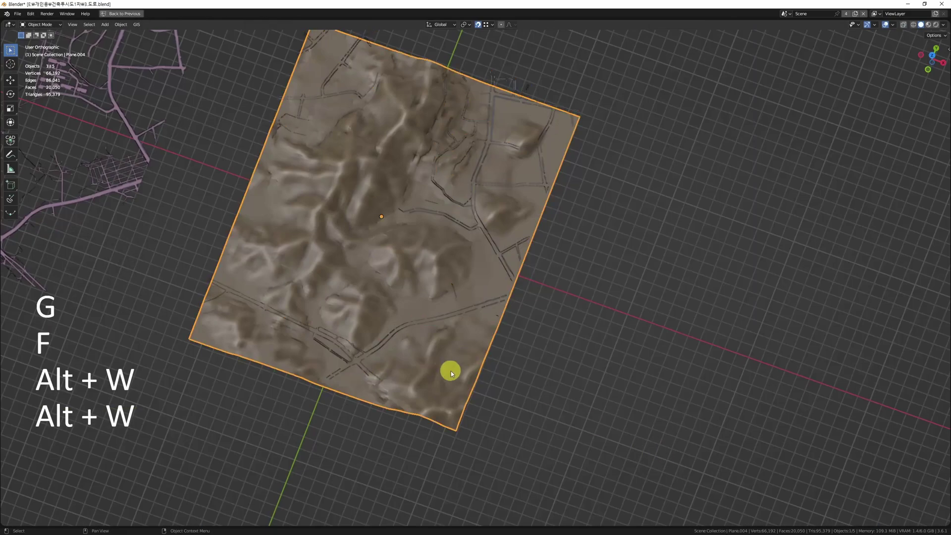
key(Tab)
key(ctrl+a)
key(alt+w)
key(alt+w)
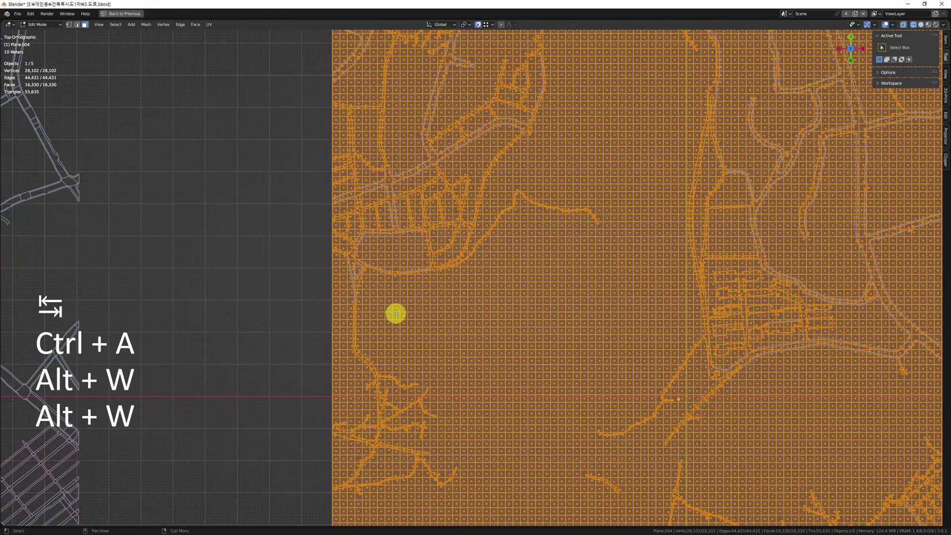
key(alt+a)
Step: Cut the sidewalk outline into the terrain mesh from the top view with Knife Project
scroll(424, 206, up, 5)
scroll(379, 341, up, 4)
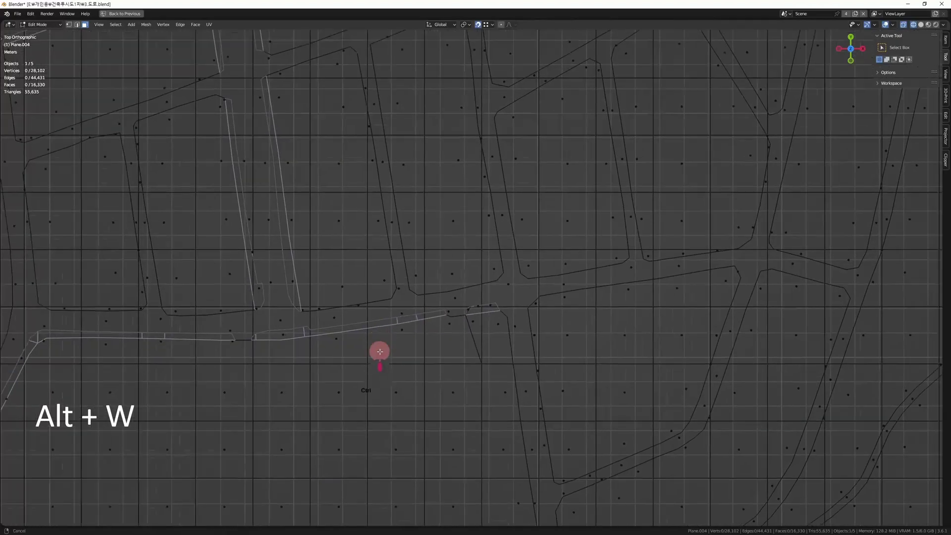
alt+shift+click(385, 324)
scroll(438, 265, up, 6)
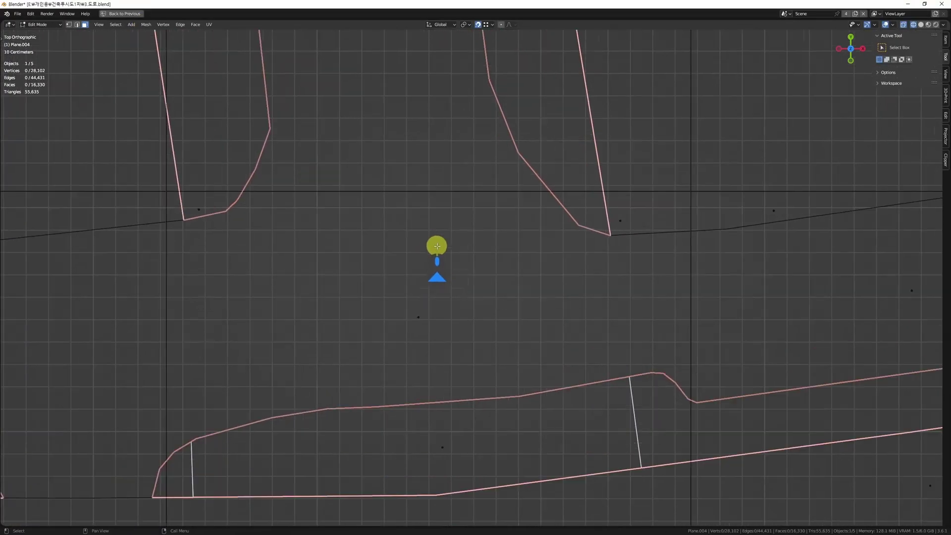
click(146, 24)
click(182, 119)
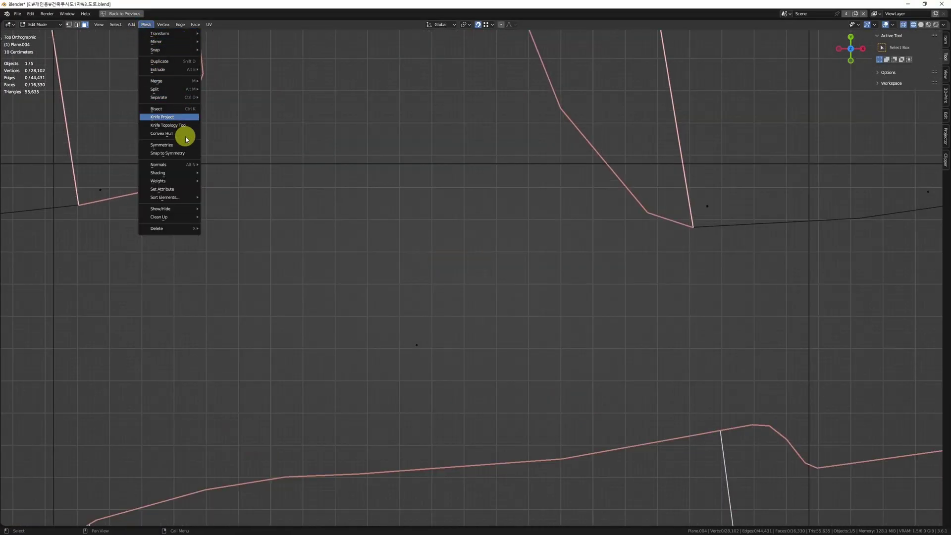
scroll(668, 303, down, 12)
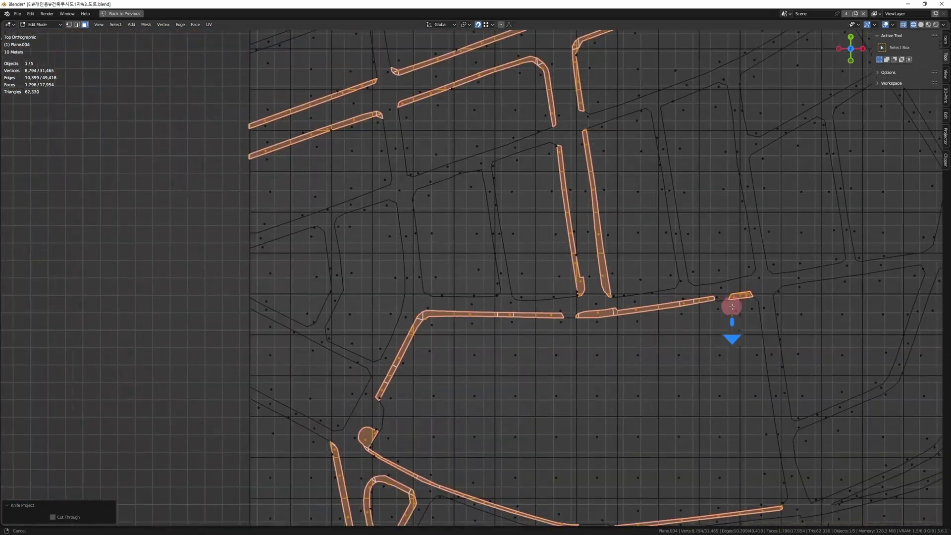
shift+middle_drag(552, 313, 432, 255)
scroll(432, 255, up, 6)
Step: Add a face map named walk for the newly cut sidewalk faces
key(ctrl+space)
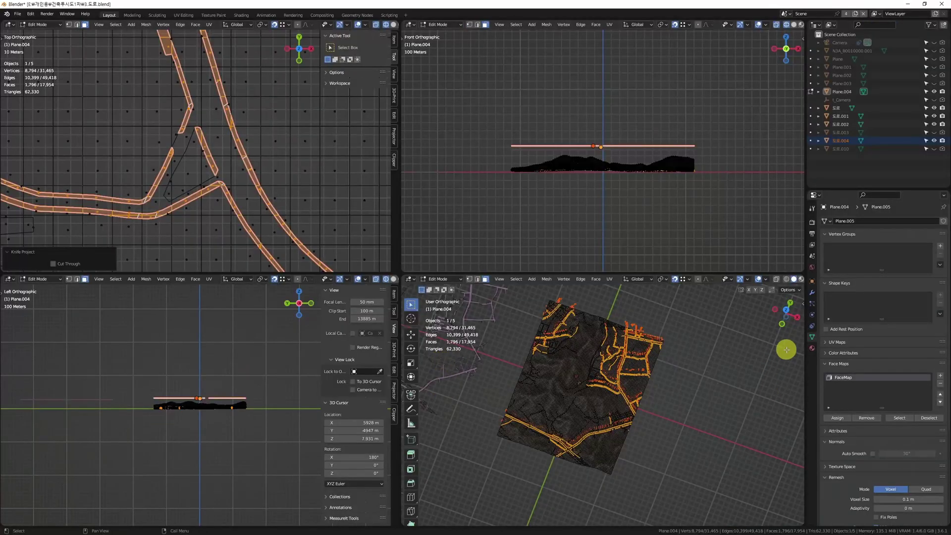
click(939, 376)
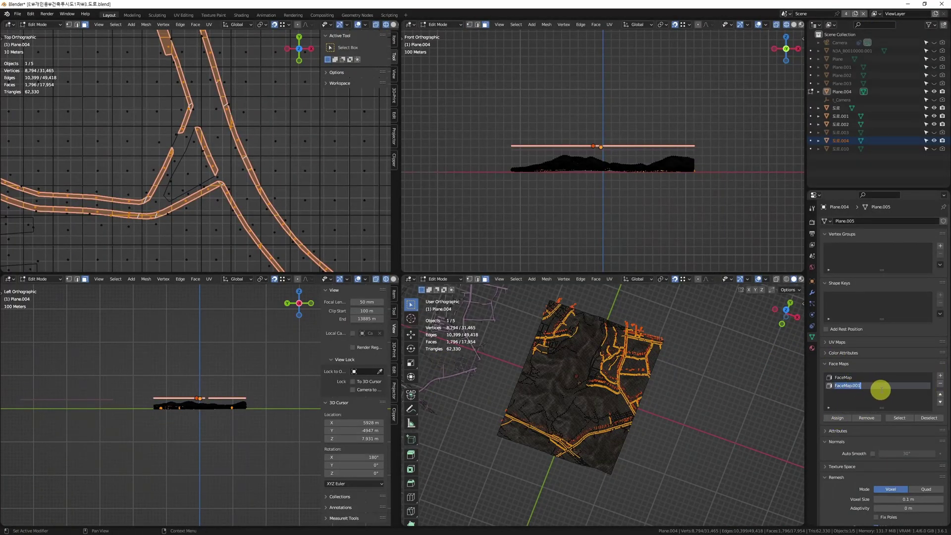
text(war)
key(BackSpace)
text(lk)
key(Return)
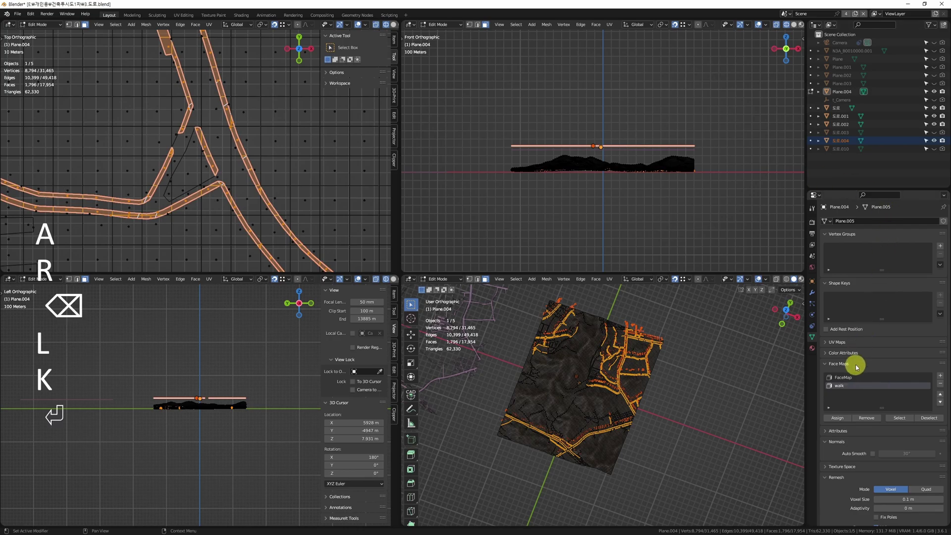
Step: Rename the Plane.004 terrain object as car
key(F2)
text(car)
key(Return)
scroll(670, 414, up, 2)
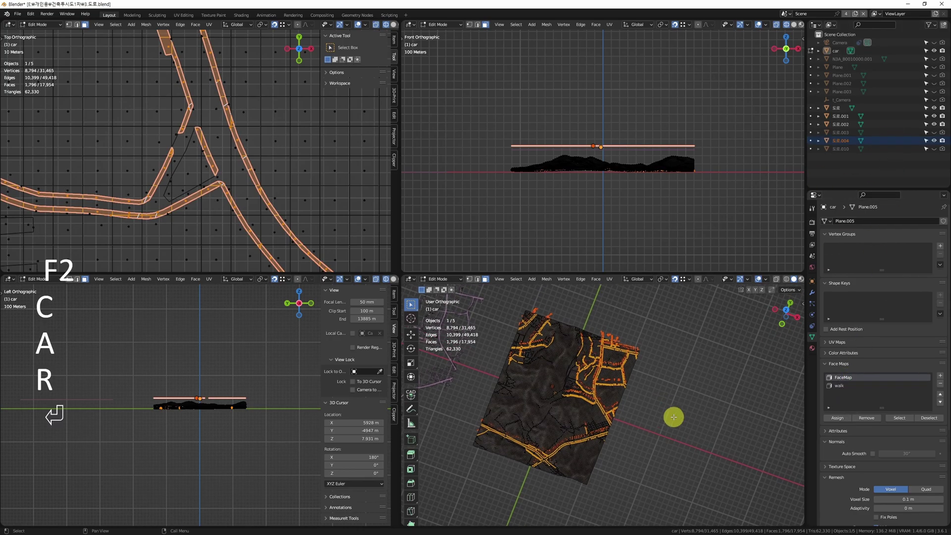
Step: Test-move a single vertex at a sidewalk corner on the terrain, undo the move and leave mesh editing
key(alt+w)
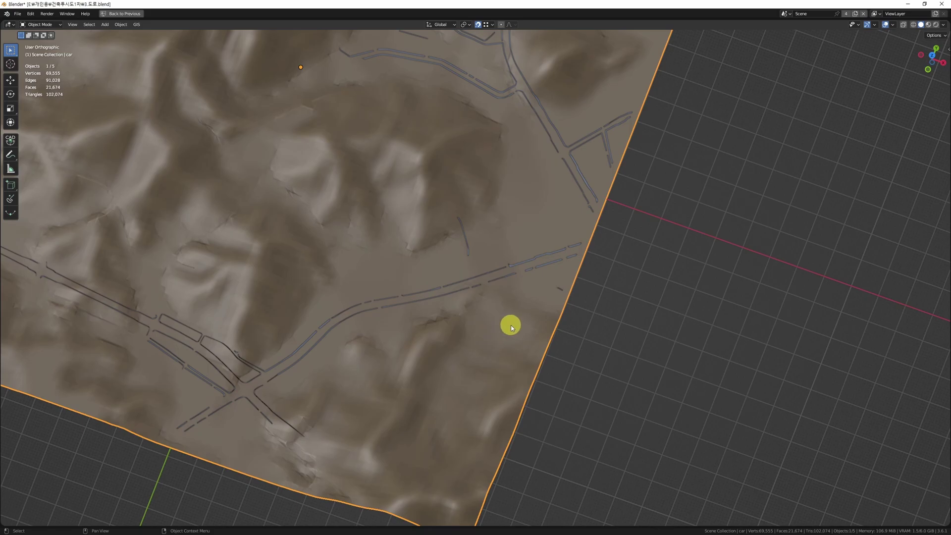
key(Tab)
key(1)
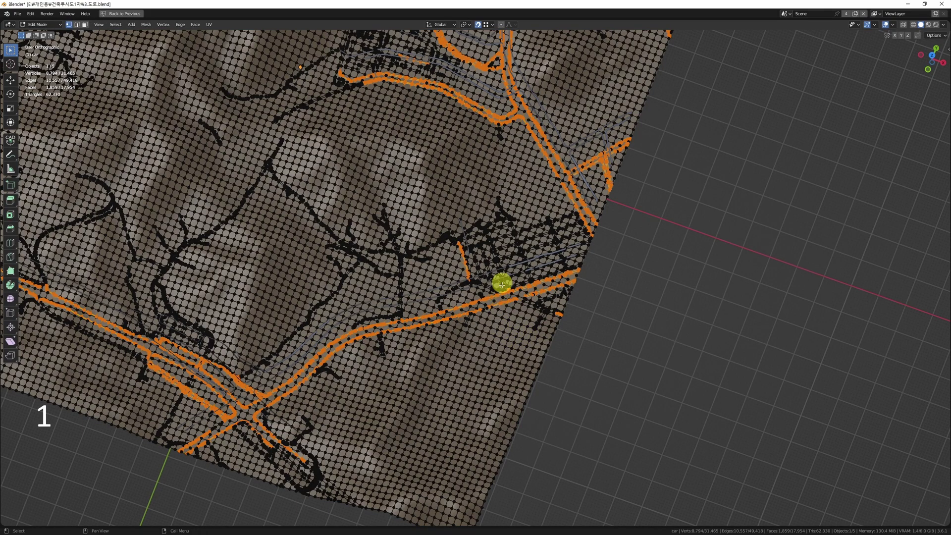
scroll(502, 284, up, 10)
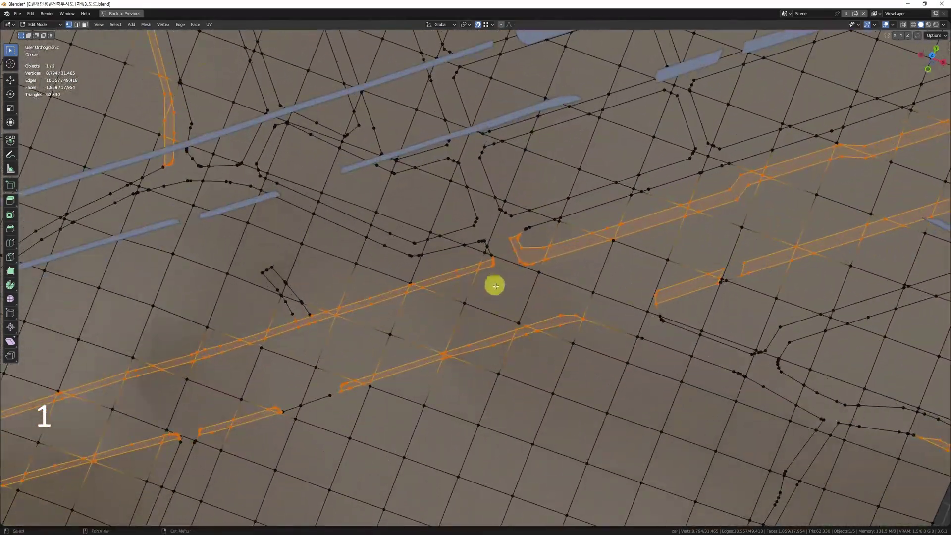
scroll(496, 289, up, 3)
click(490, 322)
key(g)
click(492, 316)
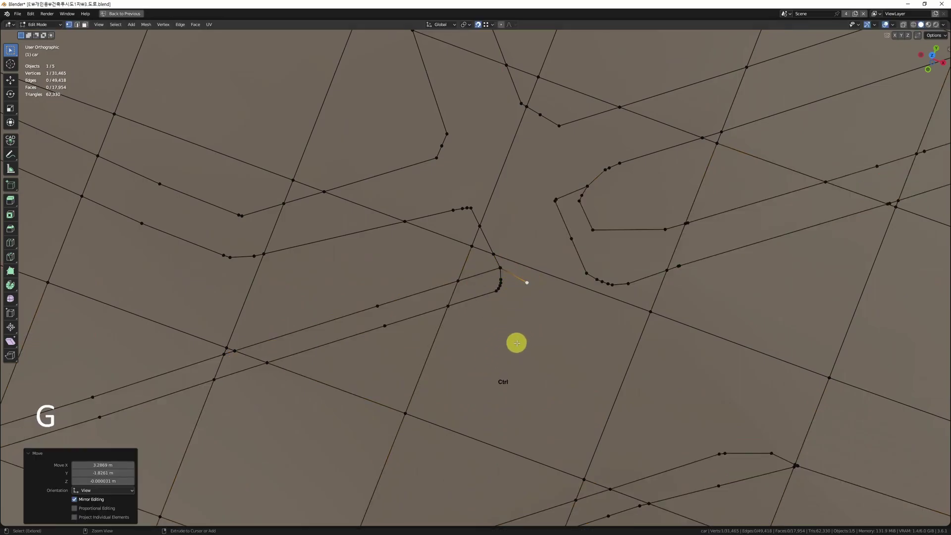
key(ctrl+z)
scroll(471, 347, down, 5)
key(Tab)
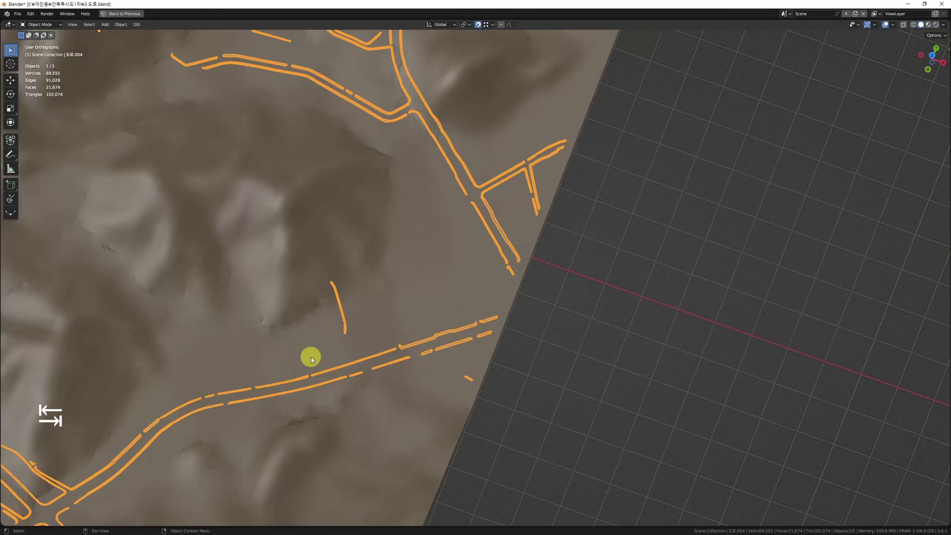
Step: Move the sidewalk copy off the terrain and open the car terrain mesh for editing with no faces selected
ctrl+right_drag(257, 37, 311, 238)
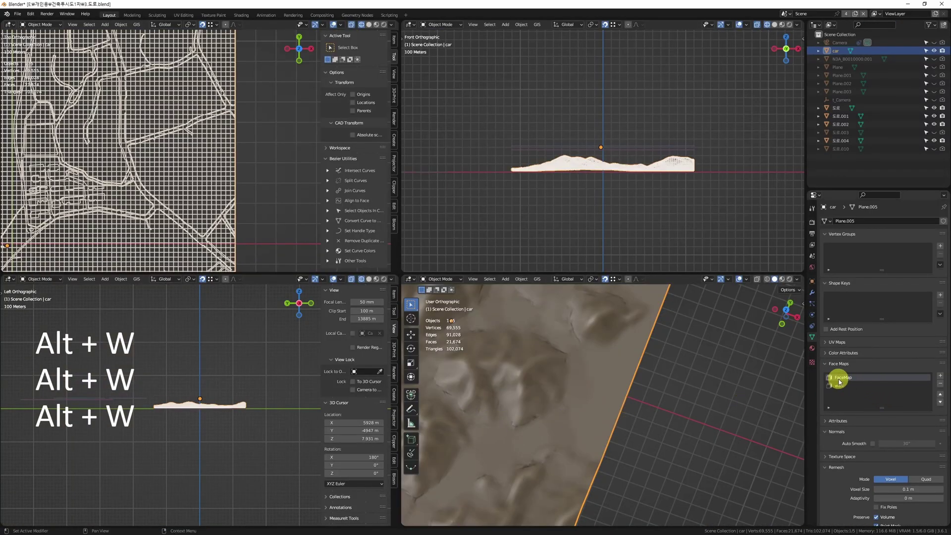
shift+middle_drag(583, 403, 595, 394)
key(Tab)
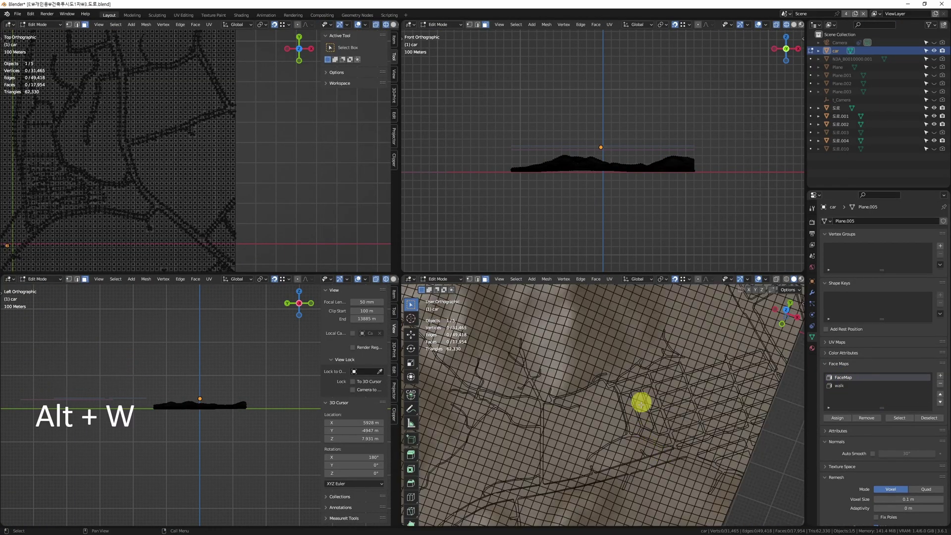
Step: Enter car again as the terrain object's name
key(F2)
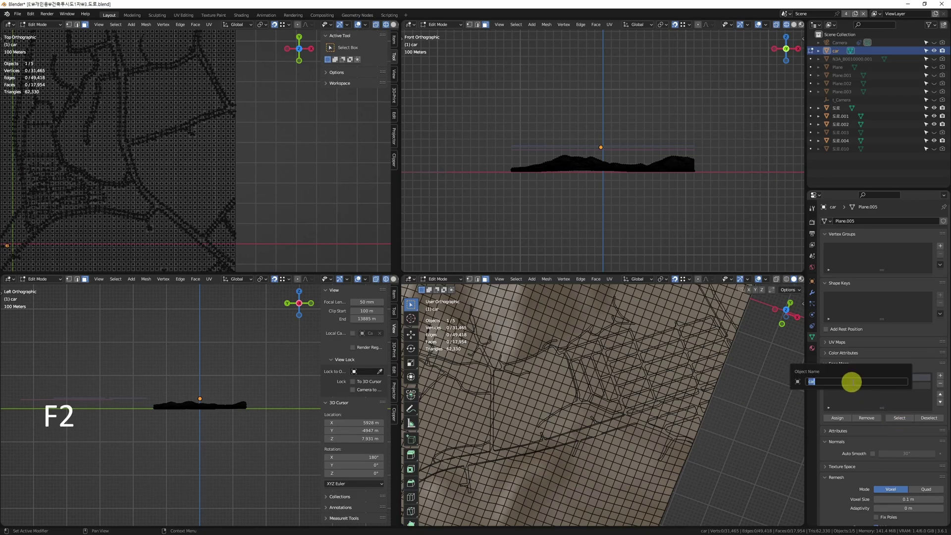
text(car)
key(Return)
Step: Check the faces stored in FaceMap, clear the selection and select the faces stored in the walk face map
click(899, 417)
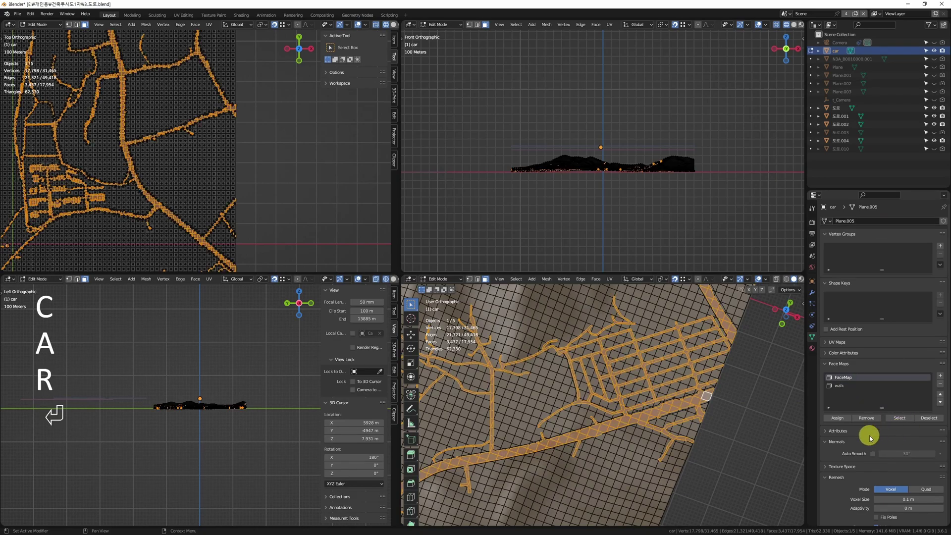
scroll(662, 448, up, 3)
shift+middle_drag(601, 439, 743, 412)
click(753, 416)
click(844, 385)
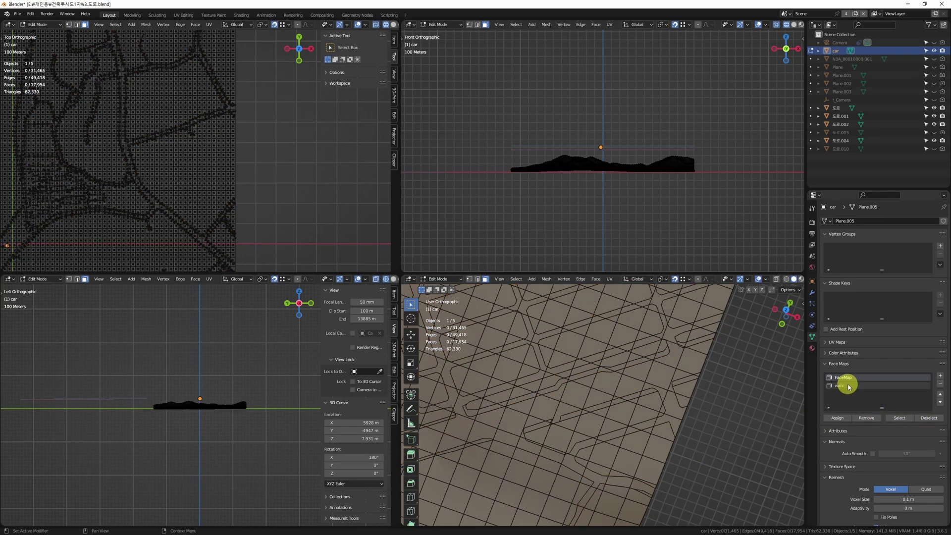
click(899, 417)
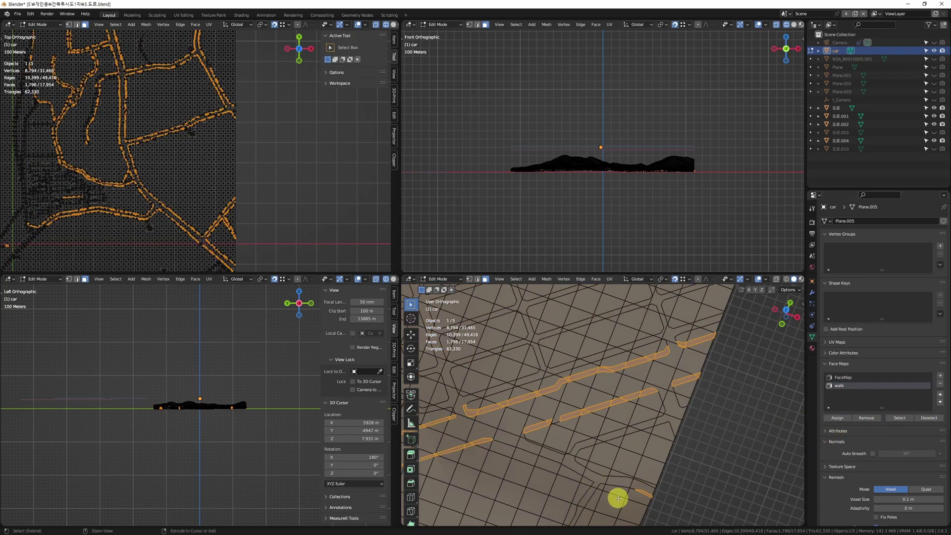
Step: Try to merge all vertices of the terrain mesh by distance at 0.00001 m
ctrl+middle_drag(619, 495, 644, 443)
key(1)
key(ctrl+a)
key(shift+w)
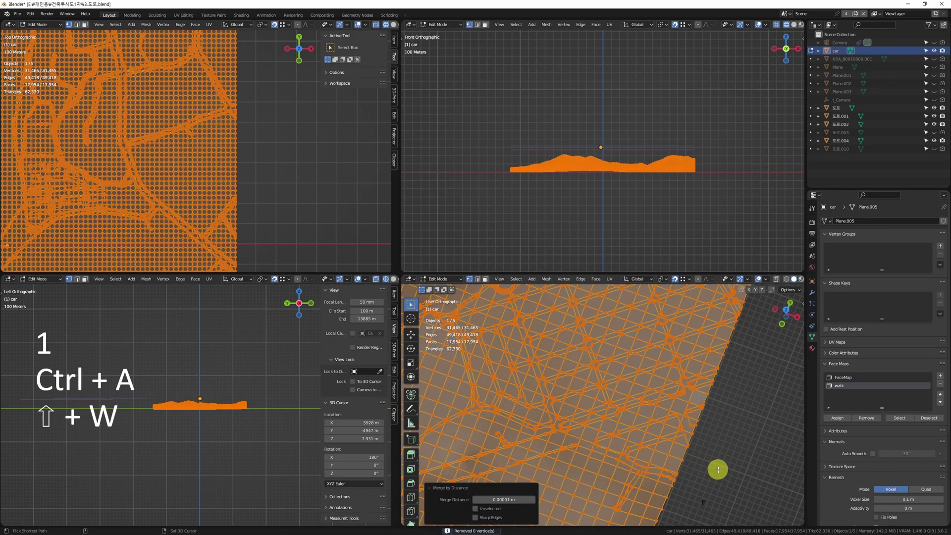
key(shift+w)
key(shift+w)
key(shift+w)
key(shift+w)
key(shift+w)
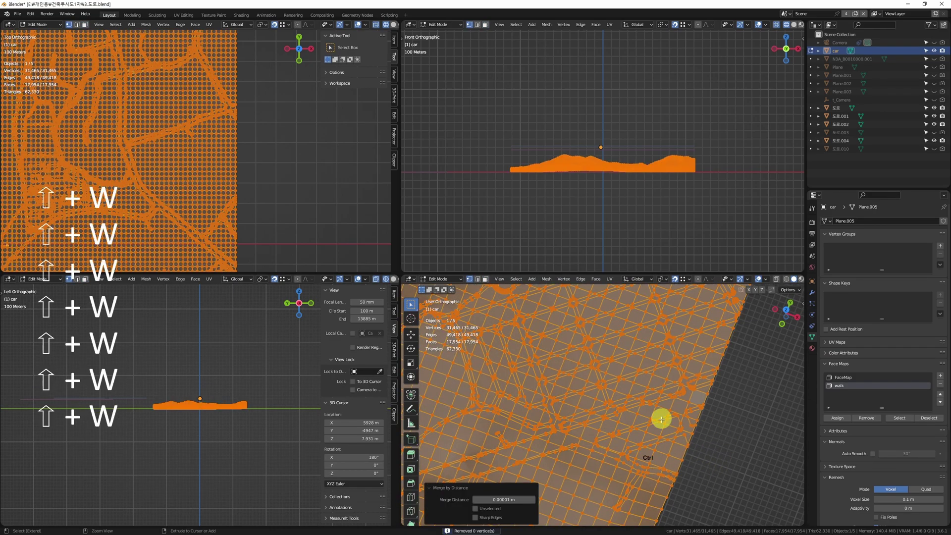
Step: Test-move a vertex at the rounded sidewalk end to check for doubled vertices and undo the move
key(g)
key(ctrl+z)
key(g)
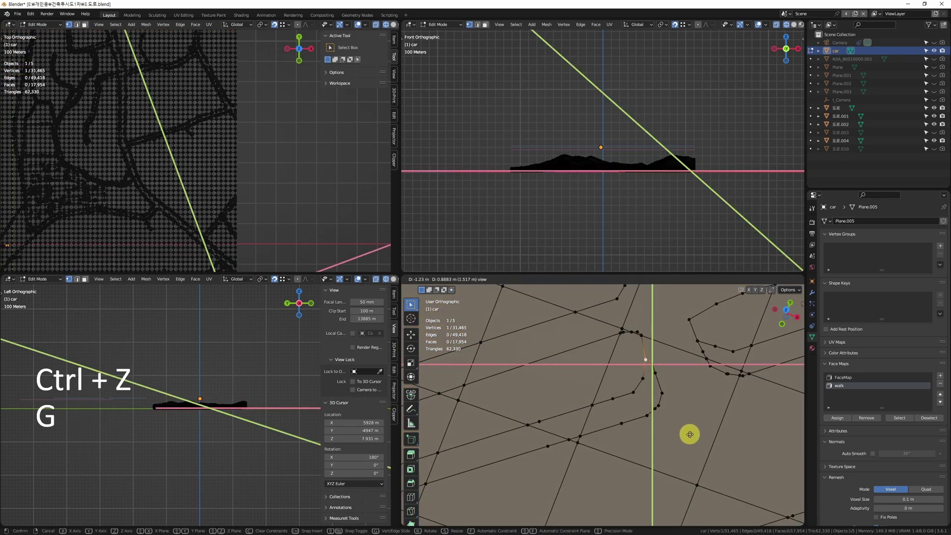
click(689, 434)
key(ctrl+z)
Step: Merge all vertices of the terrain mesh by distance with a merge distance of 0.01 m
key(ctrl+a)
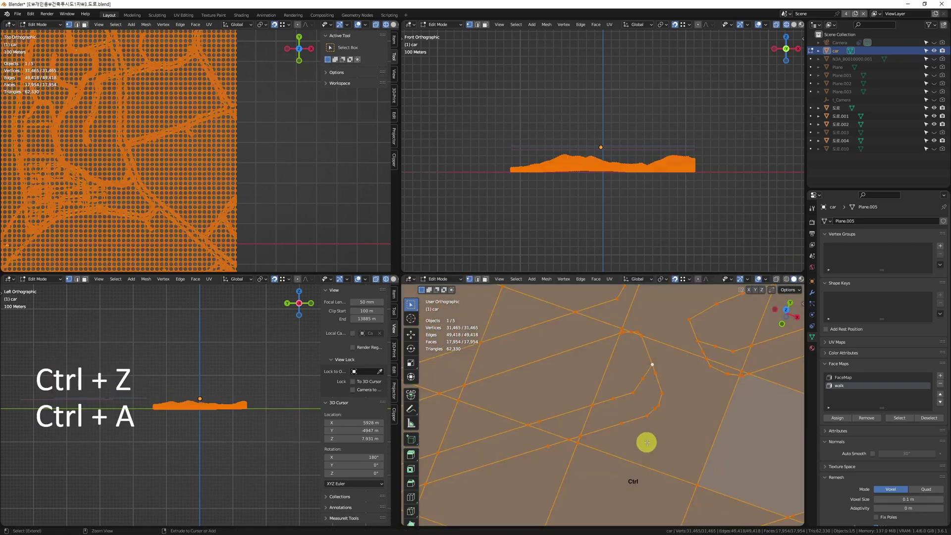
key(shift+w)
click(509, 497)
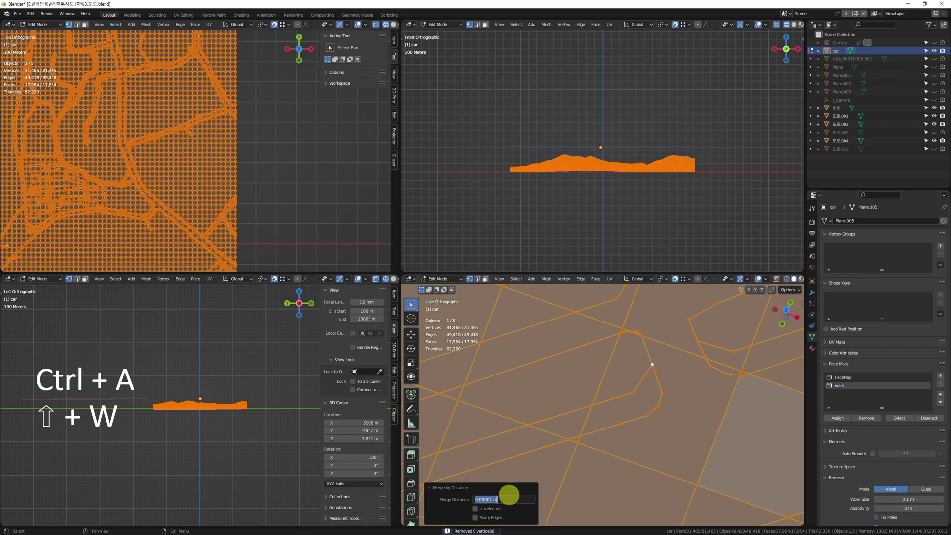
text(0.01)
key(Return)
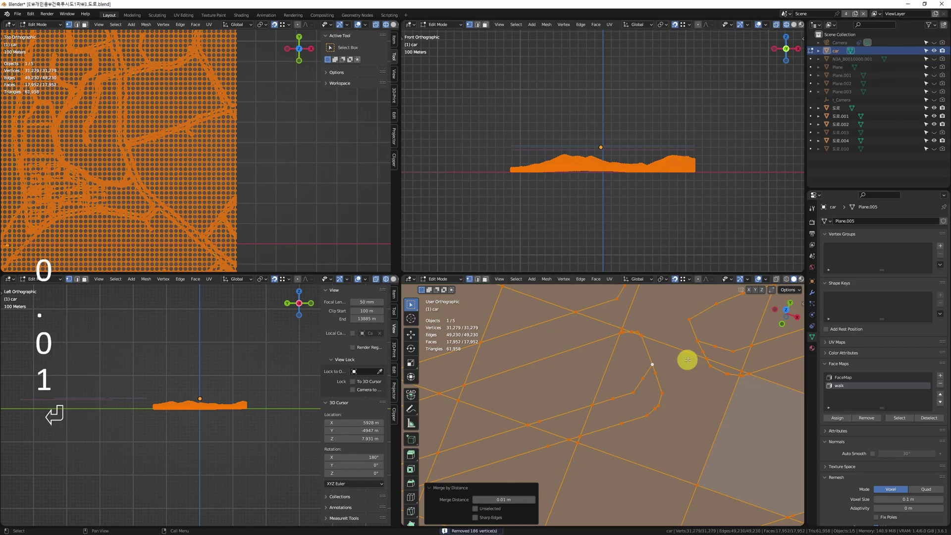
Step: Test-move the merged vertex at the sidewalk end and undo the move
click(650, 365)
click(648, 357)
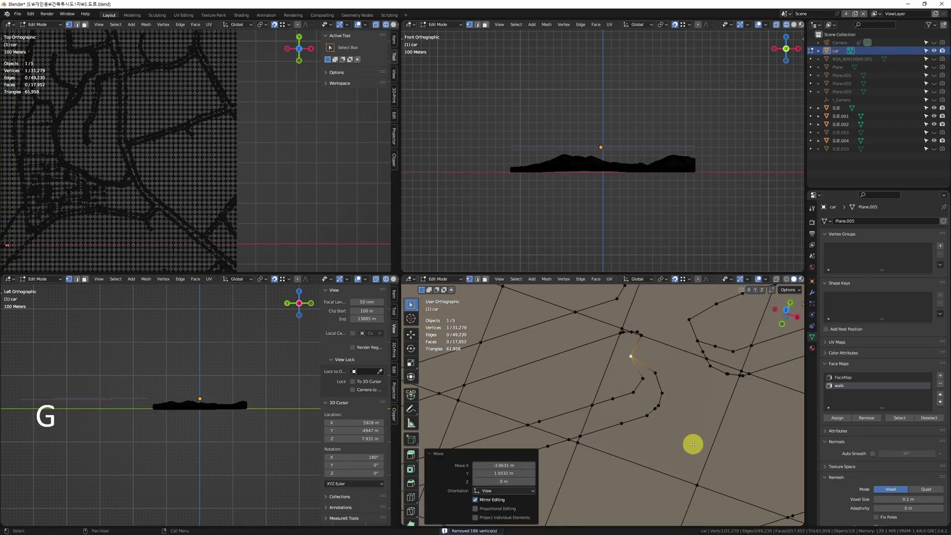
key(ctrl+z)
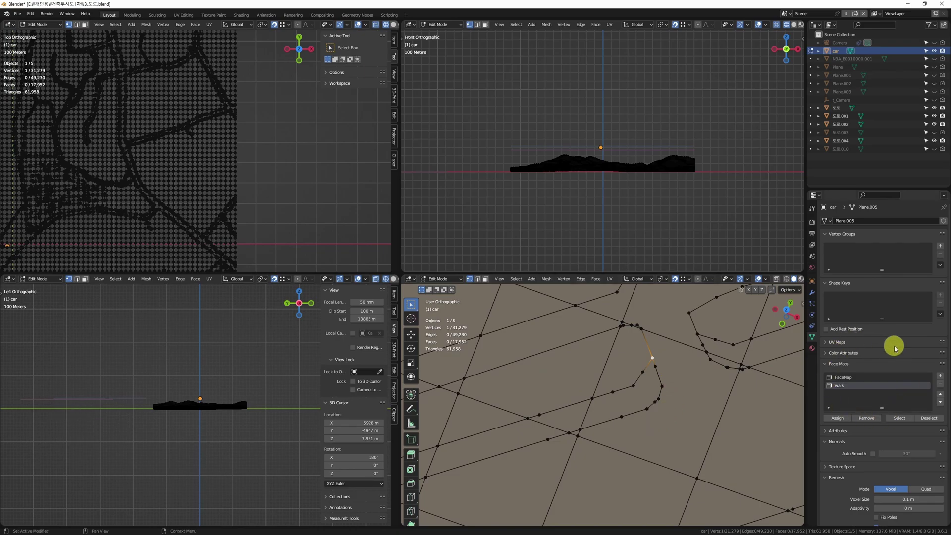
Step: Select the faces stored in the walk face map on the merged terrain mesh
click(900, 418)
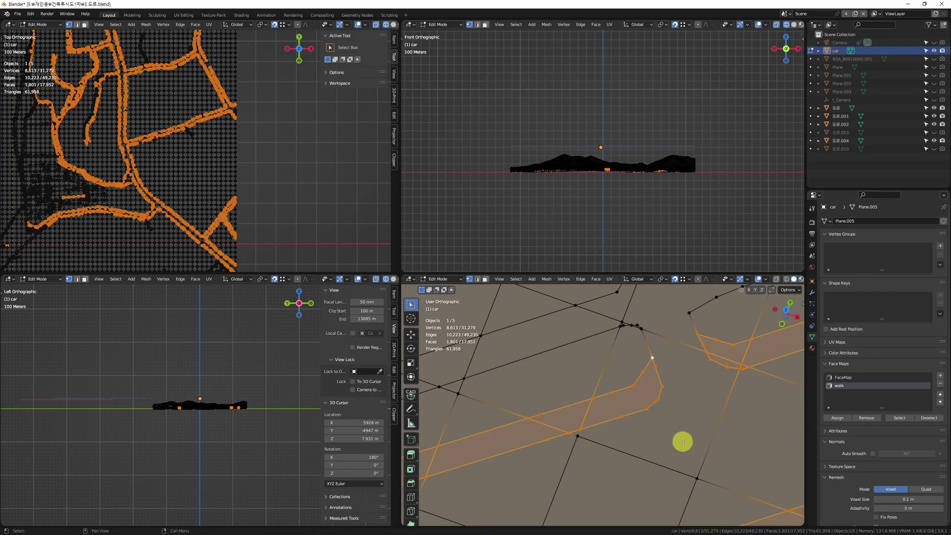
scroll(212, 138, down, 2)
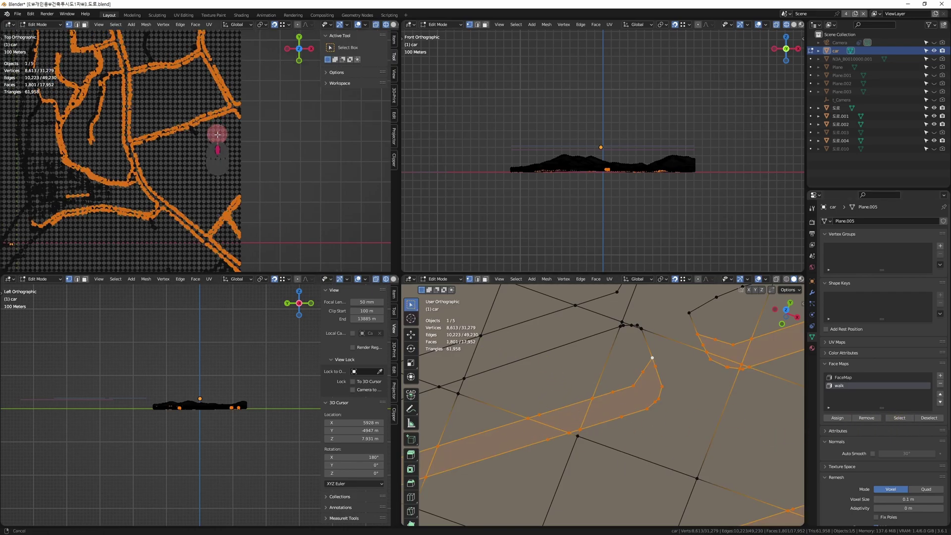
Step: Rename the face map called FaceMap to car and select its stored road faces on the terrain mesh
key(alt+w)
scroll(319, 202, up, 5)
scroll(365, 186, down, 3)
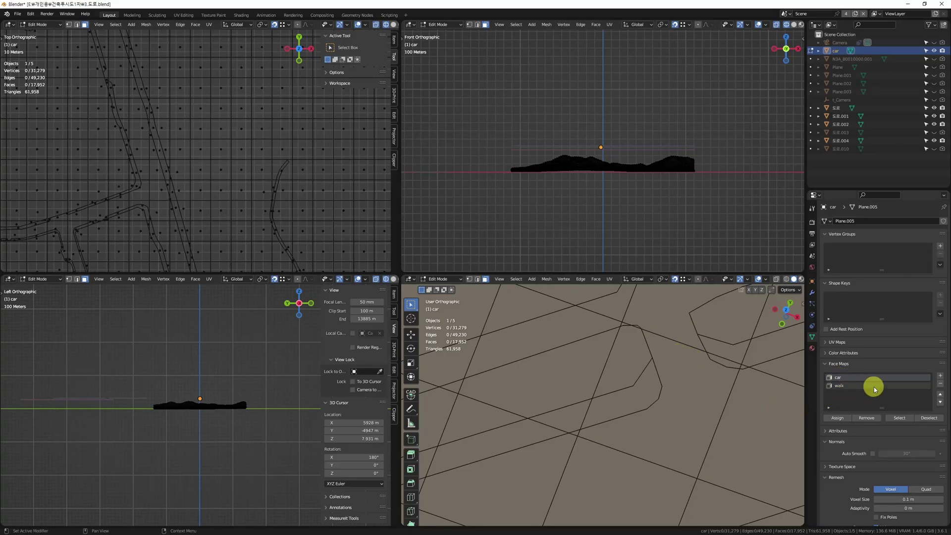
click(899, 418)
scroll(203, 46, down, 2)
scroll(664, 389, down, 4)
key(alt+w)
shift+middle_drag(398, 427, 794, 378)
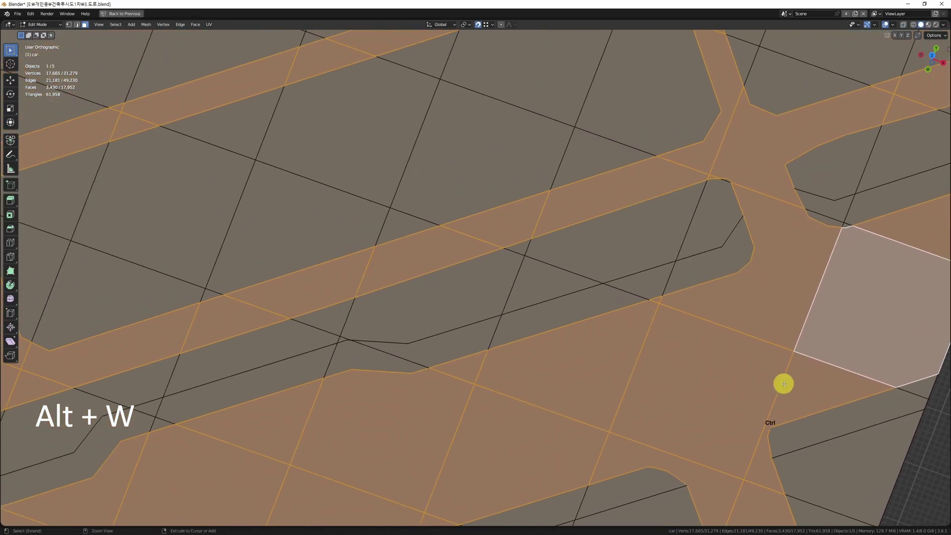
Step: Sink the selected road faces using Extrude Region and Shrink/Fatten with an offset of -0.15 m and Offset Even
key(Tab)
key(Tab)
scroll(669, 379, down, 8)
shift+middle_drag(693, 307, 615, 421)
scroll(690, 435, up, 3)
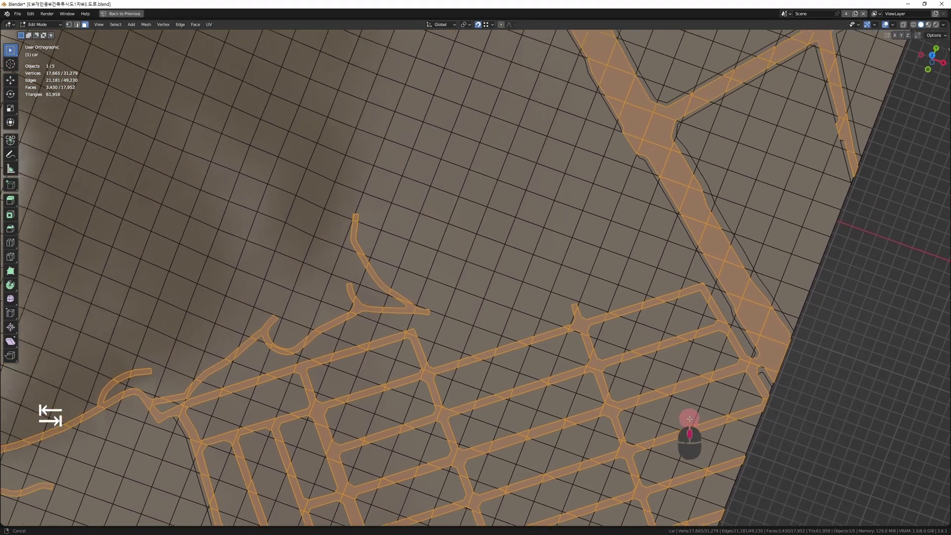
scroll(721, 272, up, 5)
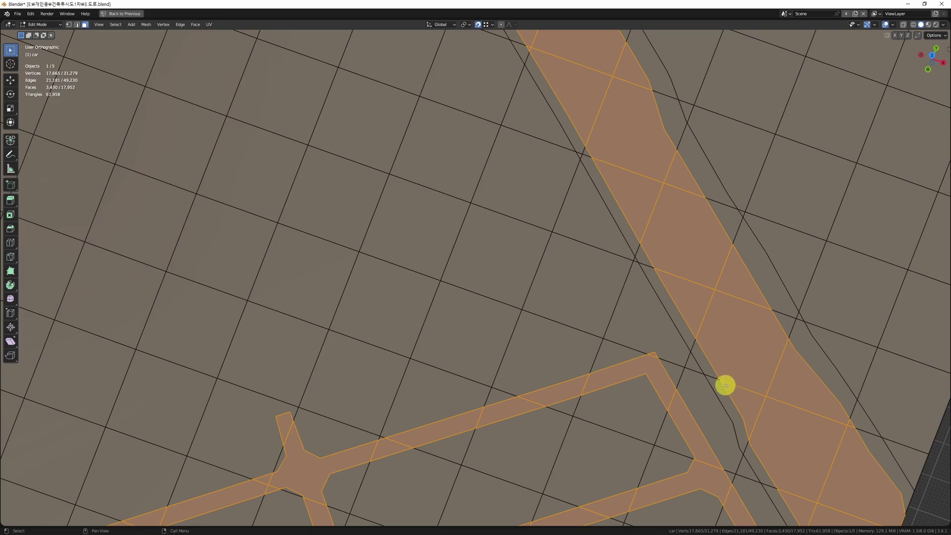
shift+middle_drag(478, 452, 792, 347)
scroll(610, 368, up, 3)
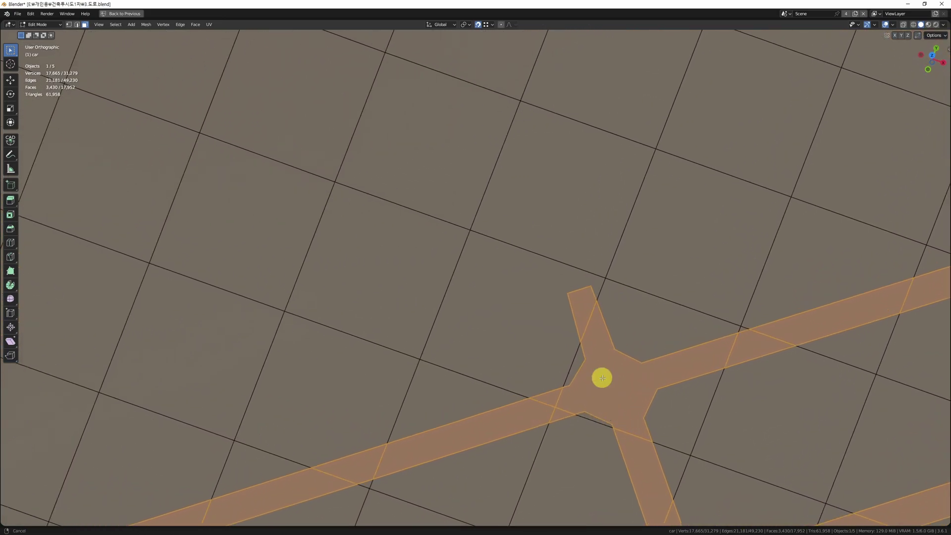
key(shift+e)
text(-0.15)
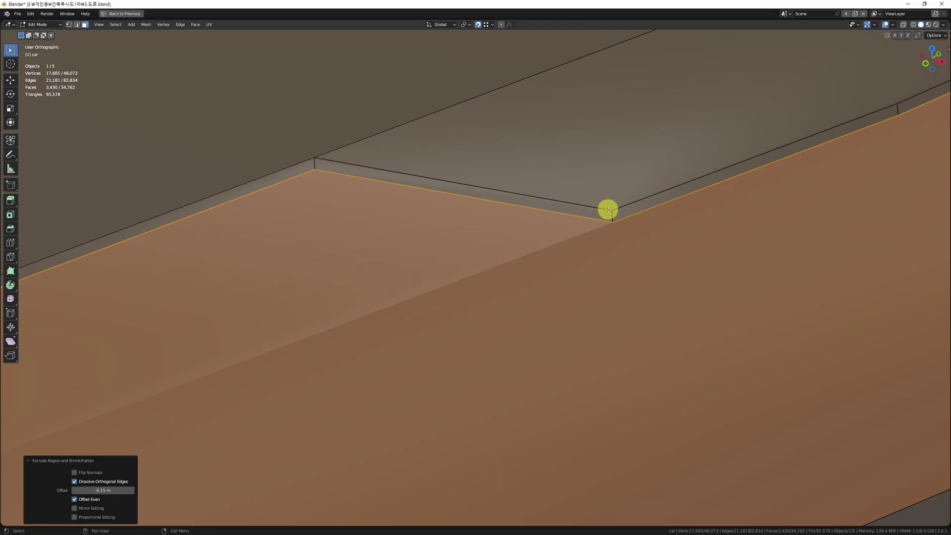
scroll(596, 286, down, 6)
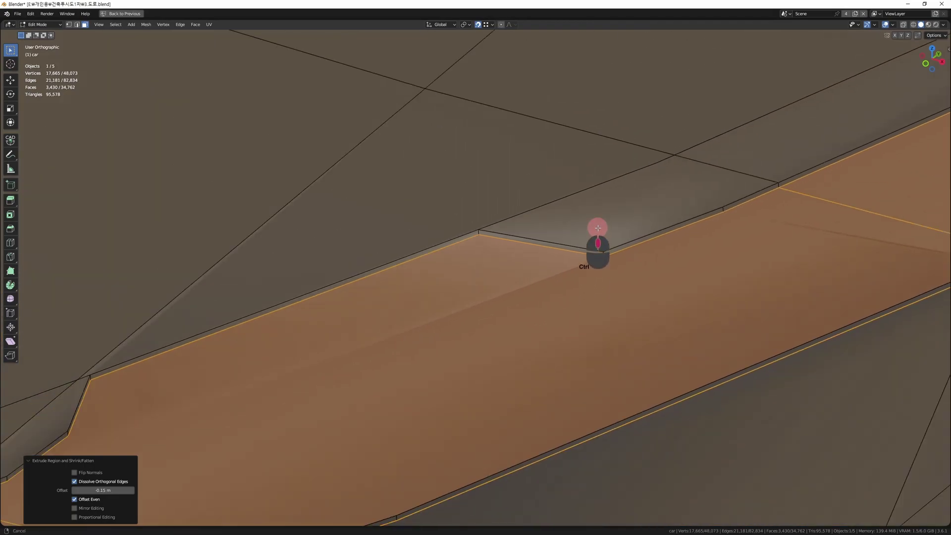
Step: Deselect the road faces and select the faces stored in the walk face map, checking them along the lowered road edge
key(alt+w)
click(707, 213)
click(839, 385)
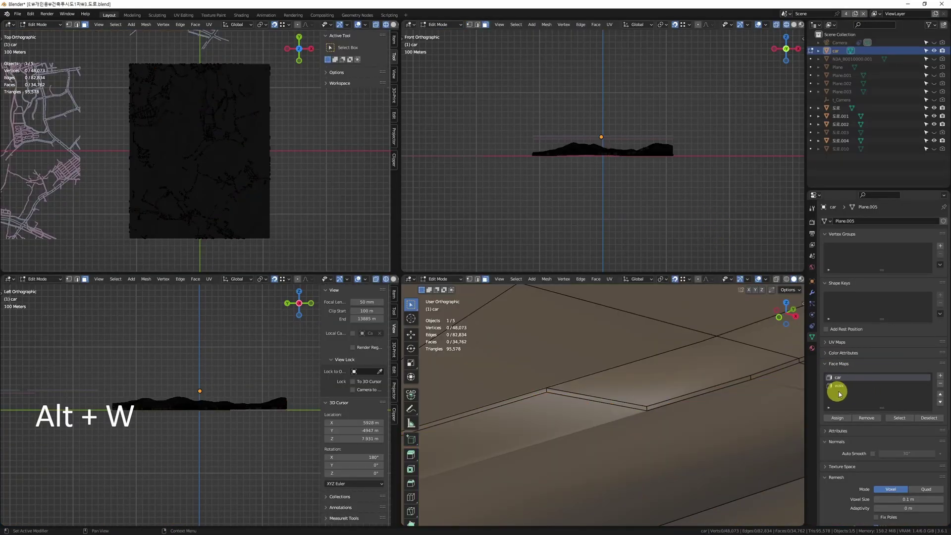
click(899, 418)
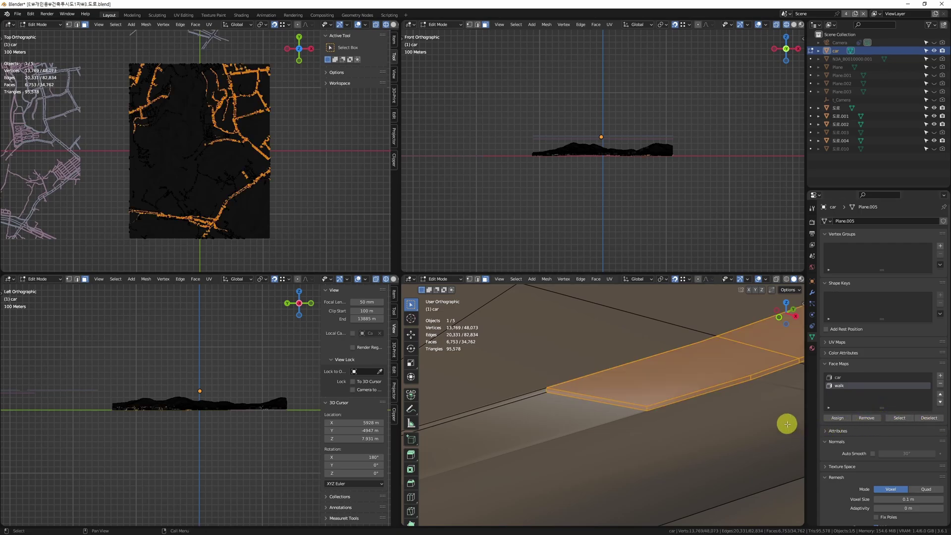
scroll(633, 396, up, 4)
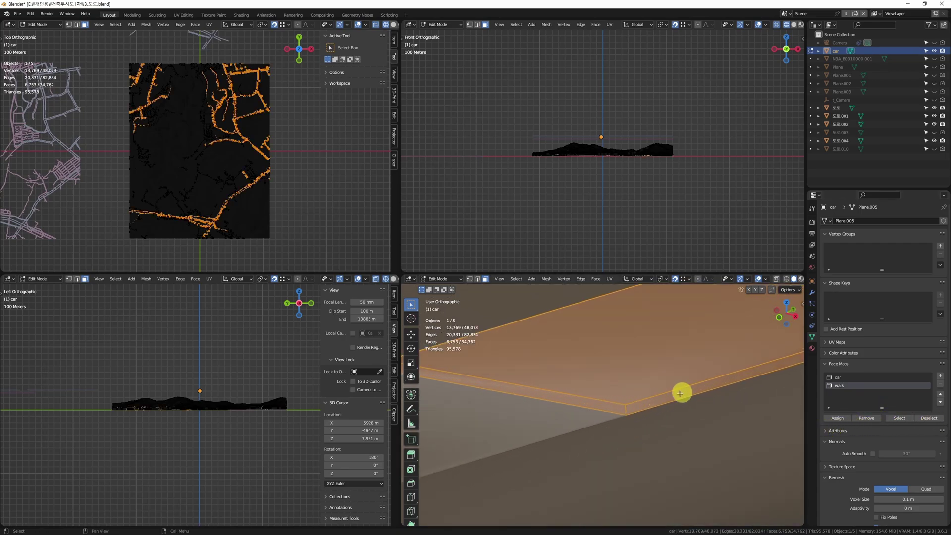
shift+middle_drag(657, 400, 460, 427)
middle_drag(644, 406, 600, 387)
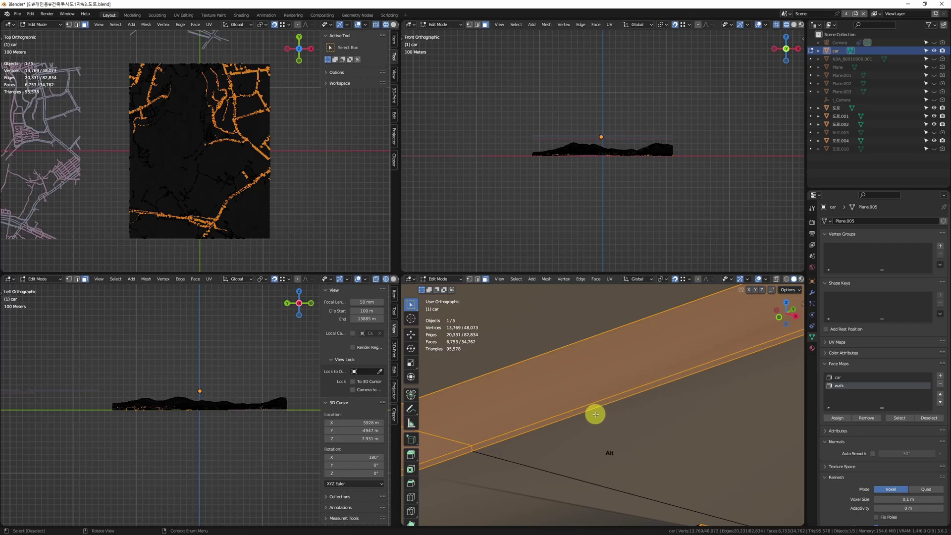
Step: Examine the selected sidewalk faces and their curb edges close up across the terrain
key(alt+w)
key(z)
alt+middle_drag(638, 326, 510, 337)
scroll(431, 203, up, 7)
middle_drag(430, 213, 413, 327)
scroll(366, 237, up, 2)
middle_drag(364, 233, 349, 289)
scroll(349, 289, up, 3)
scroll(267, 297, up, 4)
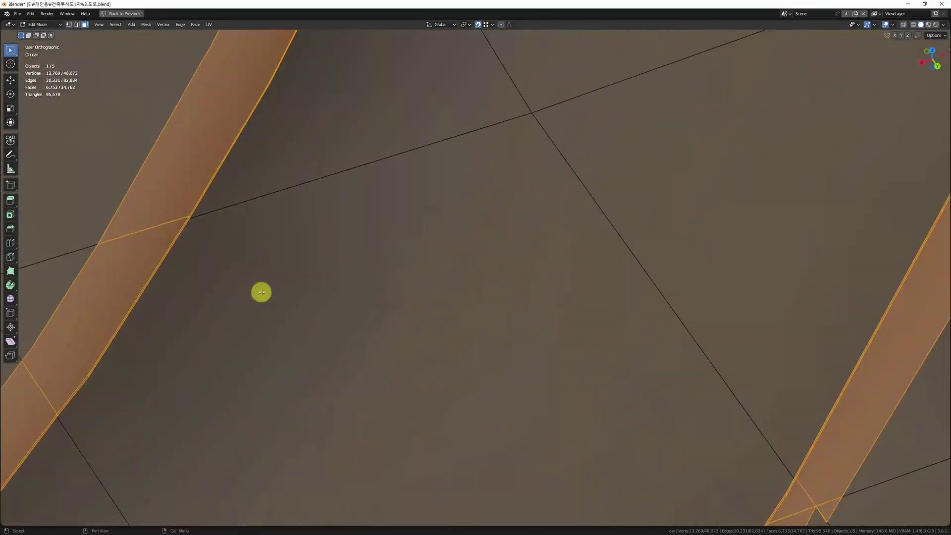
shift+middle_drag(267, 297, 380, 341)
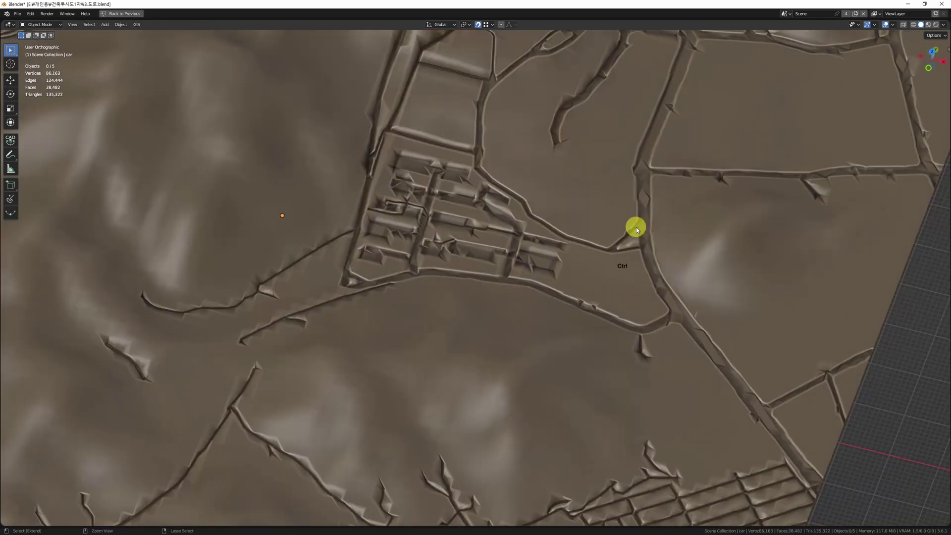
Step: Inspect the shading of the terrain along the lowered roads in both object mode and edit mode
ctrl+middle_drag(636, 227, 634, 250)
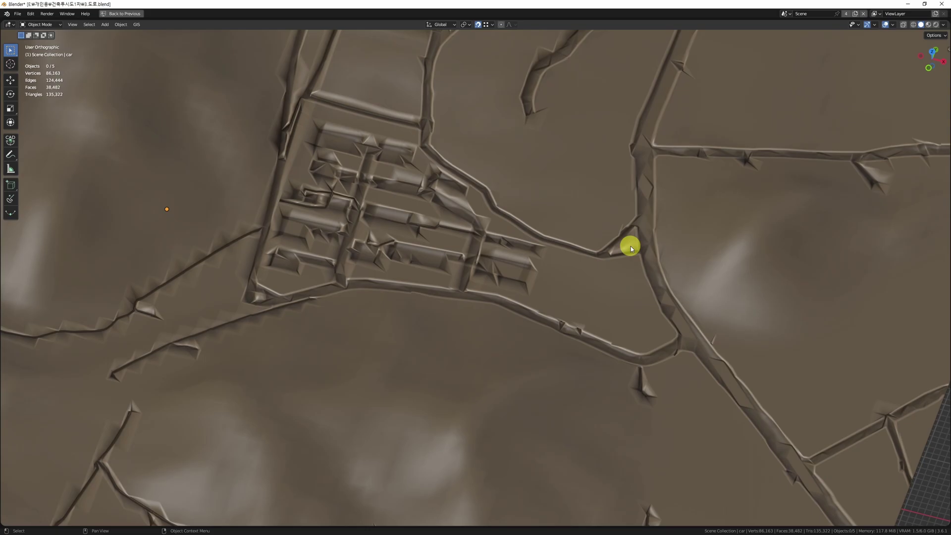
key(Tab)
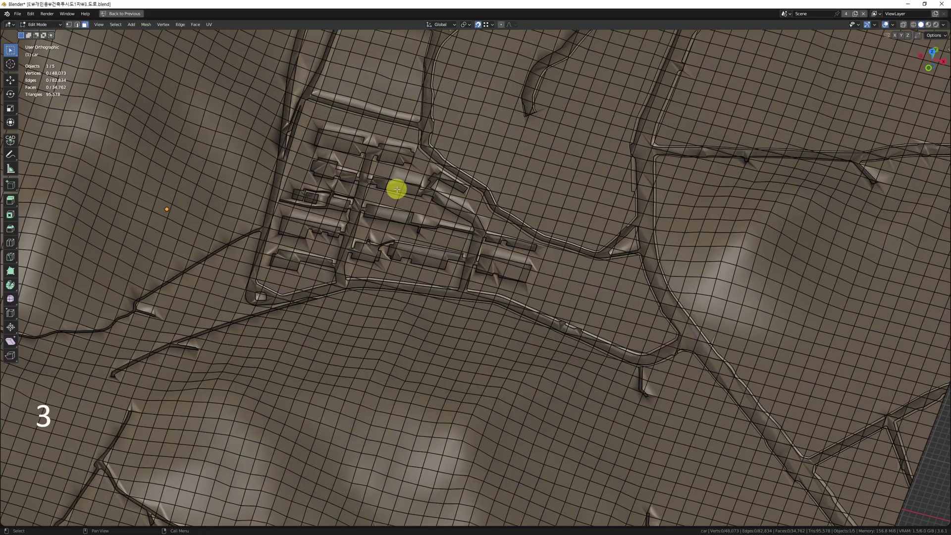
key(3)
middle_drag(591, 301, 365, 395)
mouse_move(756, 158)
middle_down()
mouse_move(678, 278)
mouse_move(334, 416)
middle_up()
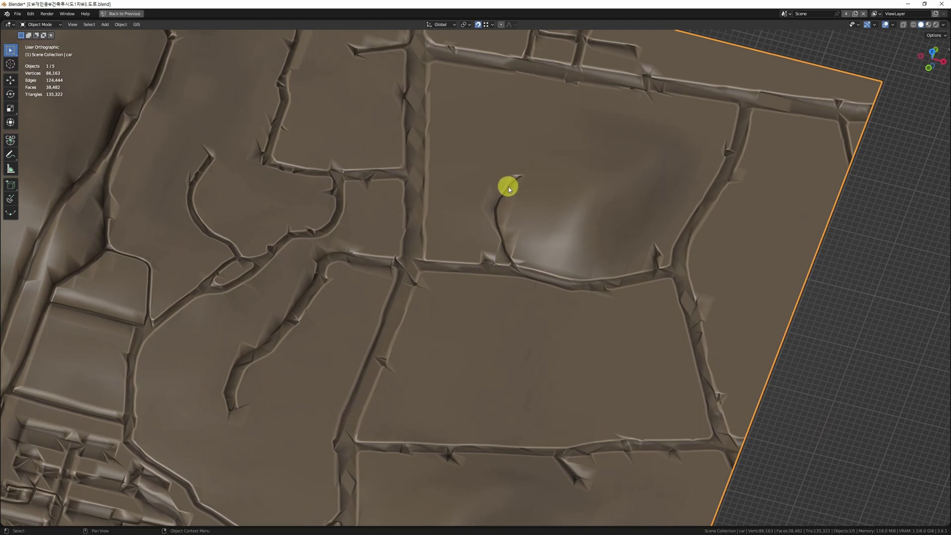
mouse_move(483, 252)
middle_down()
mouse_move(541, 248)
mouse_move(562, 218)
middle_up()
scroll(563, 218, up, 3)
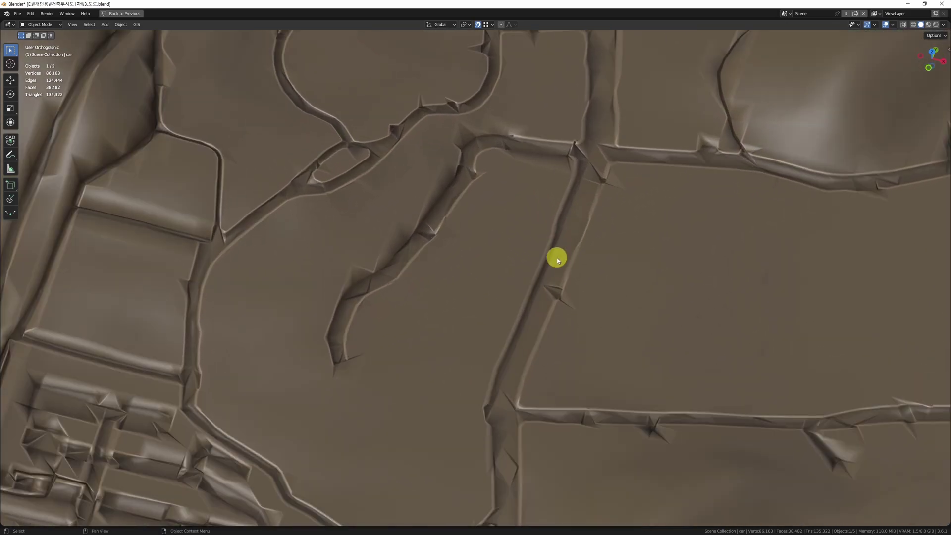
scroll(505, 291, down, 5)
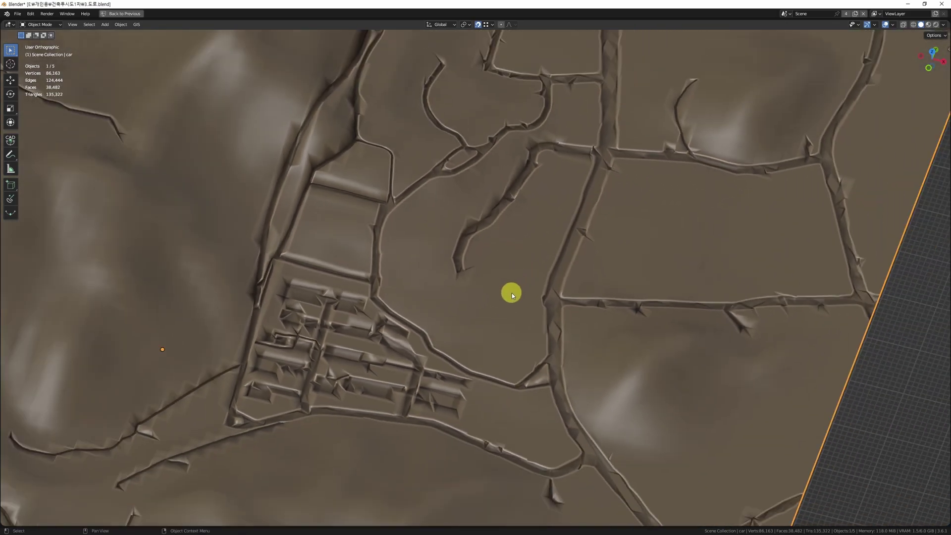
Step: Select the faces of the car face map and separate them from the terrain into their own object
key(Tab)
key(3)
click(541, 340)
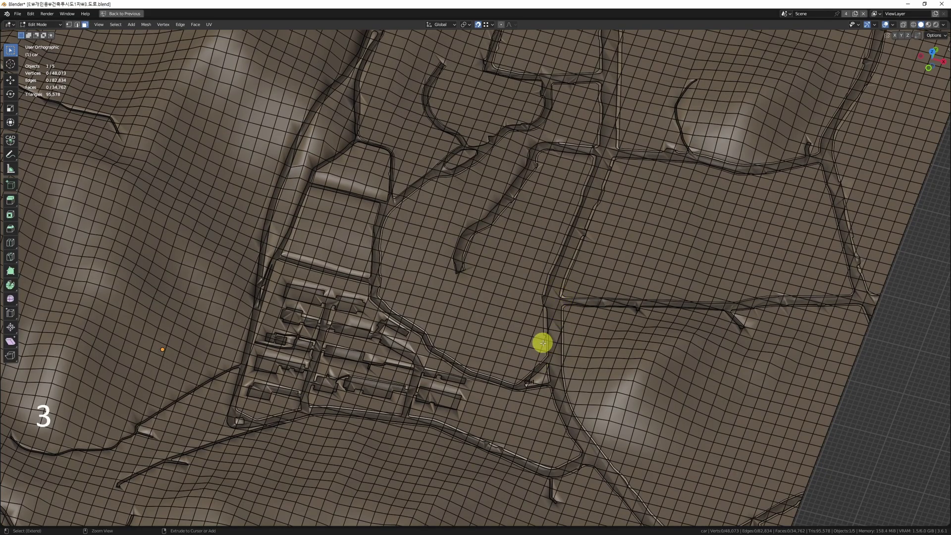
key(alt+w)
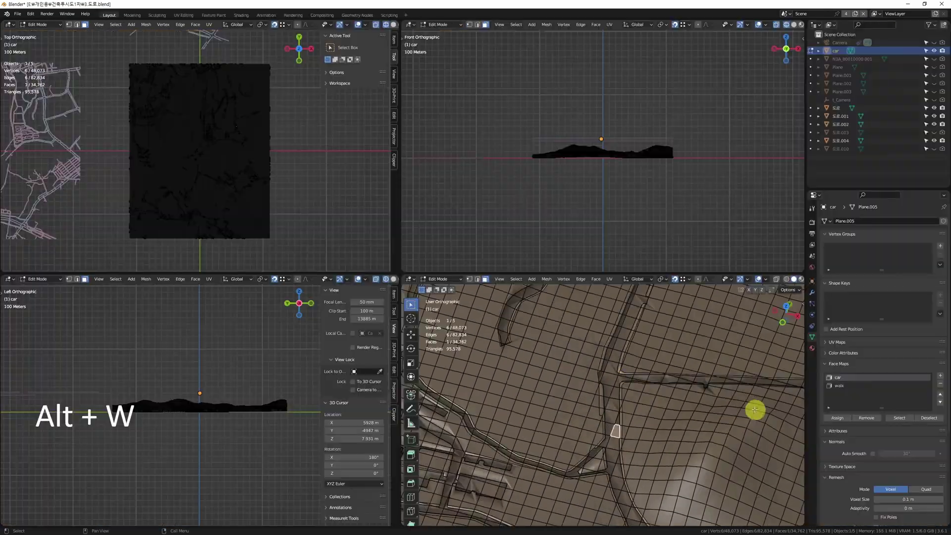
click(899, 418)
key(ctrl+d)
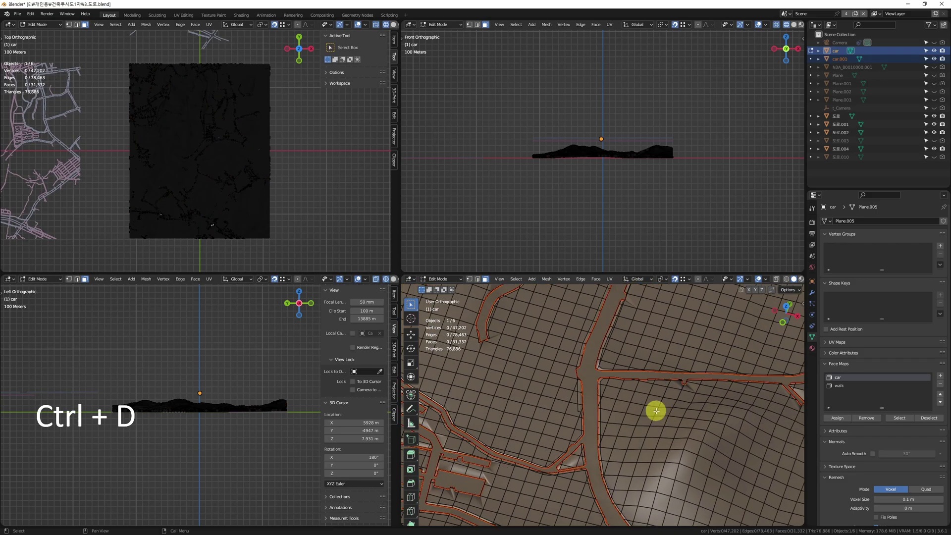
Step: Set the viewport display colors to brown for the terrain and dark grey for the separated roads
key(Tab)
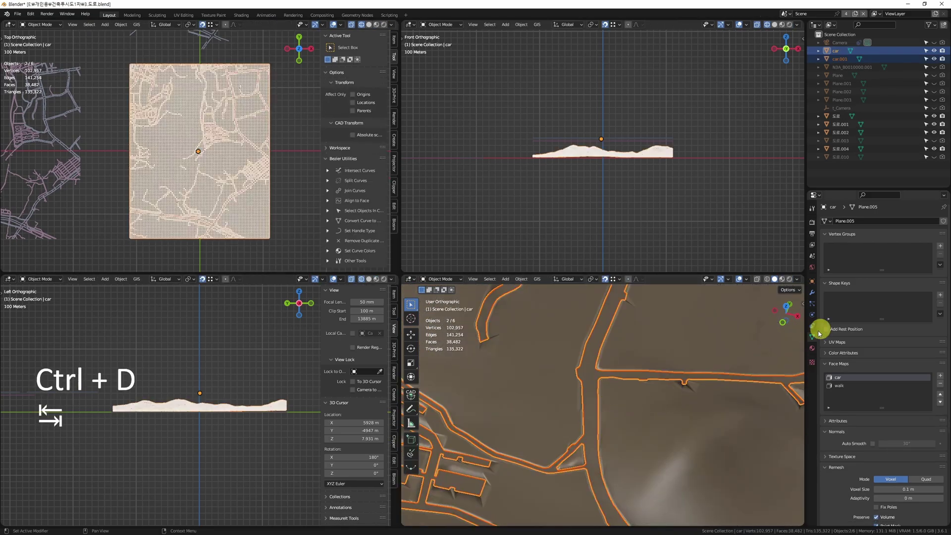
click(812, 280)
click(917, 498)
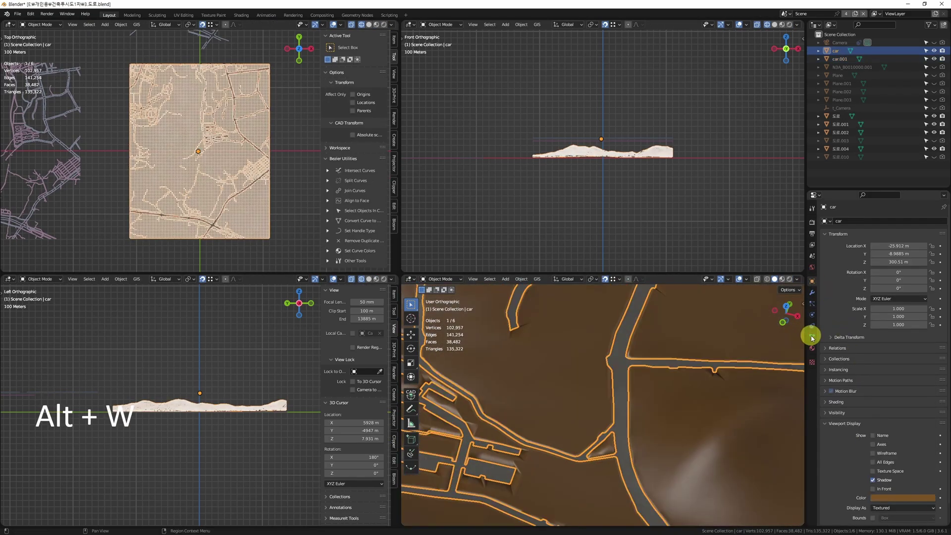
Step: Separate the faces of the walk face map from the terrain into their own object and give it a red viewport color
click(811, 337)
click(845, 385)
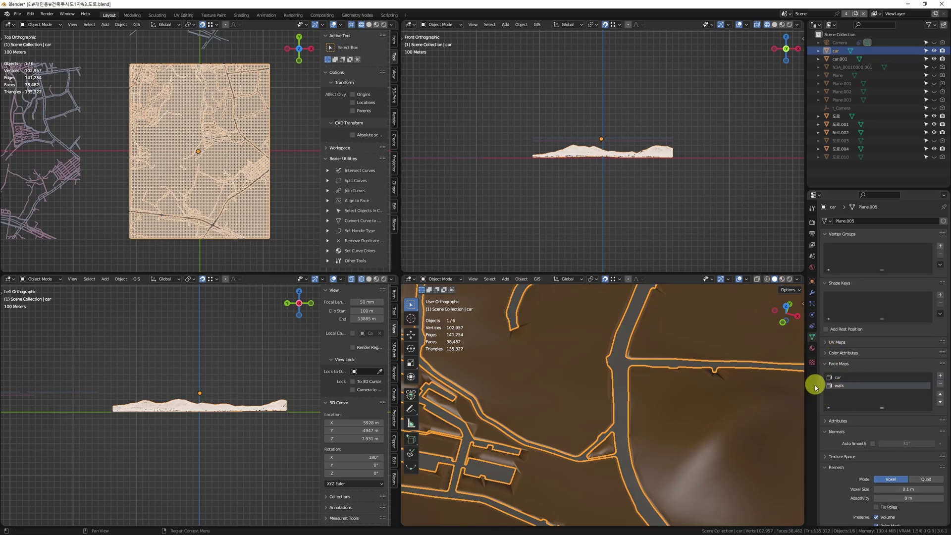
key(Tab)
key(3)
key(alt+w)
alt+middle_drag(581, 342, 569, 352)
key(ctrl+d)
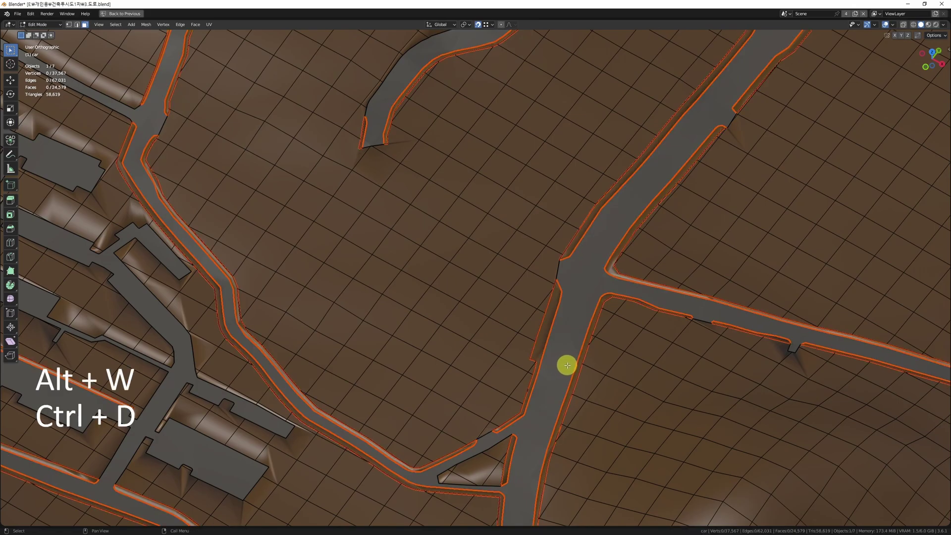
key(alt+w)
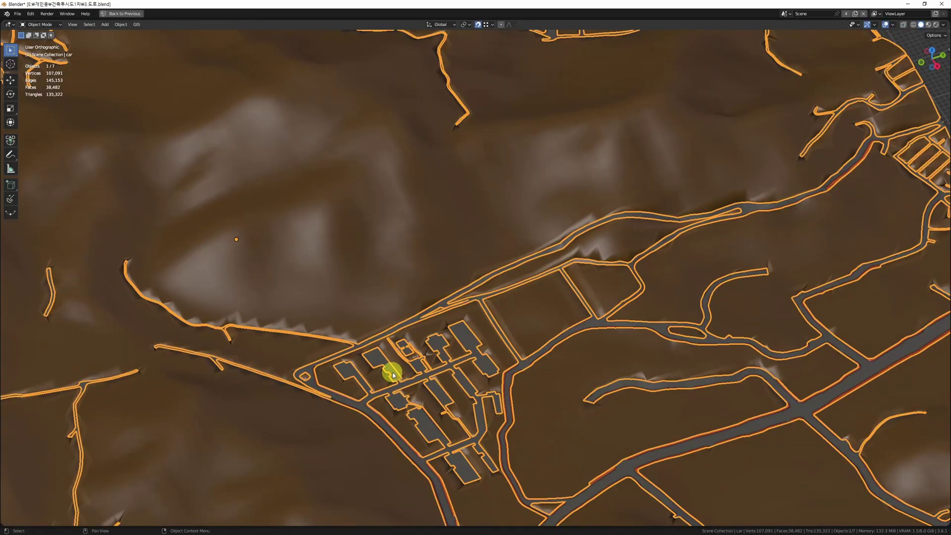
Step: Inspect the colored road and sidewalk objects and the terrain shading along their edges
scroll(395, 377, up, 6)
shift+middle_drag(644, 448, 548, 227)
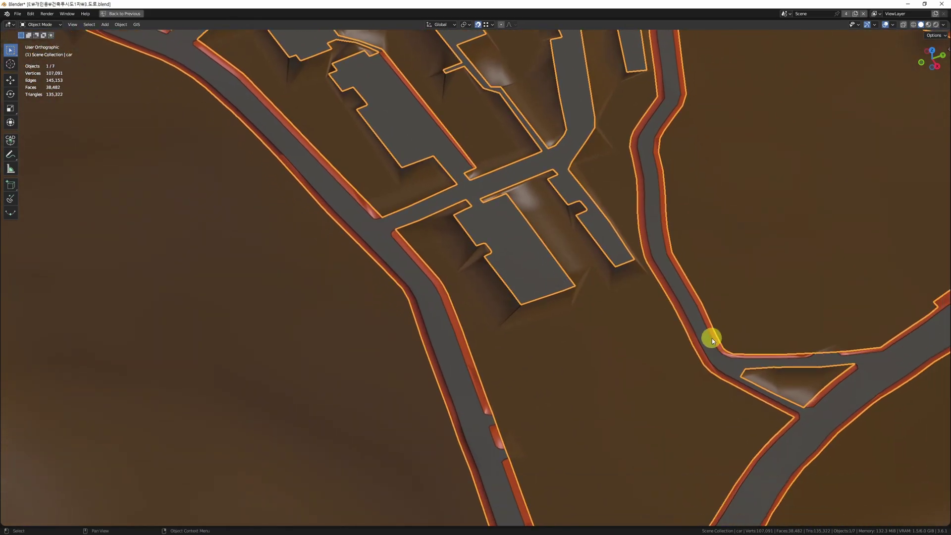
scroll(702, 325, up, 3)
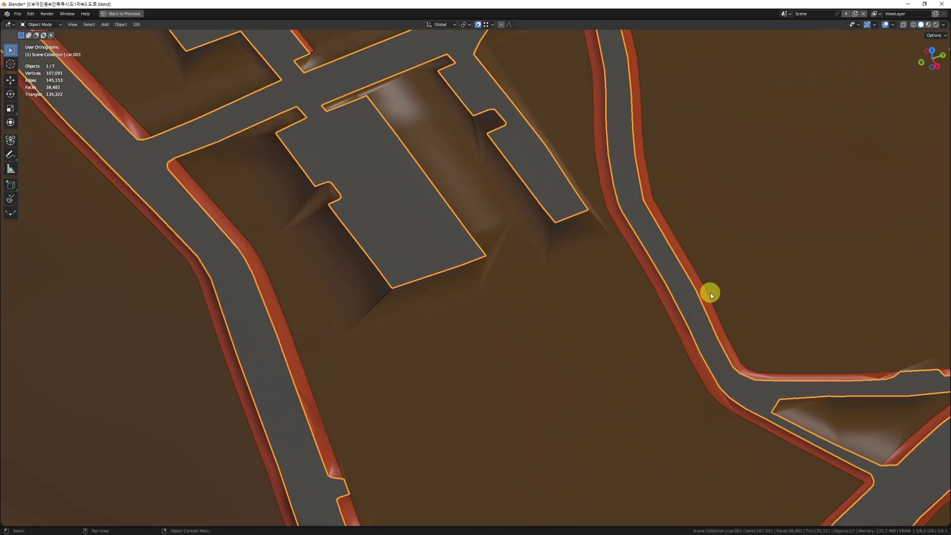
scroll(628, 259, down, 8)
scroll(556, 333, up, 11)
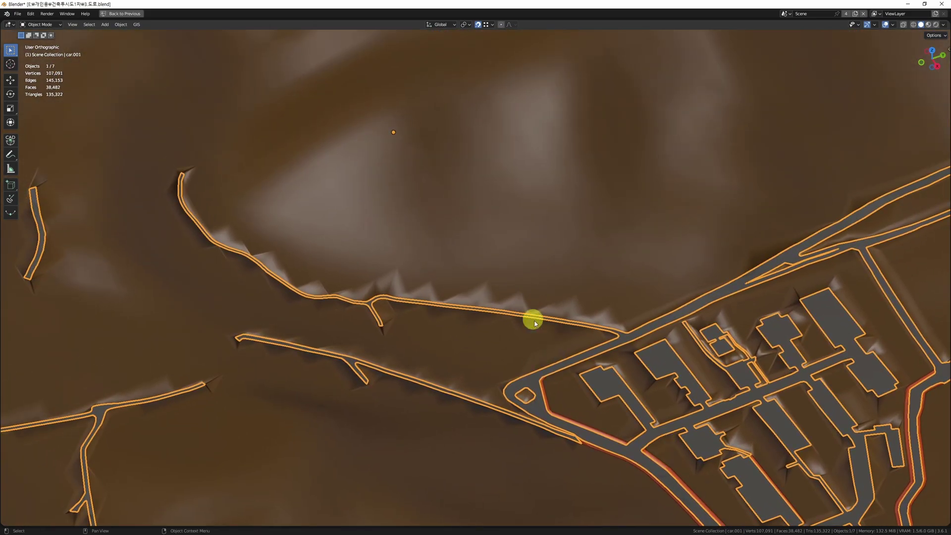
scroll(643, 328, up, 8)
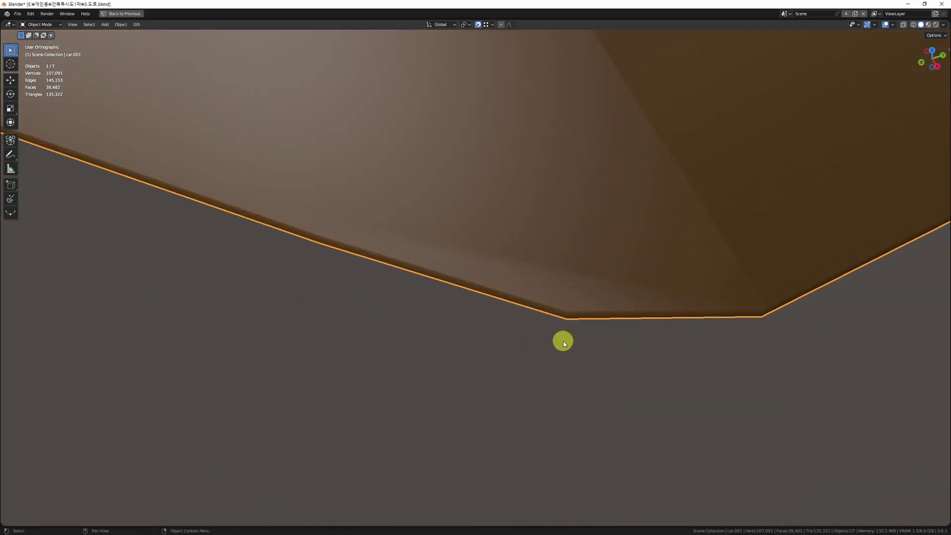
scroll(570, 272, down, 10)
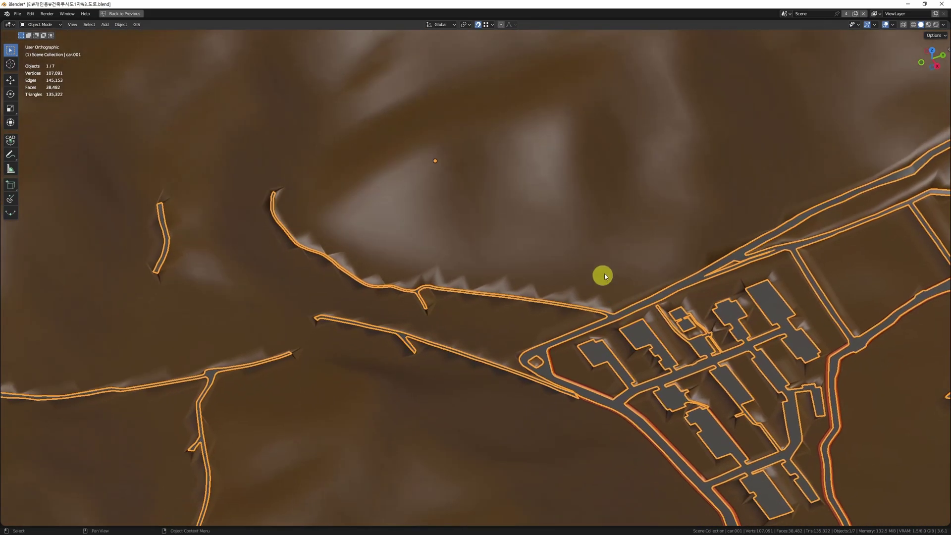
scroll(584, 297, down, 3)
Step: Apply Shade Auto Smooth to the terrain object with an angle of 60°
right_click(512, 394)
key(ctrl+z)
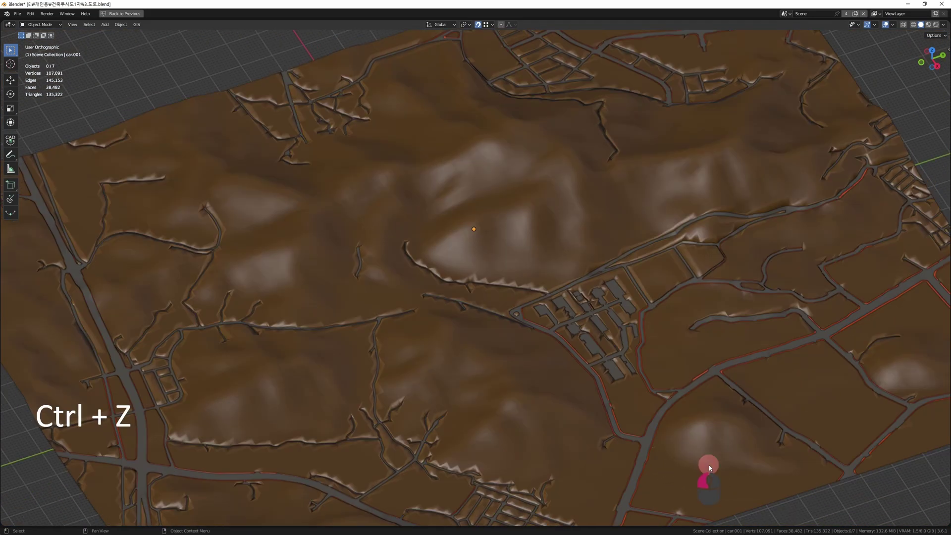
right_click(693, 441)
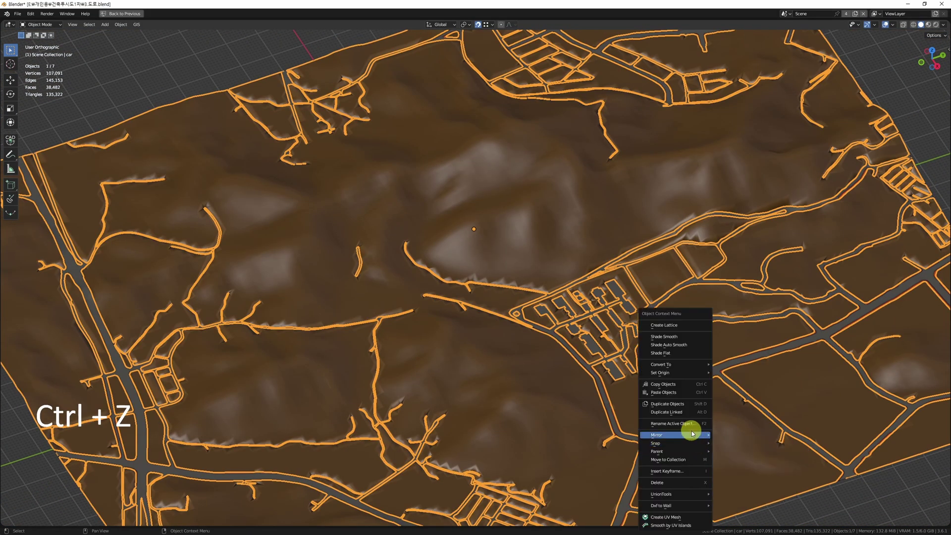
click(684, 346)
click(96, 518)
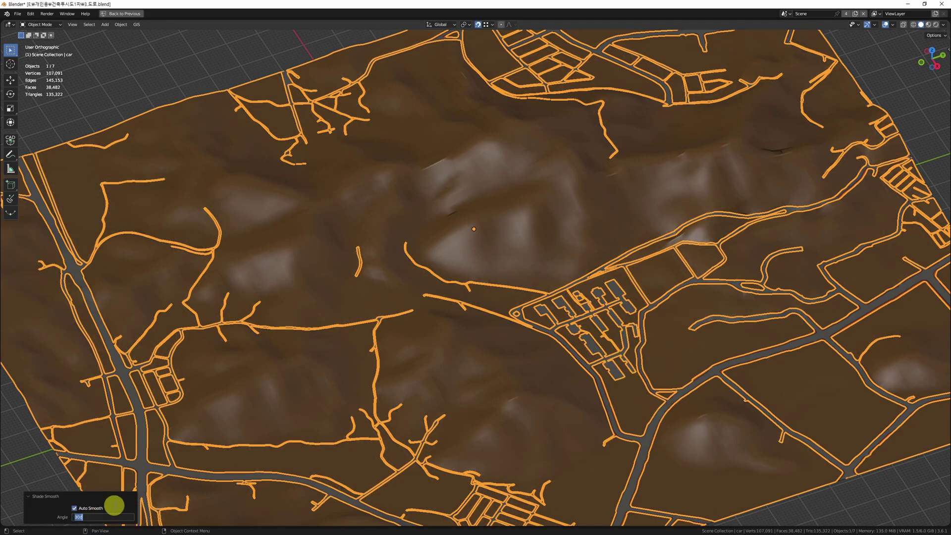
text(60)
key(Return)
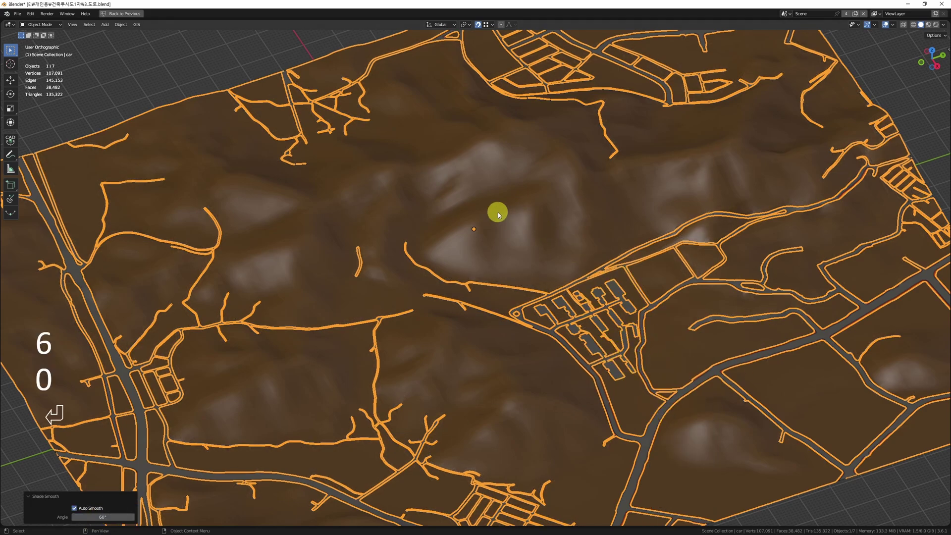
Step: Try an Auto Smooth angle of 30° on the terrain
click(112, 516)
text(30)
key(Return)
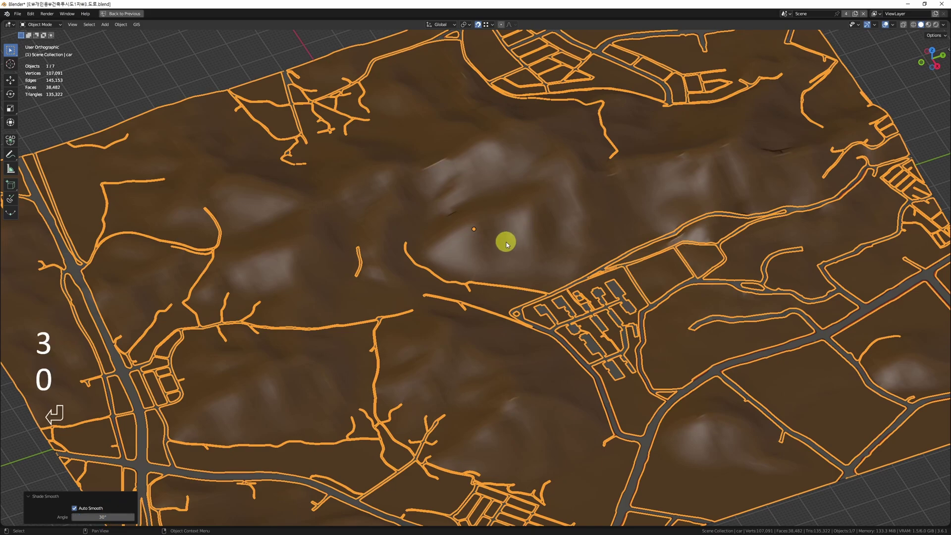
Step: Set the terrain's Auto Smooth angle to 45°
click(101, 516)
text(45)
key(Return)
middle_drag(572, 338, 479, 239)
scroll(600, 302, up, 8)
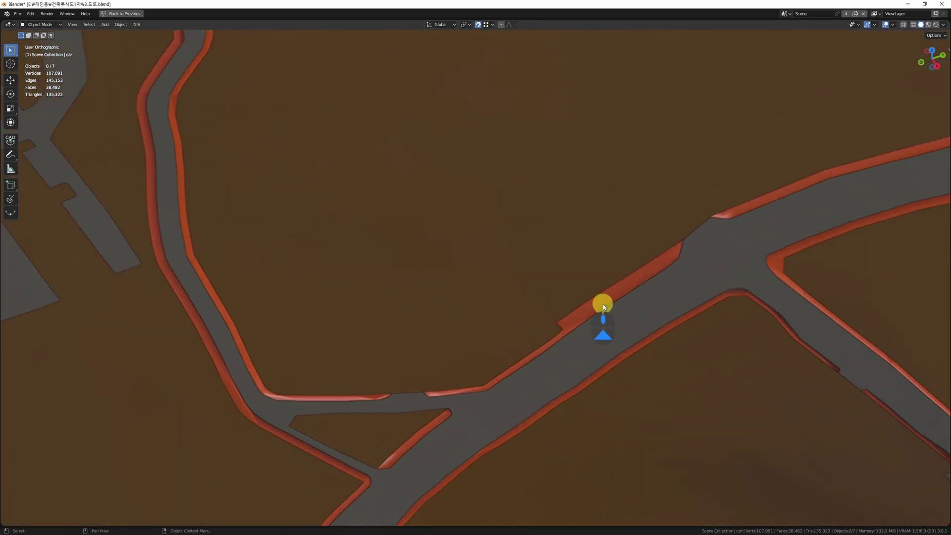
Step: Apply Shade Auto Smooth to the red sidewalk object
click(641, 290)
right_click(639, 297)
click(627, 294)
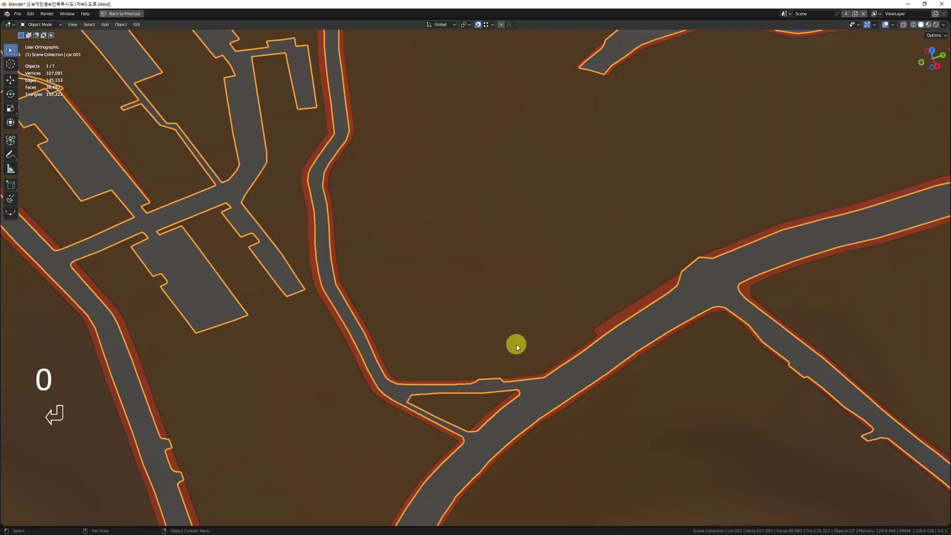
Step: Apply Shade Auto Smooth to the road object with an angle of 60°
scroll(496, 395, down, 6)
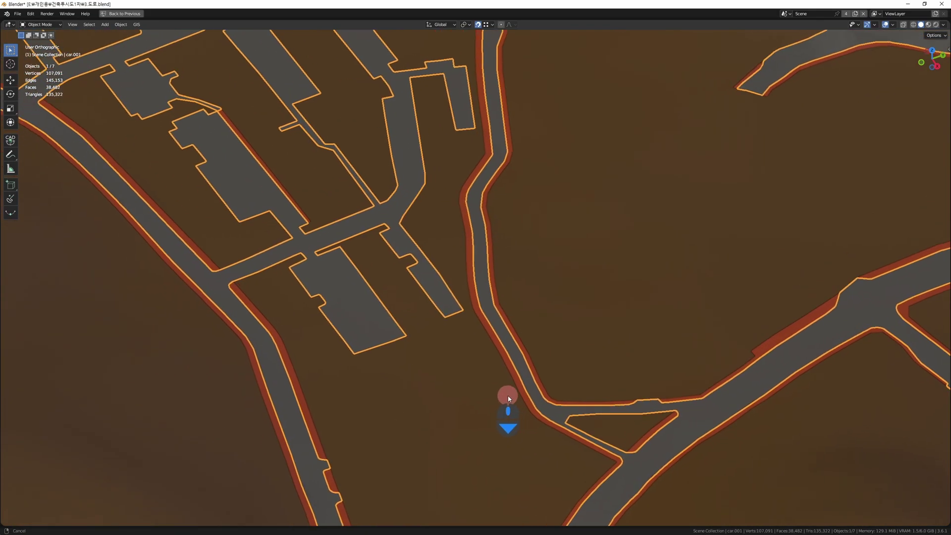
right_click(453, 302)
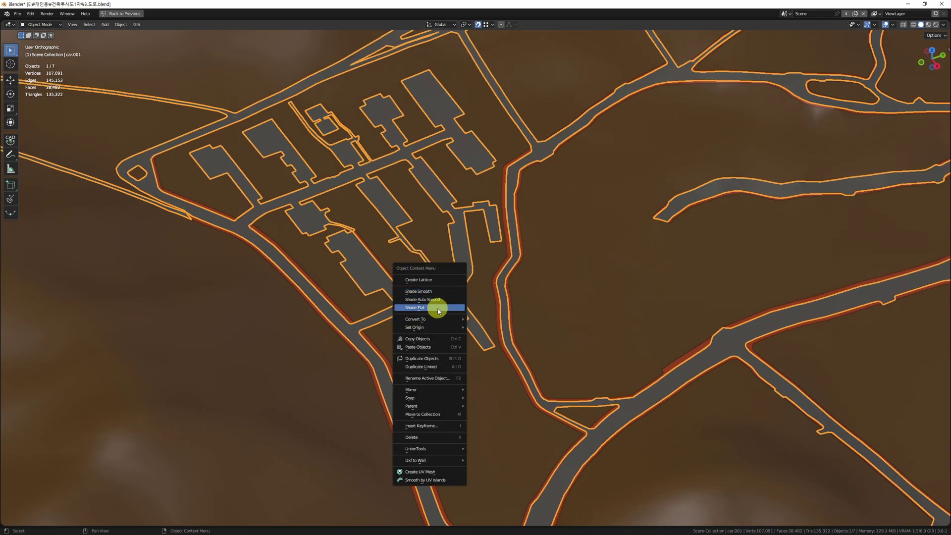
click(440, 299)
shift+middle_drag(403, 319, 455, 356)
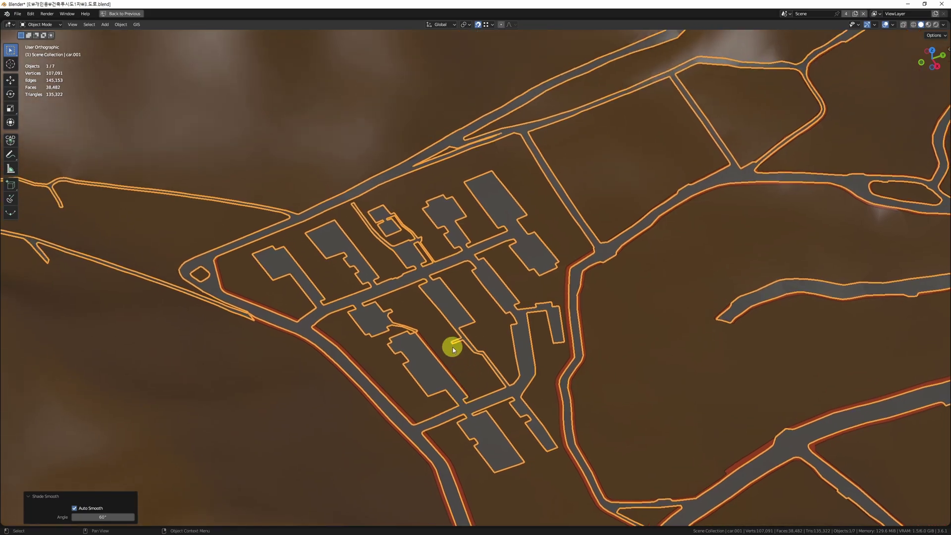
Step: Examine the road object's mesh and shading around the building plots in Edit Mode and Object Mode
key(Tab)
scroll(443, 322, up, 5)
shift+middle_drag(431, 291, 550, 193)
scroll(564, 179, up, 4)
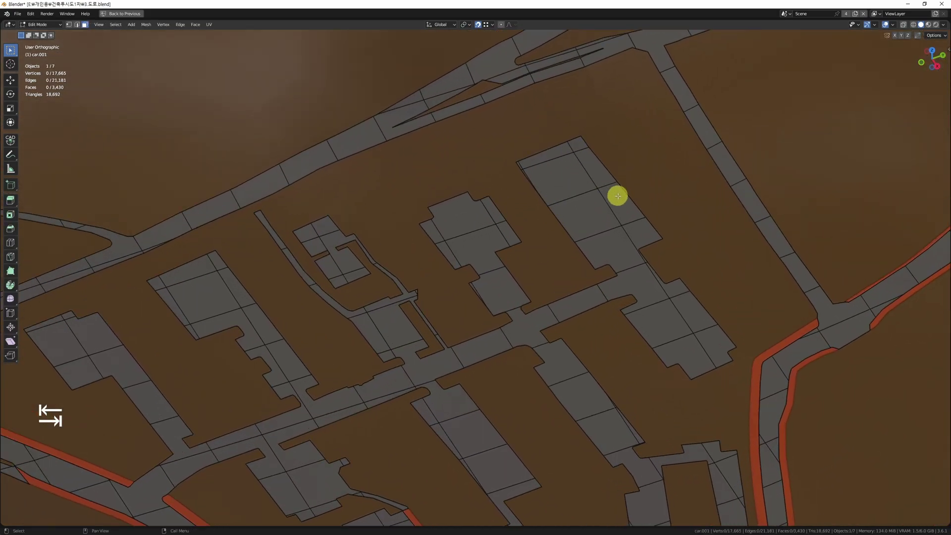
shift+middle_drag(570, 238, 543, 219)
key(Tab)
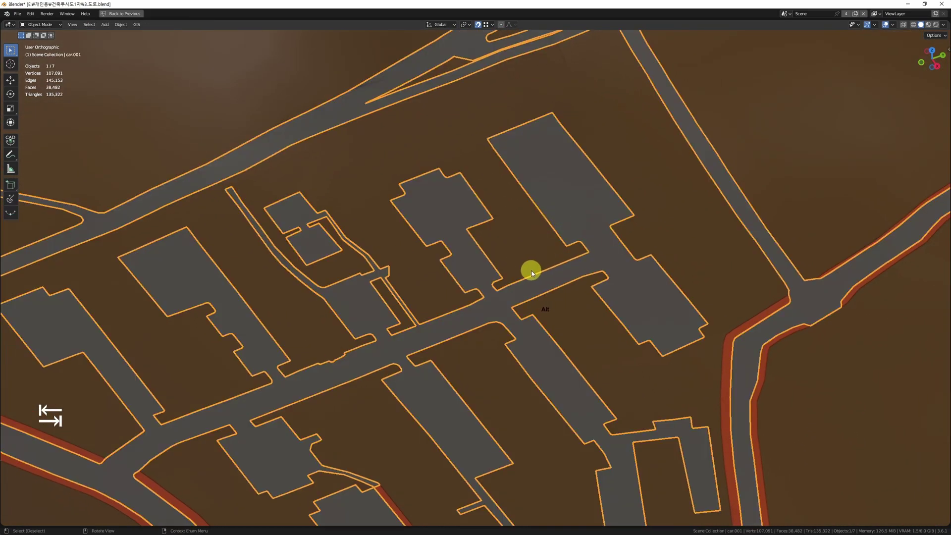
ctrl+middle_drag(468, 347, 469, 282)
ctrl+middle_drag(424, 225, 424, 278)
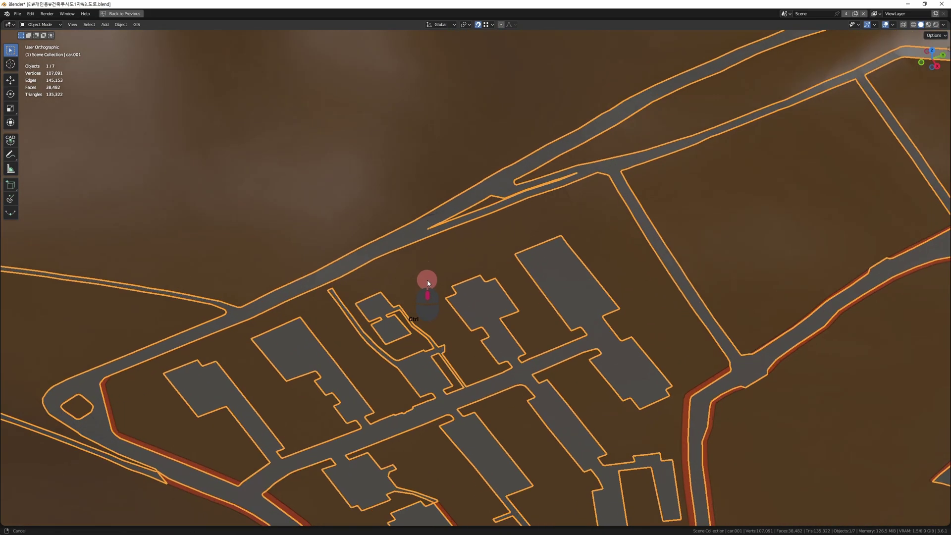
Step: Examine the terrain mesh's vertices and shading along the edge of the road bend
key(Tab)
key(Tab)
shift+middle_drag(444, 240, 494, 303)
shift+middle_drag(739, 154, 395, 345)
ctrl+middle_drag(532, 257, 510, 384)
click(450, 295)
key(Tab)
key(1)
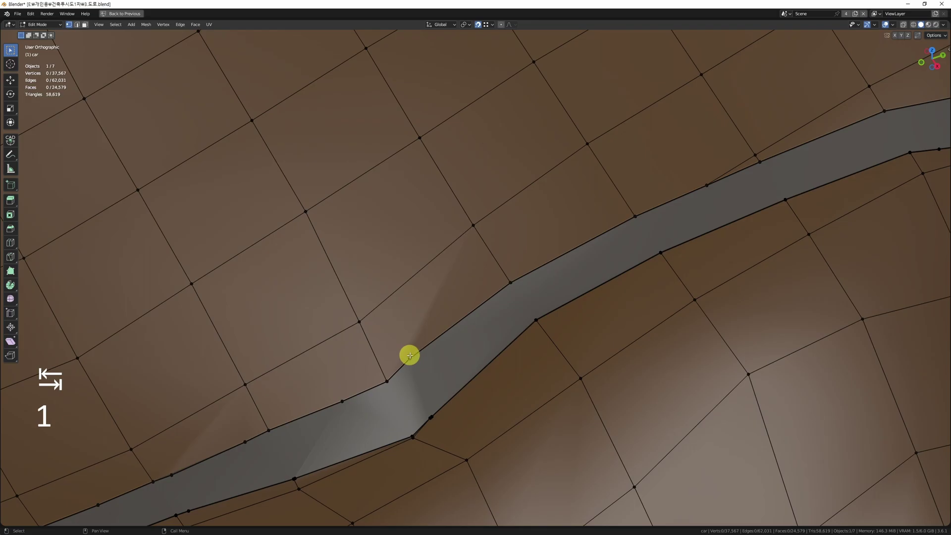
key(Tab)
key(Tab)
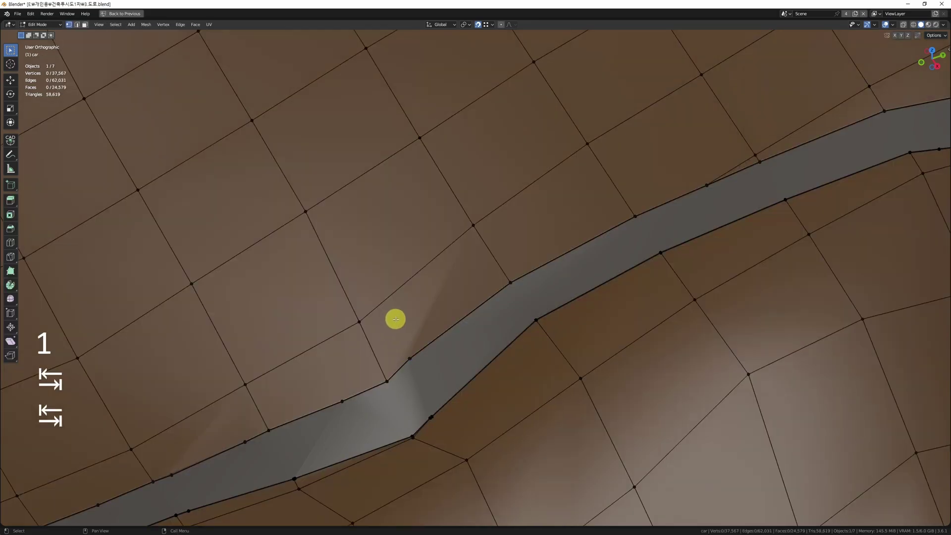
Step: Try dissolving a vertex on the road's edge at the bend, and undo it
key(Tab)
ctrl+middle_drag(417, 399, 649, 270)
click(649, 270)
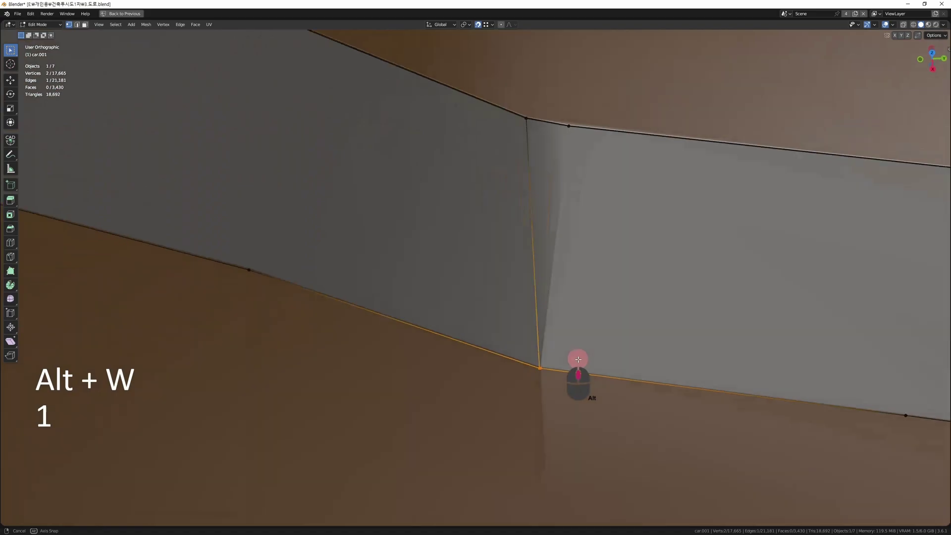
middle_drag(577, 361, 555, 427)
ctrl+click(533, 378)
ctrl+middle_drag(520, 355, 550, 229)
click(511, 290)
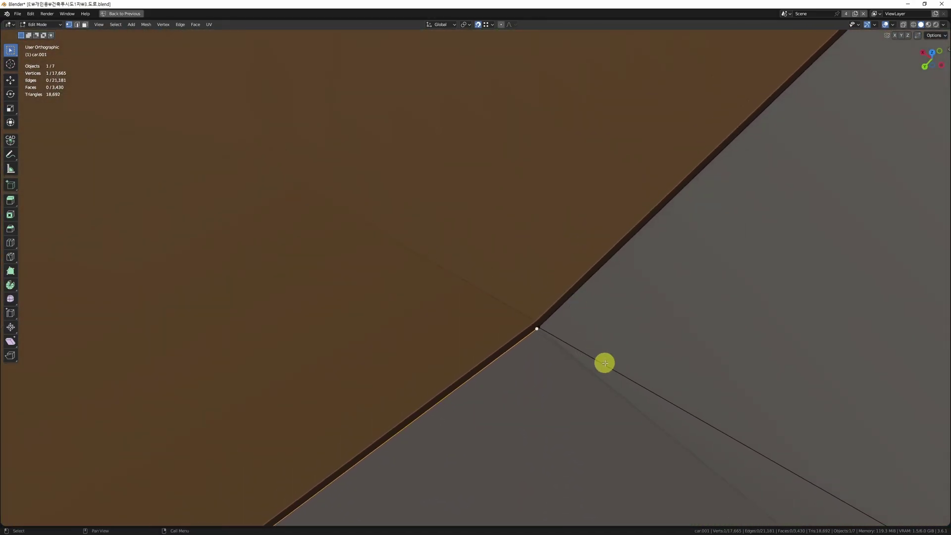
ctrl+middle_drag(613, 371, 535, 312)
key(BackSpace)
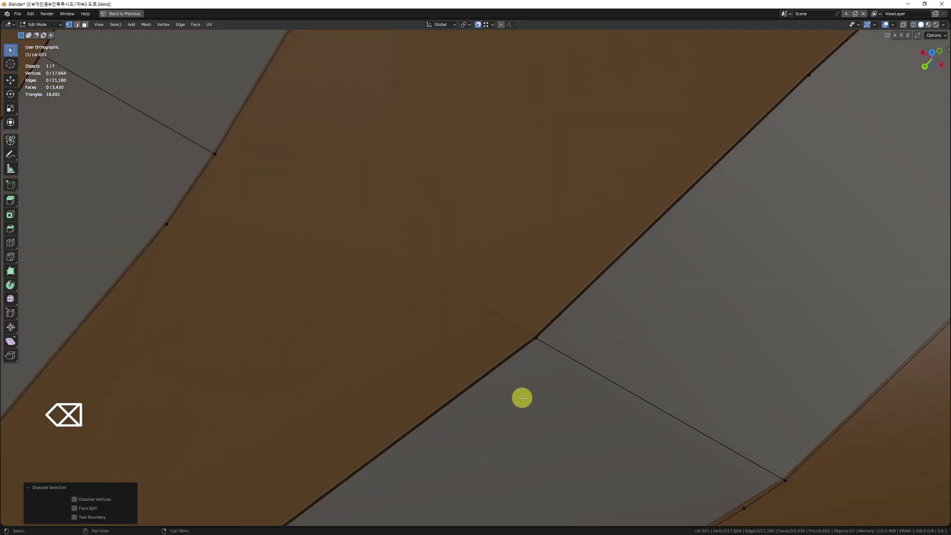
key(ctrl+z)
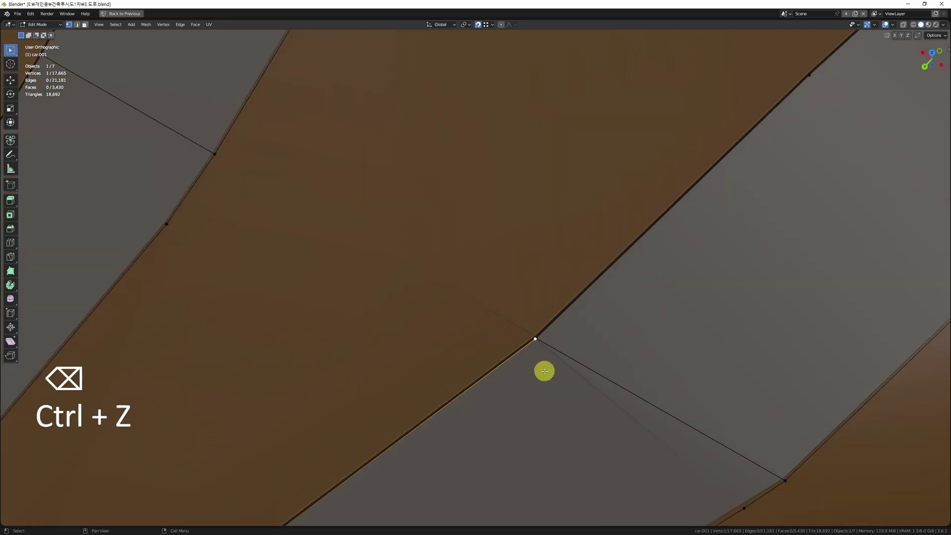
Step: Return to Object Mode and leave the isolated view to show the whole scene, including the blue buildings
key(Tab)
ctrl+middle_drag(496, 425, 515, 354)
key(z)
click(384, 411)
alt+middle_drag(383, 412, 484, 388)
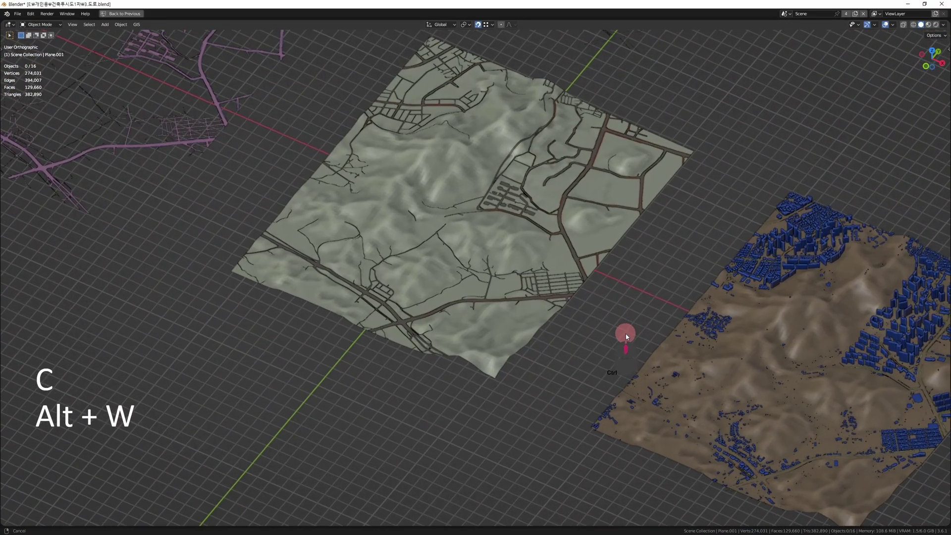
ctrl+middle_drag(626, 333, 644, 363)
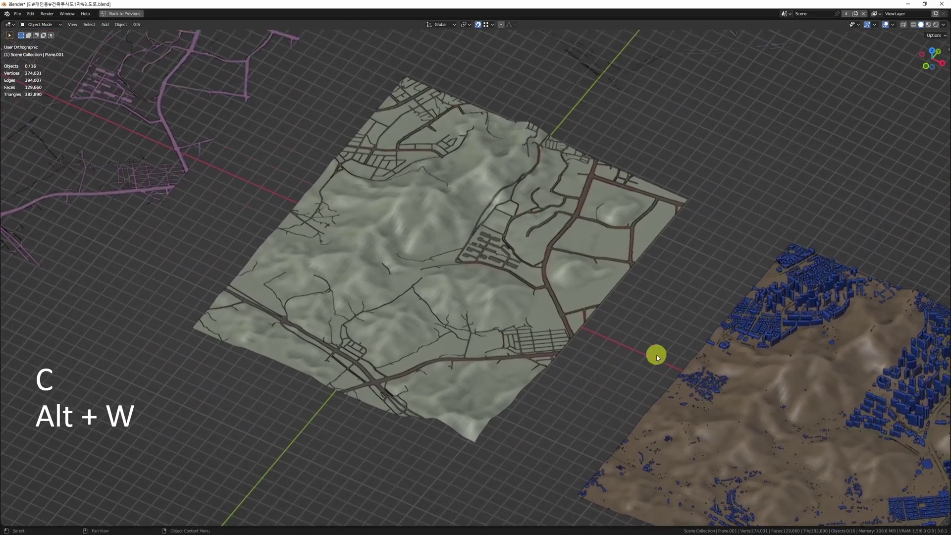
Step: Move the blue buildings object -3000 m along X onto the terrain with the roads
click(792, 297)
text(g)
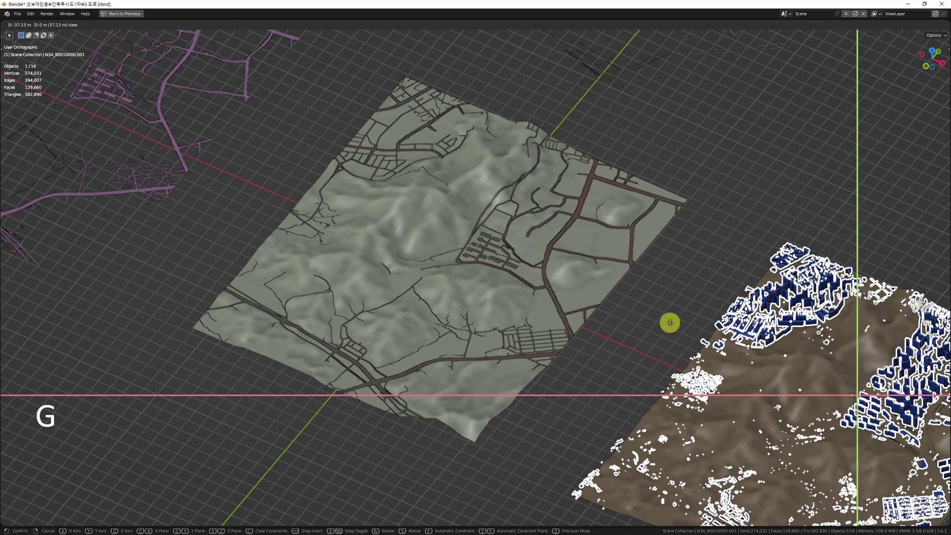
text(f)
text(3000-)
key(Return)
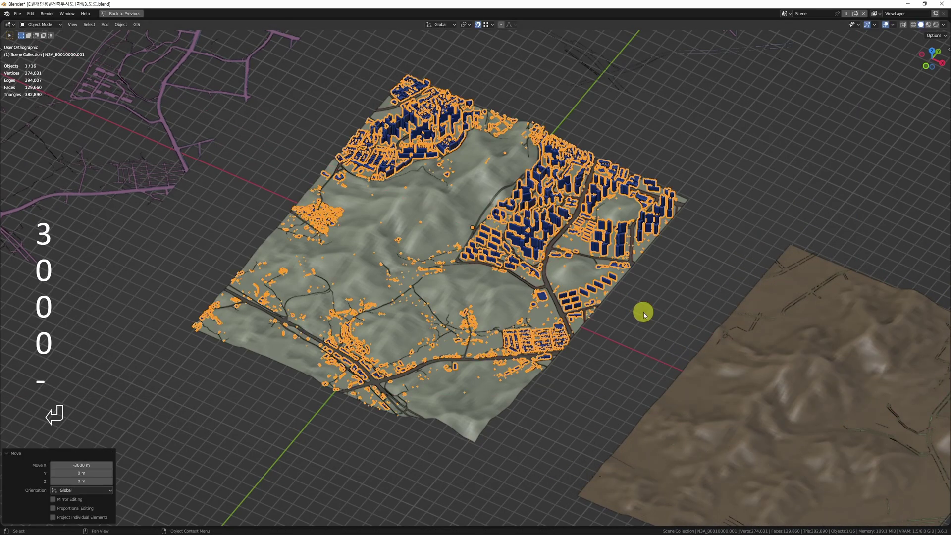
Step: Isolate the terrain, roads, sidewalks and buildings in local view and save the file
click(553, 360)
key(alt+w)
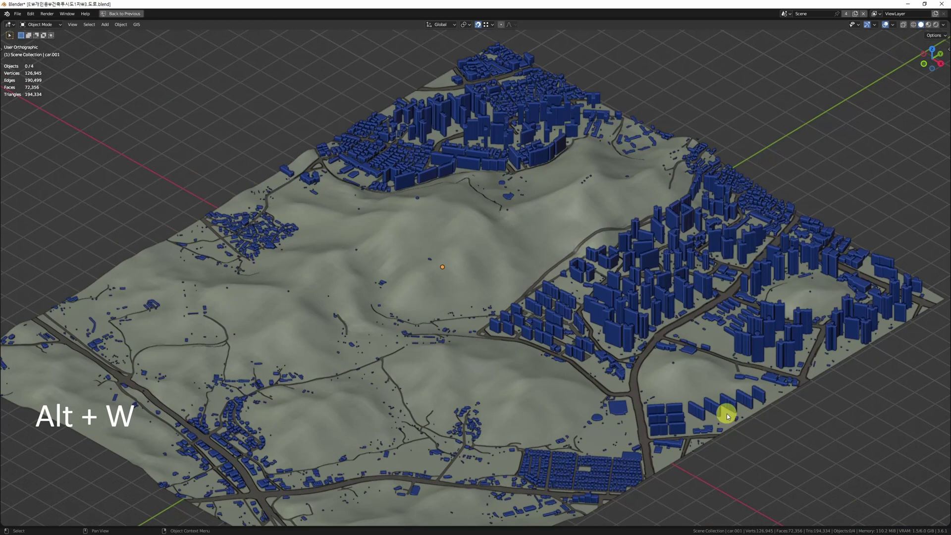
middle_drag(779, 291, 703, 303)
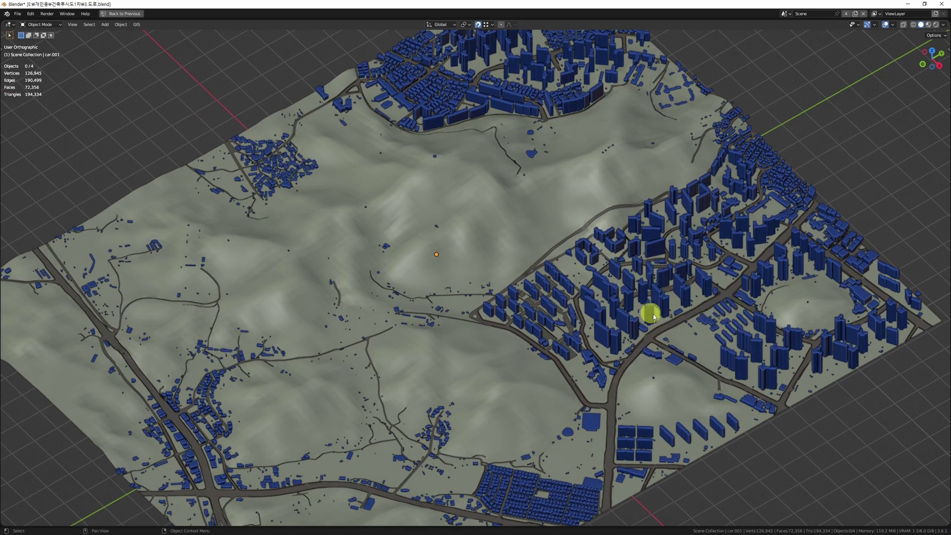
scroll(529, 333, up, 7)
middle_drag(464, 380, 420, 445)
key(ctrl+s)
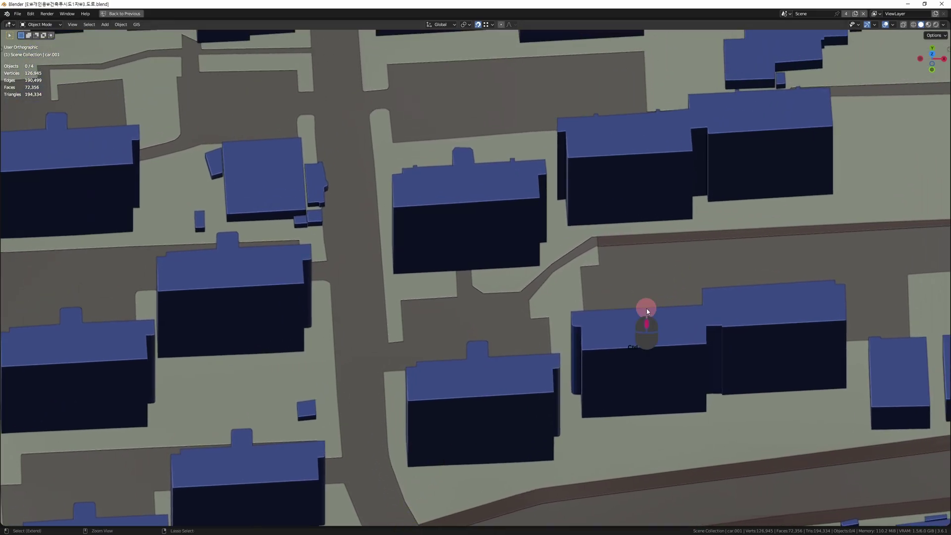
Step: Inspect how the buildings, roads and sidewalks fit together on the terrain, from close up and from above
ctrl+middle_drag(646, 308, 636, 287)
middle_drag(547, 347, 439, 329)
scroll(504, 288, up, 4)
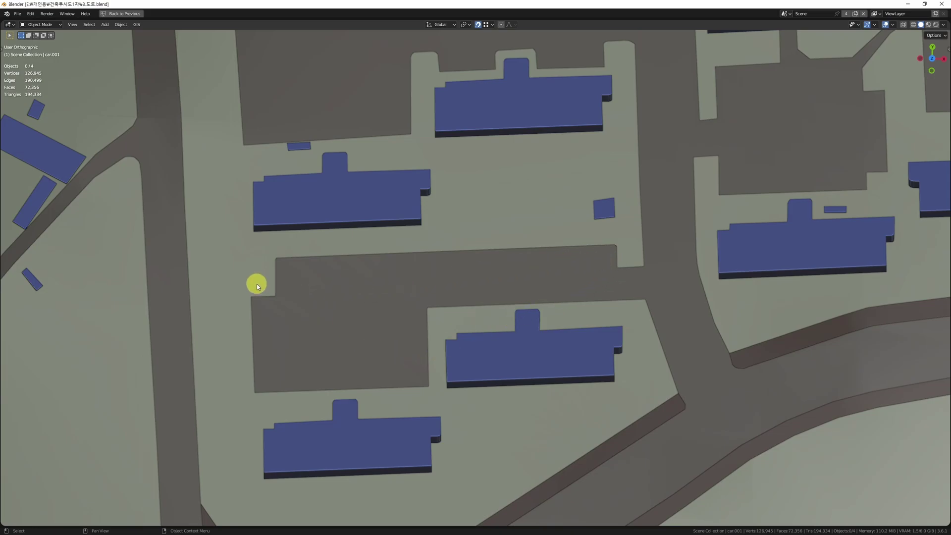
ctrl+middle_drag(359, 317, 578, 374)
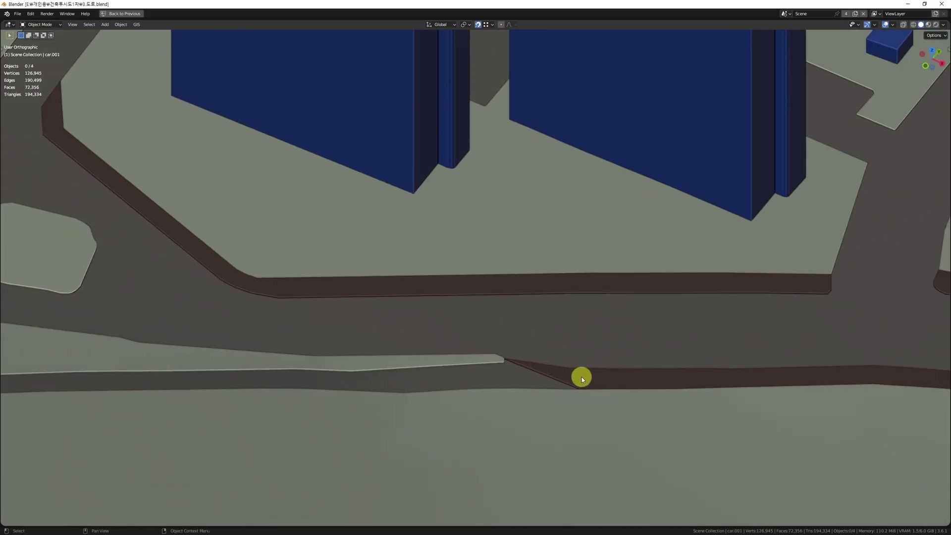
ctrl+middle_drag(510, 373, 510, 403)
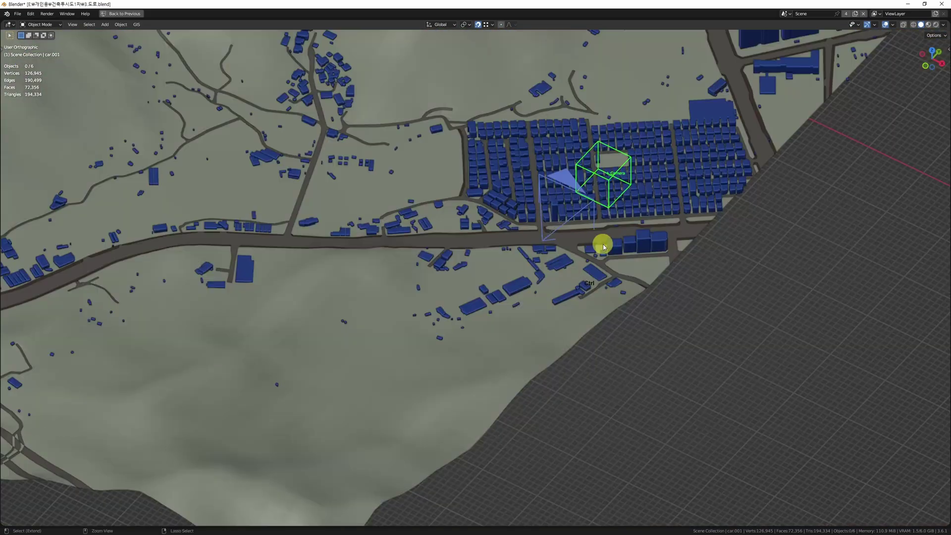
scroll(600, 244, up, 6)
ctrl+middle_drag(554, 316, 536, 300)
Step: View the street scene through the camera and save the file
key(KP_0)
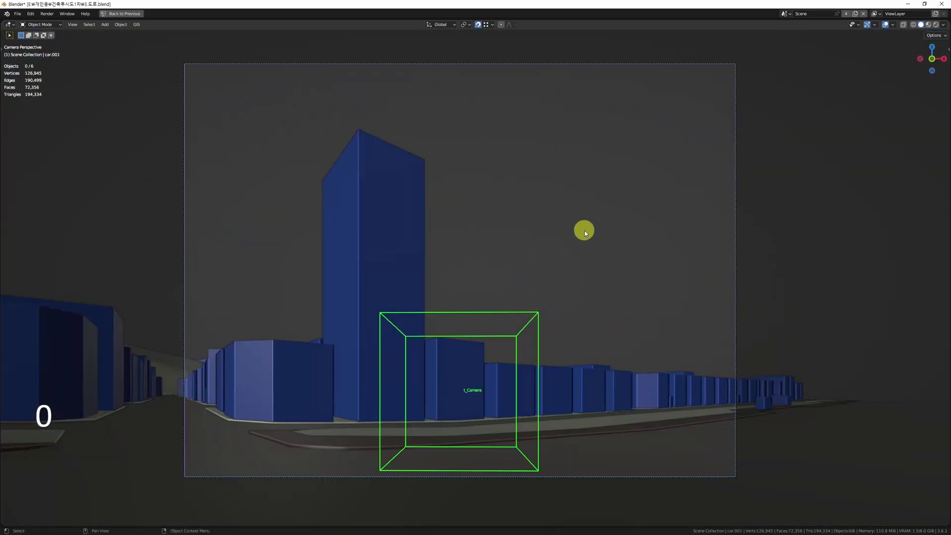
key(ctrl+s)
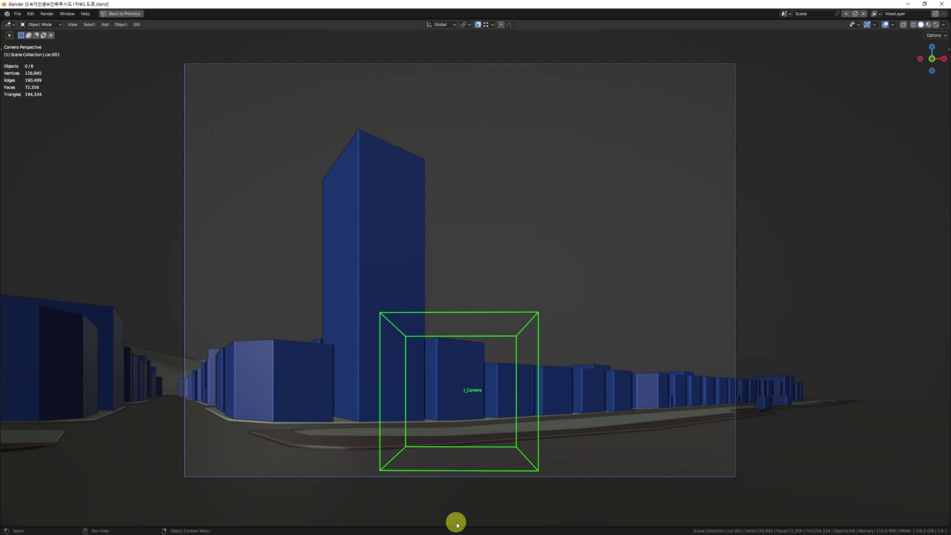
click(352, 476)
click(317, 469)
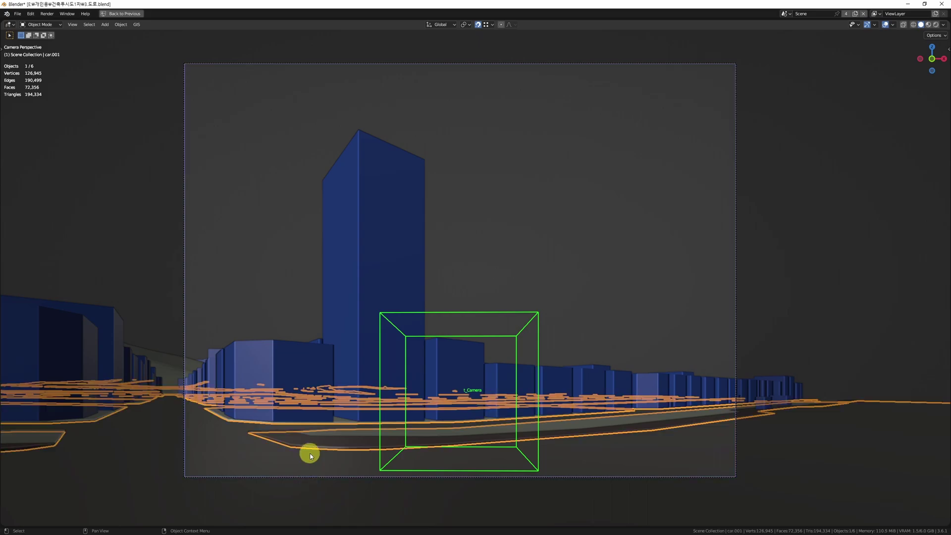
click(587, 227)
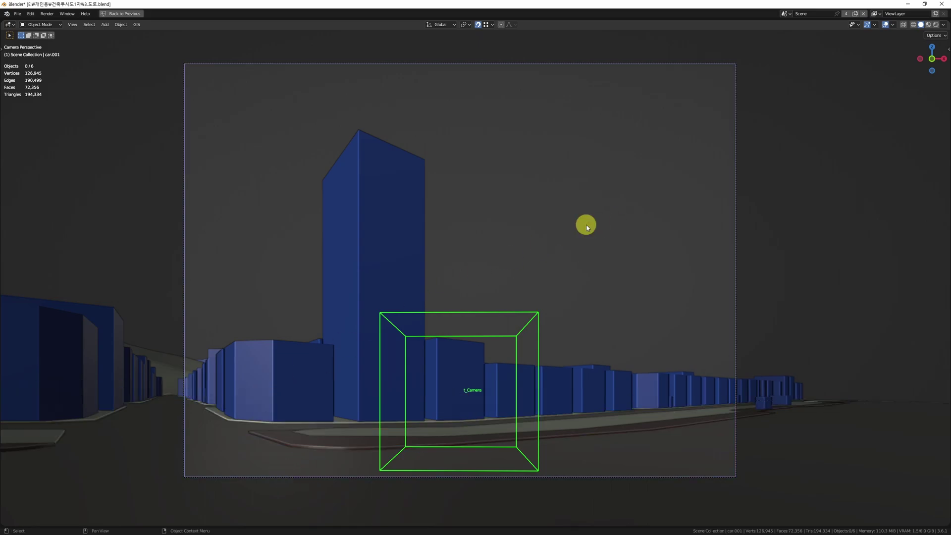
key(ctrl+s)
Step: Examine the selected road faces on the hillside from several angles in Edit Mode
click(677, 268)
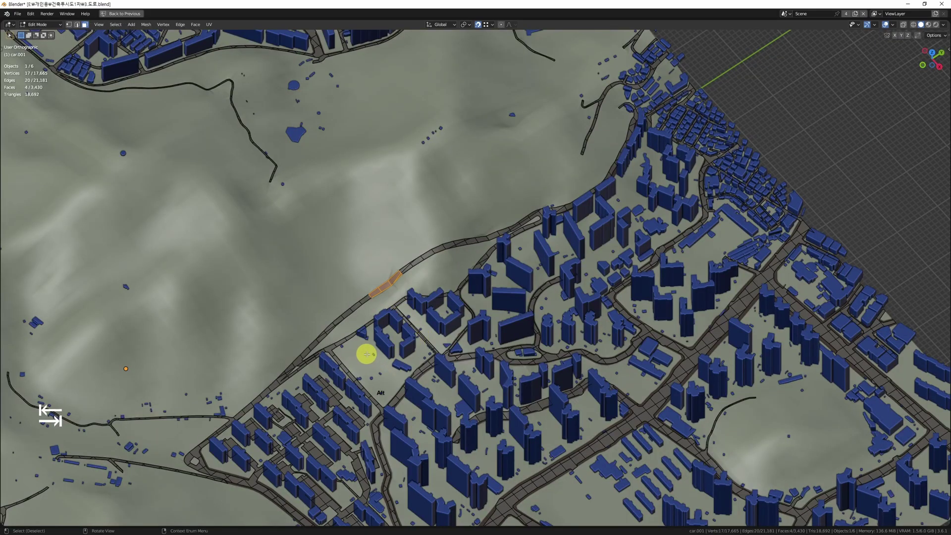
middle_drag(365, 354, 387, 271)
scroll(386, 272, up, 6)
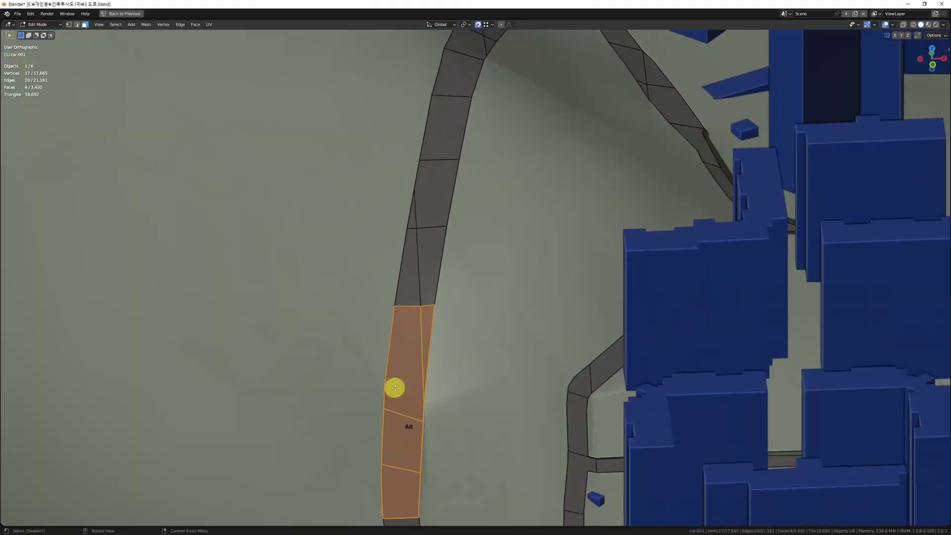
alt+middle_click(397, 365)
scroll(397, 365, down, 6)
middle_drag(397, 356, 390, 335)
scroll(415, 351, up, 6)
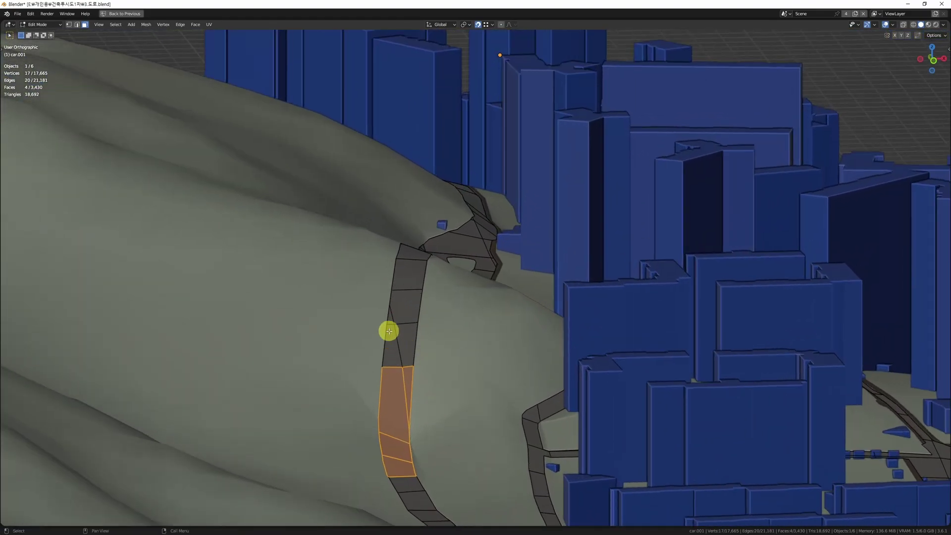
key(3)
key(3)
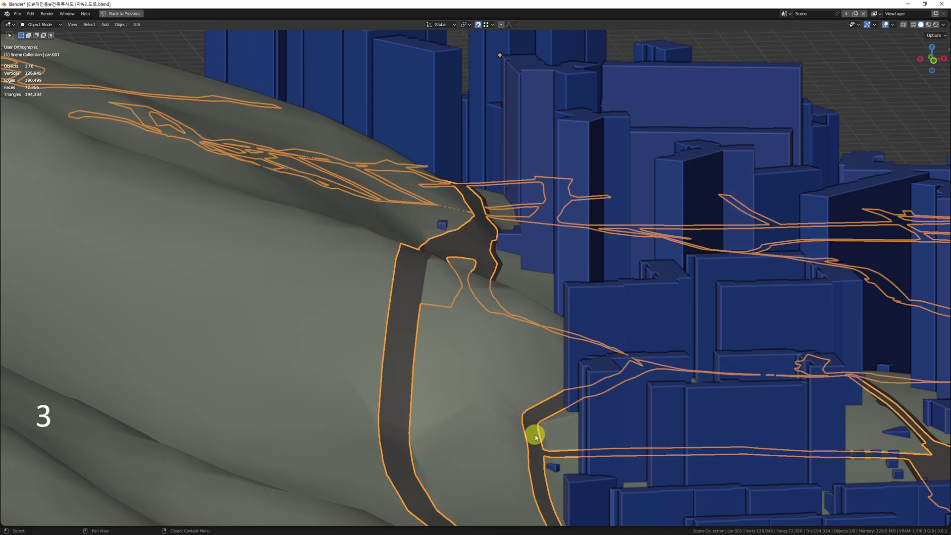
Step: Examine a single road face beside the tall buildings, and return to Object Mode for an overview of the city
click(537, 445)
middle_drag(537, 445, 537, 483)
scroll(515, 436, up, 4)
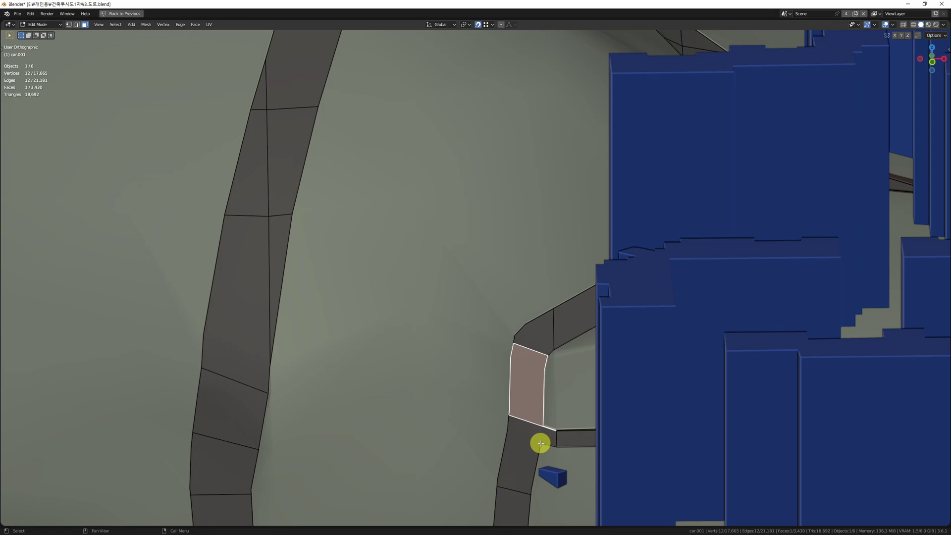
key(Tab)
scroll(540, 443, down, 10)
middle_drag(616, 452, 603, 361)
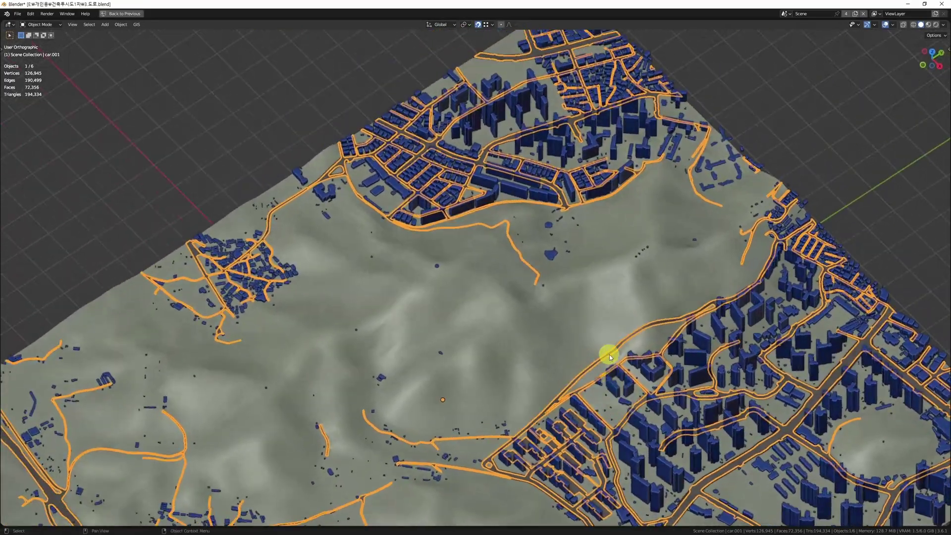
Step: Try adjusting the height of individual vertices along the hillside road's edge, moving the last one up about 0.2 m
scroll(670, 328, up, 6)
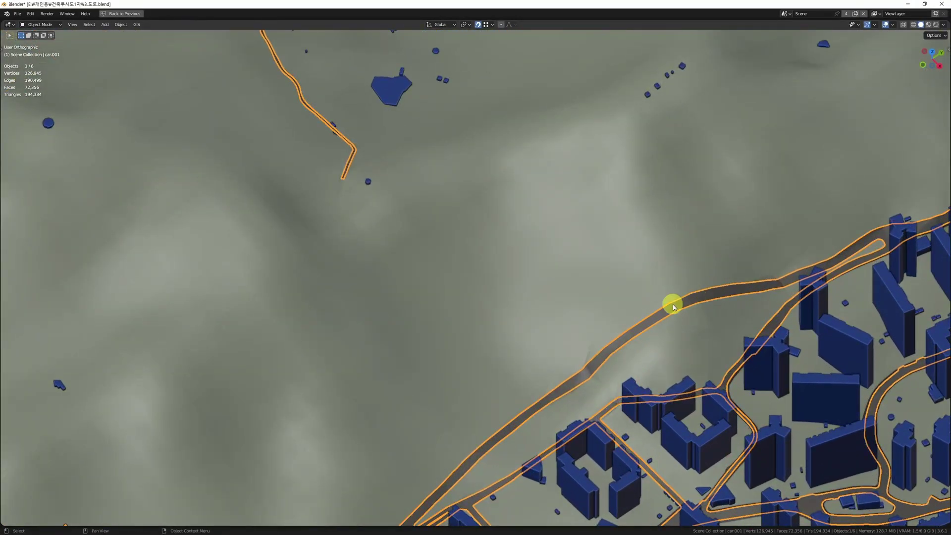
scroll(674, 304, up, 3)
key(Tab)
key(1)
key(2)
click(670, 305)
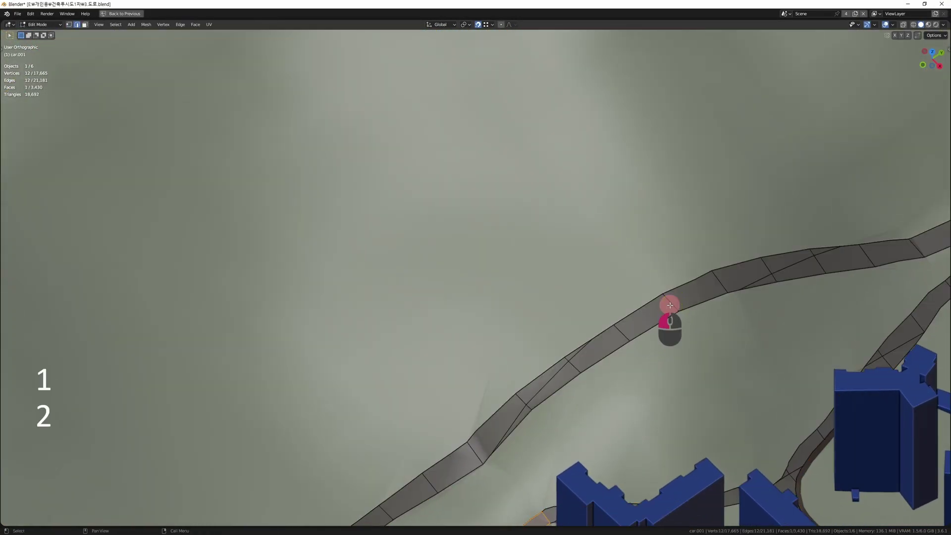
key(1)
click(660, 295)
key(g)
key(z)
click(662, 322)
key(g)
key(z)
click(656, 371)
scroll(655, 371, up, 4)
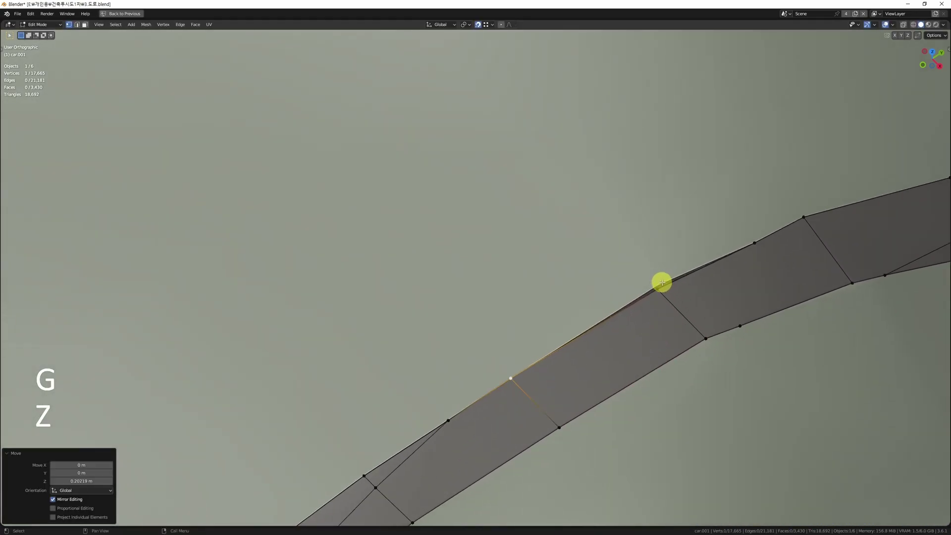
Step: Undo the height changes to the road vertices and return to the Object Mode overview
key(ctrl+z)
key(ctrl+z)
key(ctrl+z)
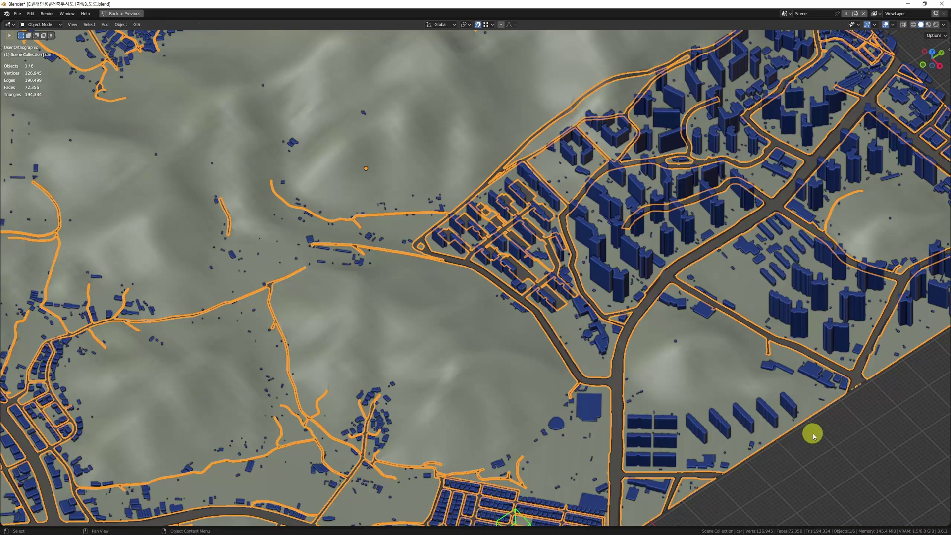
Step: Deselect the roads and view the whole city model on its terrain from an oblique angle
click(838, 489)
shift+middle_drag(394, 422, 577, 314)
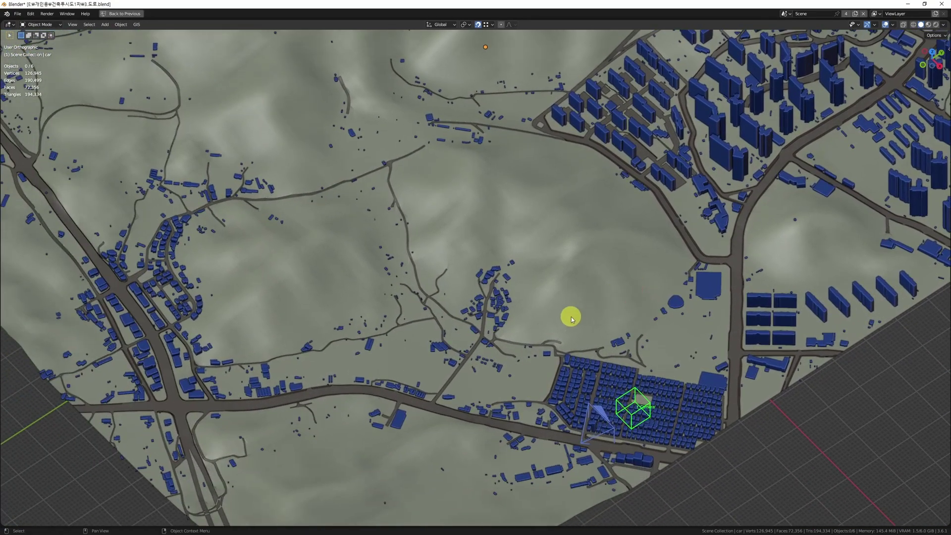
scroll(543, 388, down, 3)
middle_drag(543, 389, 709, 506)
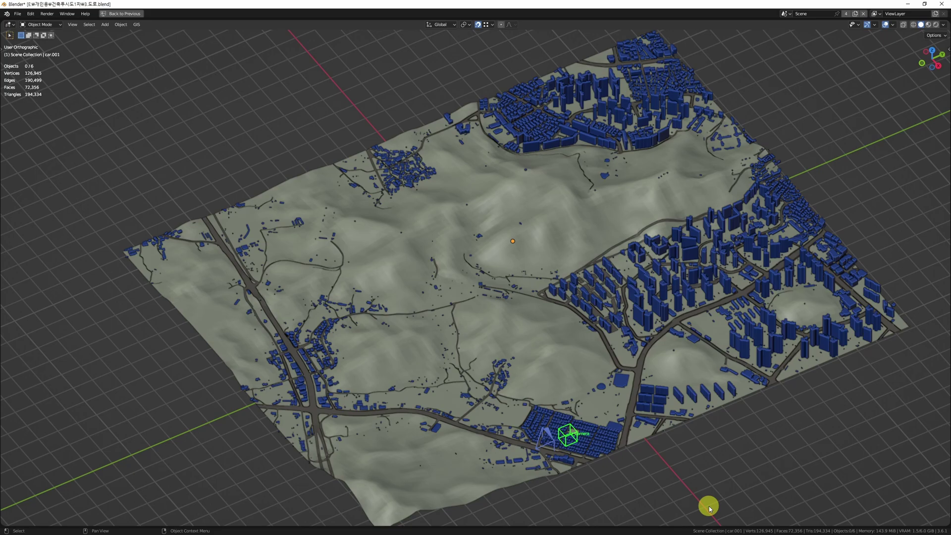
mouse_move(632, 339)
middle_down()
mouse_move(632, 301)
mouse_move(615, 327)
mouse_move(632, 325)
middle_up()
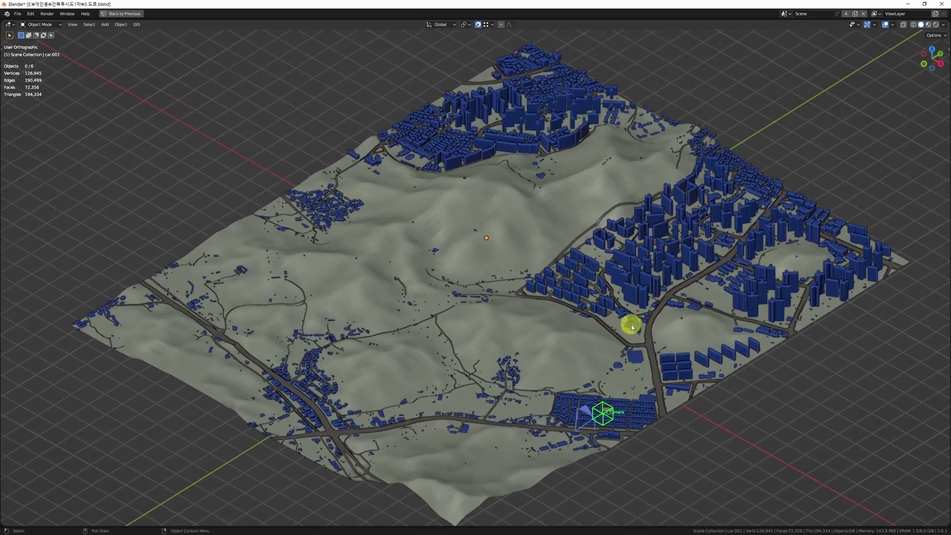